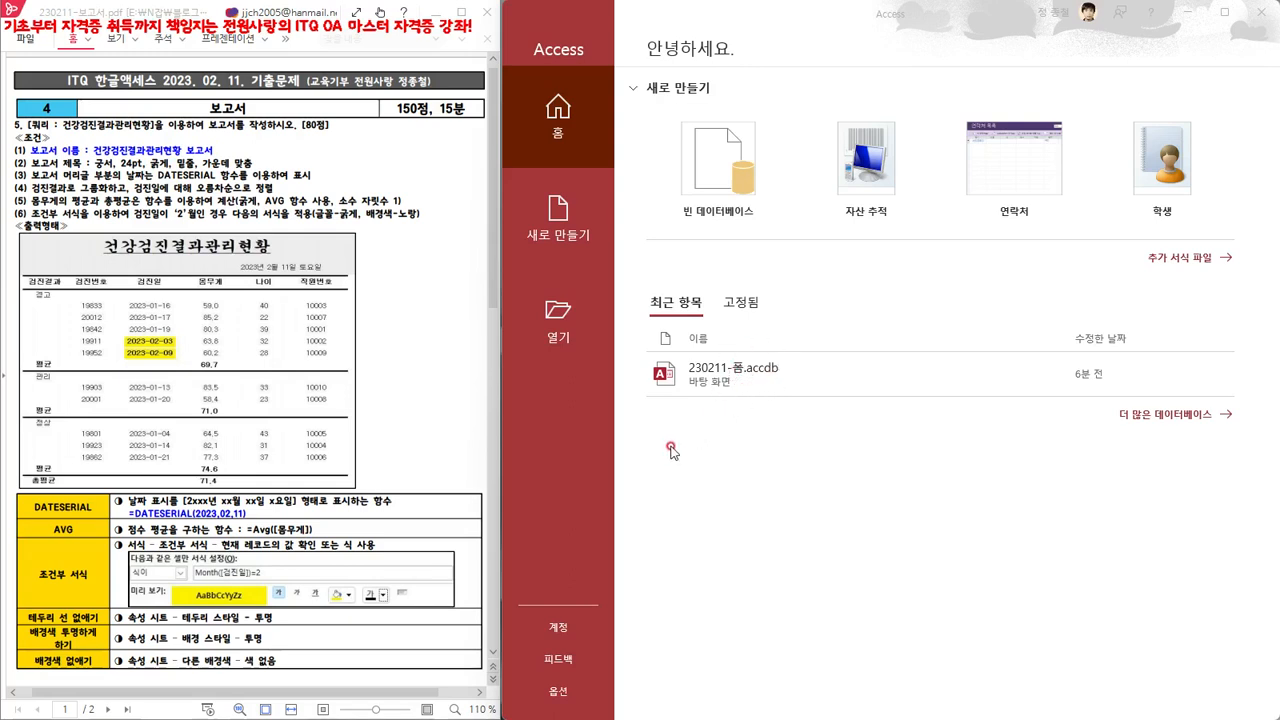
Open the database 230211-폼.accdb from the desktop folder (바탕 화면)
click(557, 318)
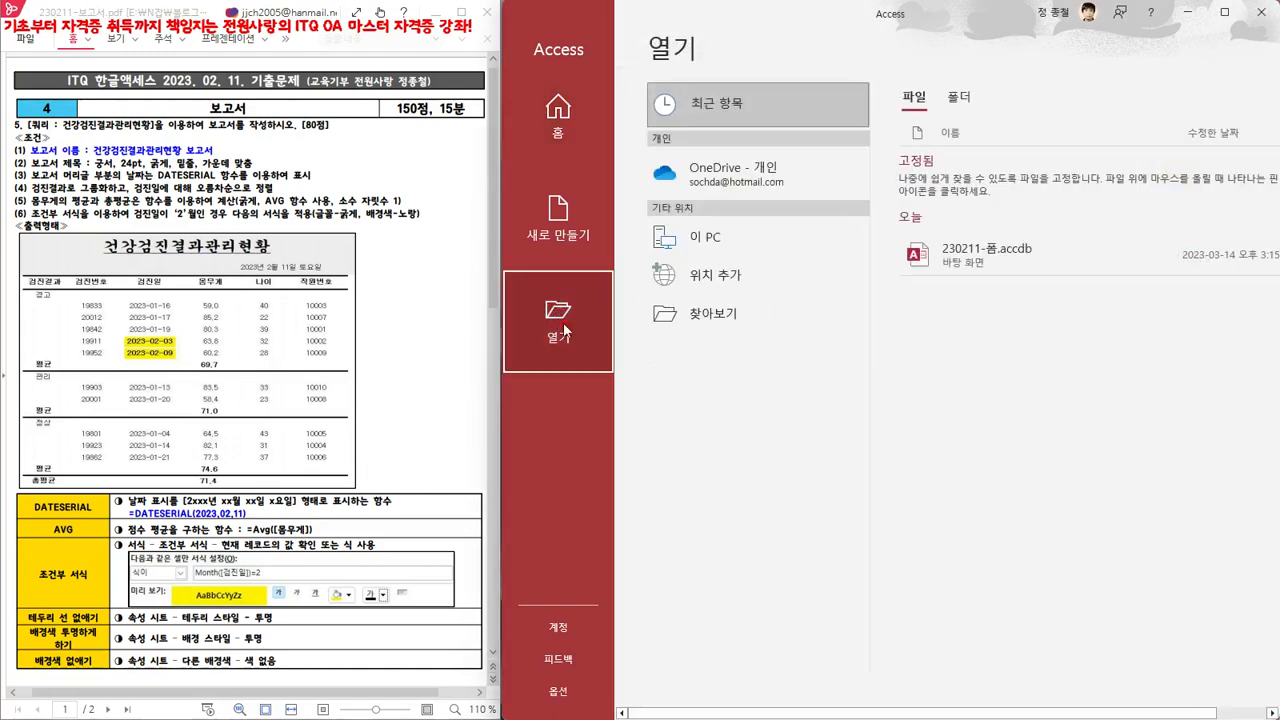
click(698, 314)
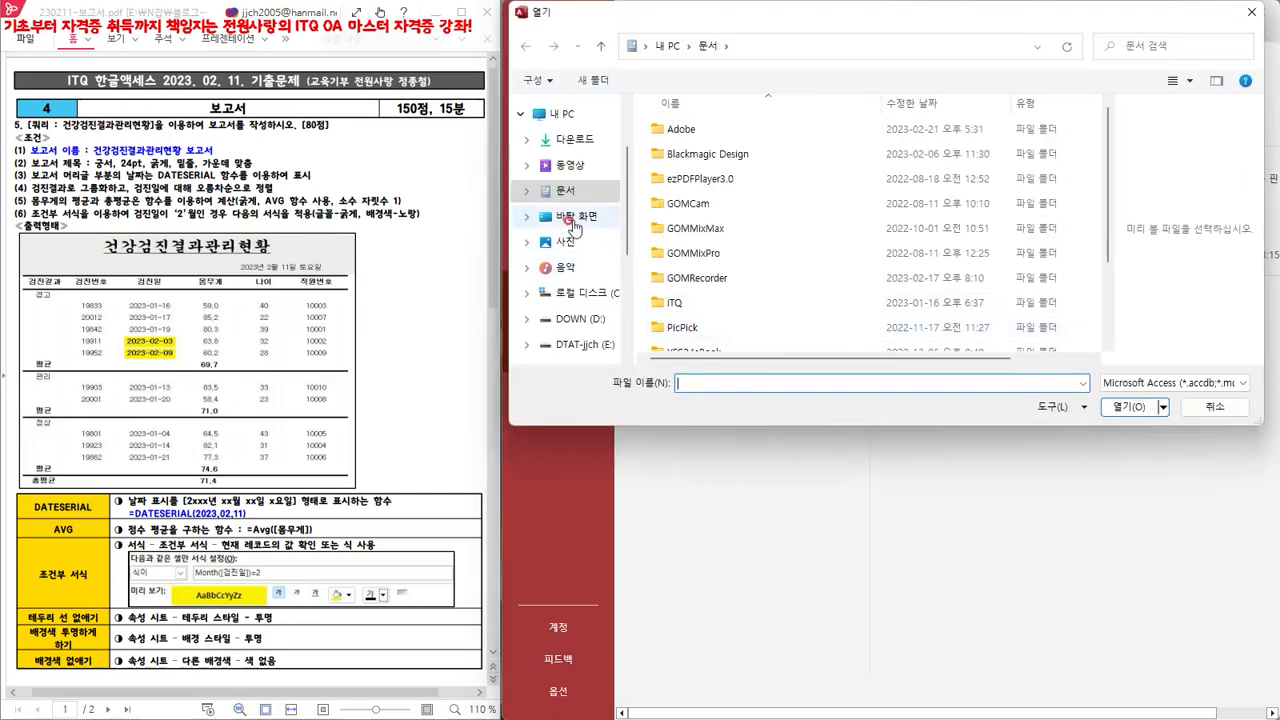
click(574, 222)
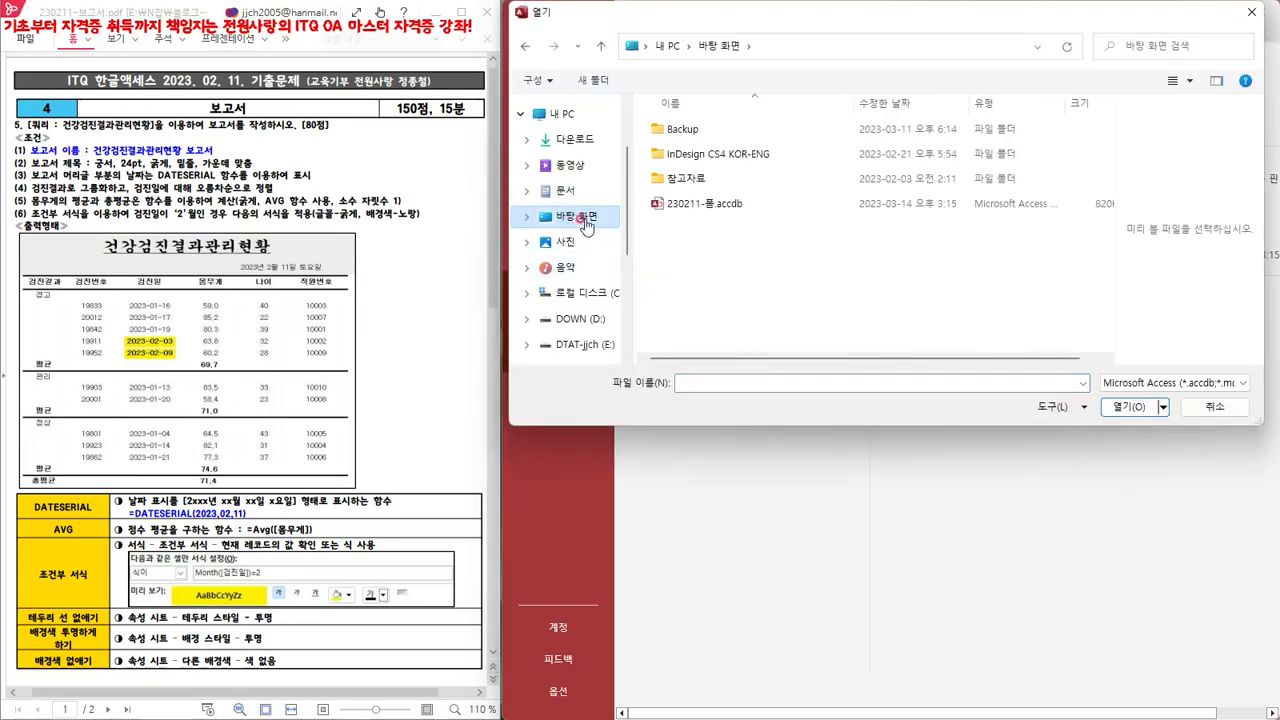
click(709, 208)
click(1106, 414)
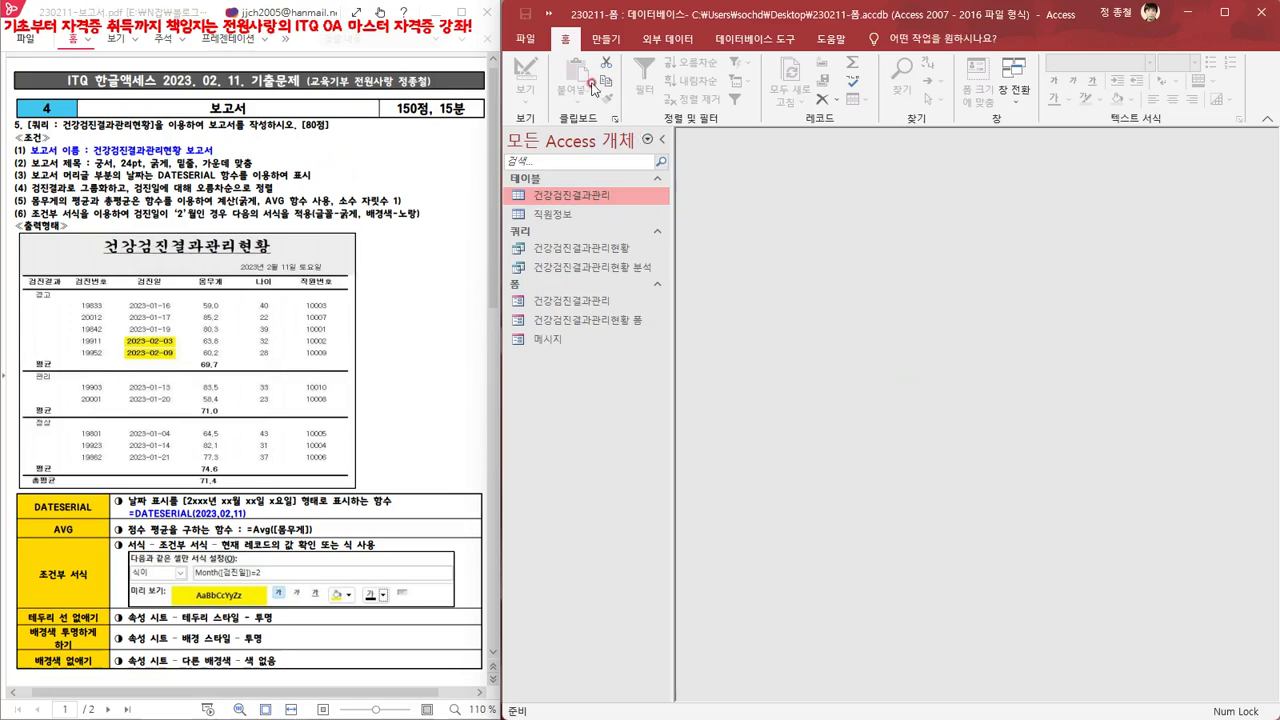
Start the Report Wizard and base the new report on the query 건강검진결과관리현황
click(607, 40)
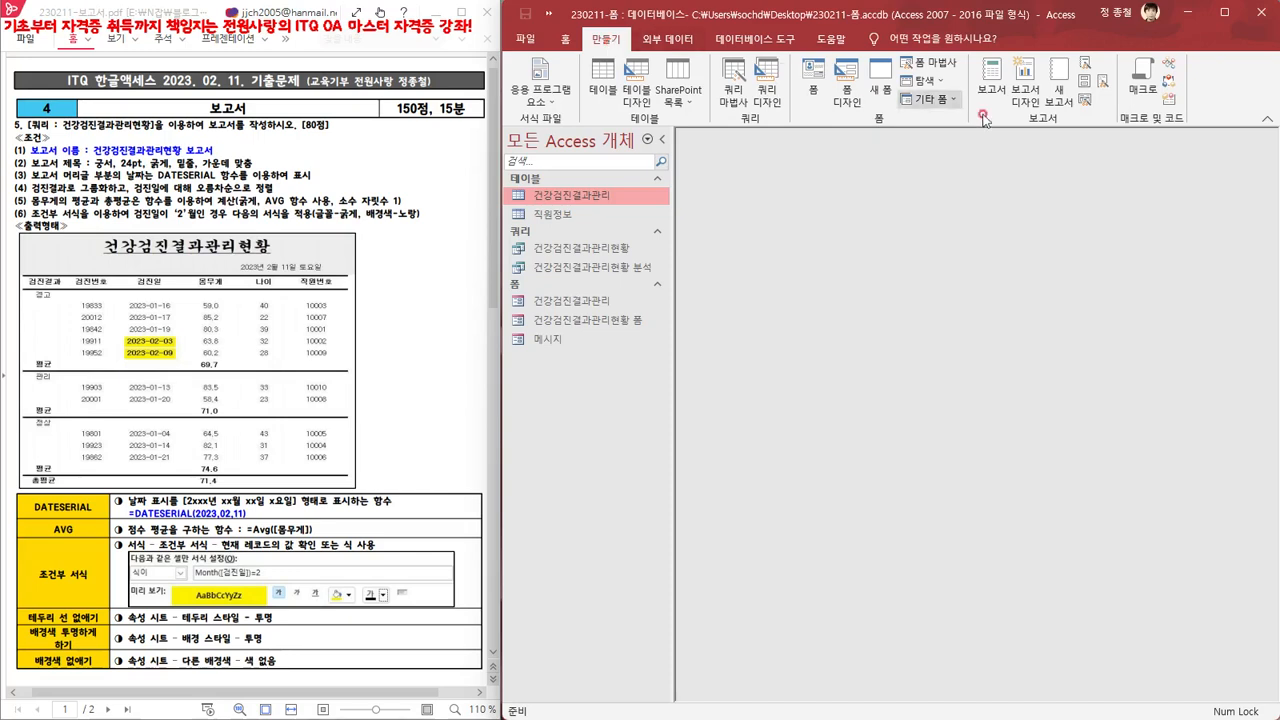
click(1087, 65)
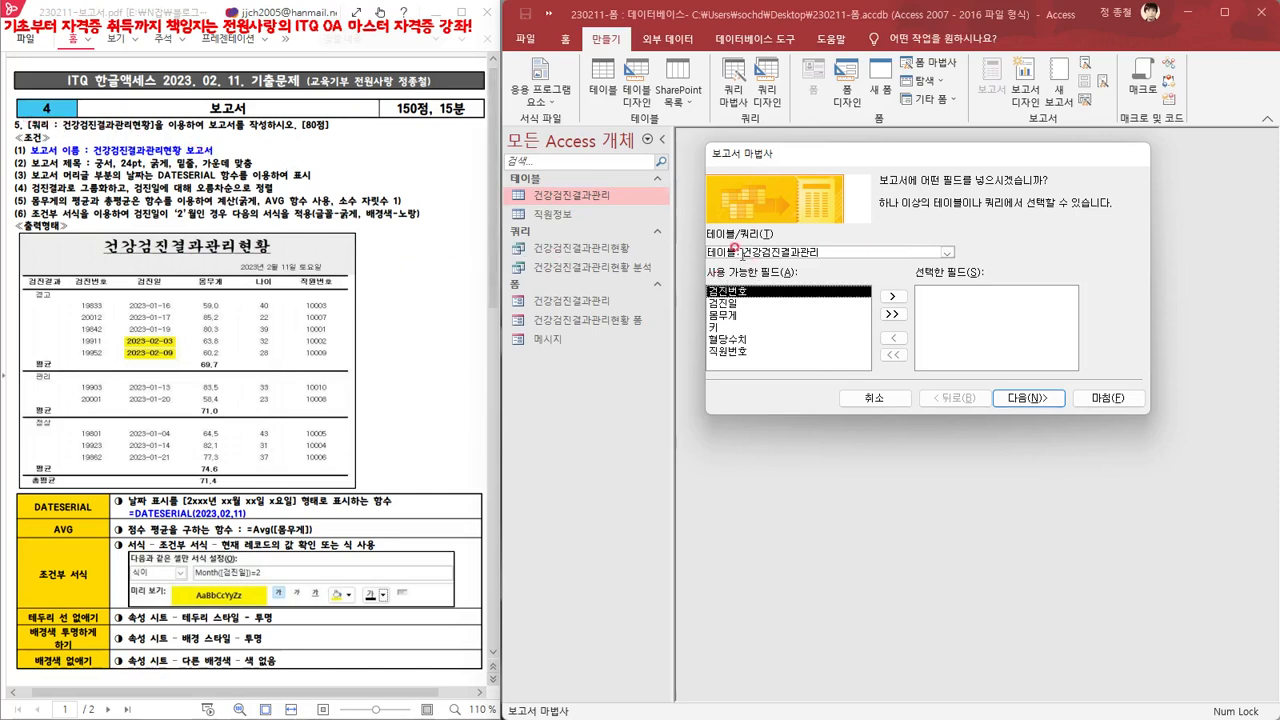
click(944, 254)
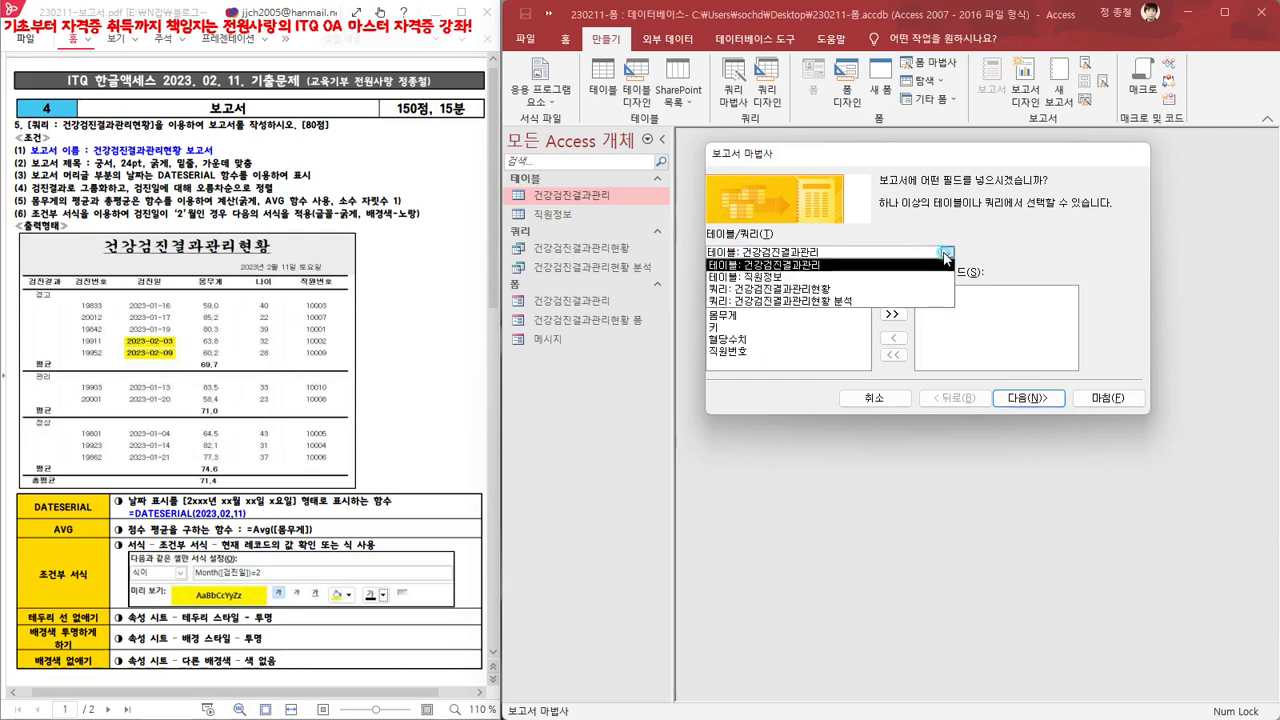
click(807, 289)
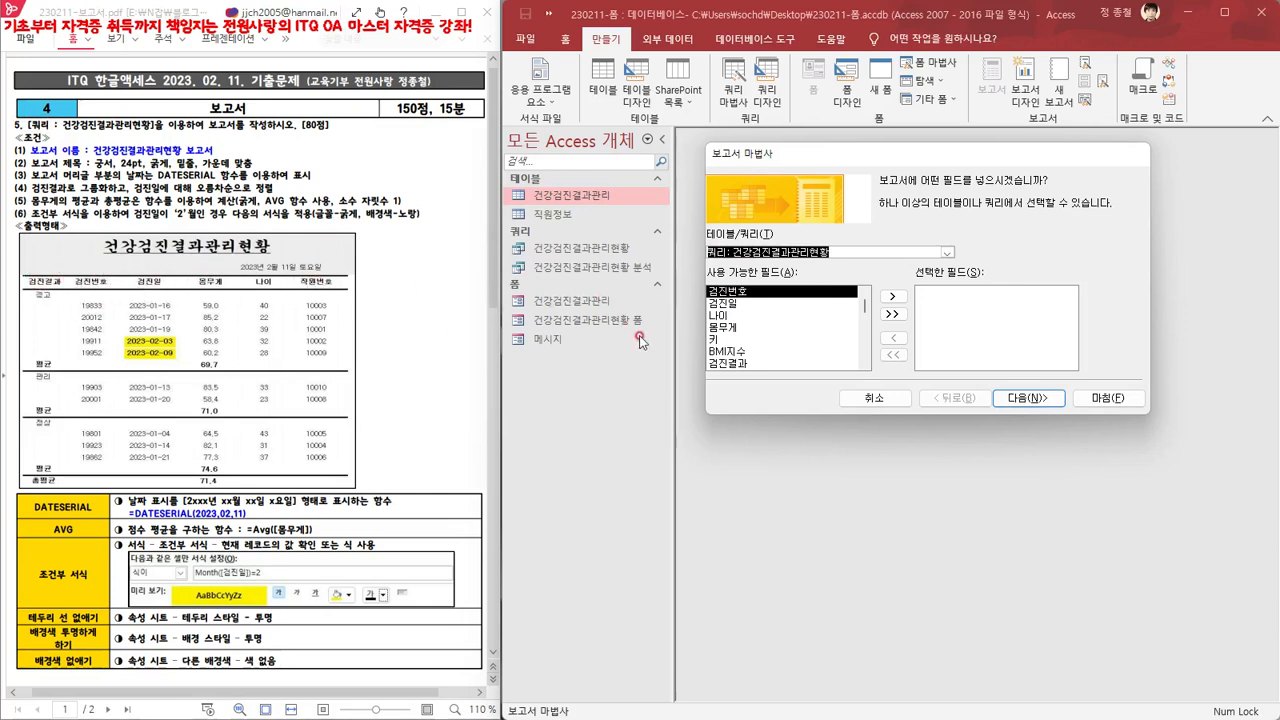
Add the fields 검진결과, 검진번호, 검진일, 몸무게, 나이 and 직원번호 to the report in that order
scroll(725, 340, down, 1)
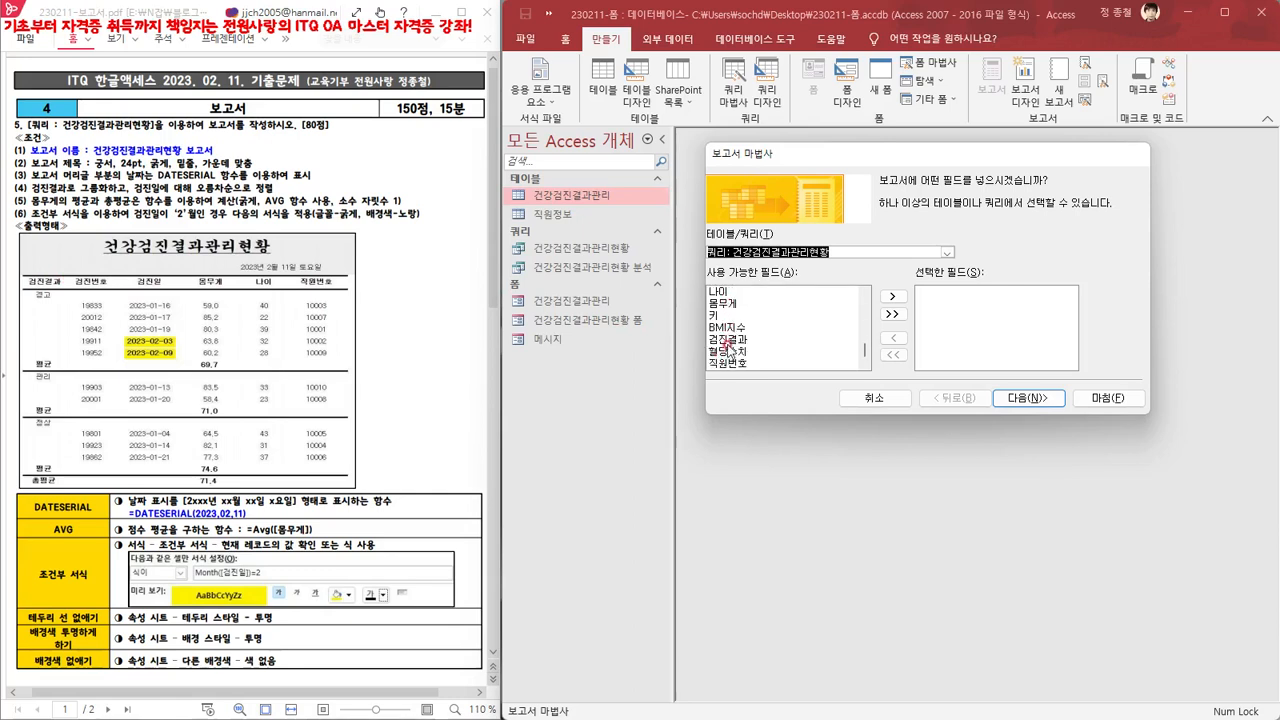
double_click(727, 341)
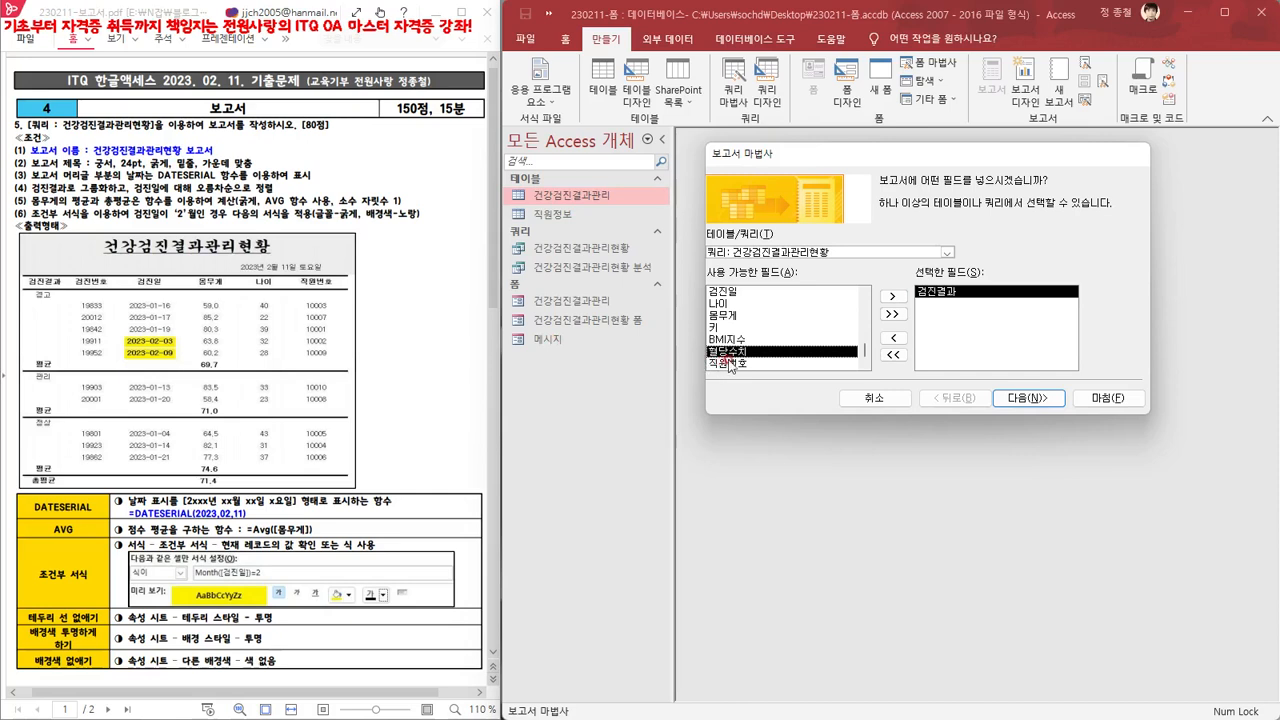
scroll(728, 365, up, 1)
double_click(728, 291)
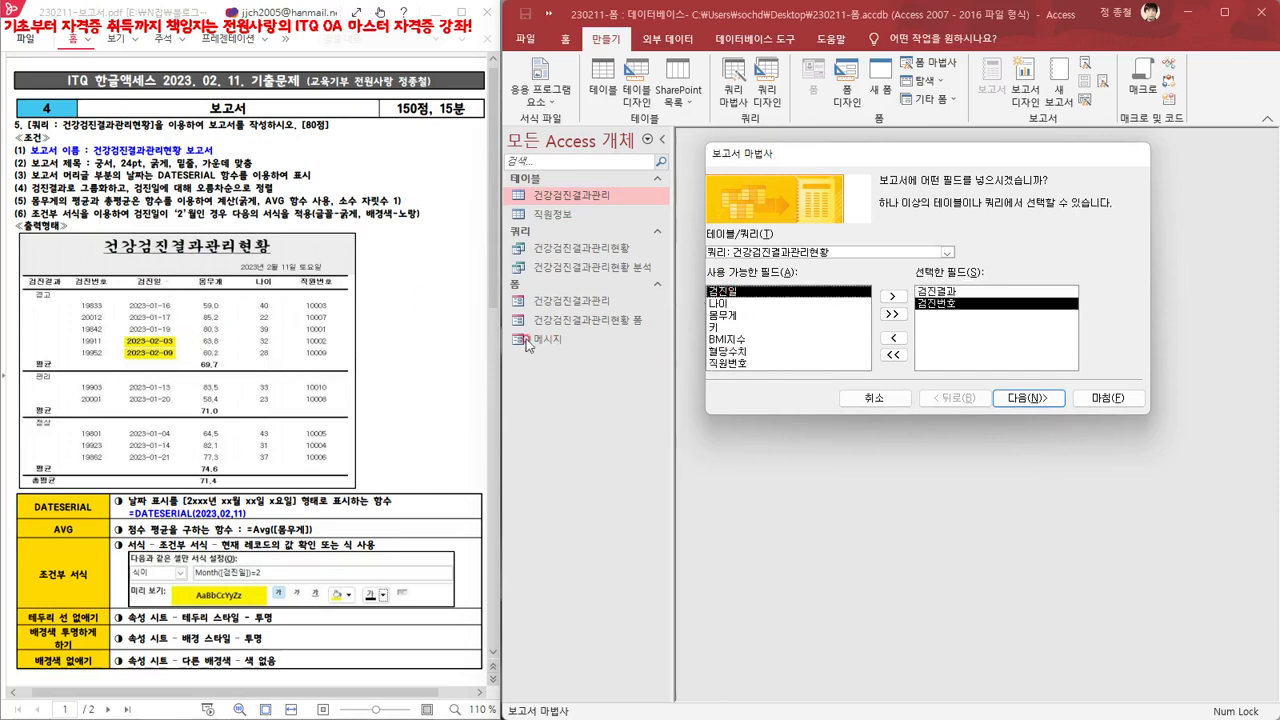
double_click(728, 291)
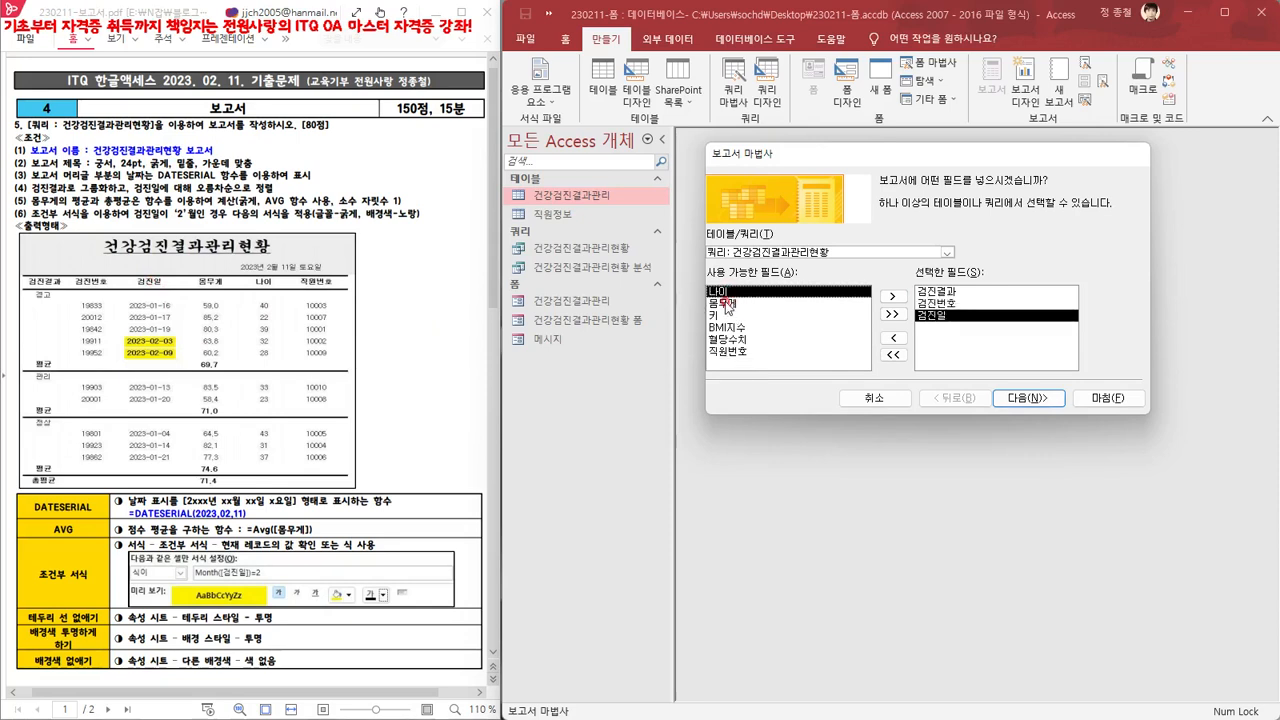
double_click(726, 303)
double_click(722, 291)
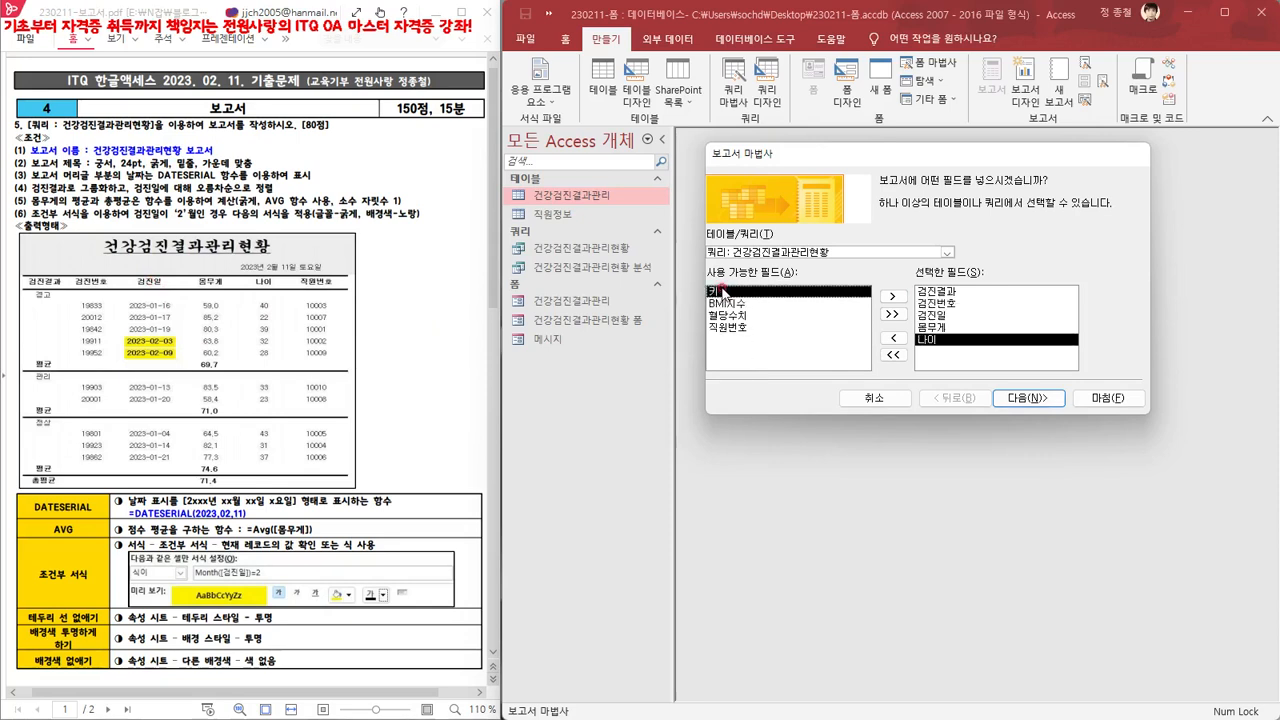
double_click(729, 329)
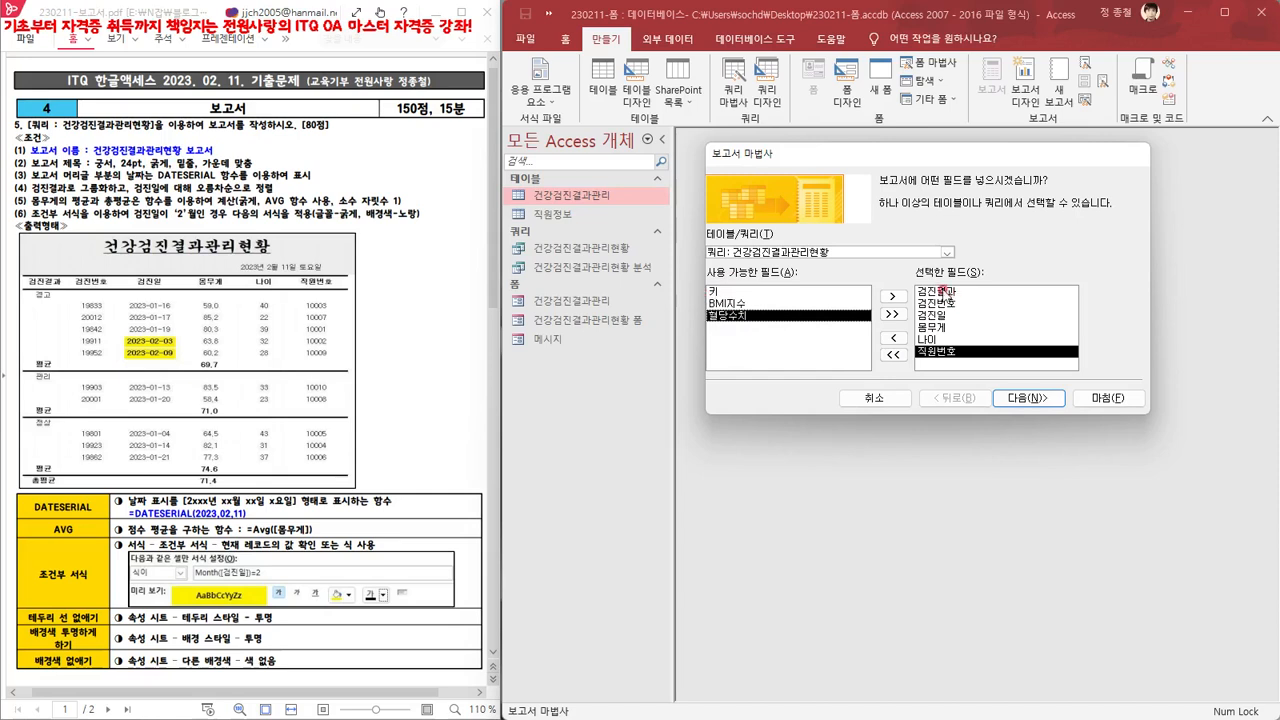
click(1015, 400)
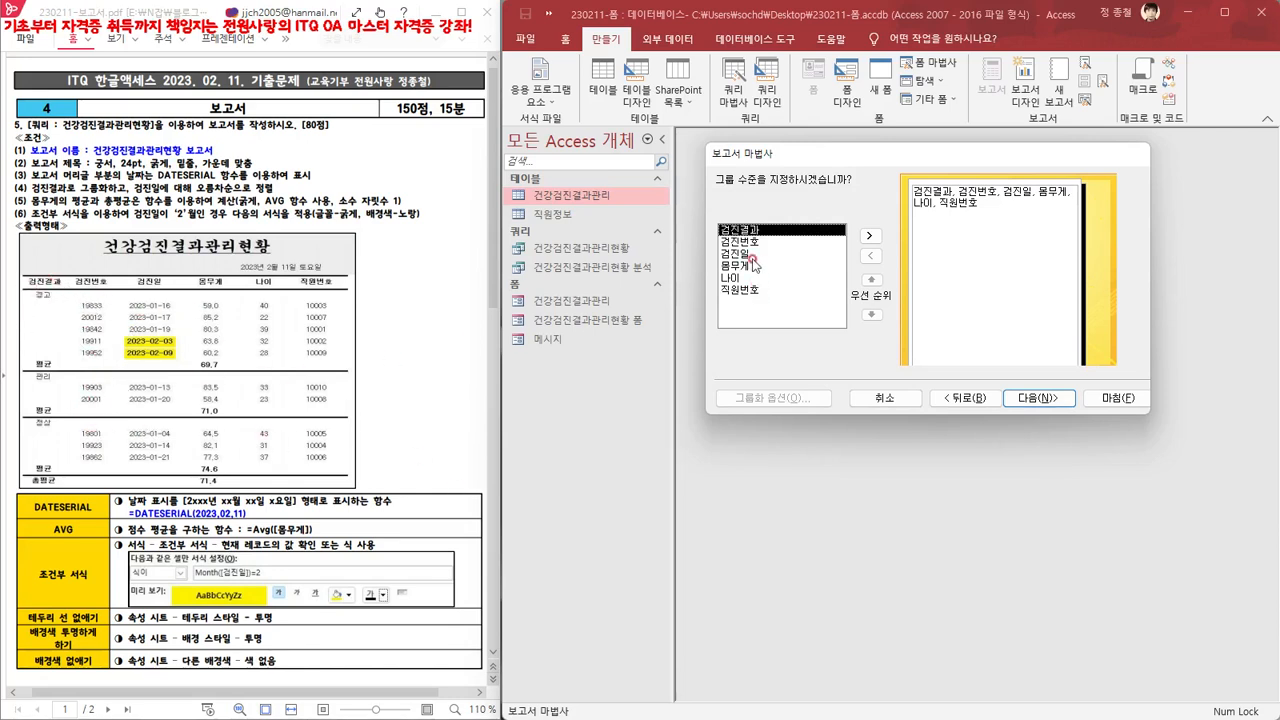
Group the report by 검진결과, keeping the default grouping interval
double_click(740, 230)
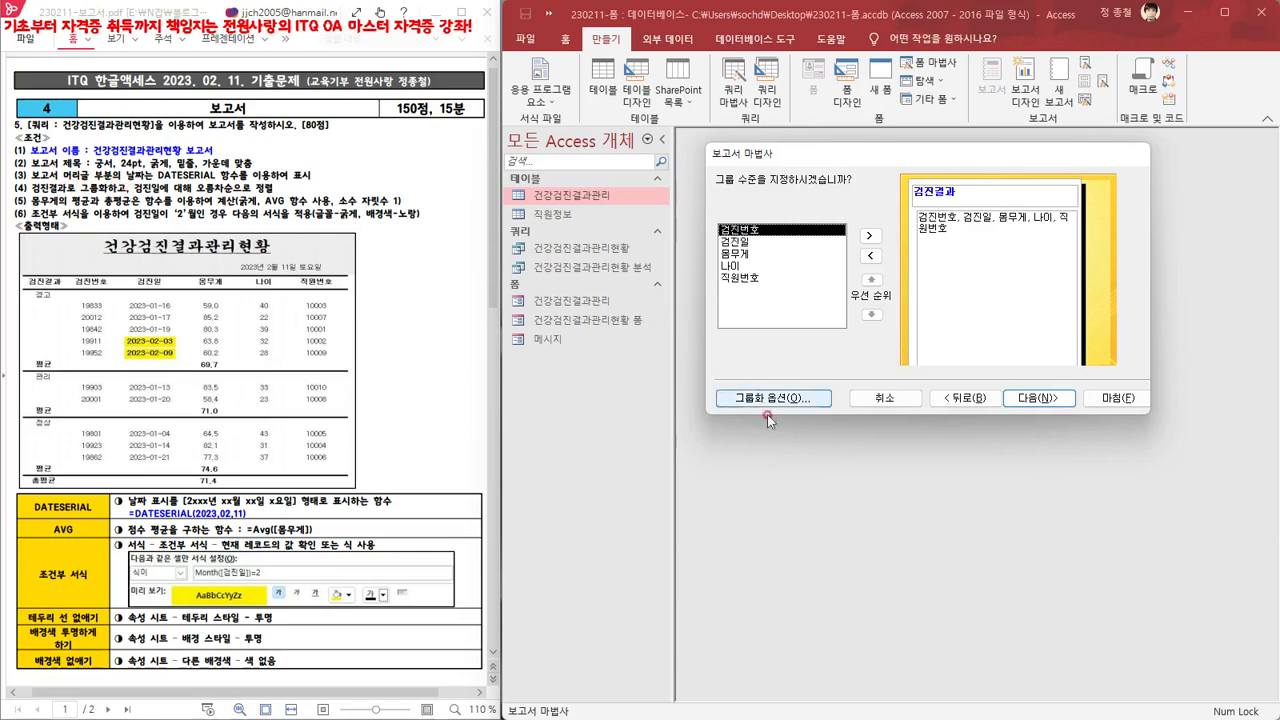
click(1019, 268)
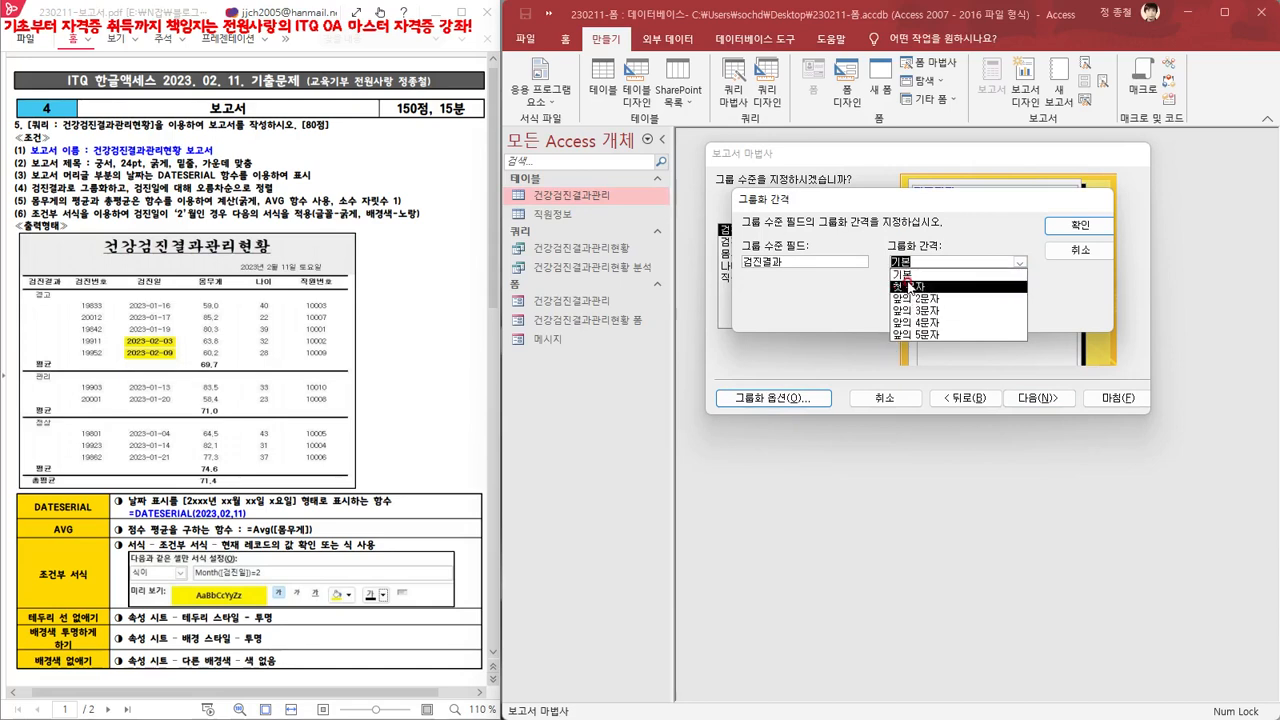
click(1066, 256)
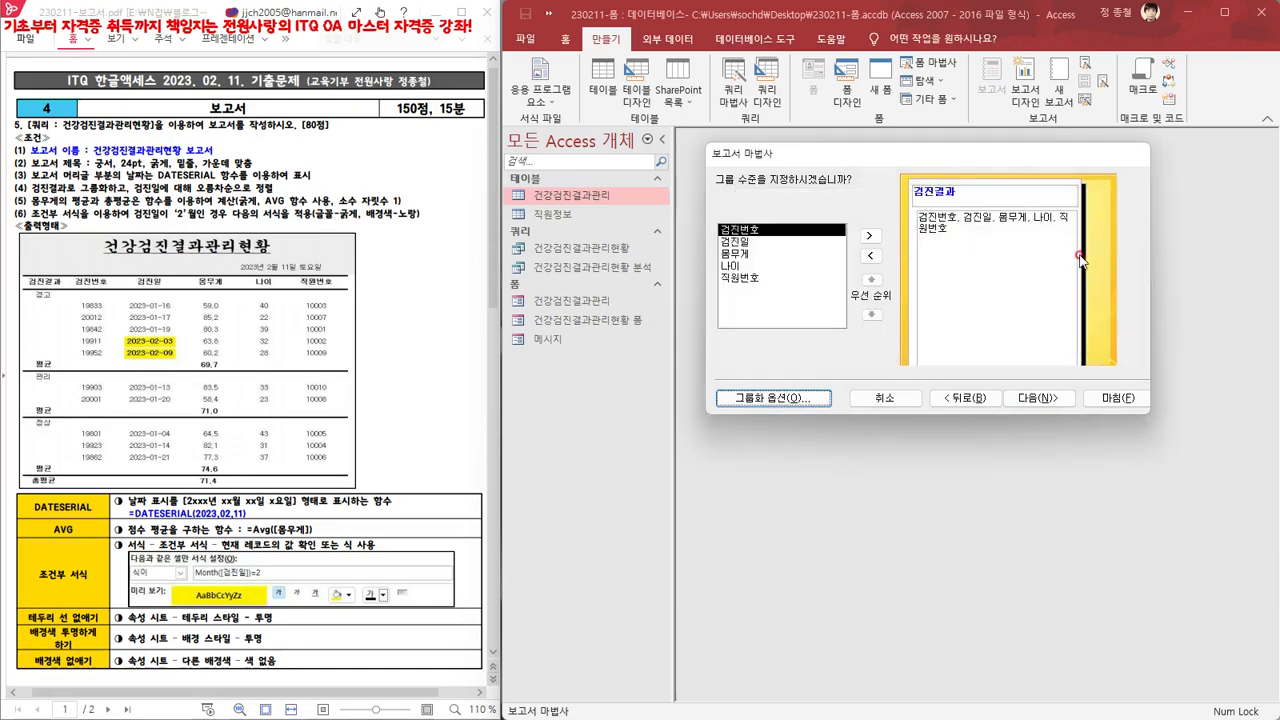
click(1035, 399)
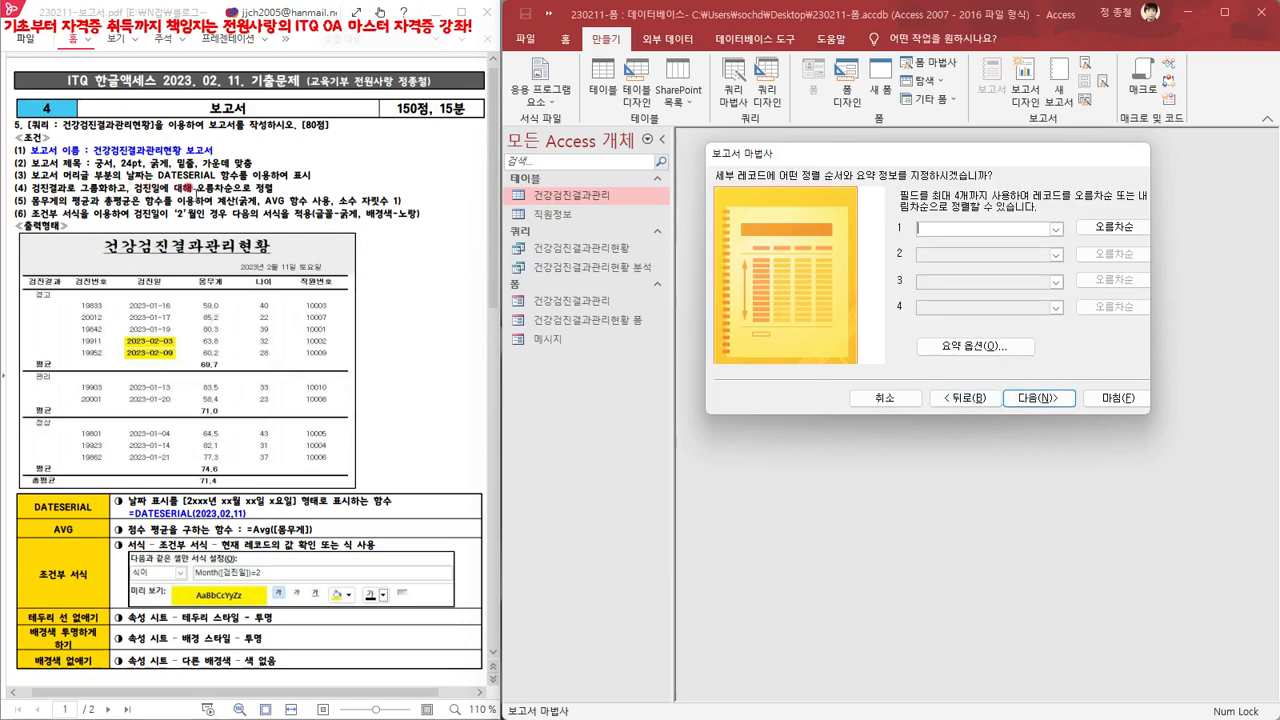
Sort the report's detail records by 검진일 in ascending order (오름차순)
click(1053, 228)
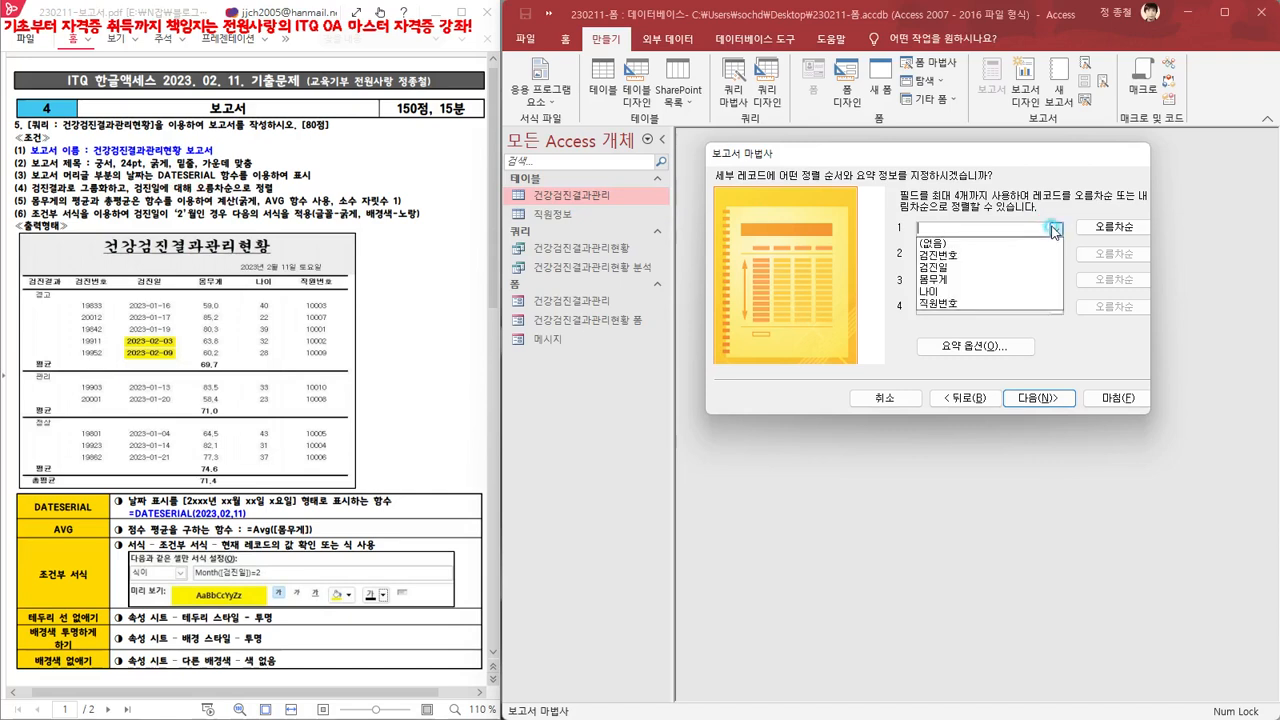
click(967, 268)
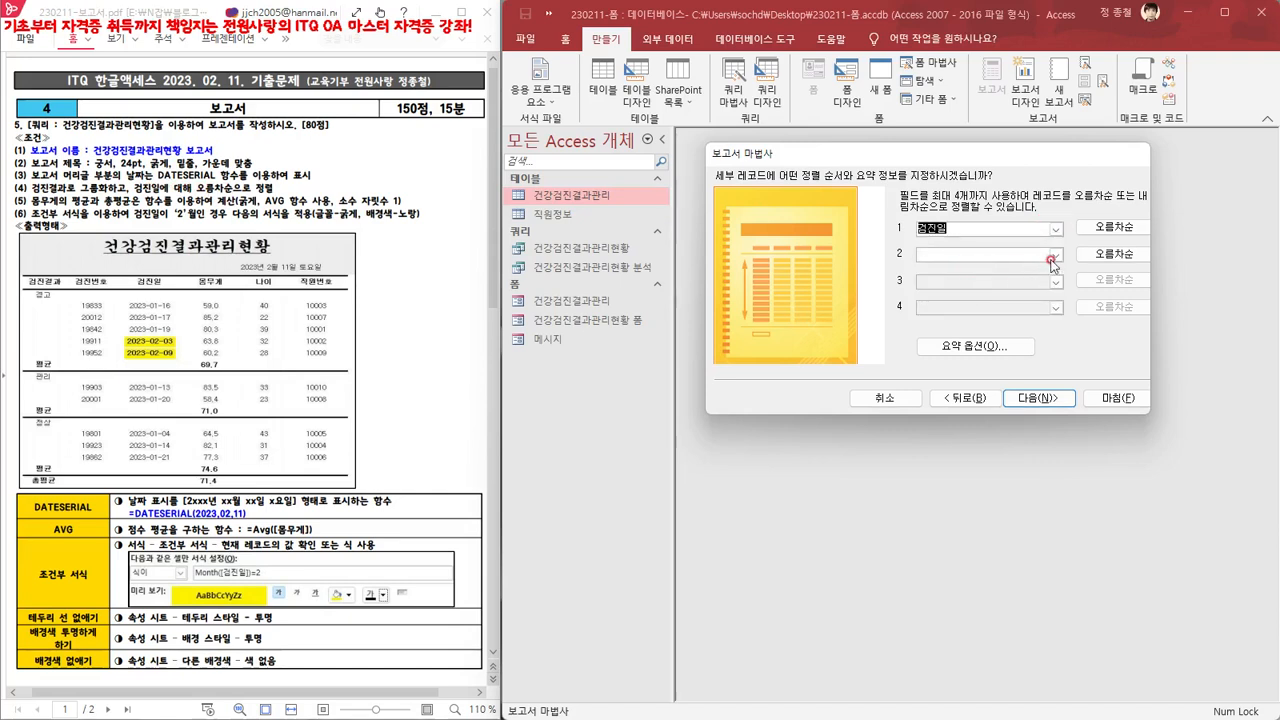
click(1114, 230)
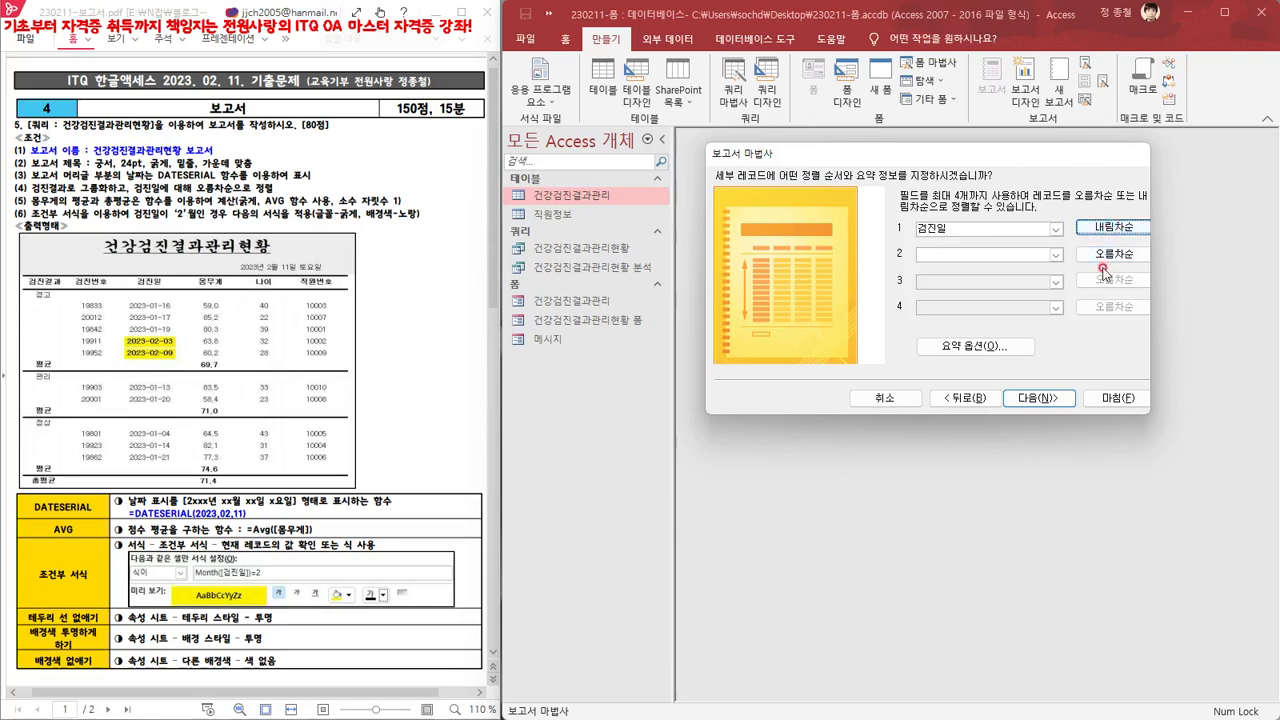
click(1110, 230)
Add a sum (합계) summary for 몸무게 and accept the stepped (단계), portrait (세로) layout
click(977, 350)
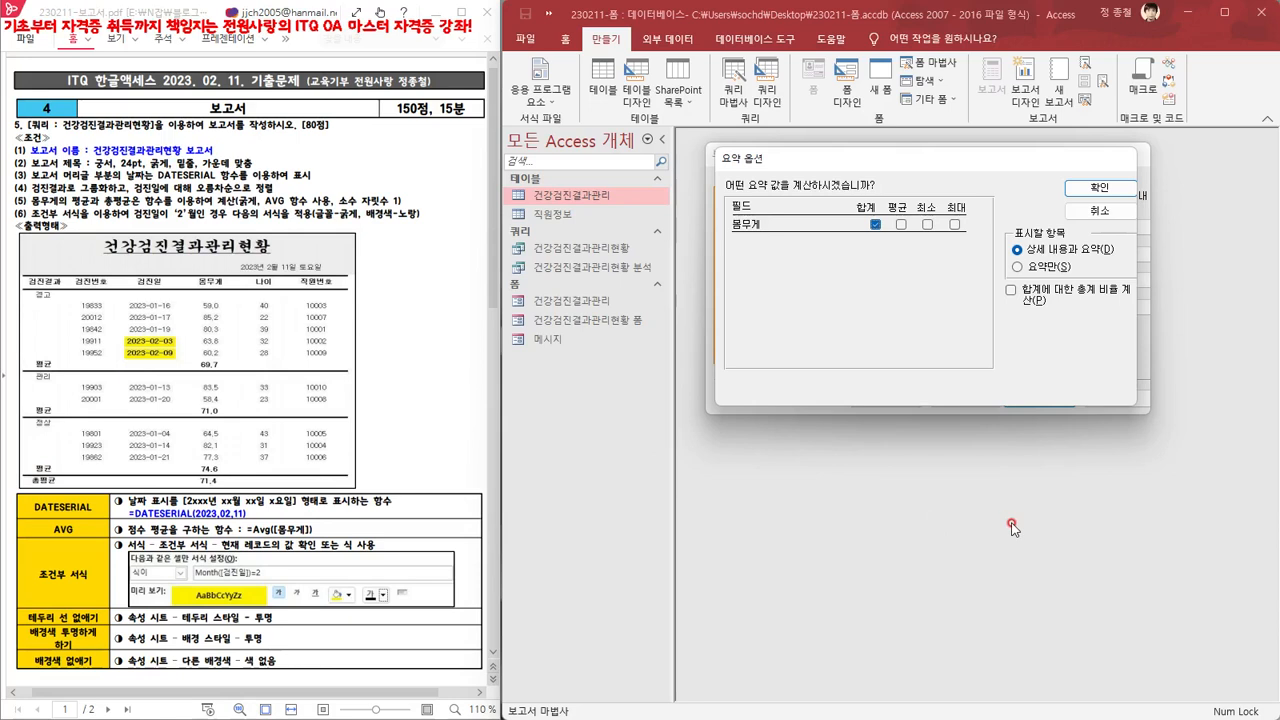
click(1099, 190)
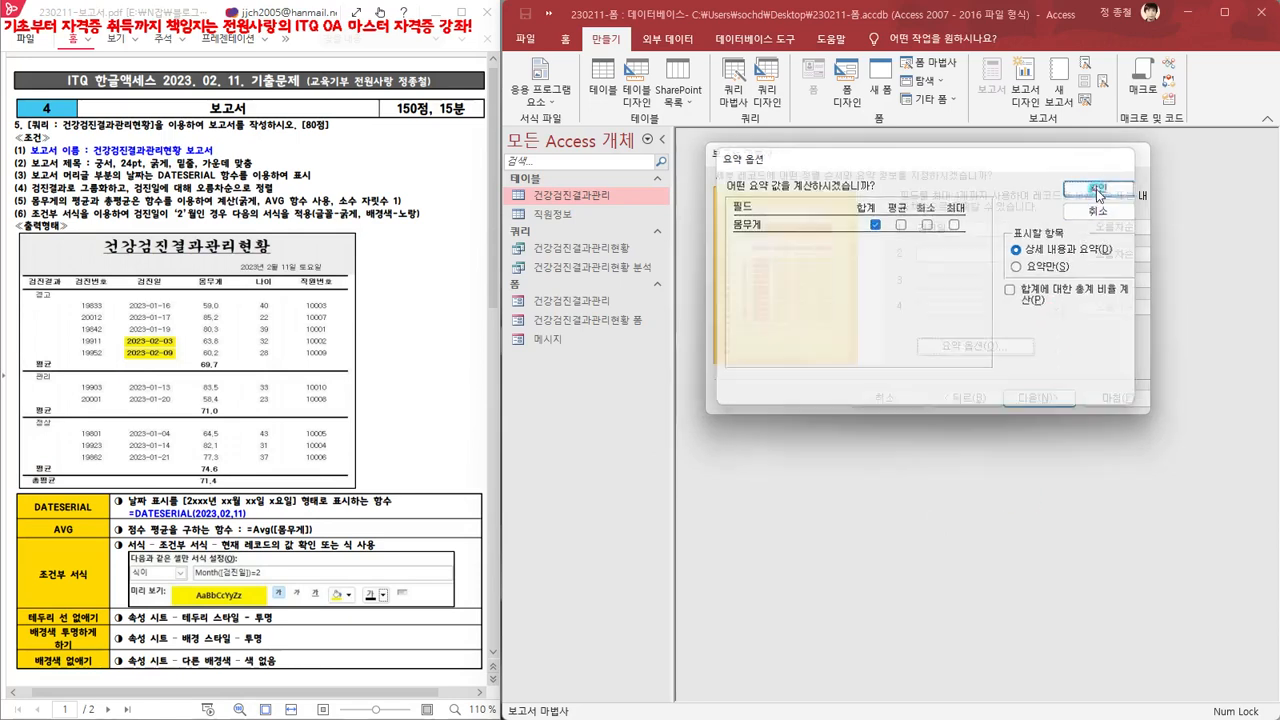
click(1035, 406)
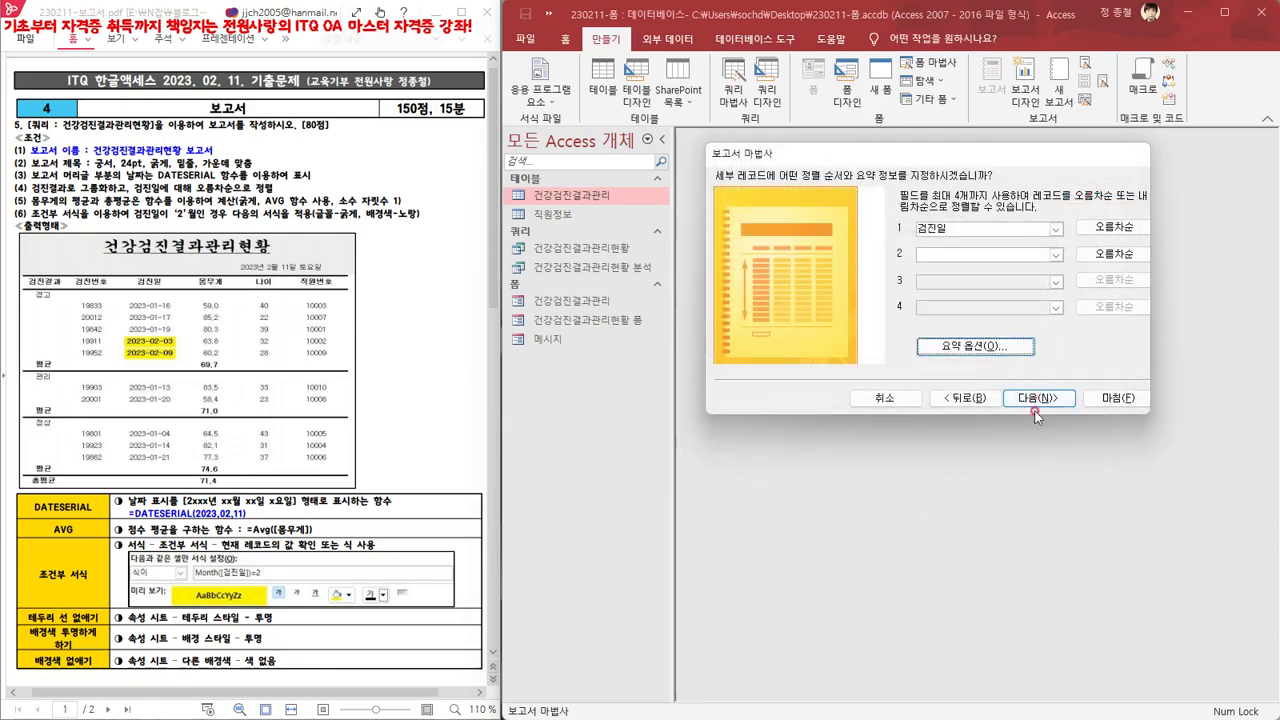
click(1030, 402)
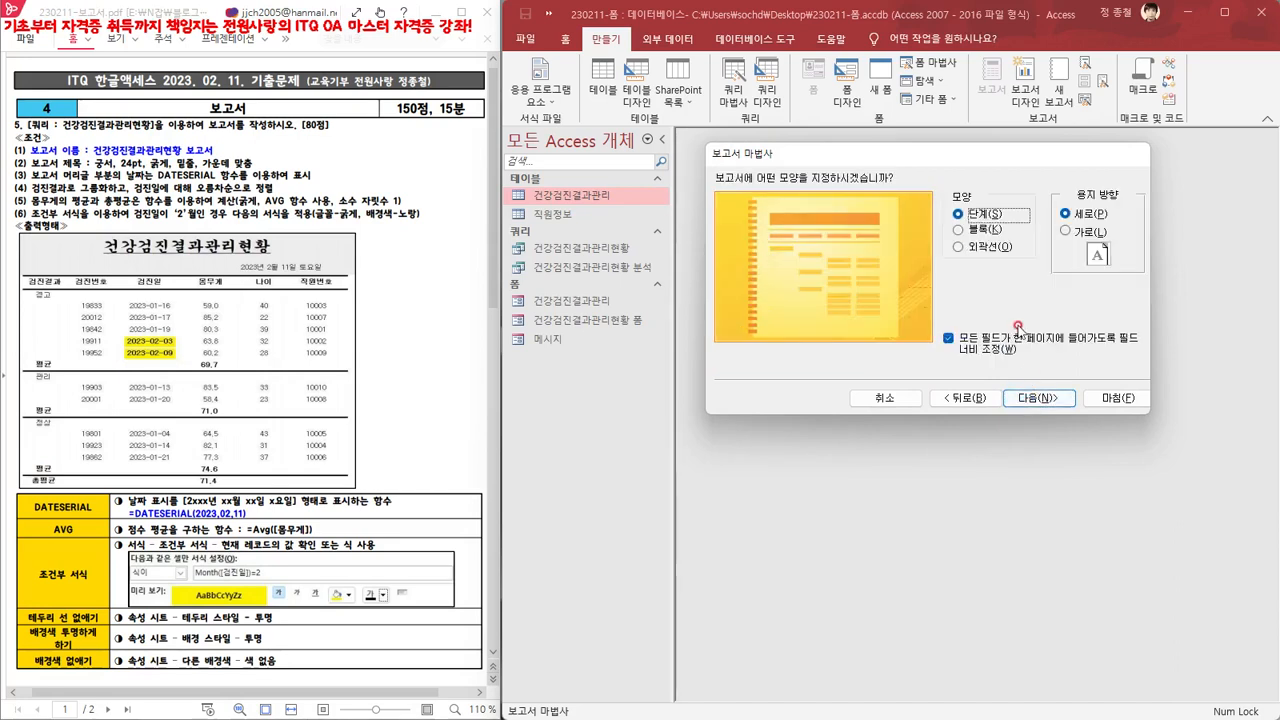
click(1036, 400)
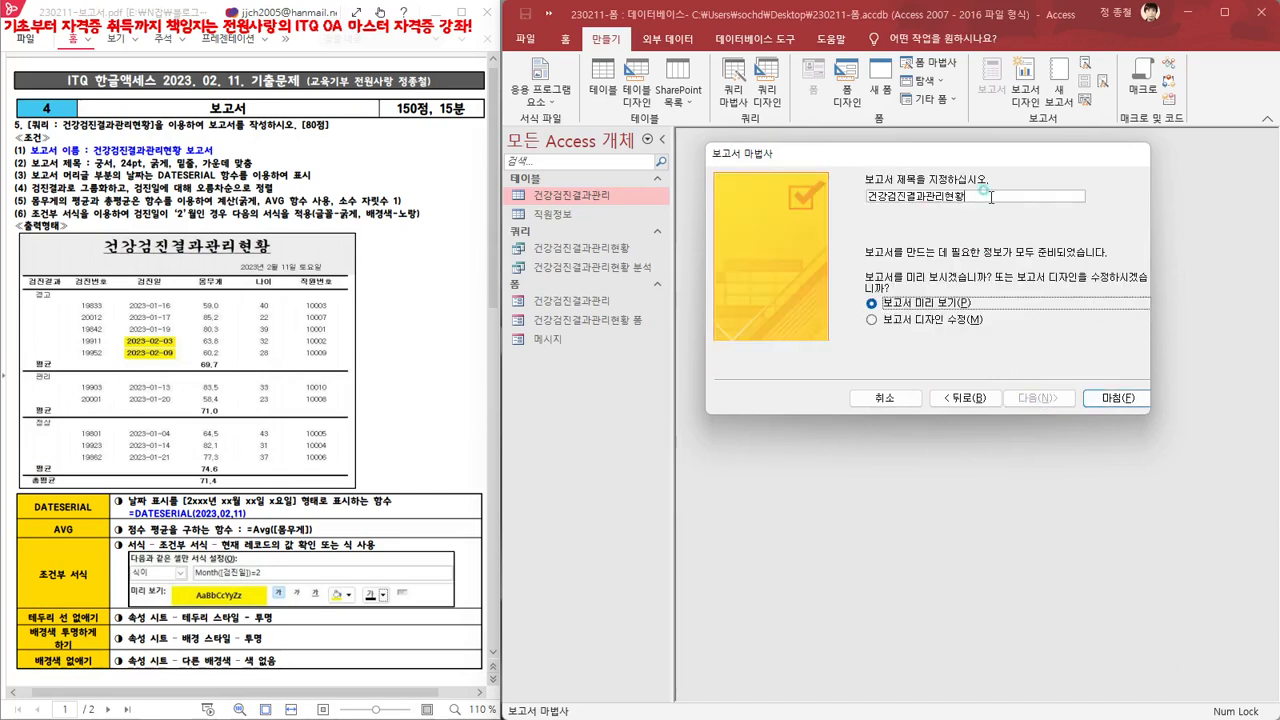
Title the report 건강검진결과관리현황 보고서 and finish the wizard with the report design opened for editing
click(990, 196)
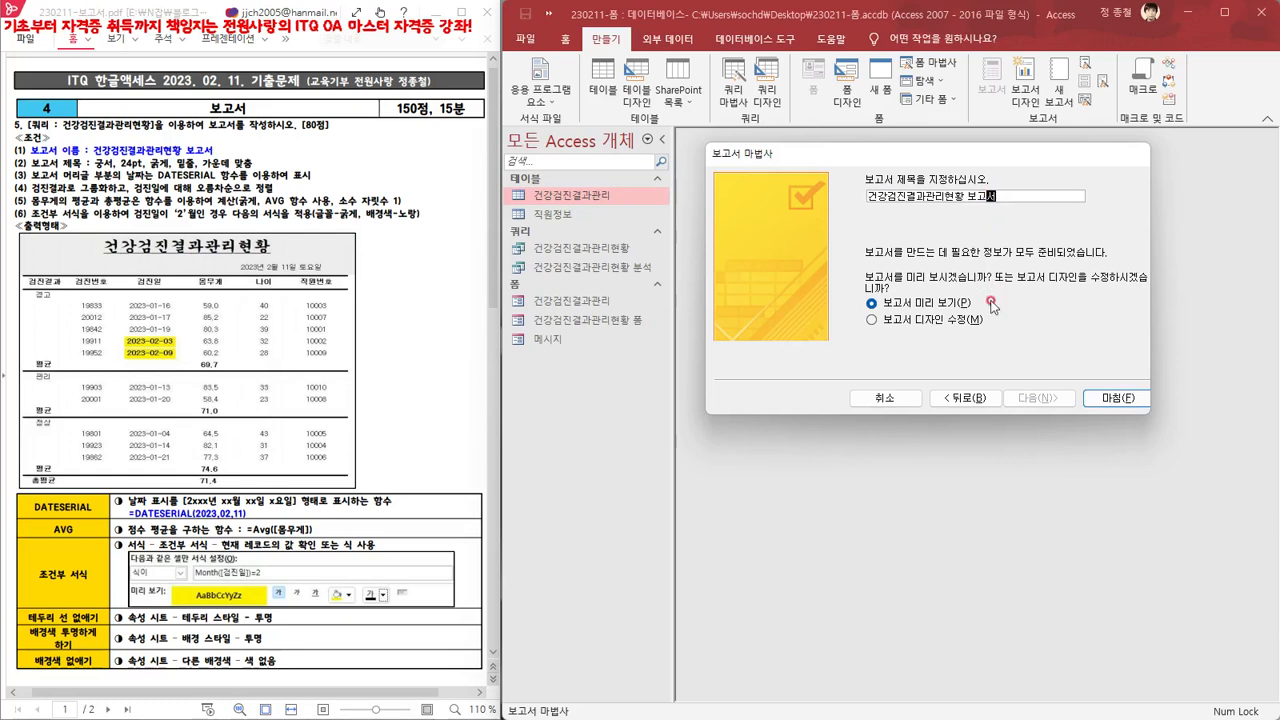
click(897, 320)
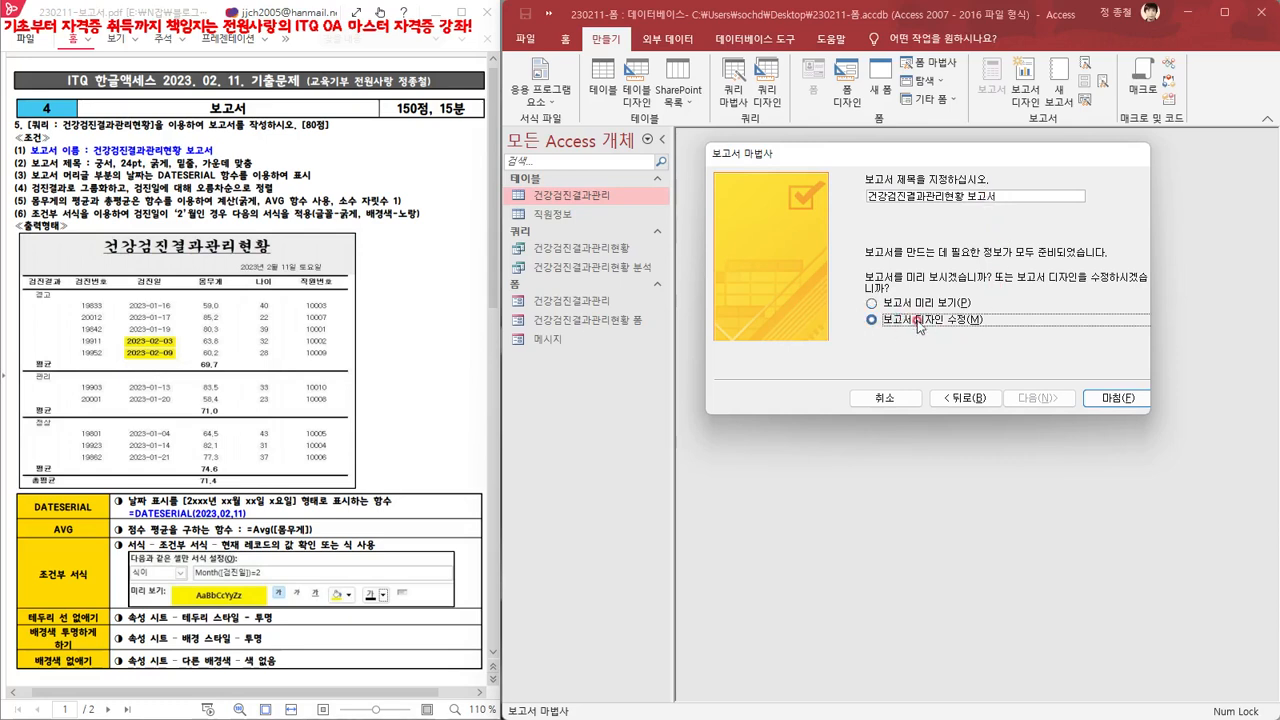
click(1101, 398)
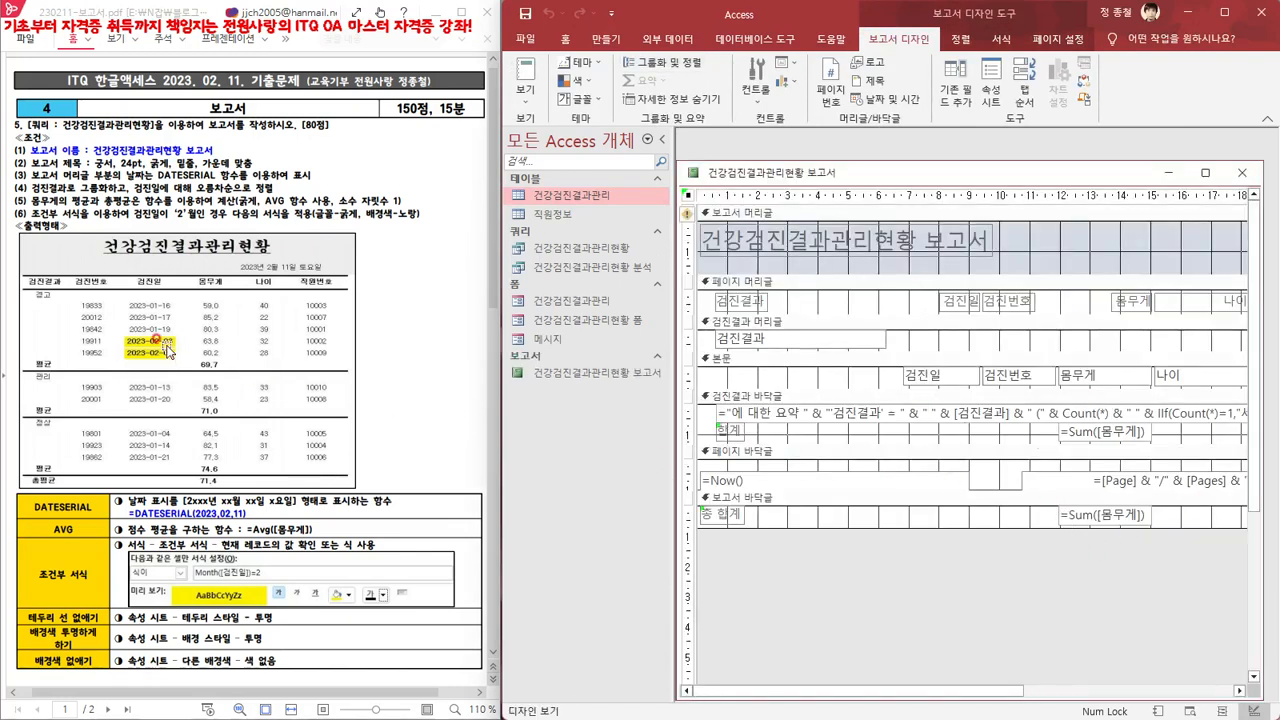
Display the new report in Report View and examine its grouped records, summary rows and page footer
right_click(902, 176)
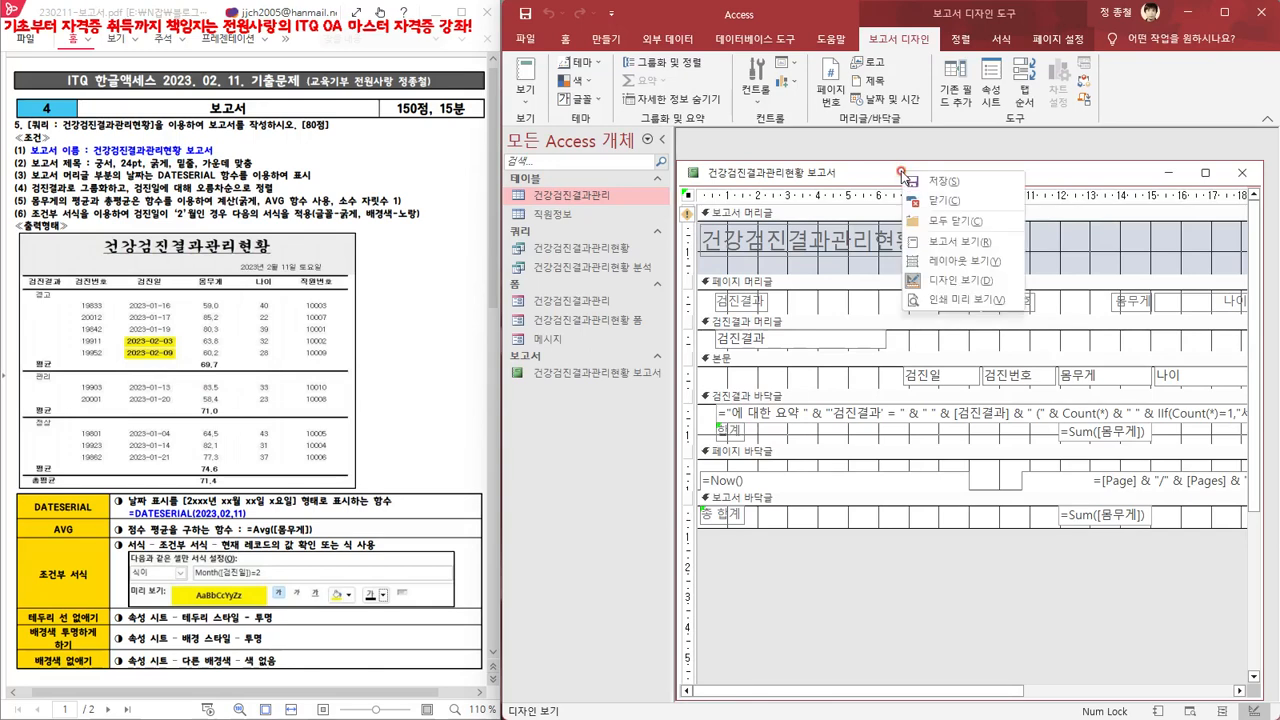
click(959, 243)
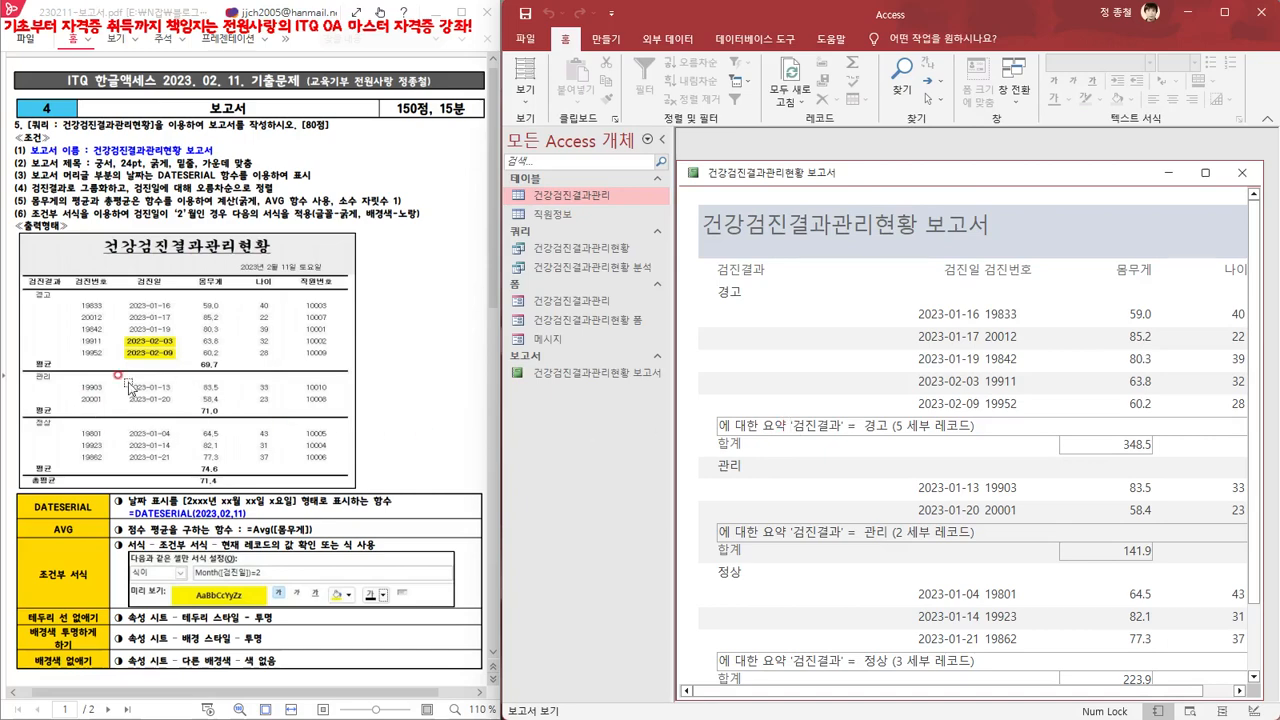
scroll(1176, 597, down, 1)
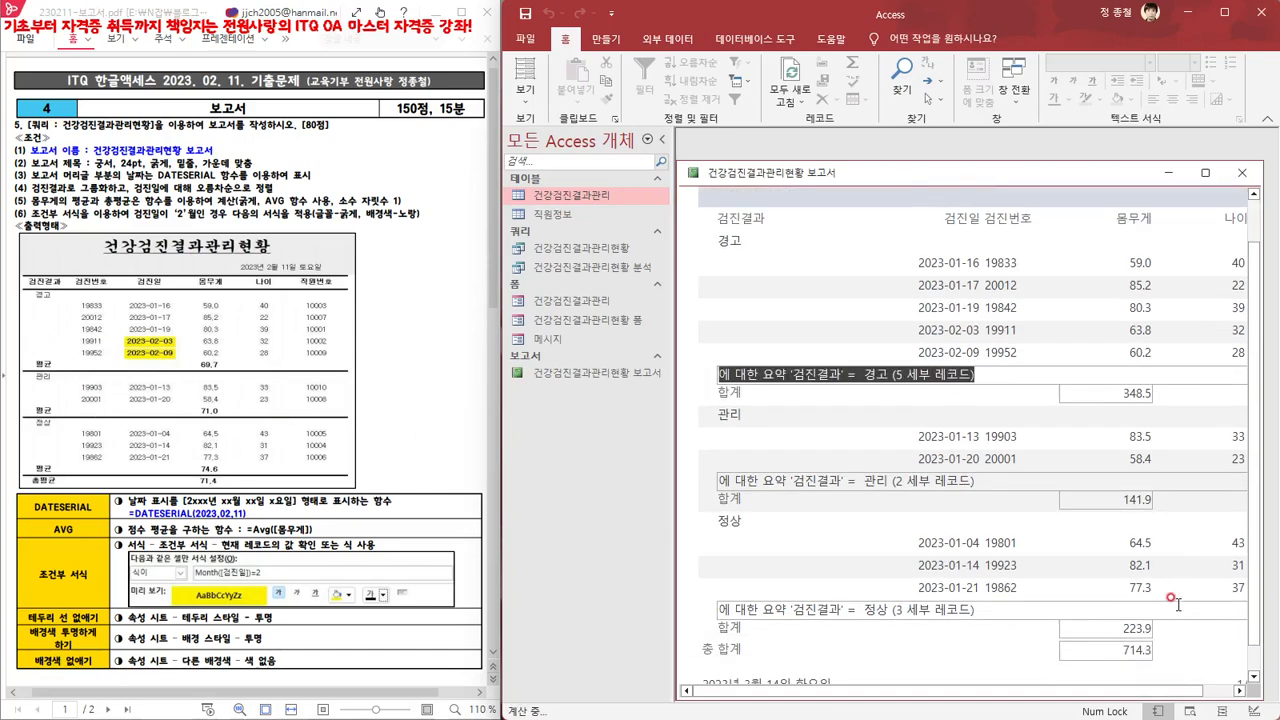
scroll(1176, 597, down, 1)
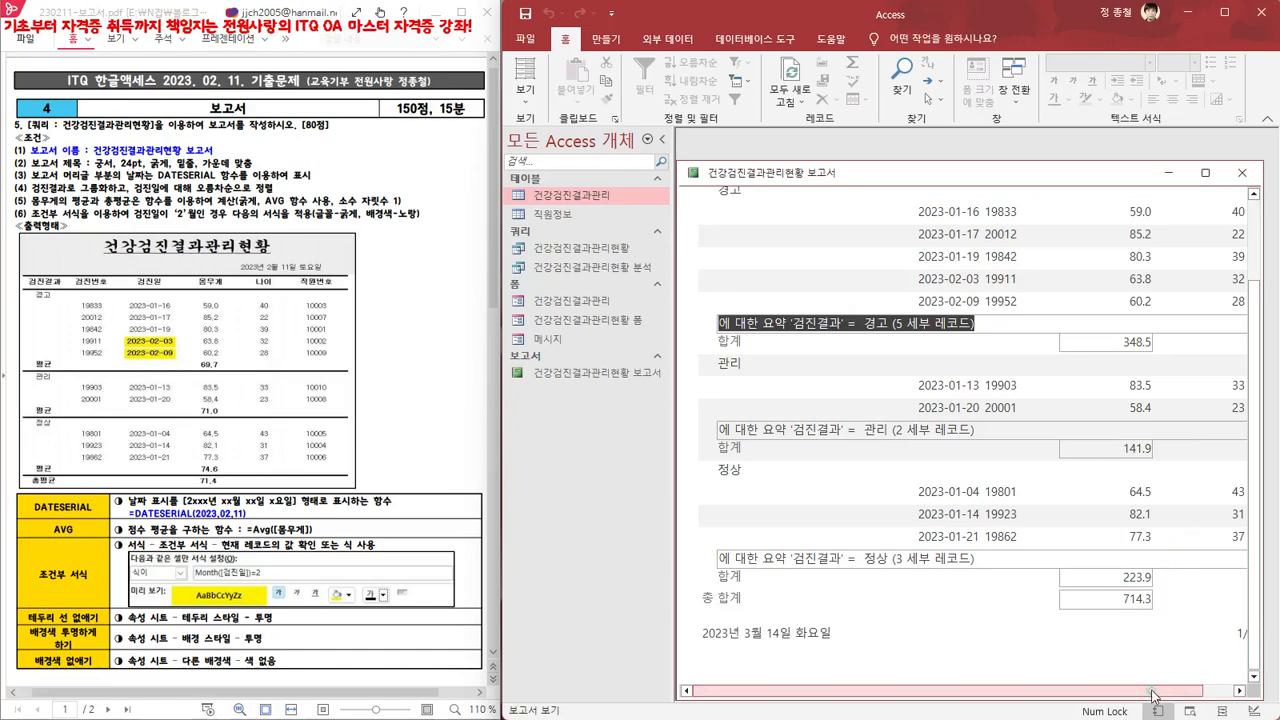
scroll(1153, 697, right, 1)
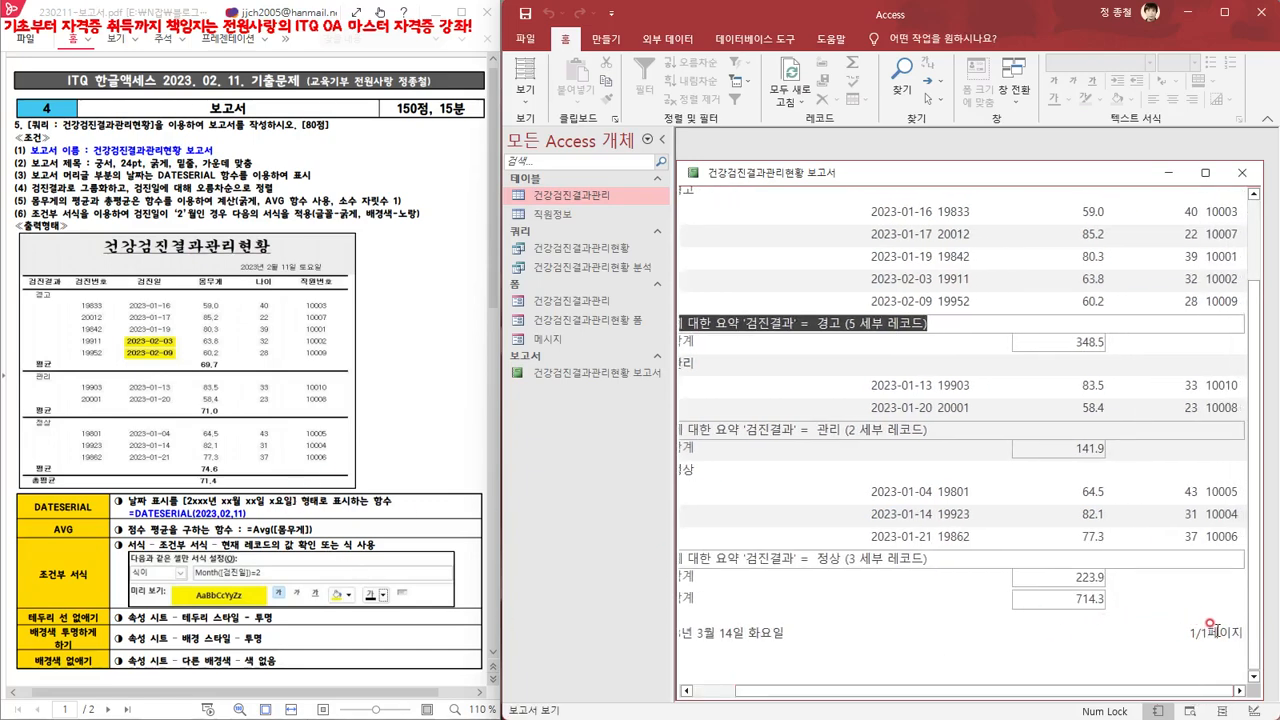
Return the report to Design View and delete the summary expression in the 검진결과 footer and the page-number box in the page footer
scroll(1143, 690, left, 1)
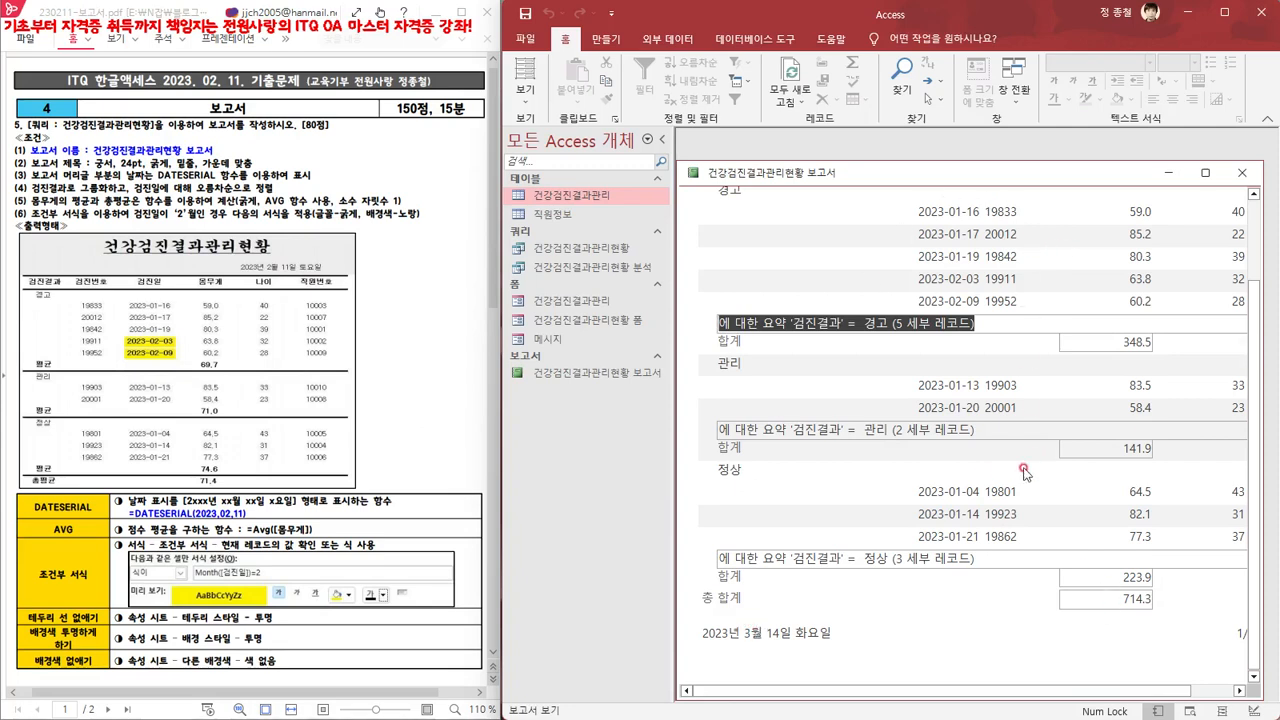
right_click(855, 175)
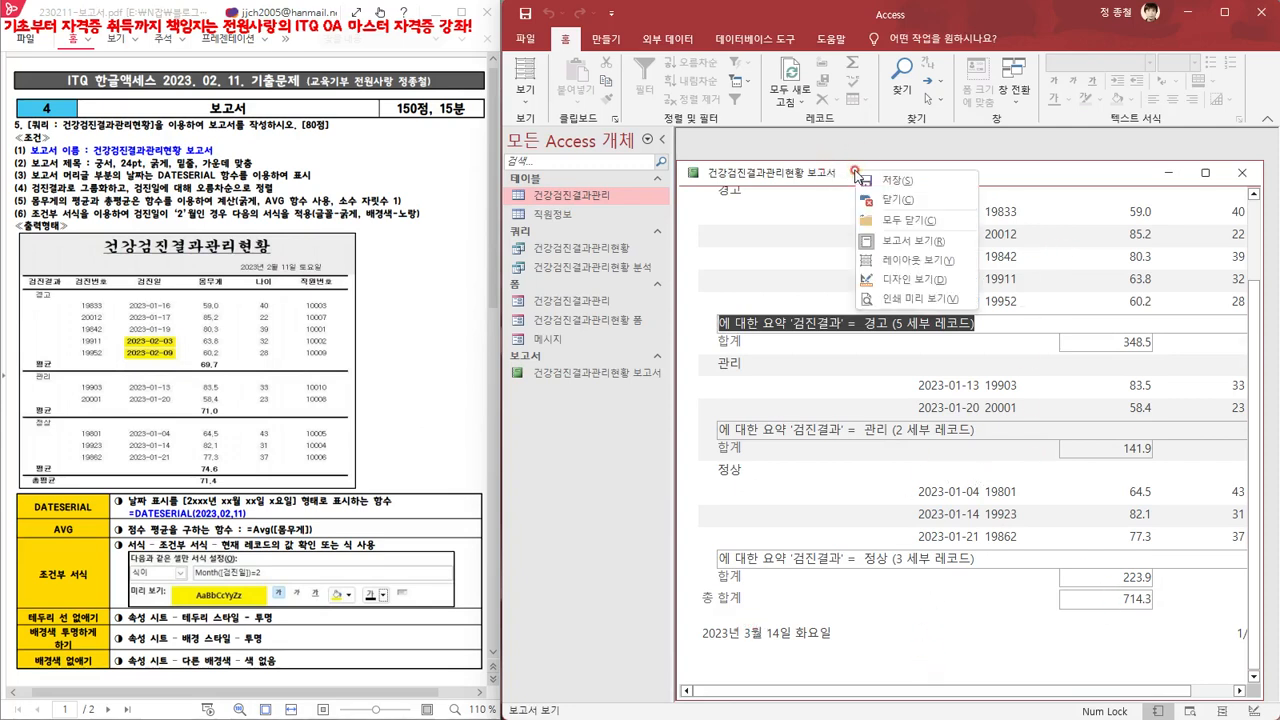
click(925, 268)
click(813, 410)
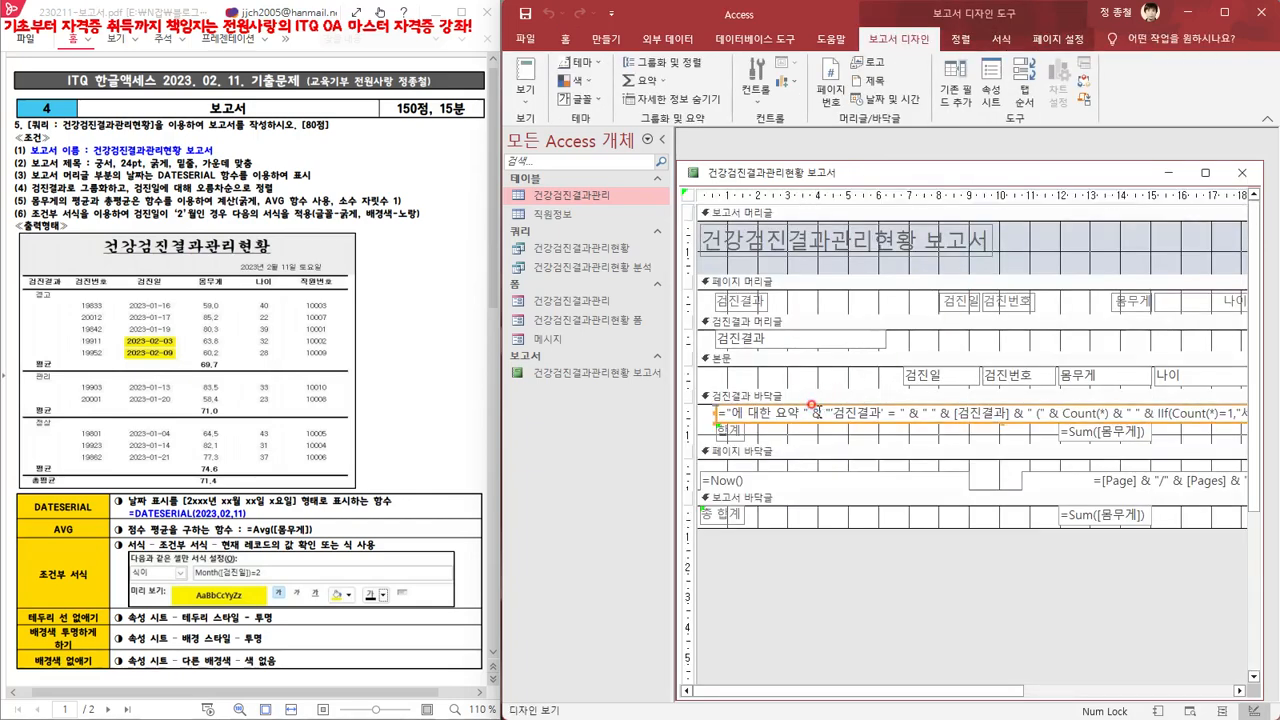
key(Delete)
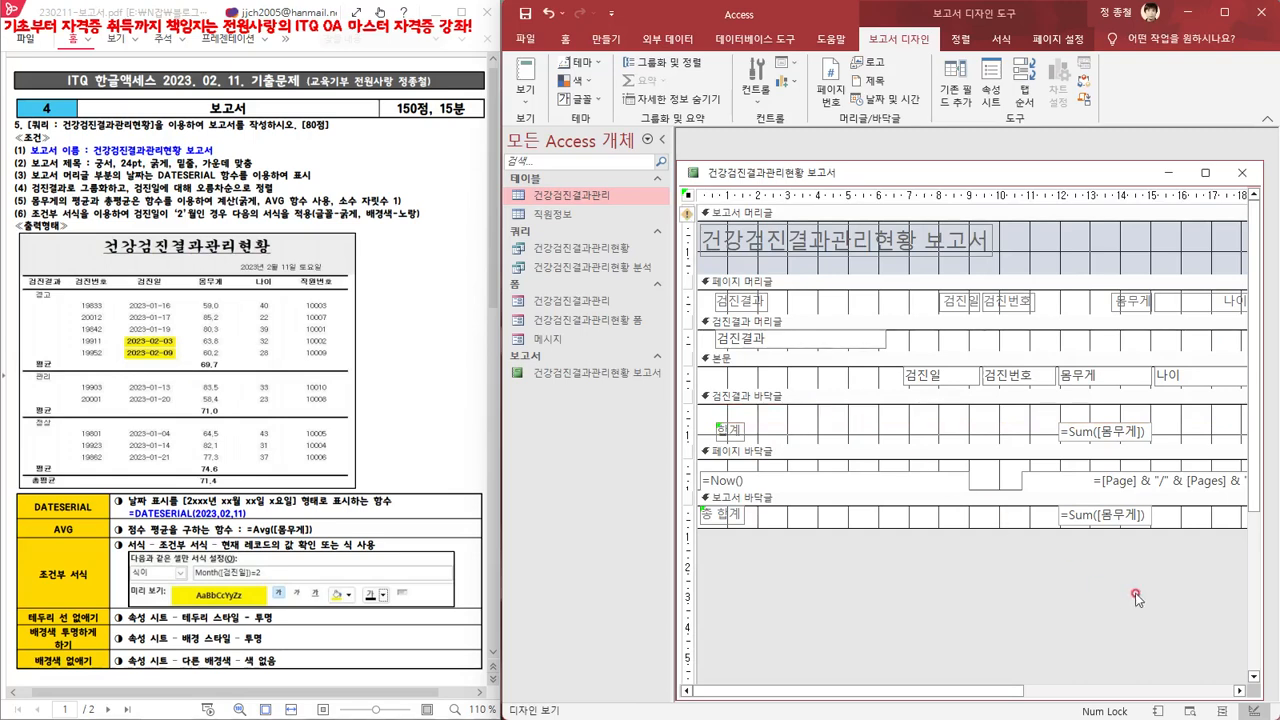
click(1143, 484)
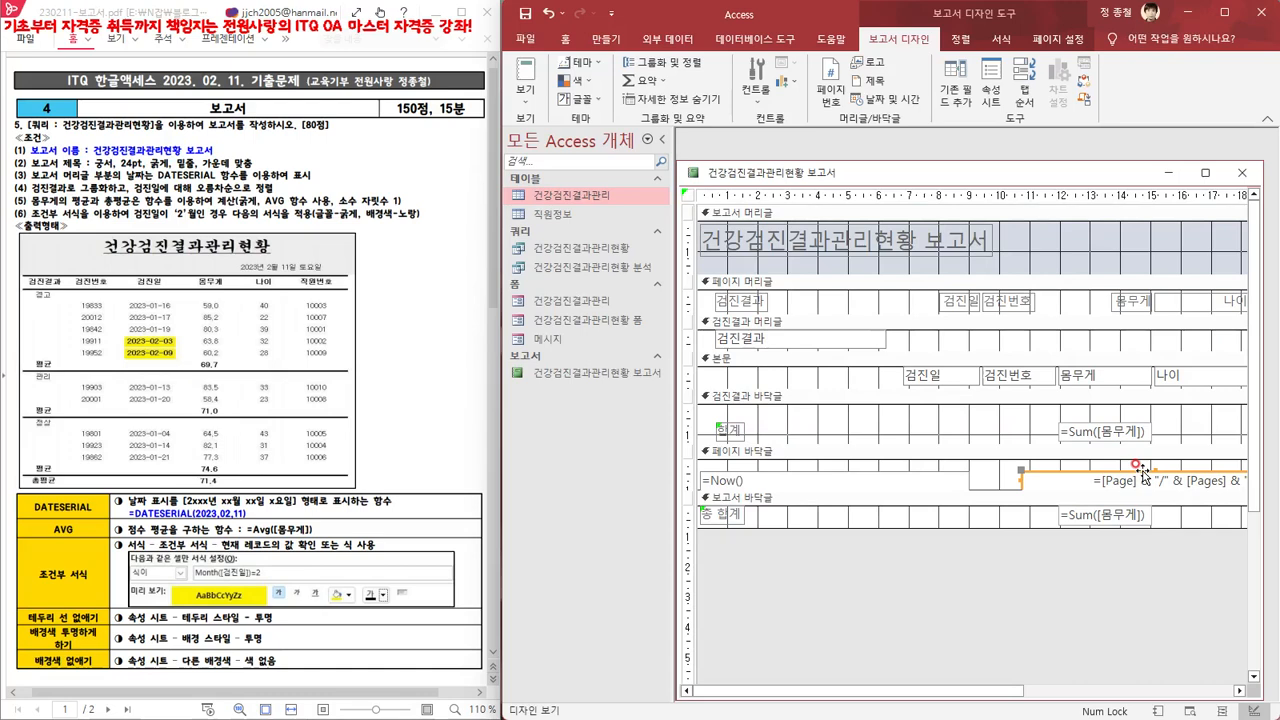
key(Delete)
Enlarge the report header to about 2.4 cm high and move the =Now() date box from the page footer into it
click(748, 480)
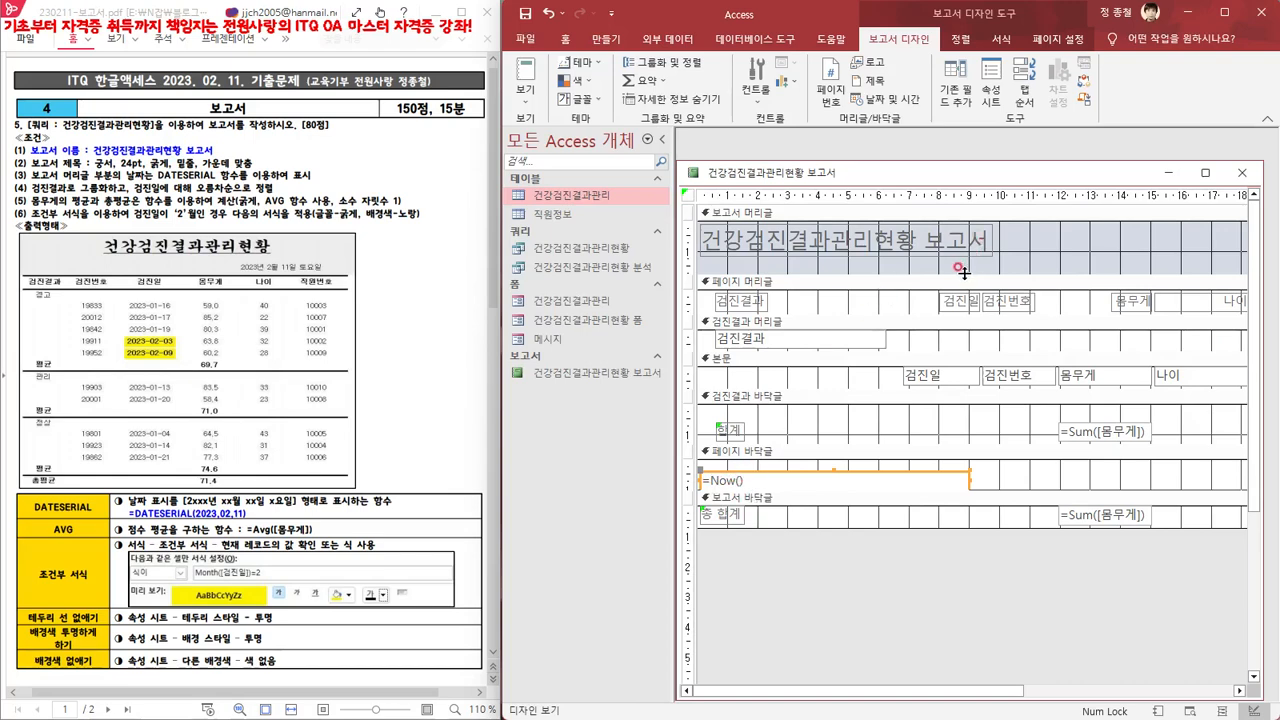
drag(961, 271, 959, 294)
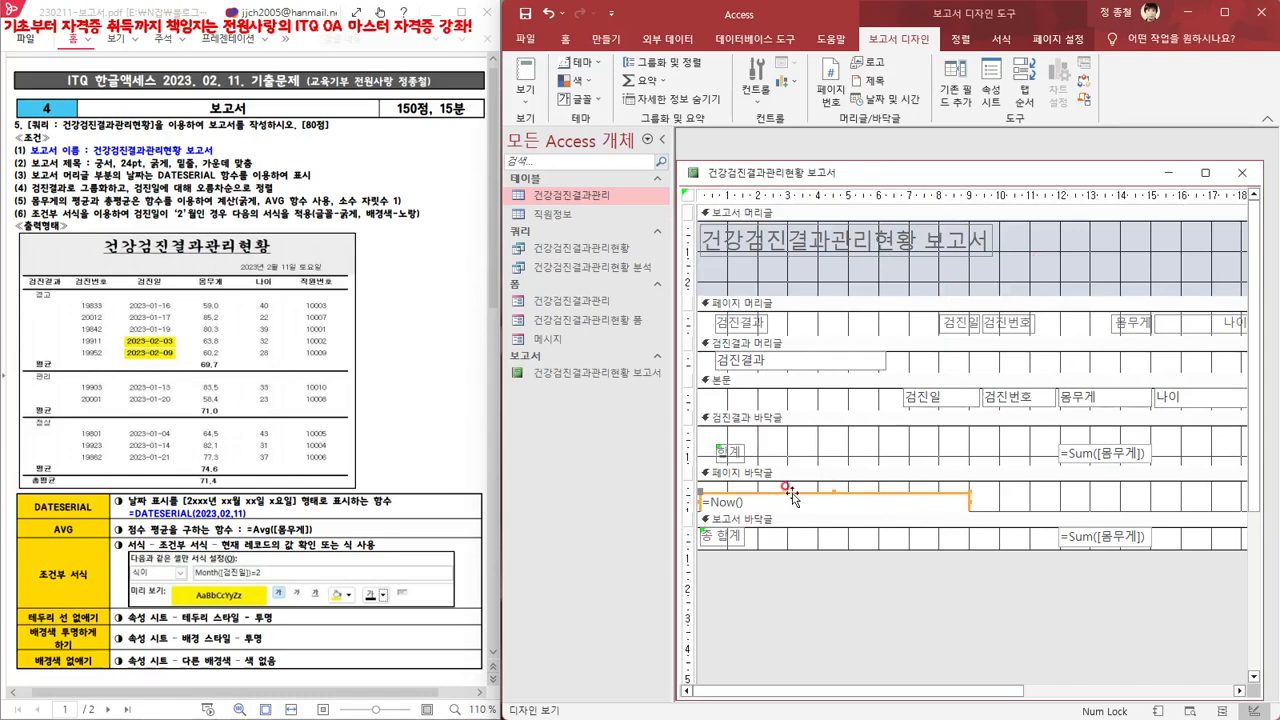
drag(791, 497, 1070, 272)
Shift the =Now() date box slightly right, narrow it to about 7 cm and right-align its text
drag(1002, 694, 1136, 704)
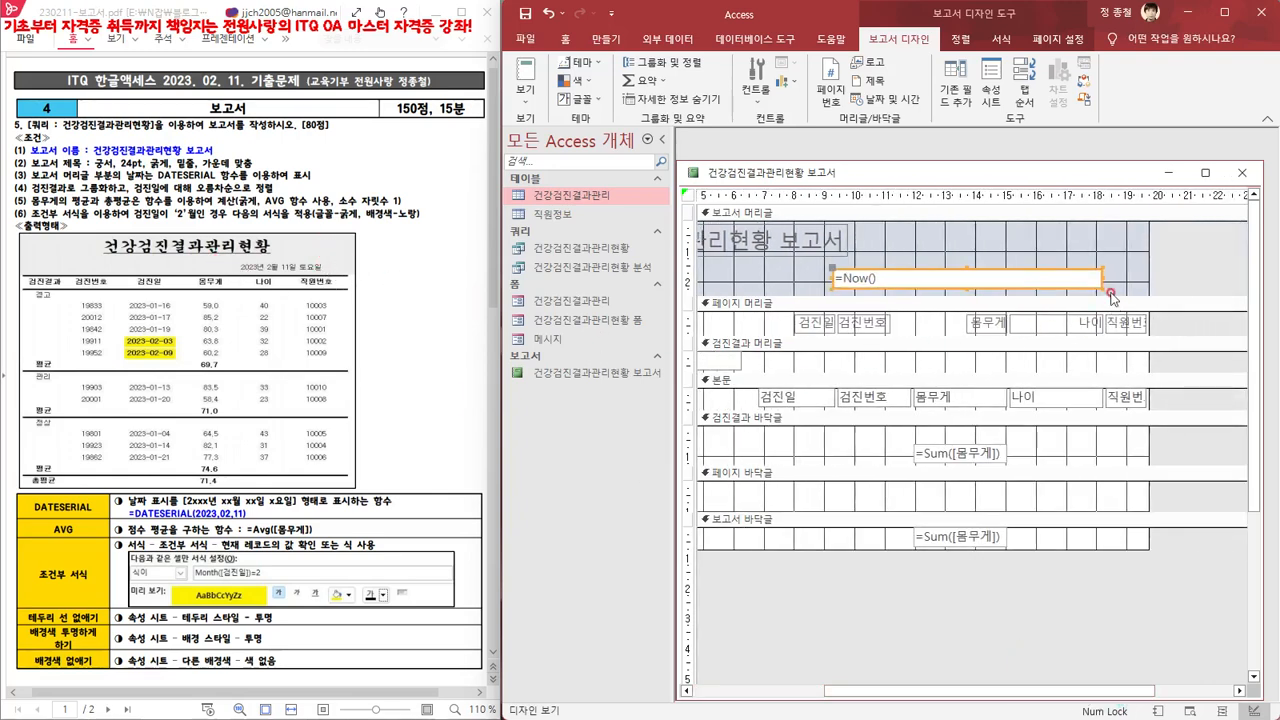
drag(922, 270, 935, 270)
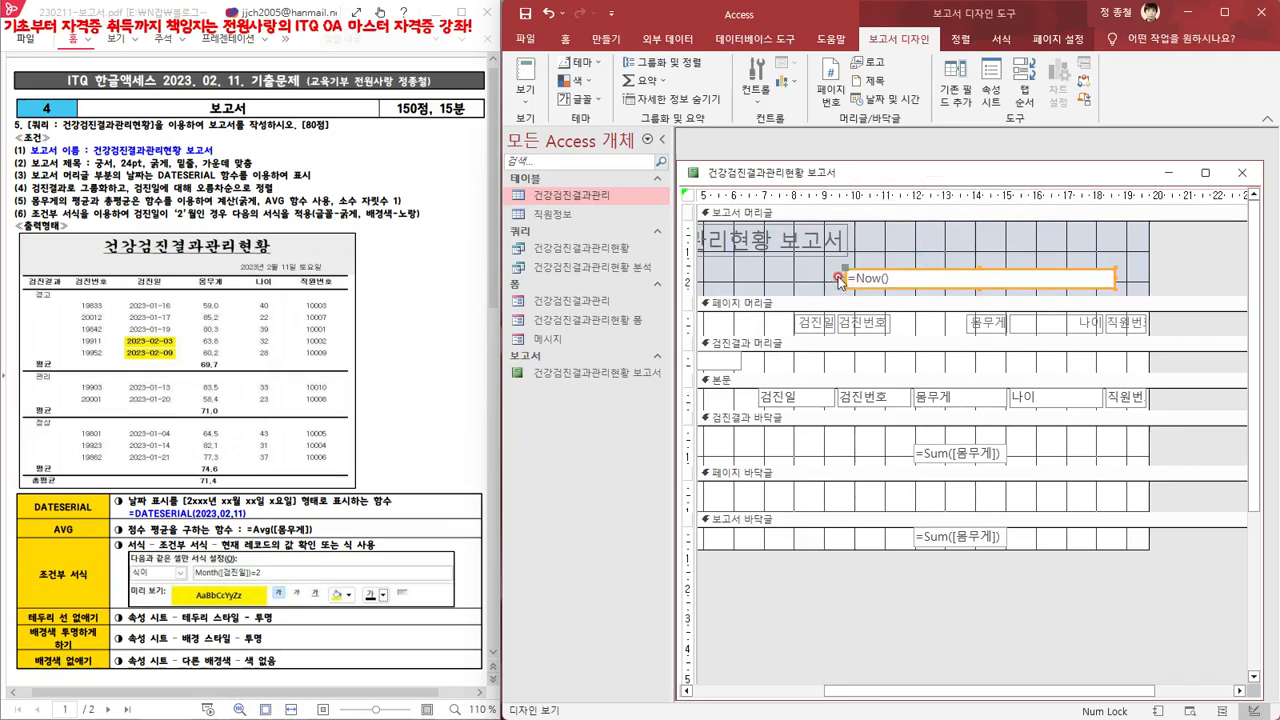
drag(843, 277, 908, 277)
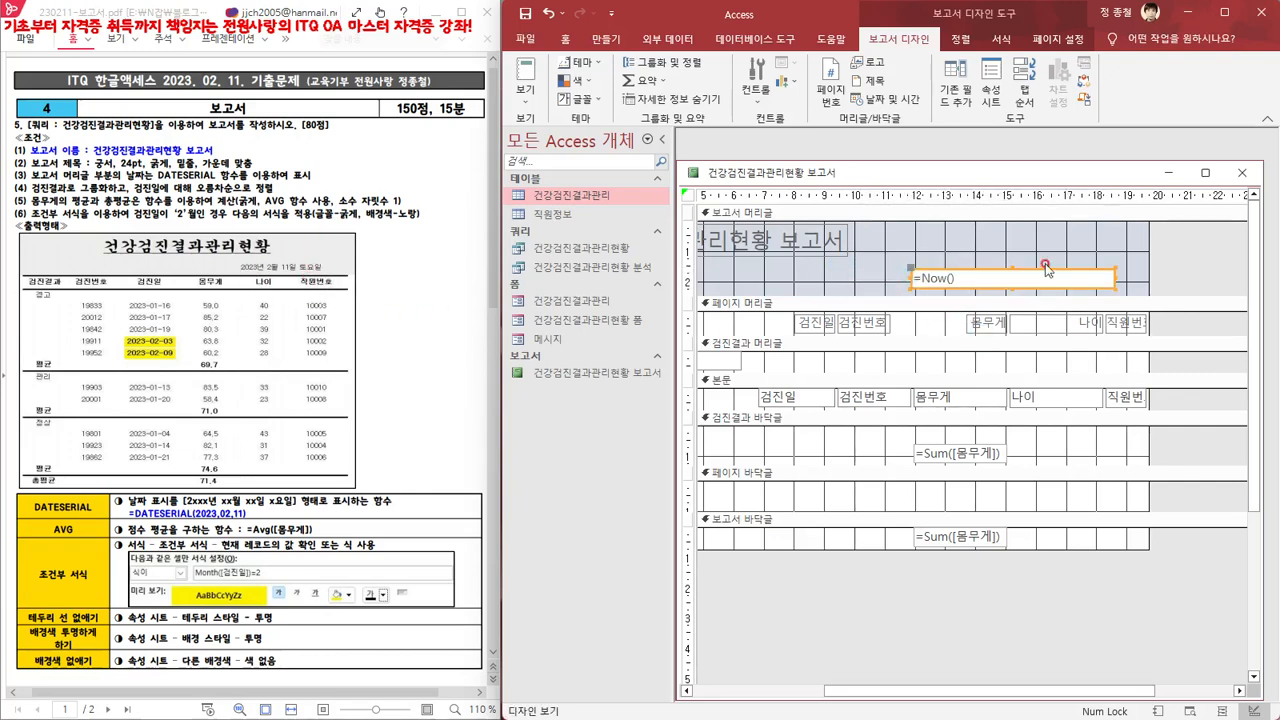
click(565, 40)
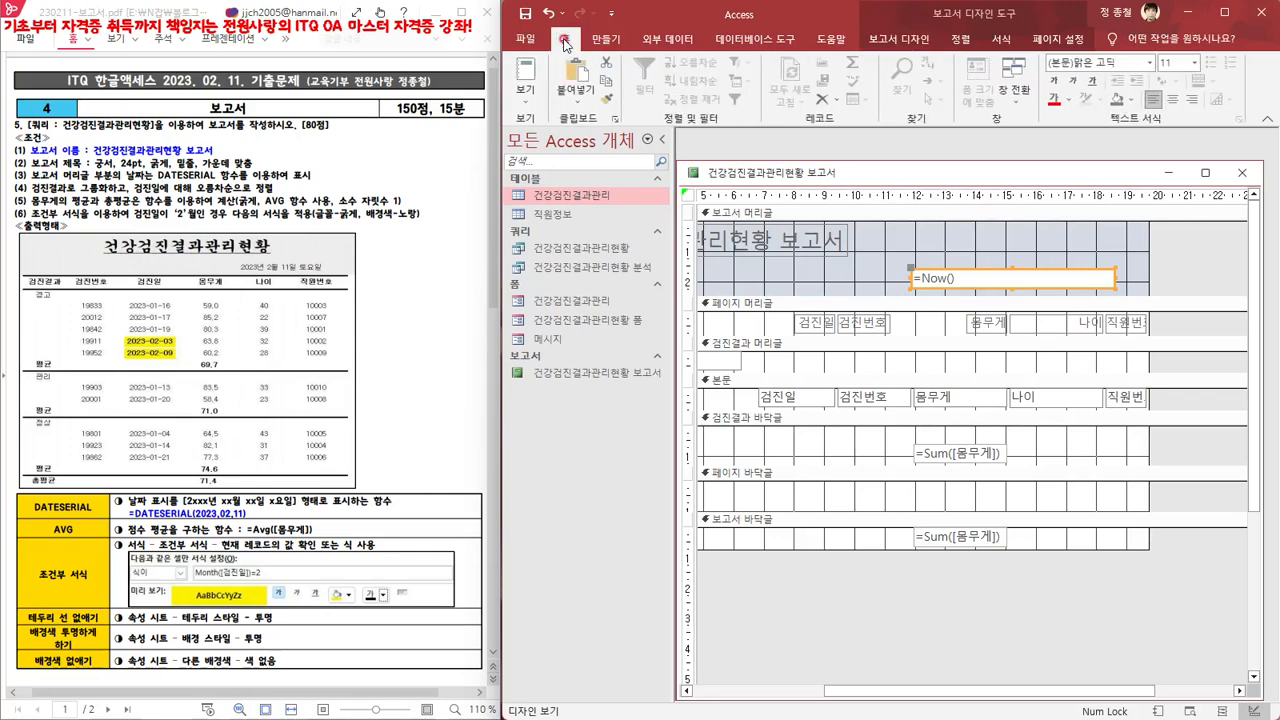
click(1192, 102)
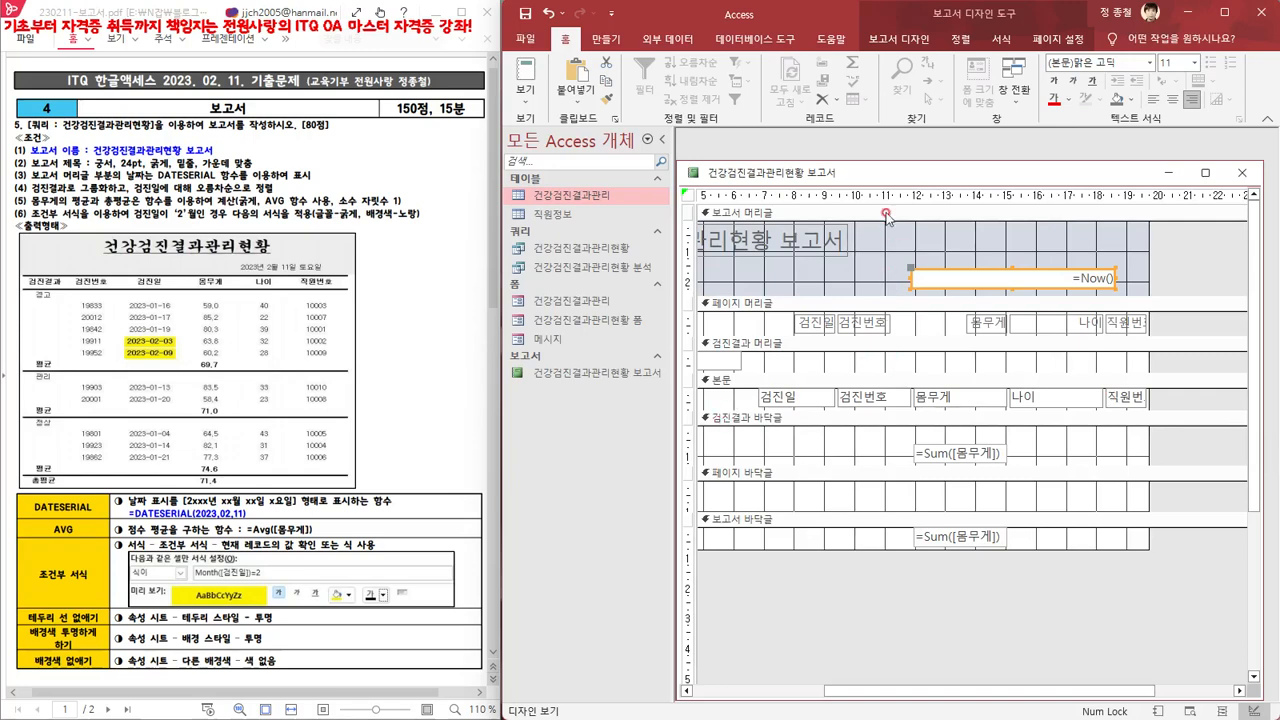
right_click(882, 173)
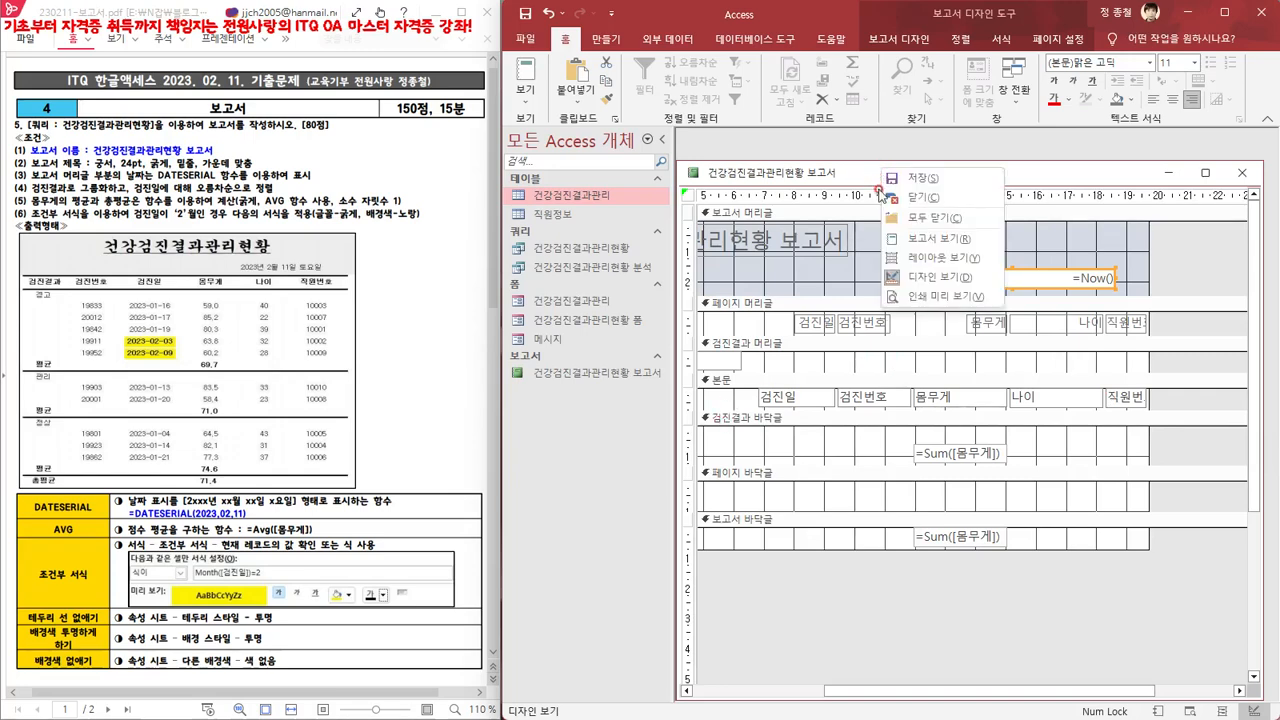
click(927, 278)
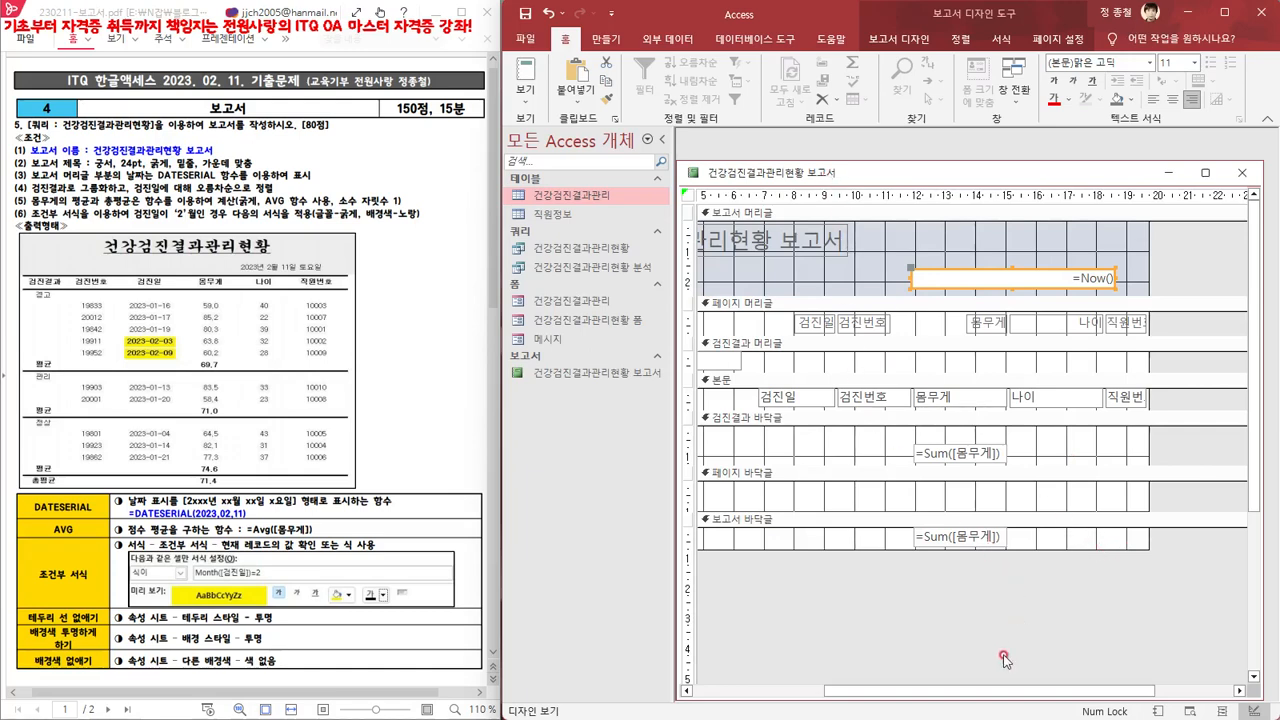
Collapse the empty page footer and move the 합계 label and =Sum([몸무게]) box up to the upper edge of the 검진결과 footer
drag(987, 690, 808, 691)
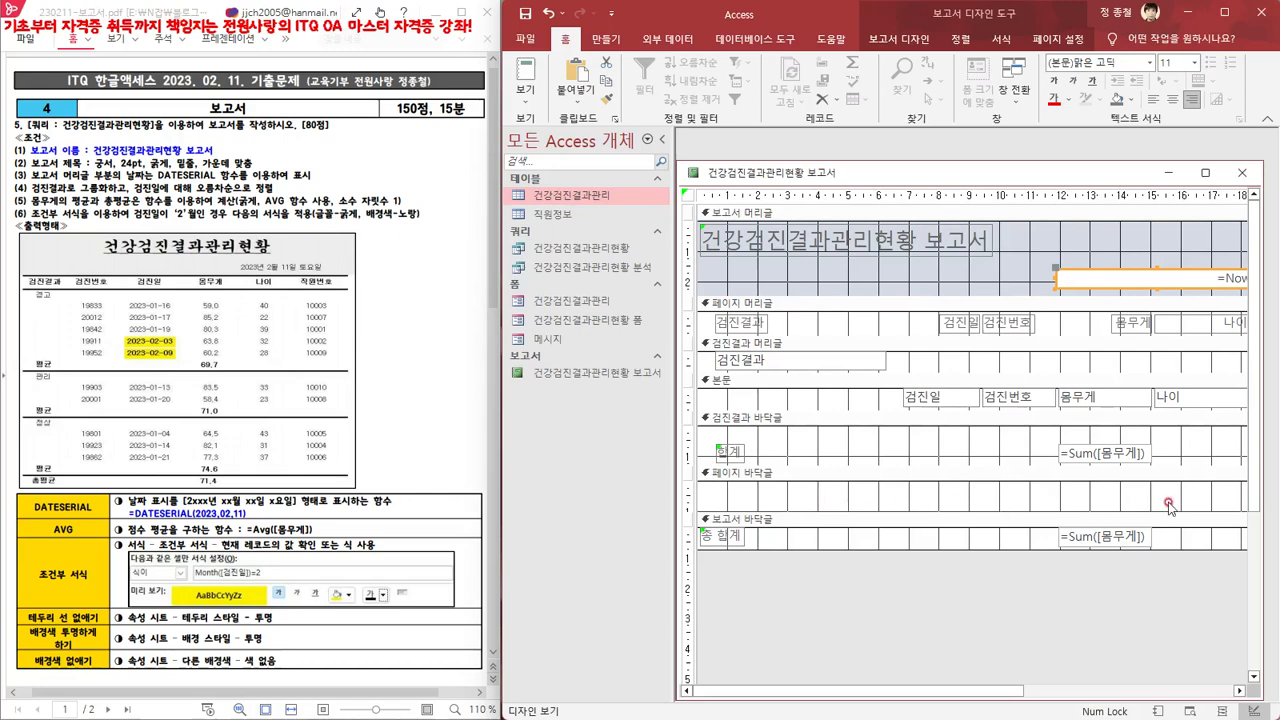
drag(872, 512, 874, 476)
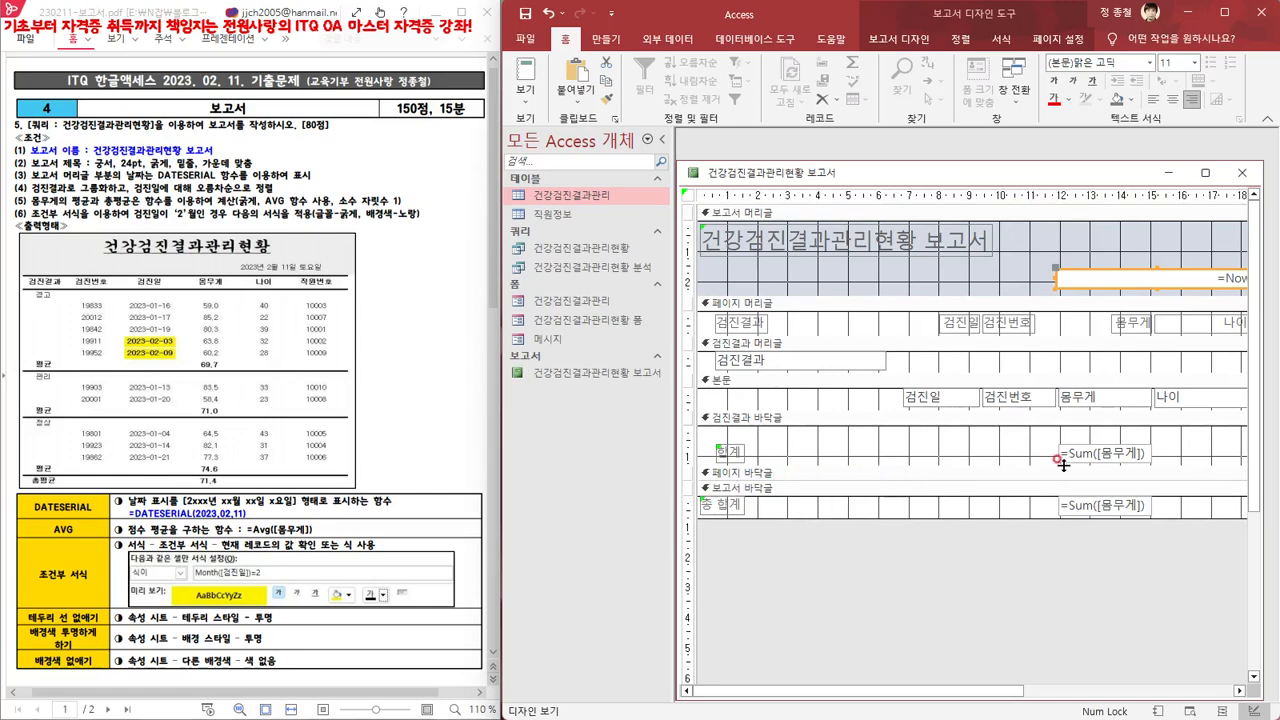
drag(704, 455, 1156, 456)
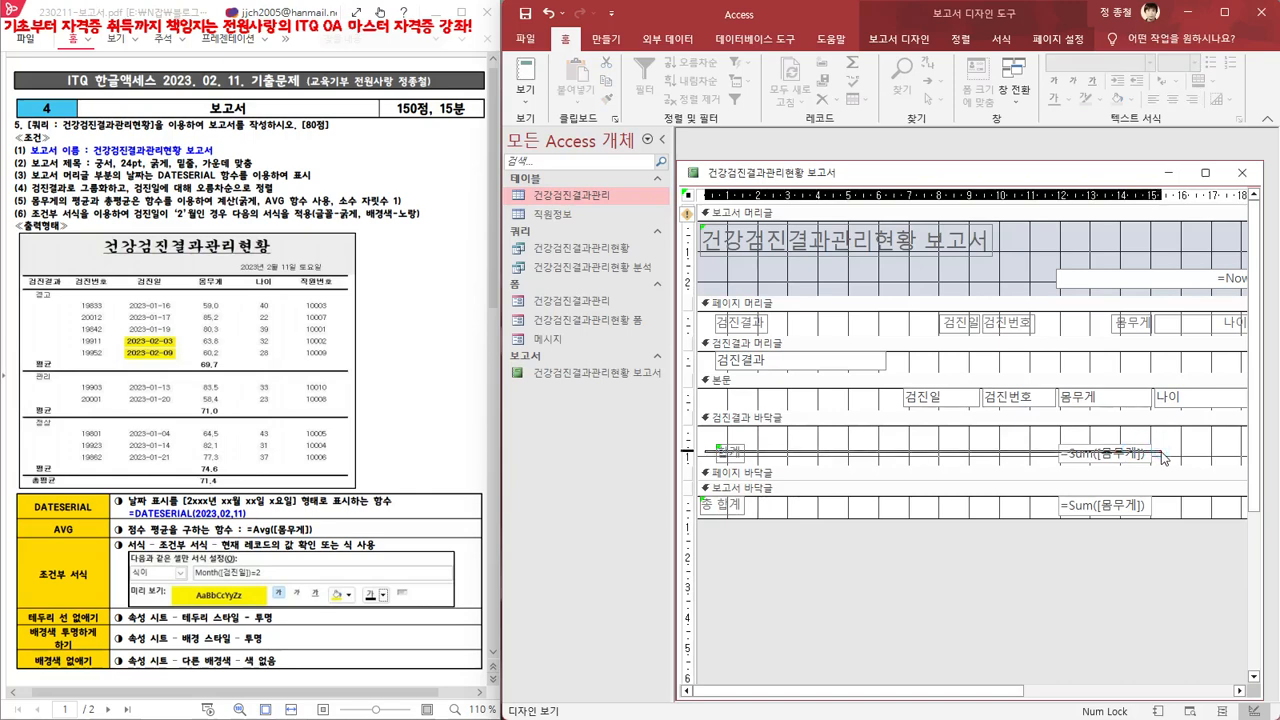
drag(1163, 458, 1162, 462)
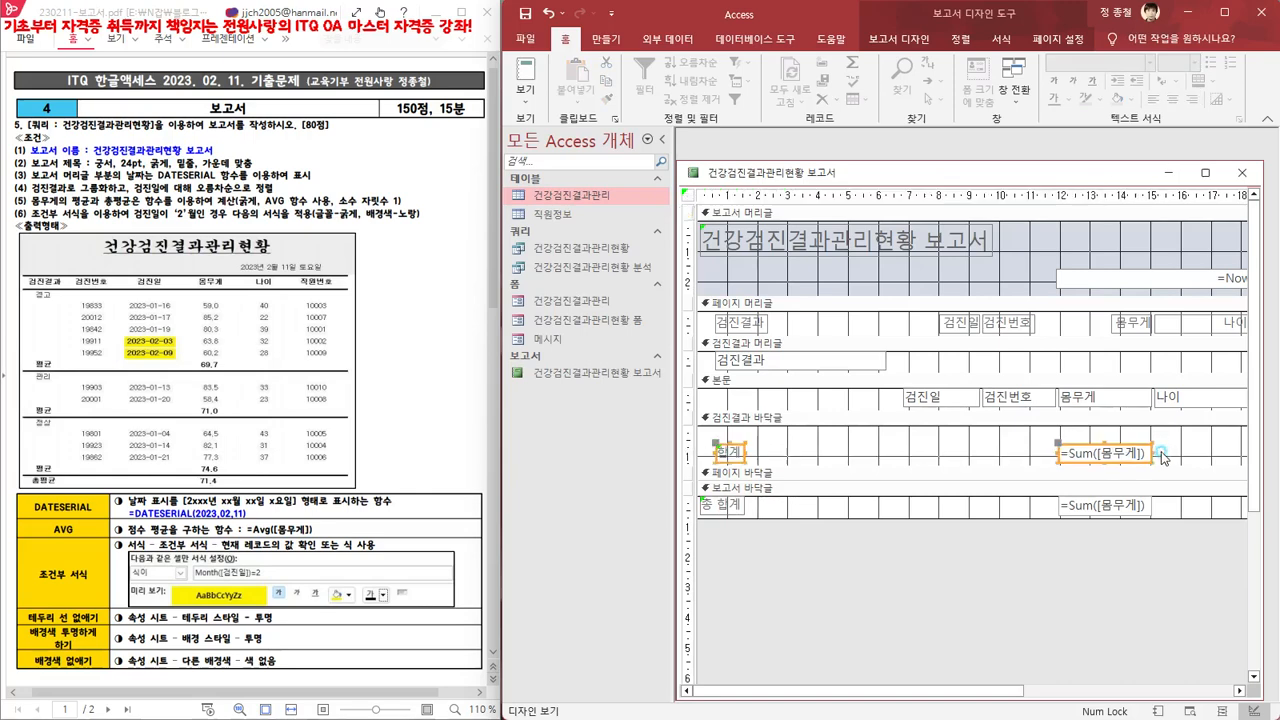
click(812, 453)
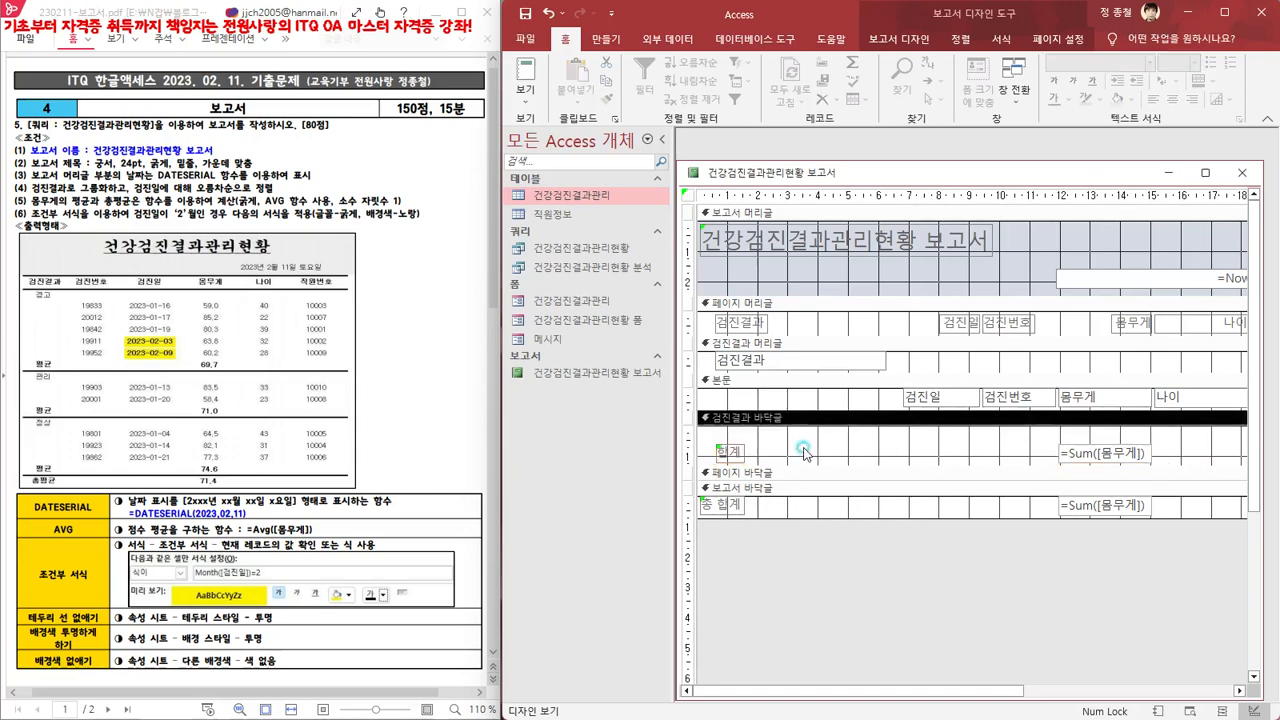
click(731, 452)
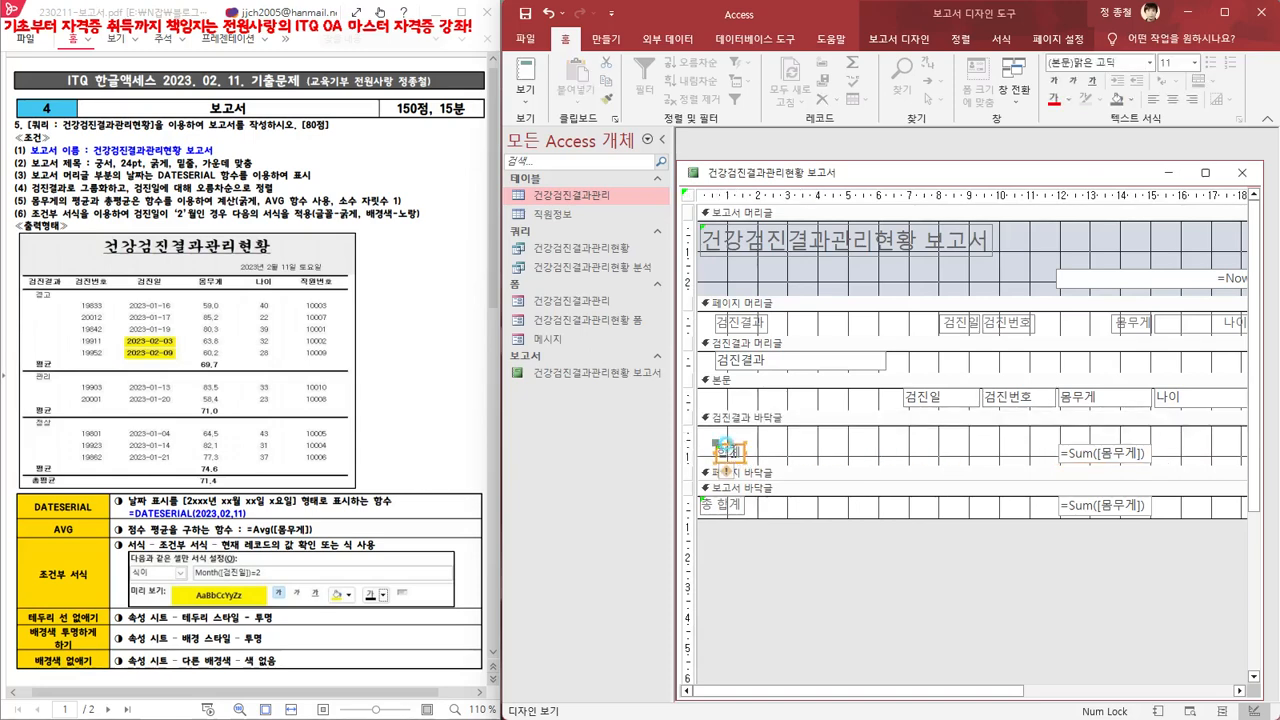
shift+click(1095, 456)
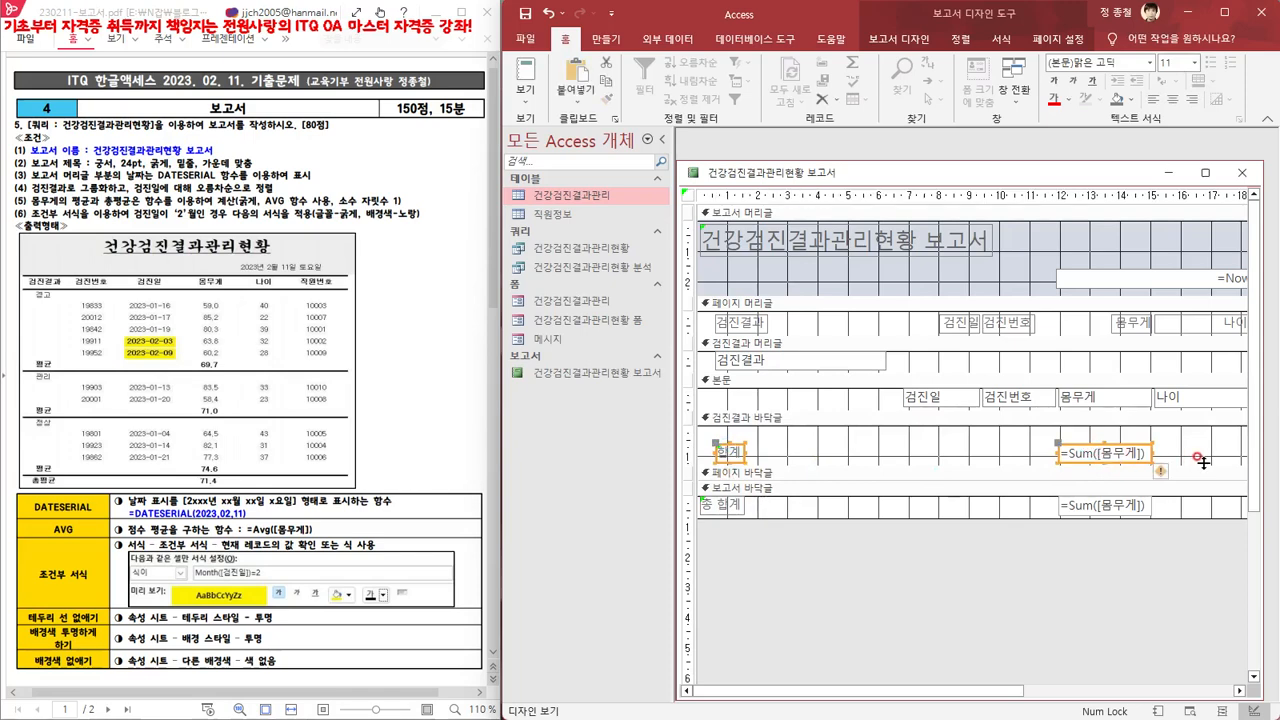
key(Delete)
key(Up)
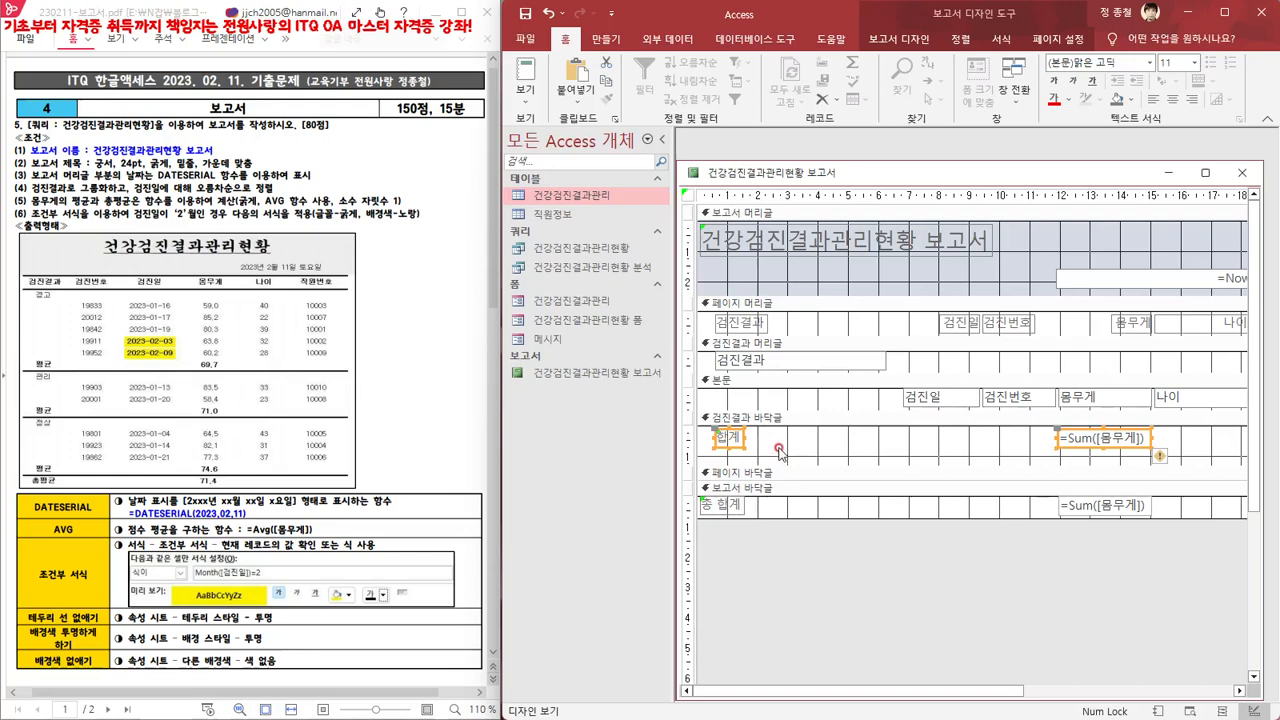
click(812, 443)
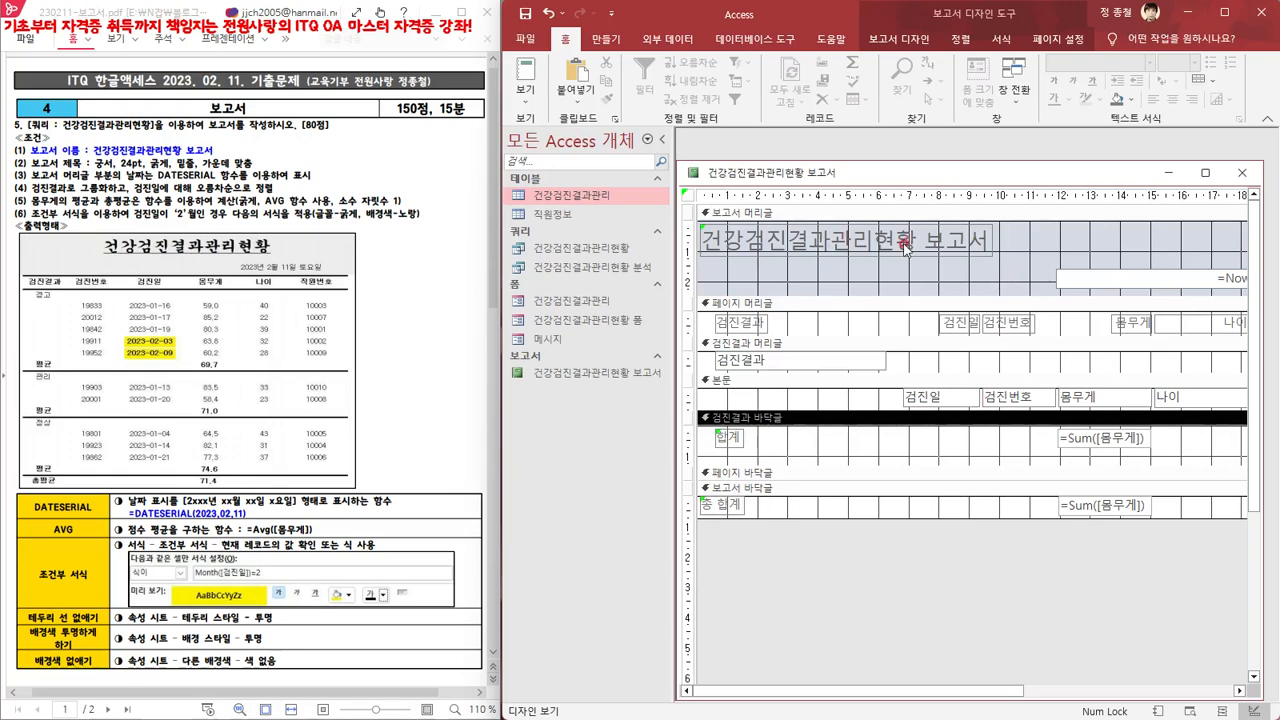
Set the font color of all the report's controls to black
drag(719, 553, 1163, 224)
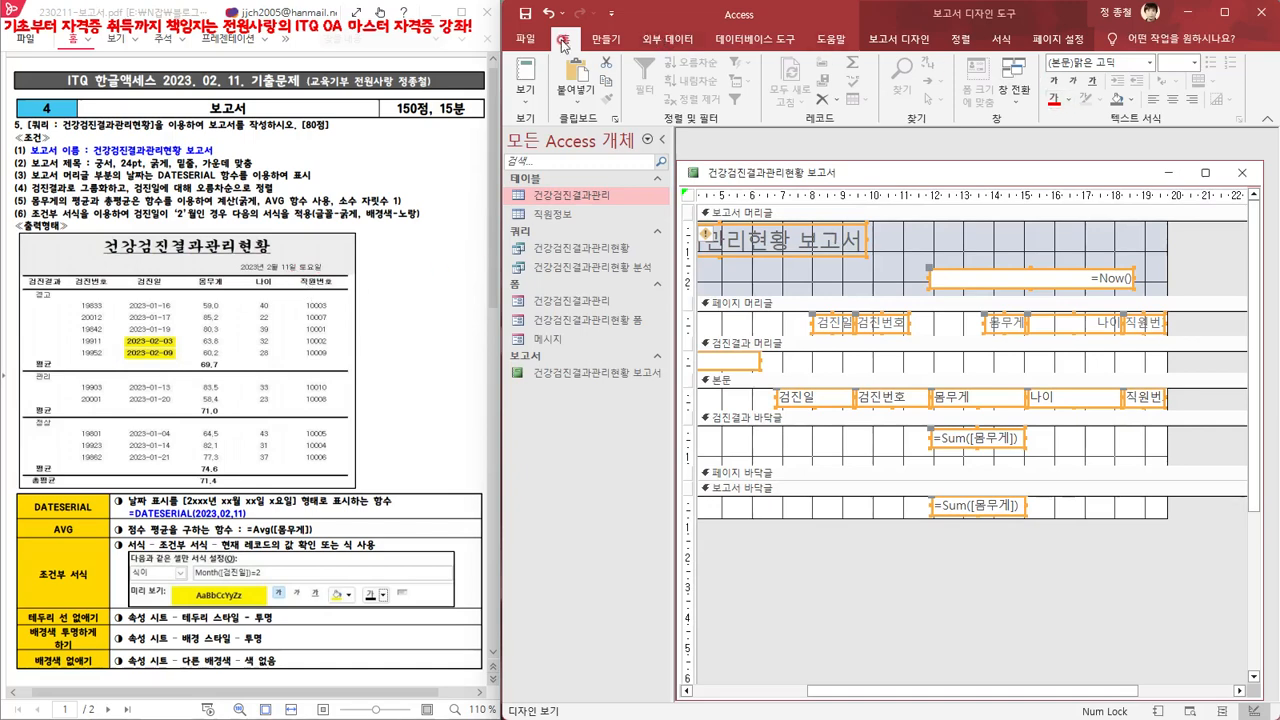
click(1067, 101)
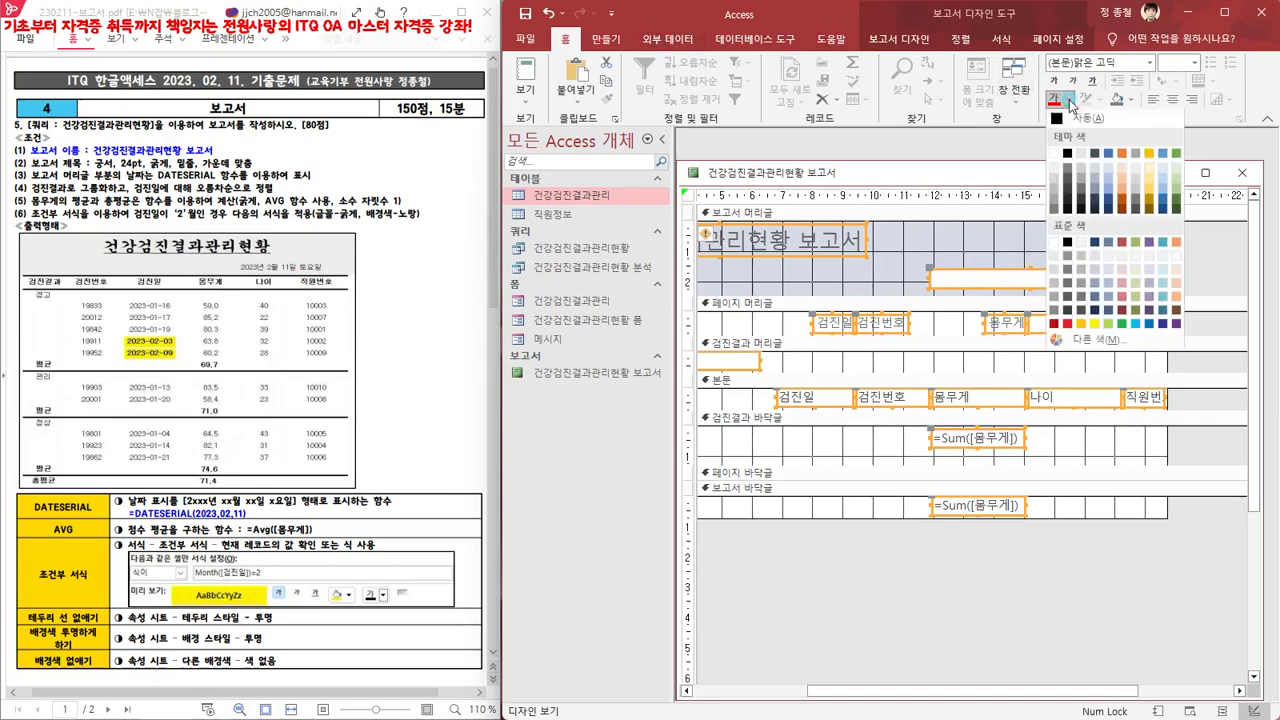
click(1067, 157)
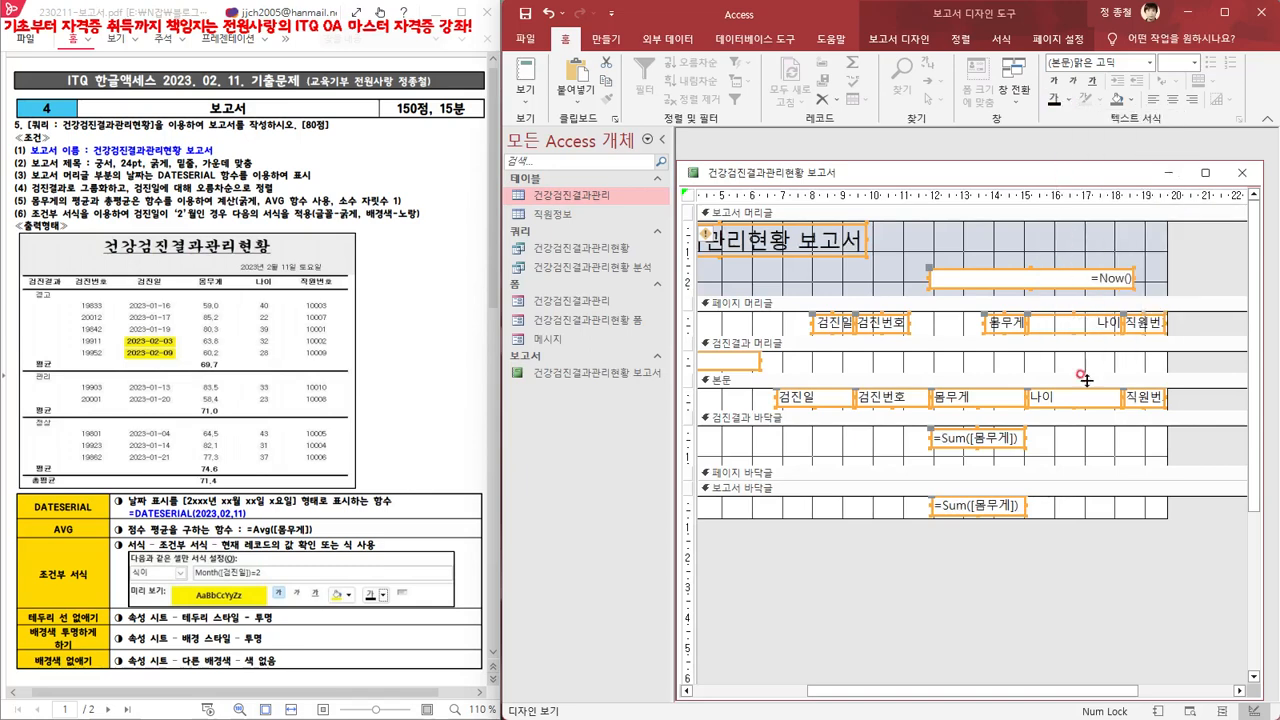
click(992, 564)
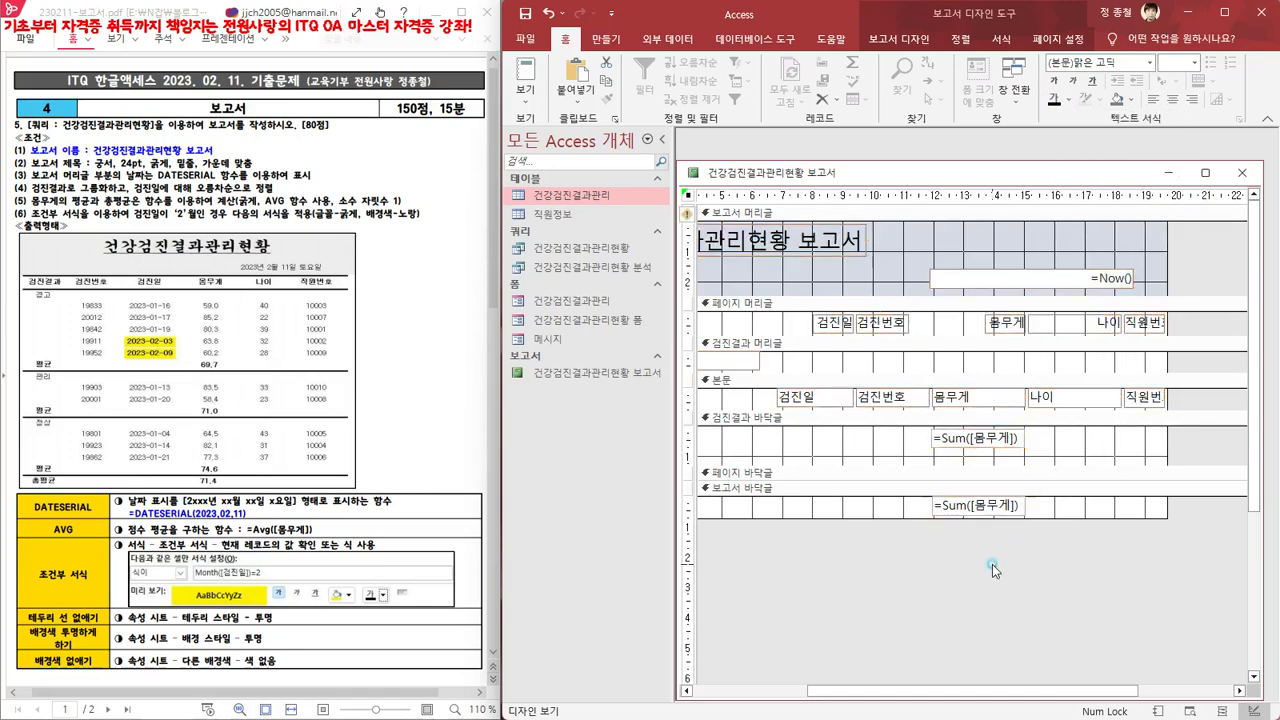
Left-align the 검진결과 heading, 검진결과 field, 합계 label and 총 합계 label with each other
drag(957, 692, 845, 692)
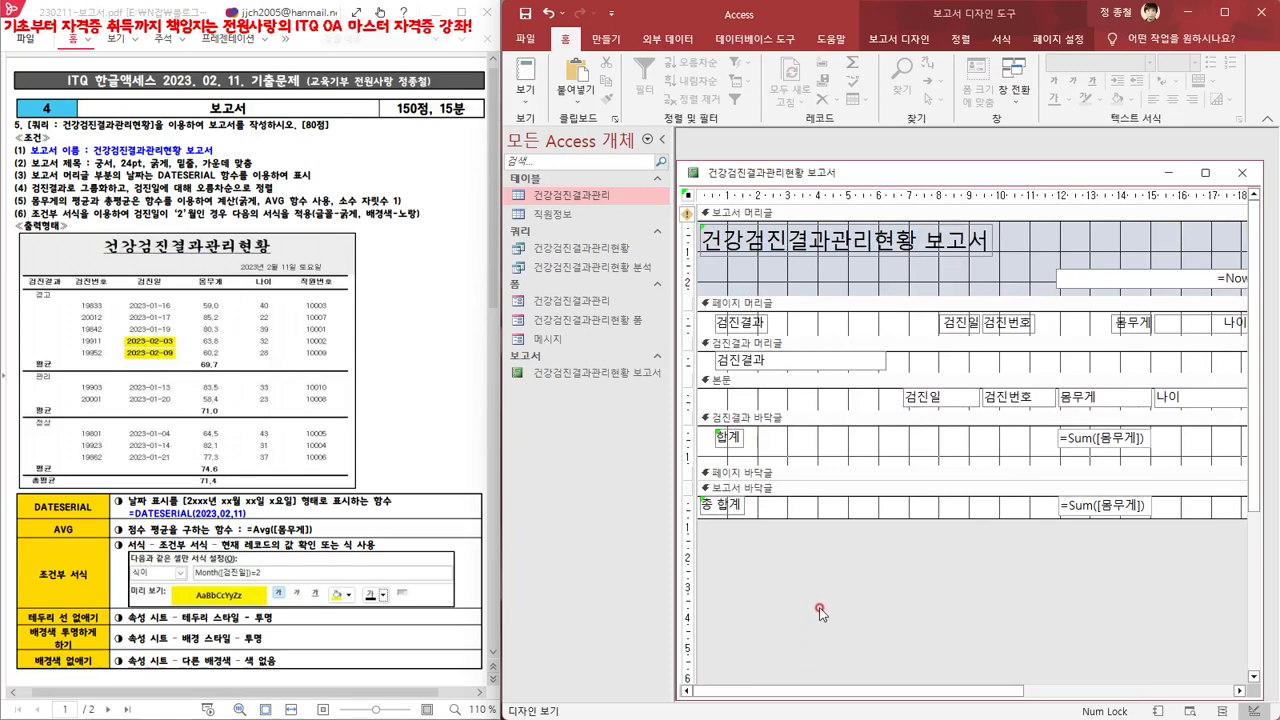
drag(746, 562, 737, 299)
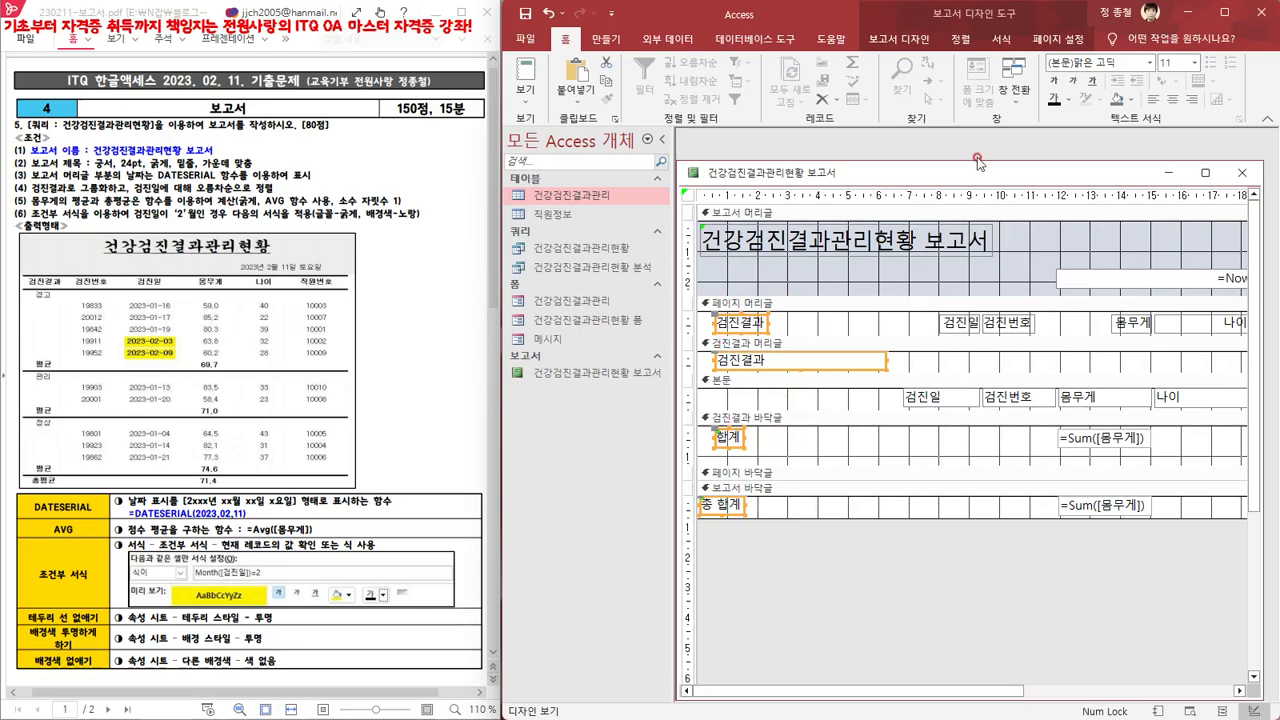
click(962, 40)
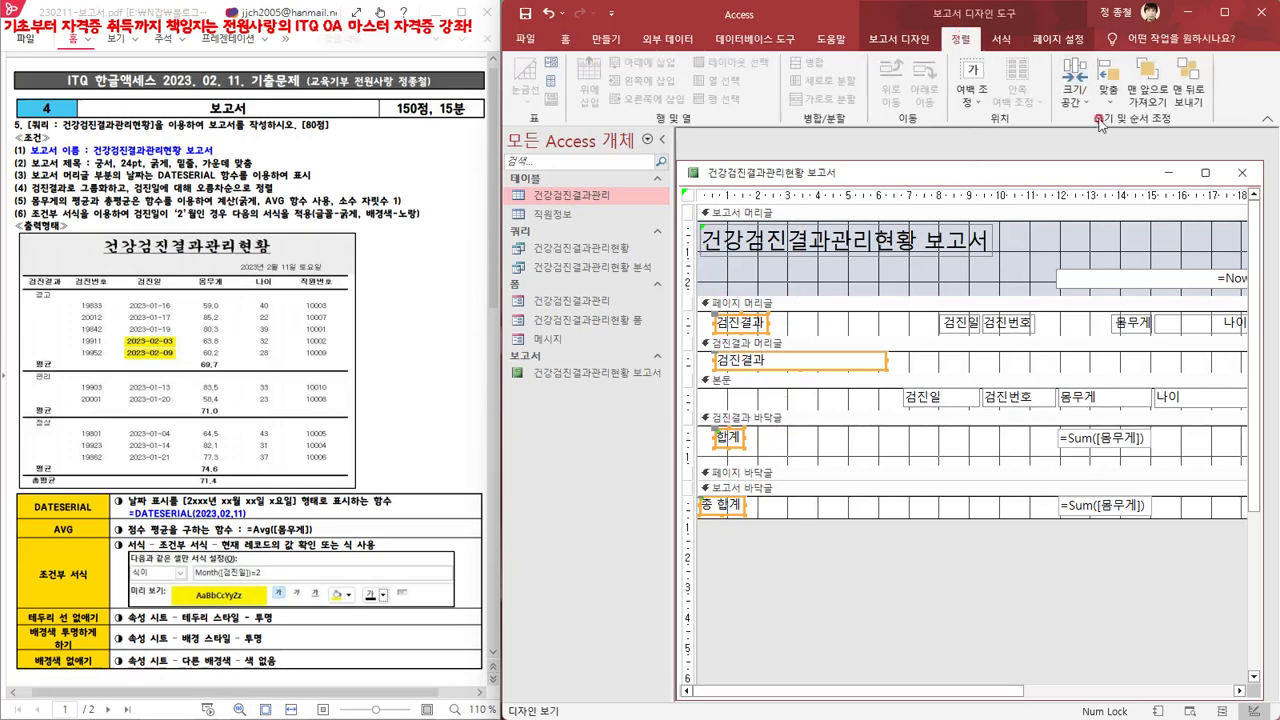
click(1099, 104)
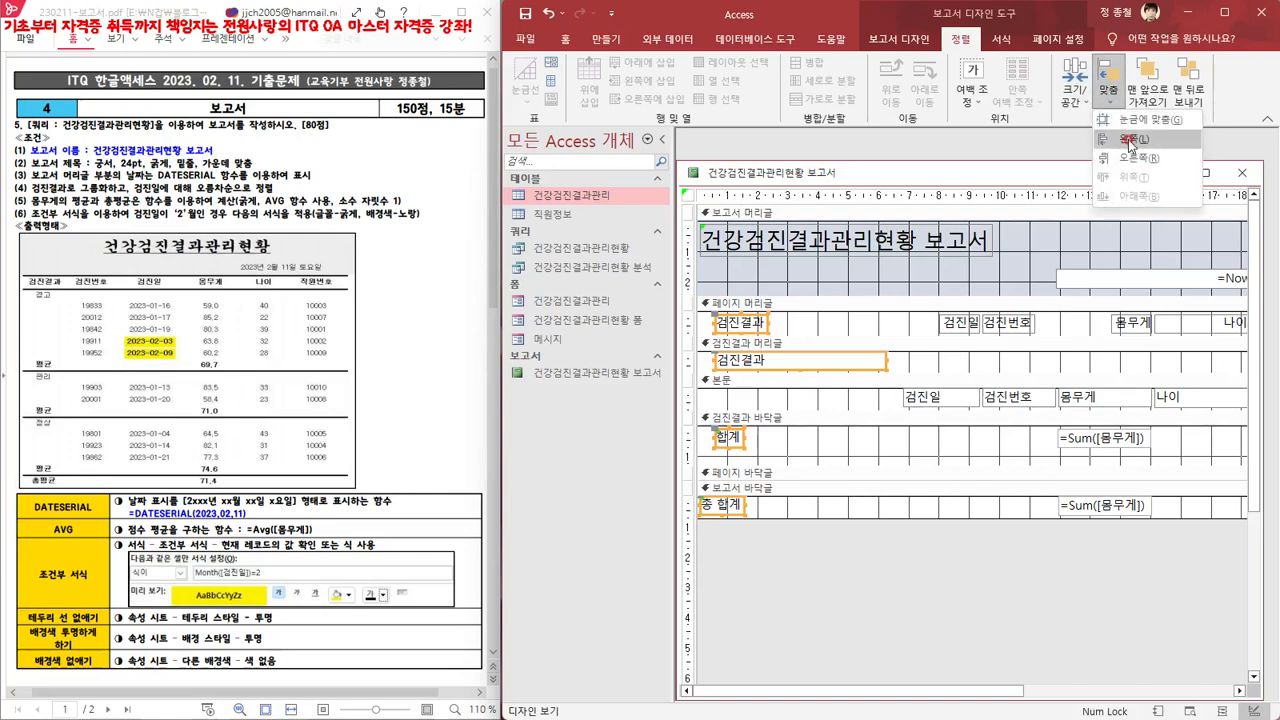
click(1128, 142)
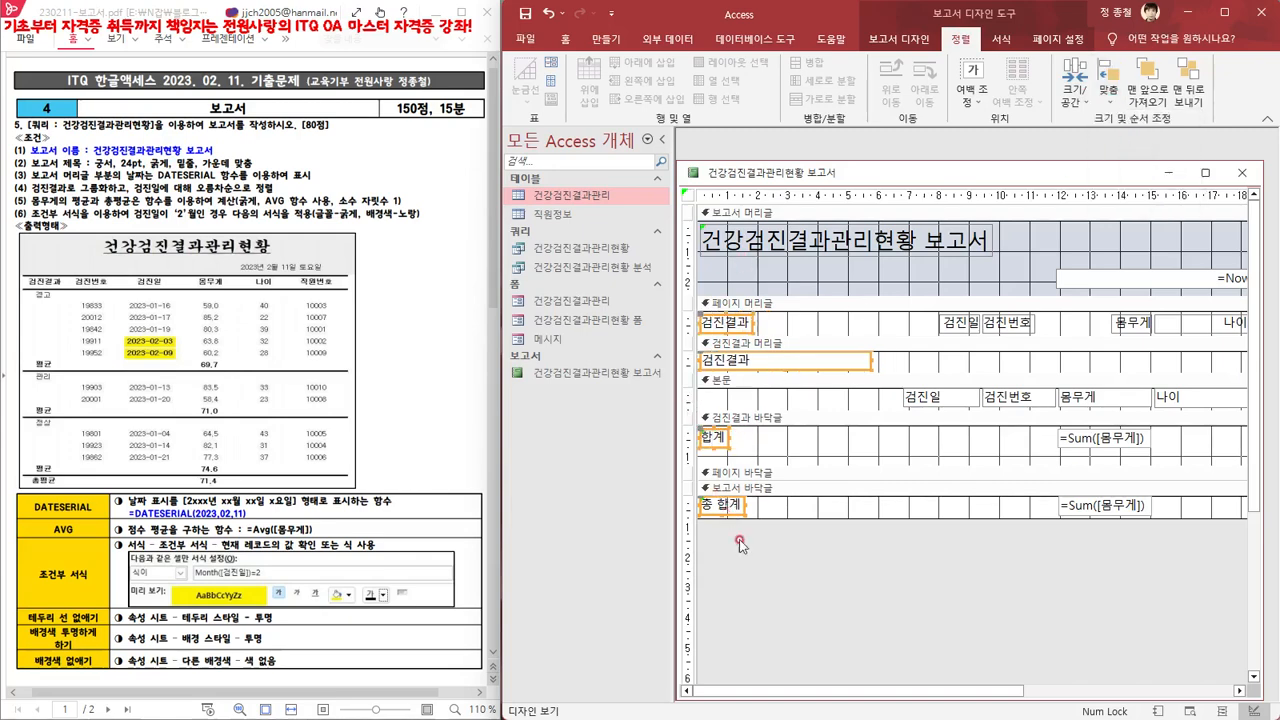
Size the four left-column controls to the narrowest width (가장 좁은 너비에), and widen them together to about 2 cm
click(1083, 103)
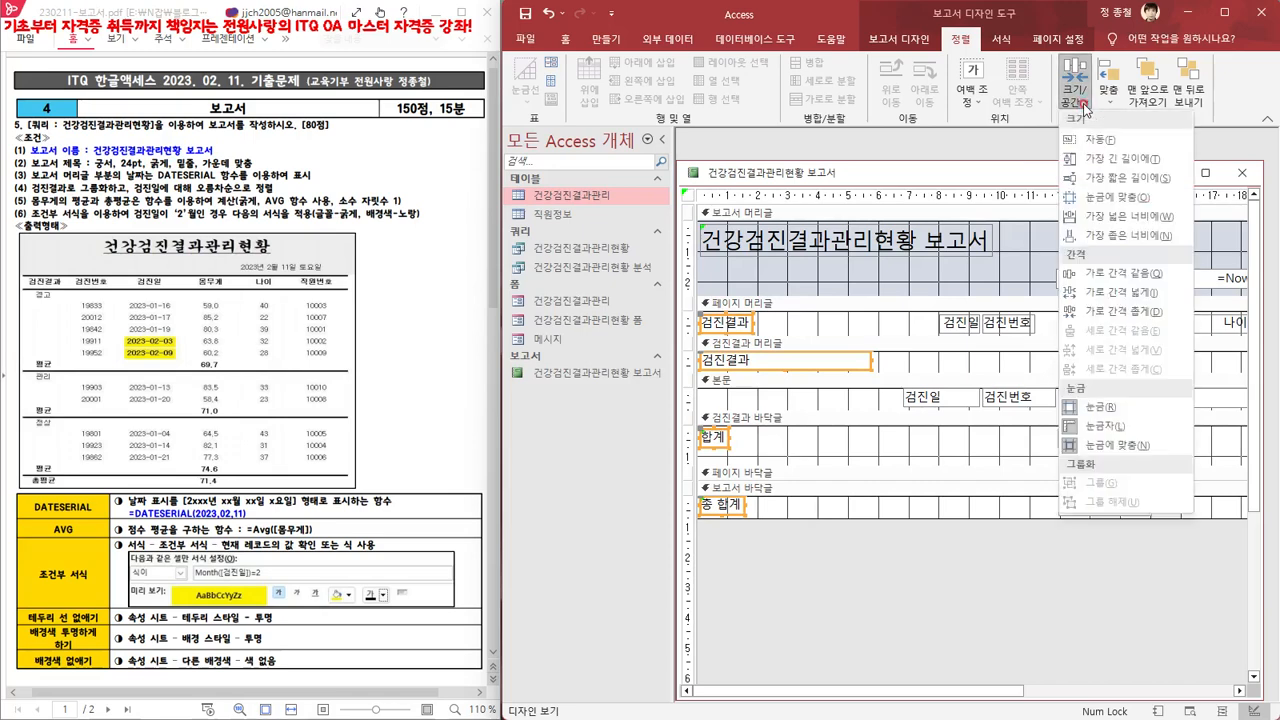
click(1115, 237)
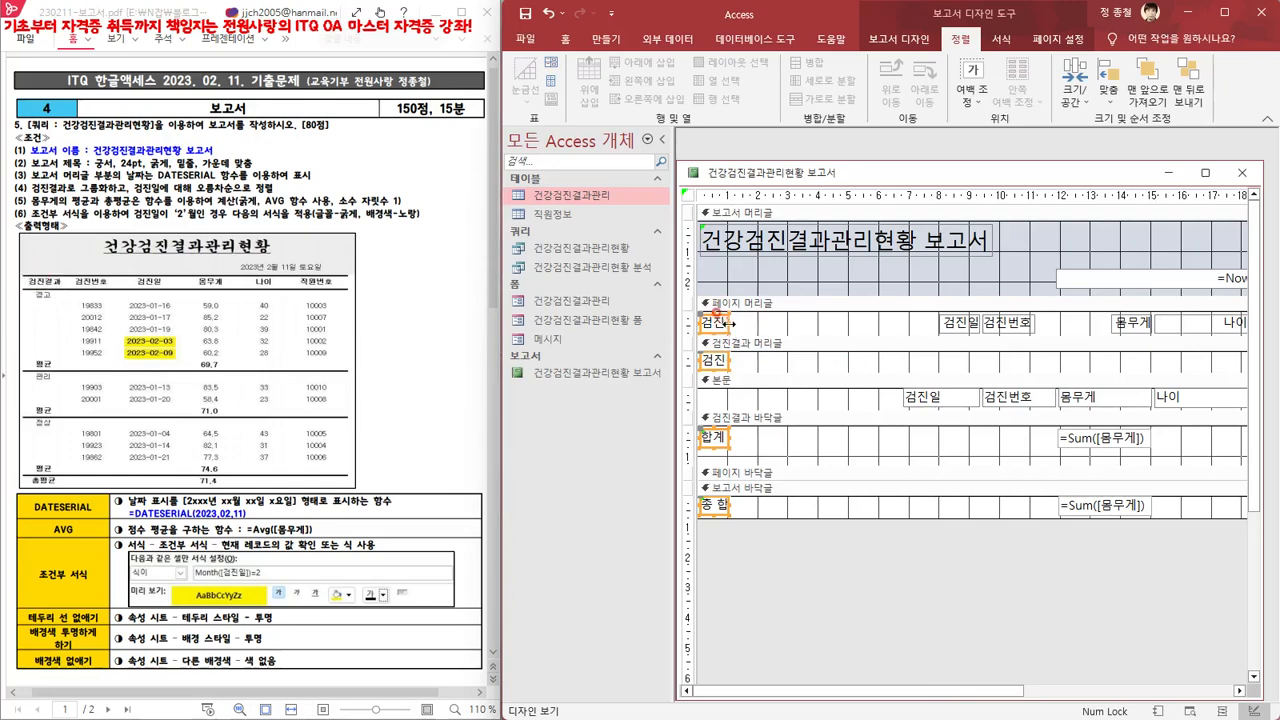
drag(731, 323, 758, 327)
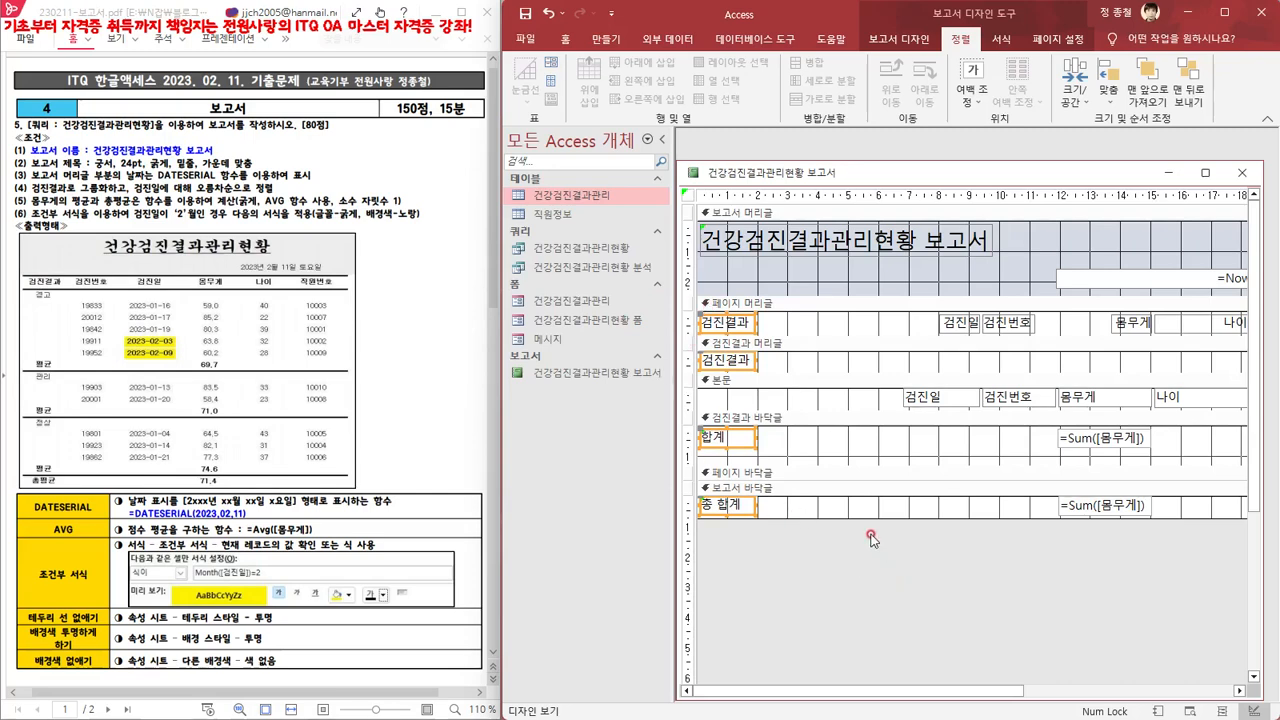
Nudge the four left-column controls slightly to the right and center their text
key(Right)
key(Right)
key(Right)
key(Right)
key(Right)
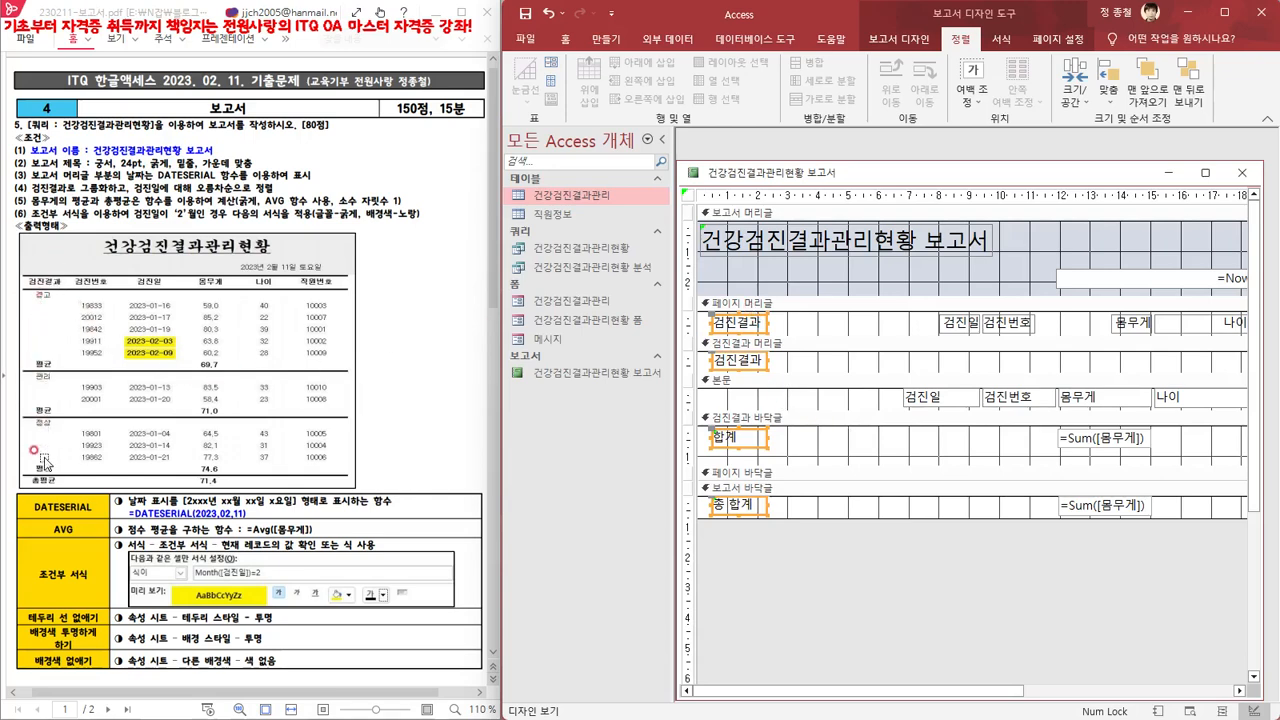
click(566, 40)
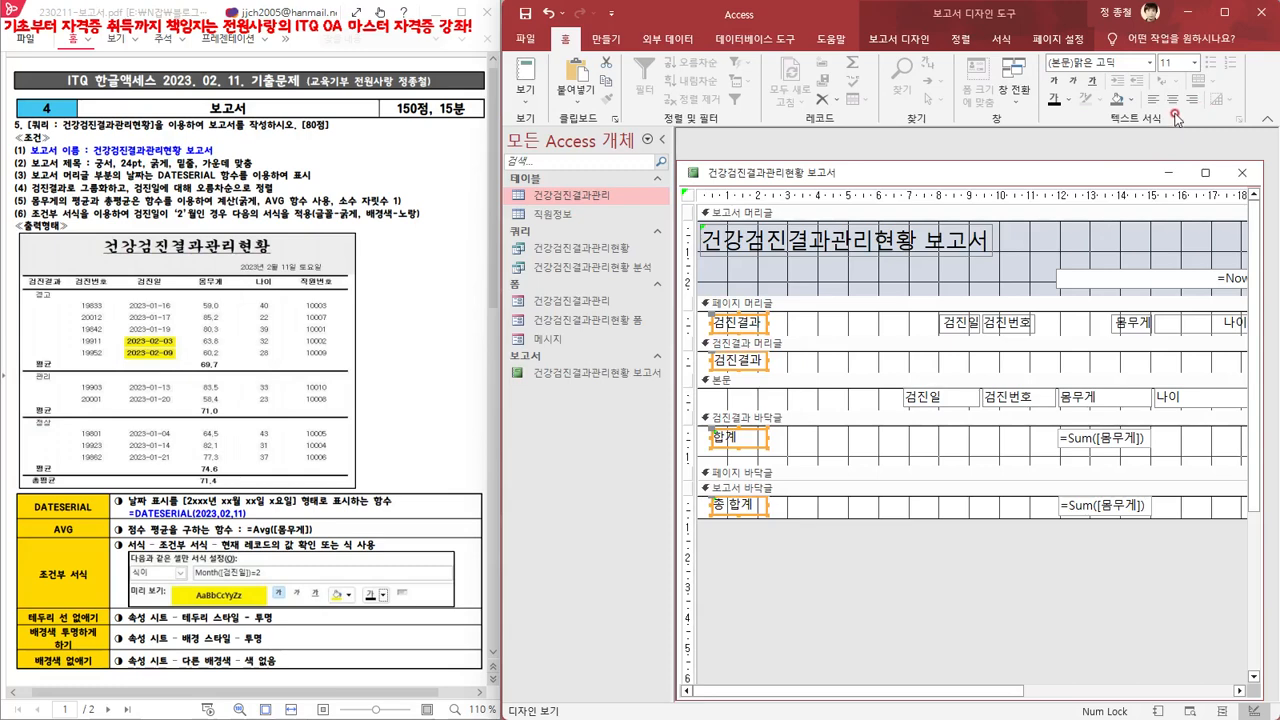
click(1172, 101)
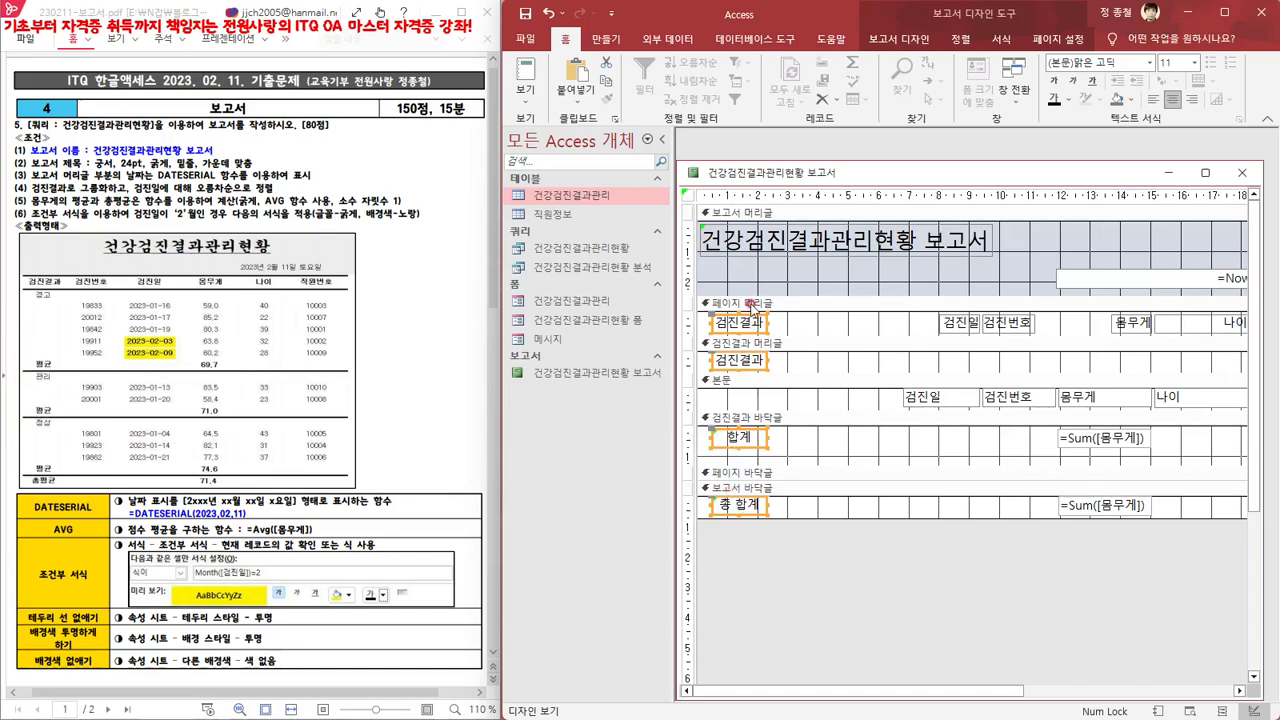
Change the 합계 label to 평균 and the 총 합계 label in the report footer to 총평균
click(774, 516)
click(735, 437)
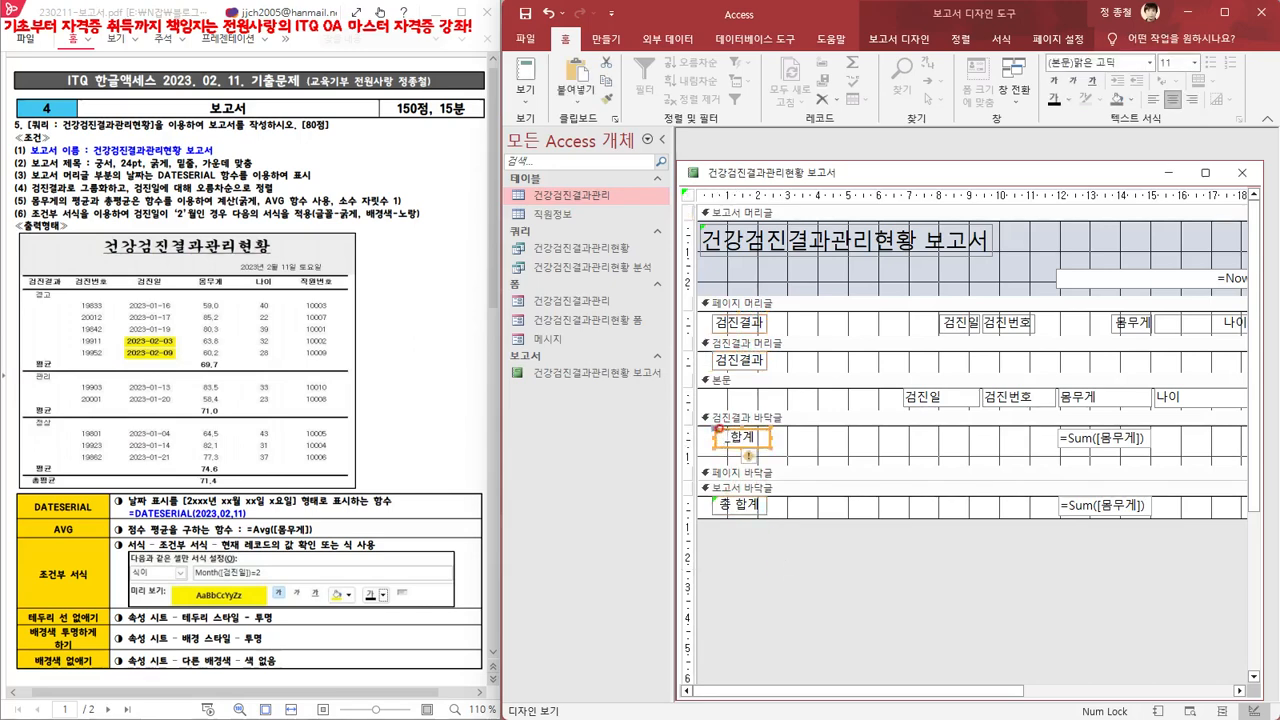
click(727, 424)
drag(740, 424, 750, 424)
text(평균)
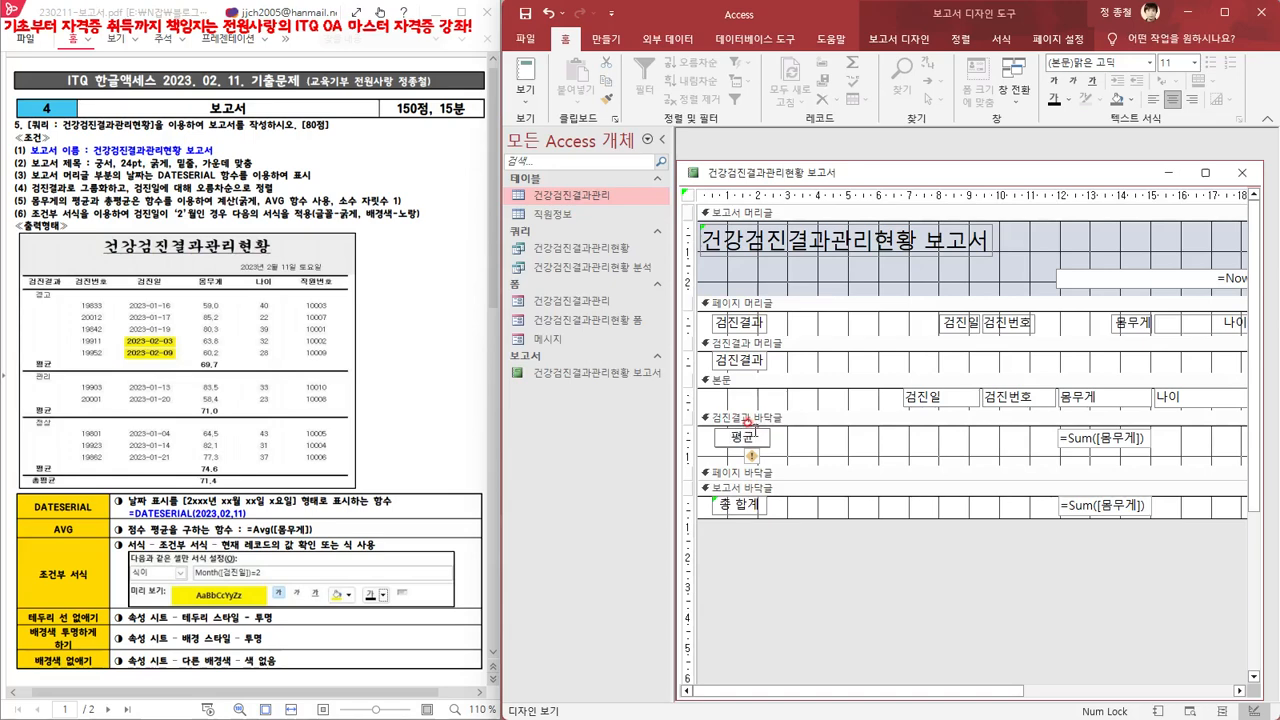
click(733, 507)
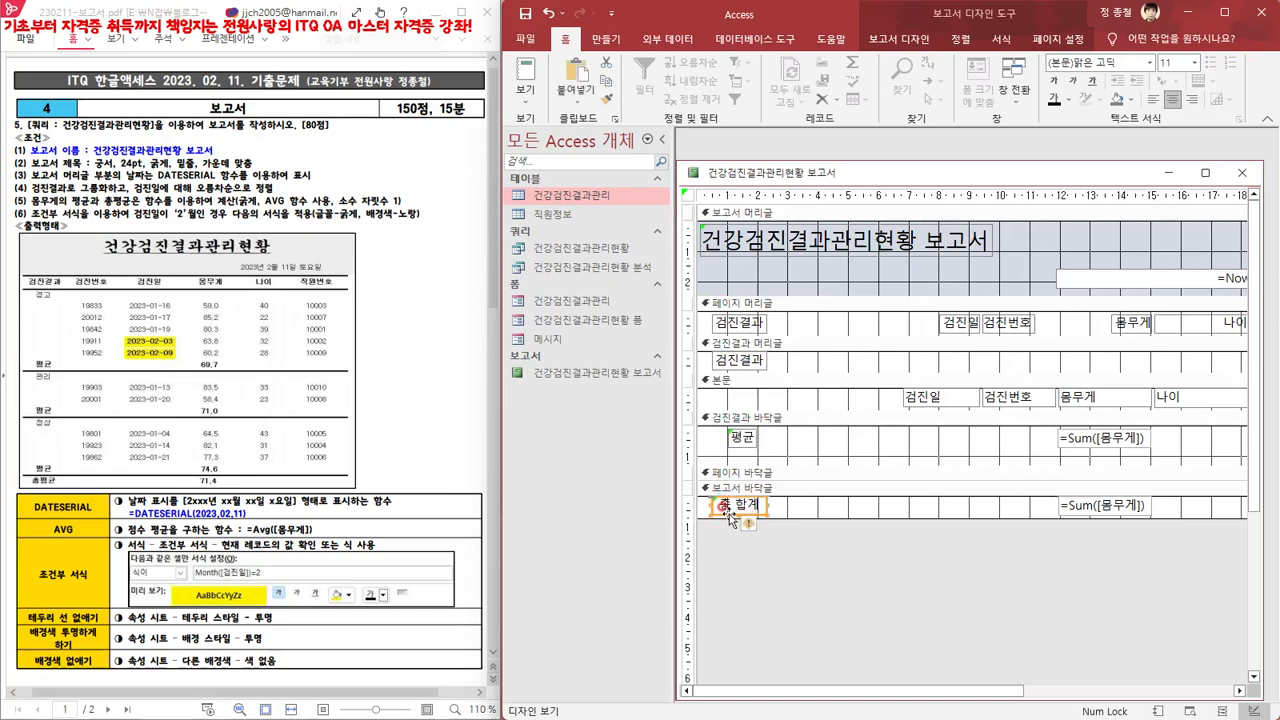
click(727, 503)
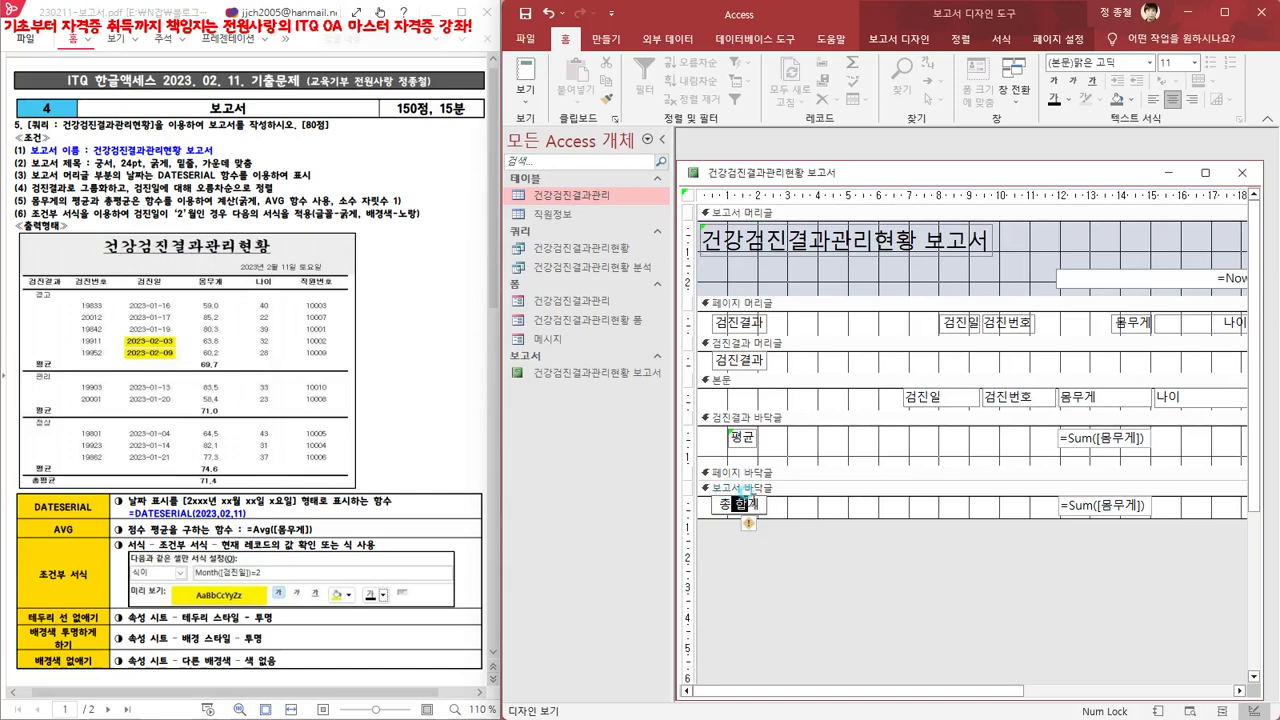
text(평균)
click(797, 571)
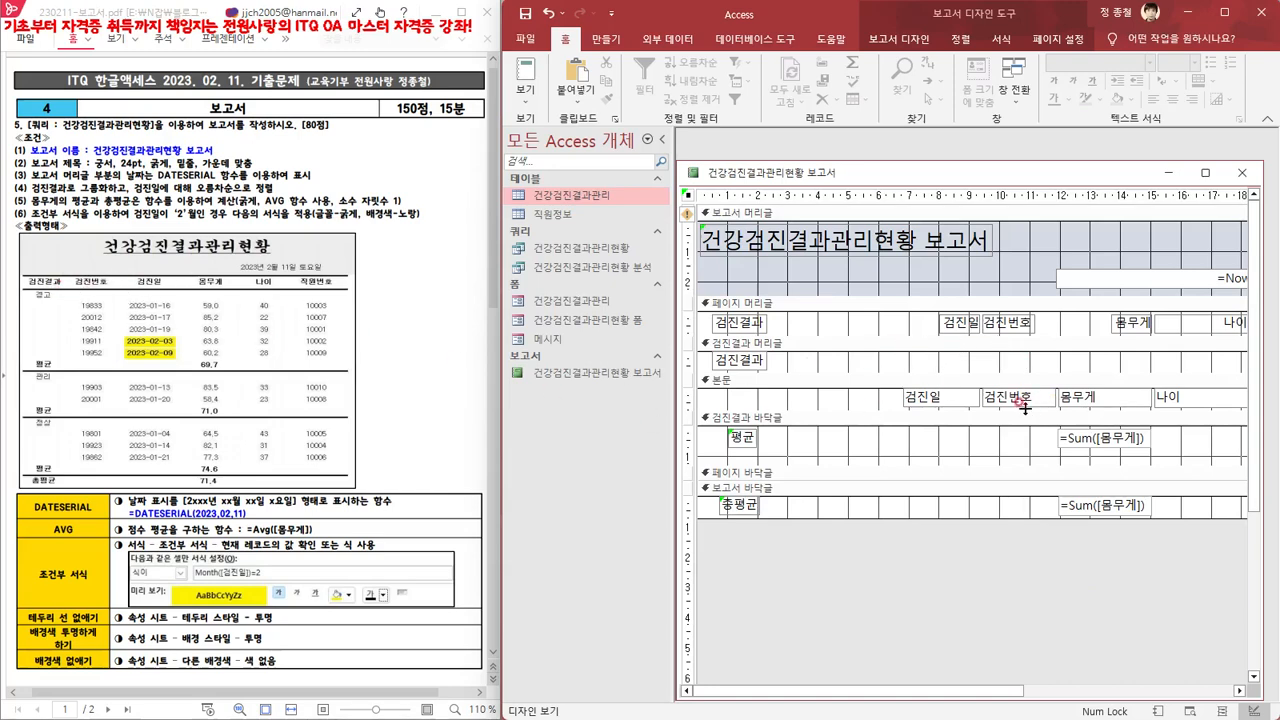
Move the 검진번호 heading and field together leftward to about 3.6 cm on the ruler, between 검진결과 and 검진일
drag(1013, 437, 1008, 298)
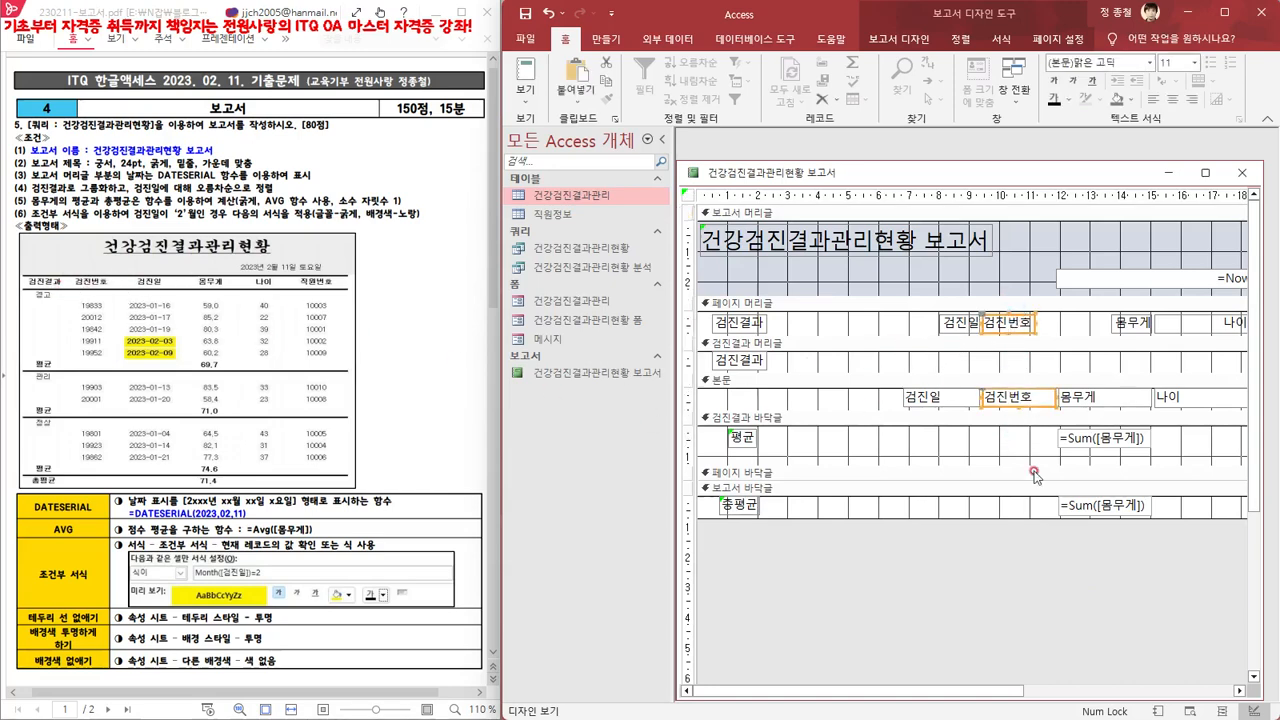
key(Left)
key(Left)
key(Left)
key(Left)
key(Left)
key(Left)
key(Left)
key(Left)
key(Left)
key(Left)
key(Left)
key(Left)
key(Left)
key(Left)
key(Left)
key(Left)
key(Left)
key(Left)
key(Left)
key(Left)
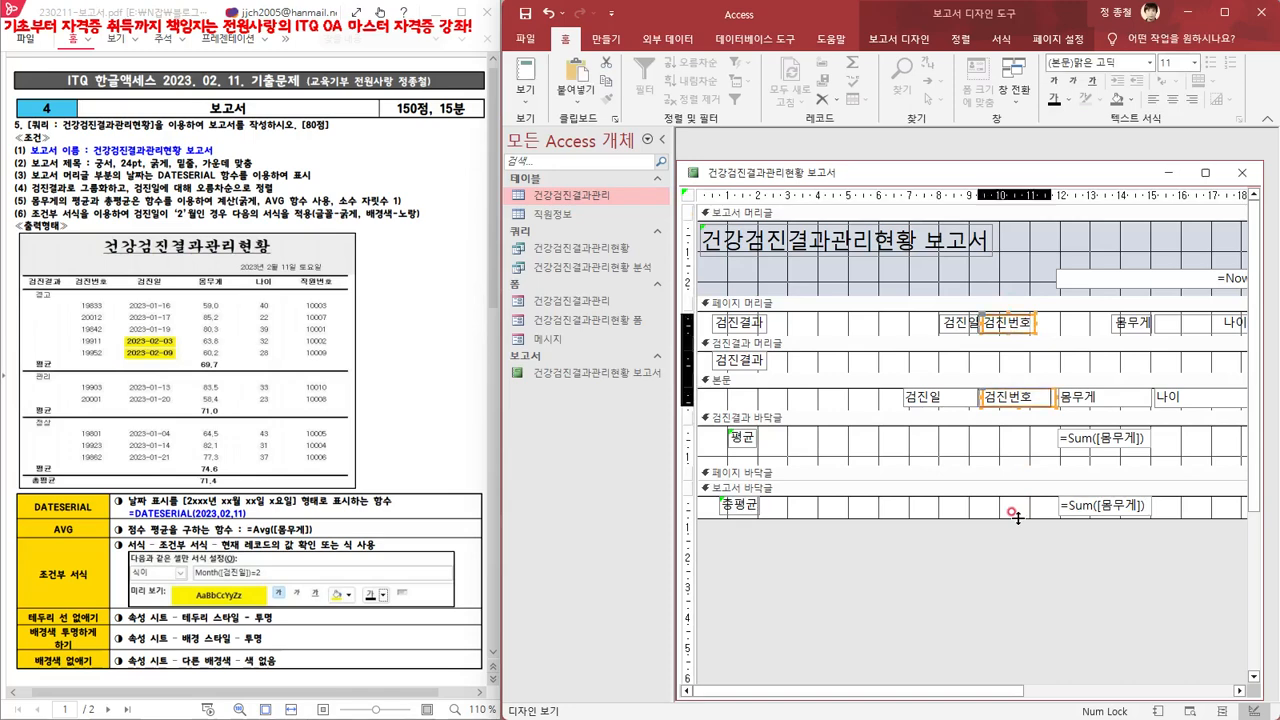
key(Left)
key(Left)
key(Left)
key(Left)
key(Left)
key(Left)
key(Left)
key(Left)
key(Left)
key(Left)
key(Left)
key(Left)
key(Left)
key(Left)
key(Left)
key(Left)
key(Left)
key(Left)
key(Left)
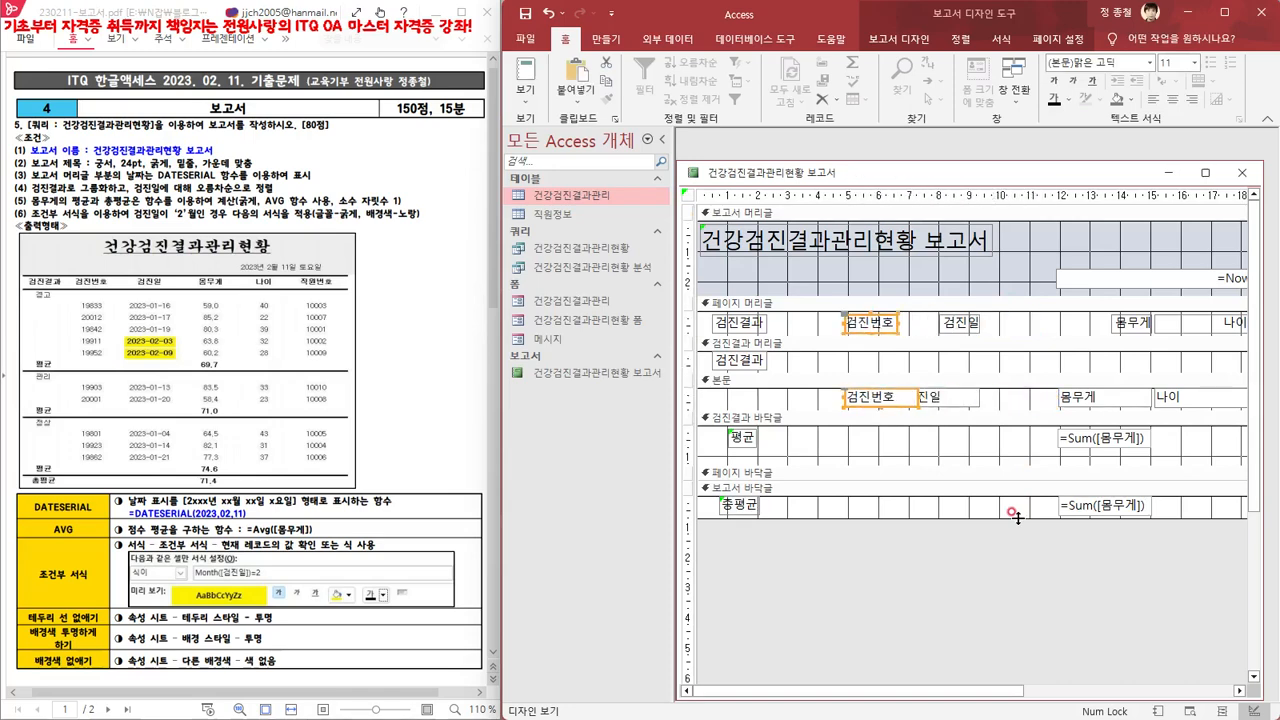
key(Left)
key(Left)
key(Left)
key(Left)
key(Left)
key(Left)
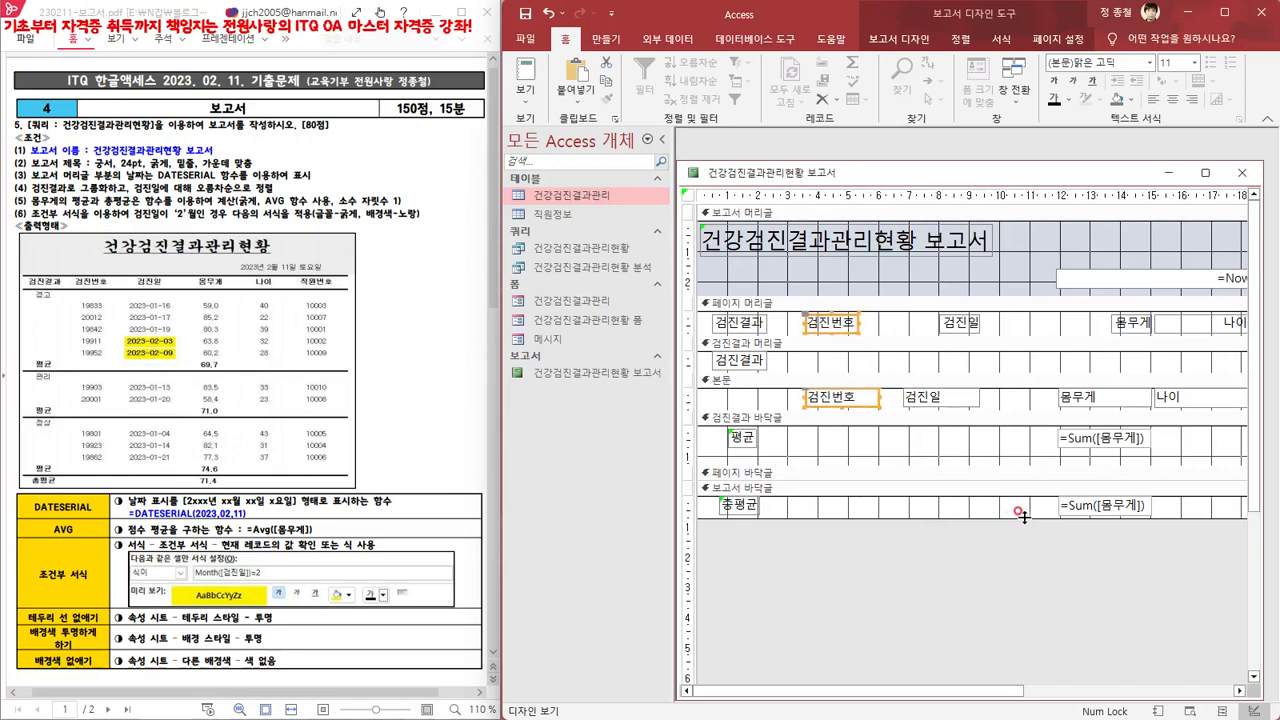
Left-align the 검진번호 heading and field with each other, and size both to the narrowest width (가장 좁은 너비에)
click(960, 39)
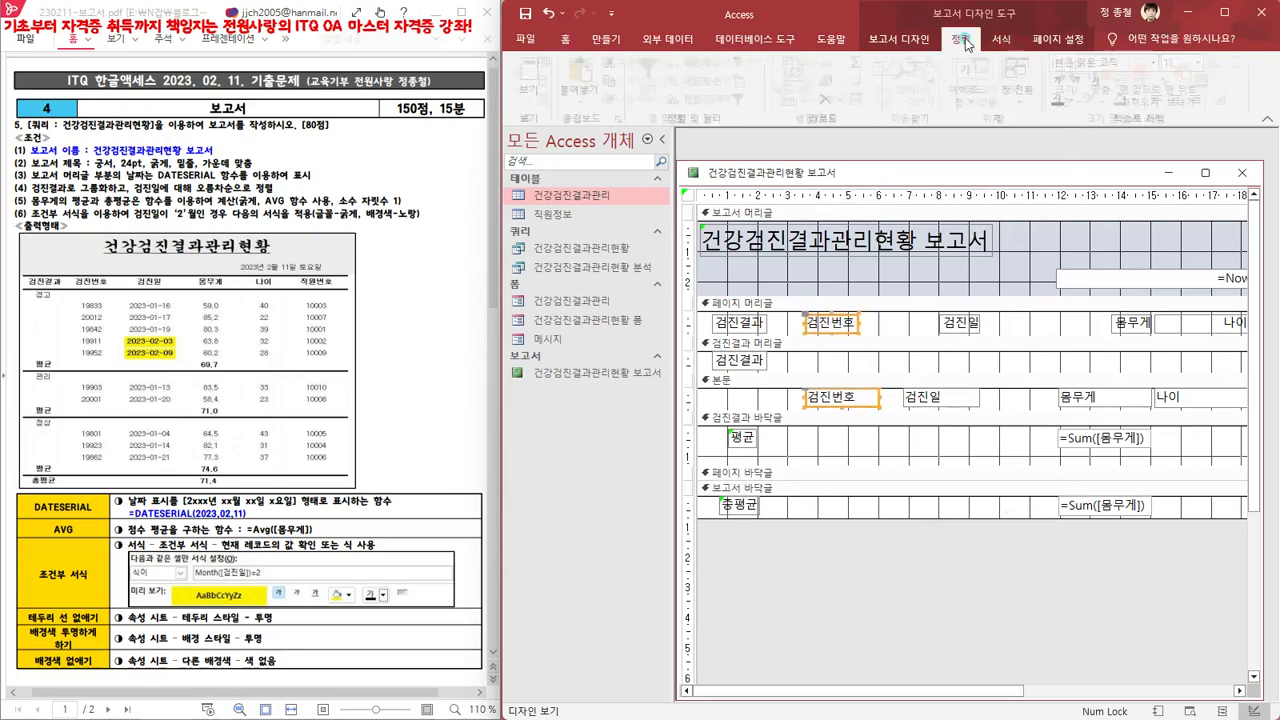
click(1115, 102)
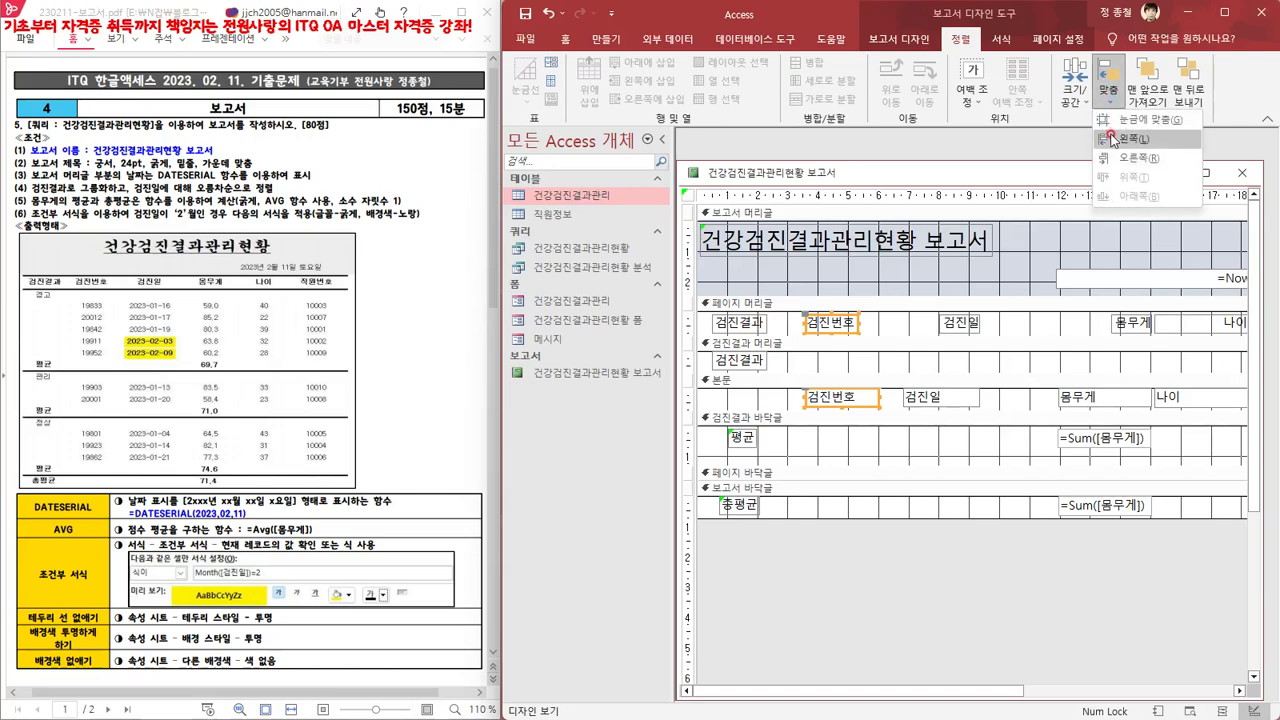
click(1111, 135)
click(1083, 109)
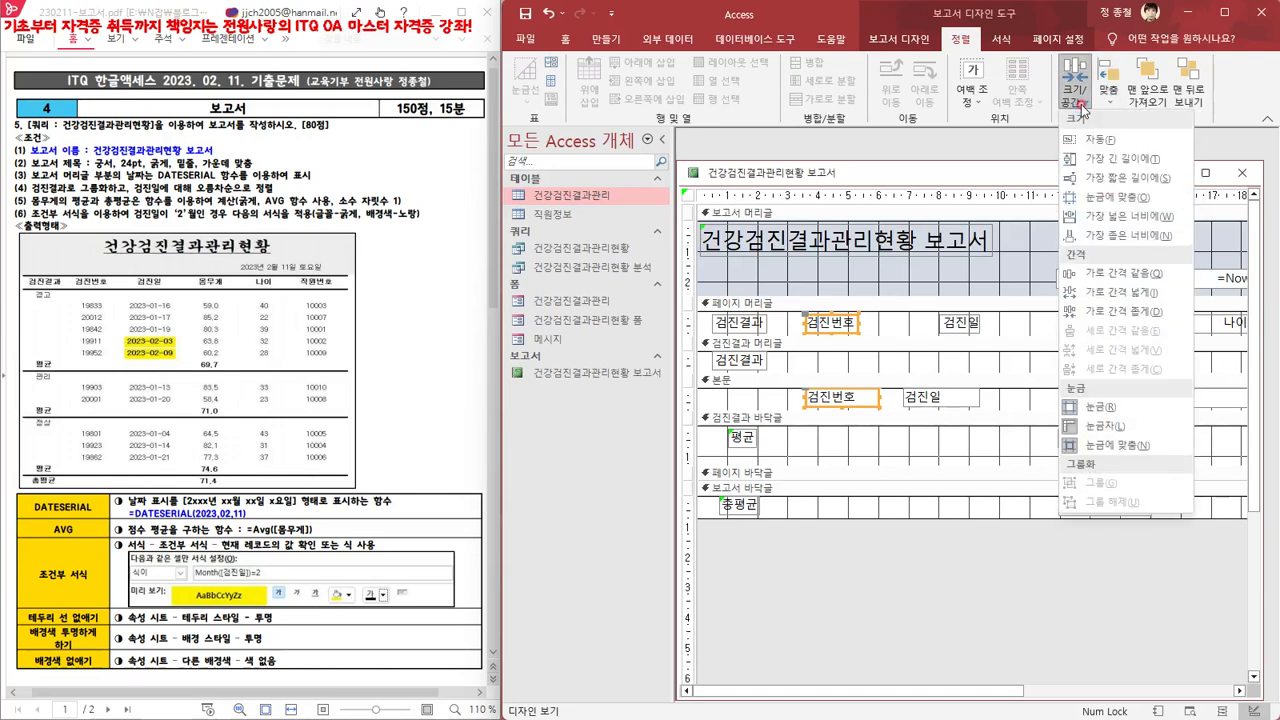
click(1102, 240)
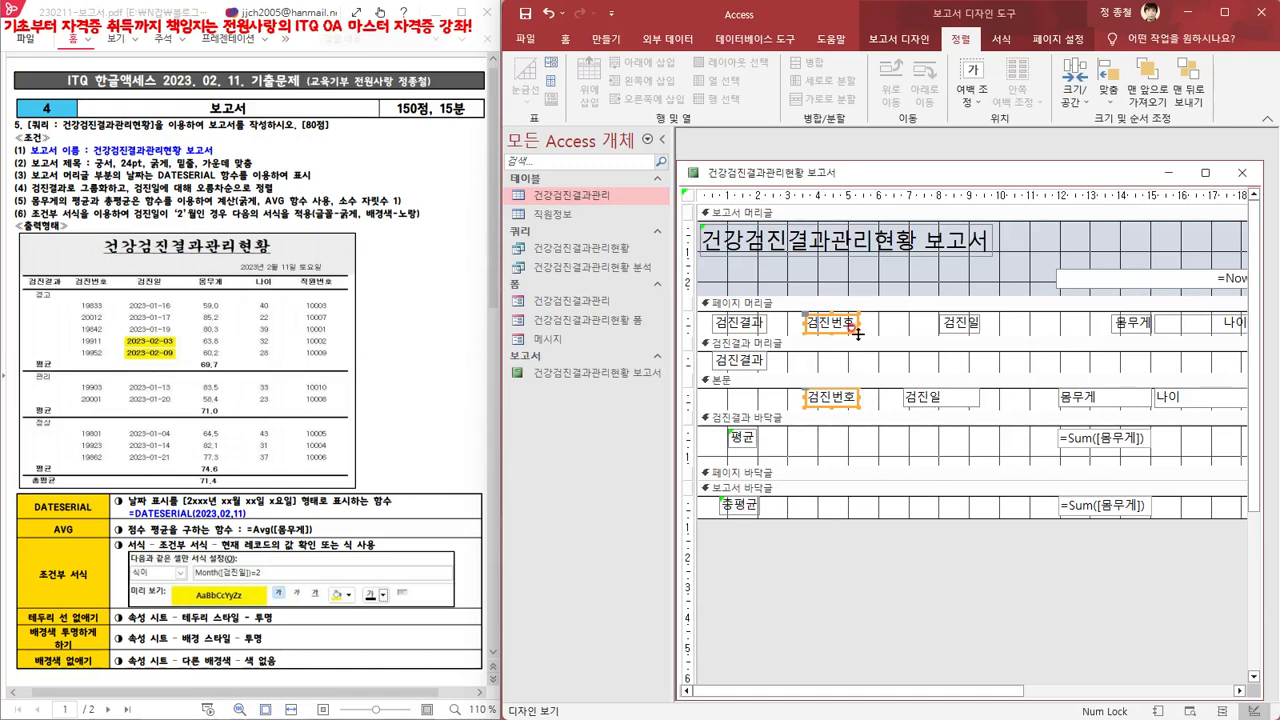
Center the text of the 검진번호 heading and field
click(565, 38)
click(1174, 98)
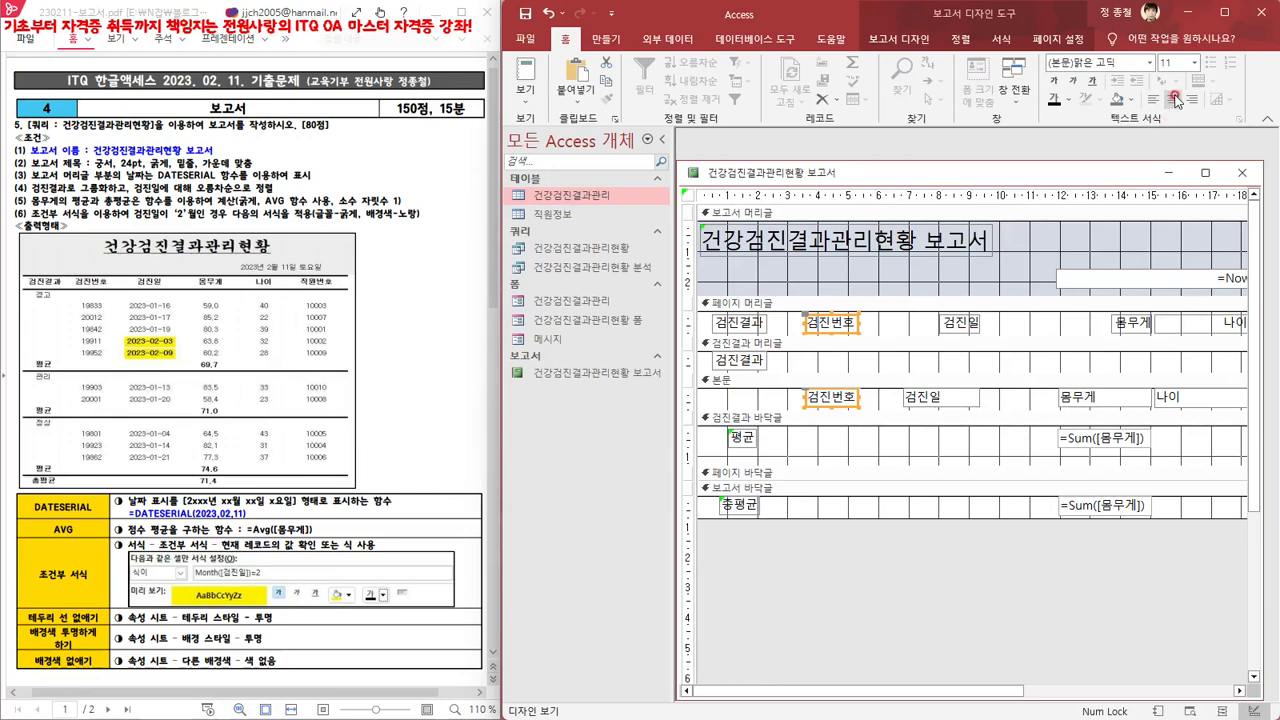
click(1170, 100)
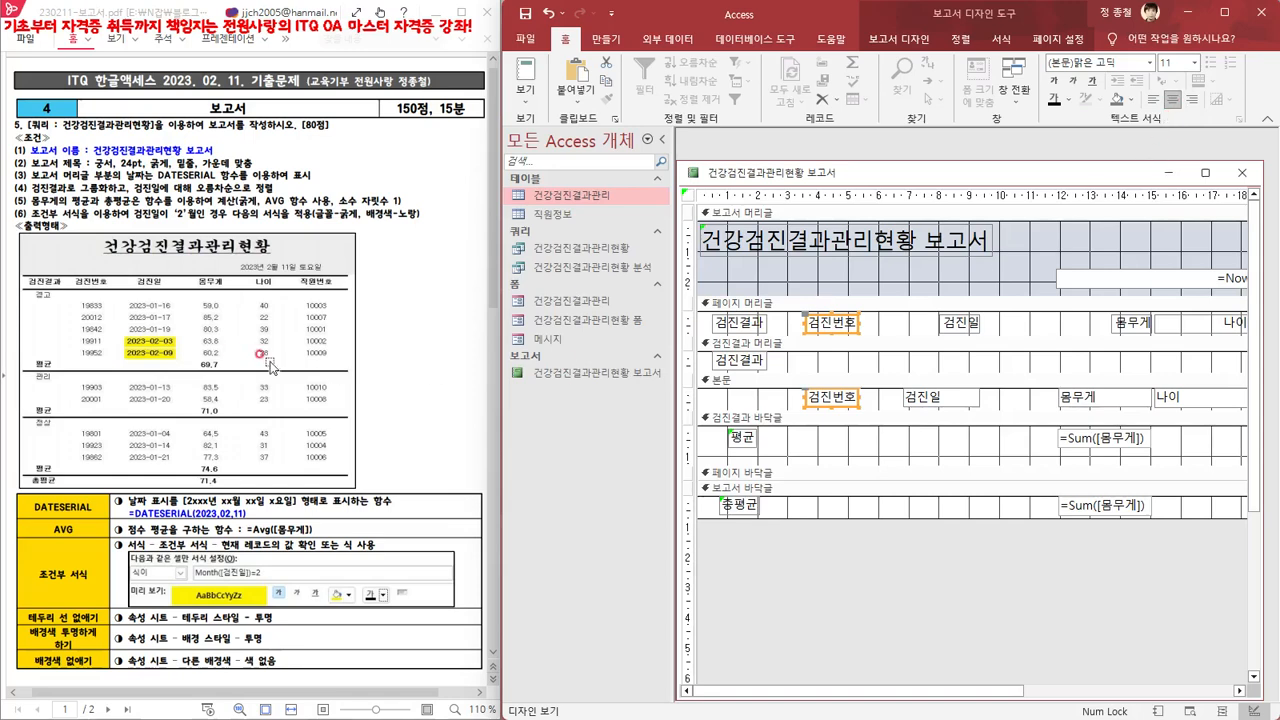
Left-align the 검진일 heading in the page header with the 검진일 field in the detail section
click(940, 397)
shift+click(946, 318)
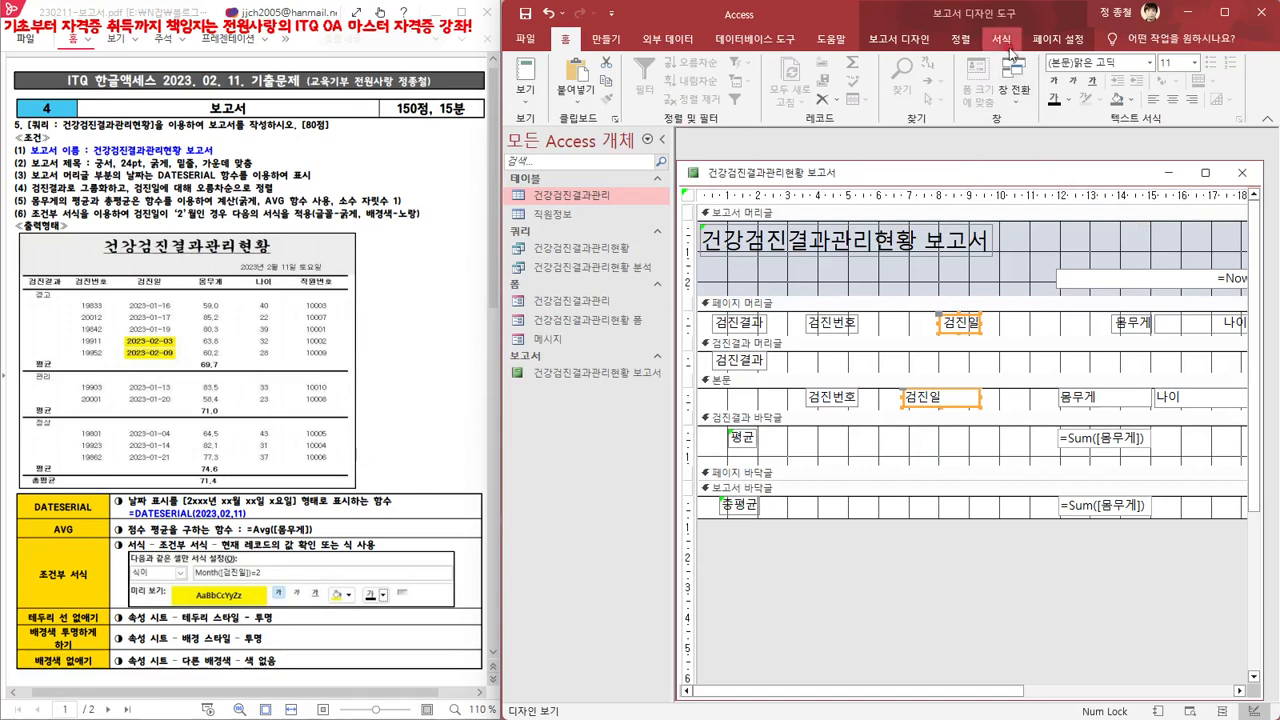
click(963, 41)
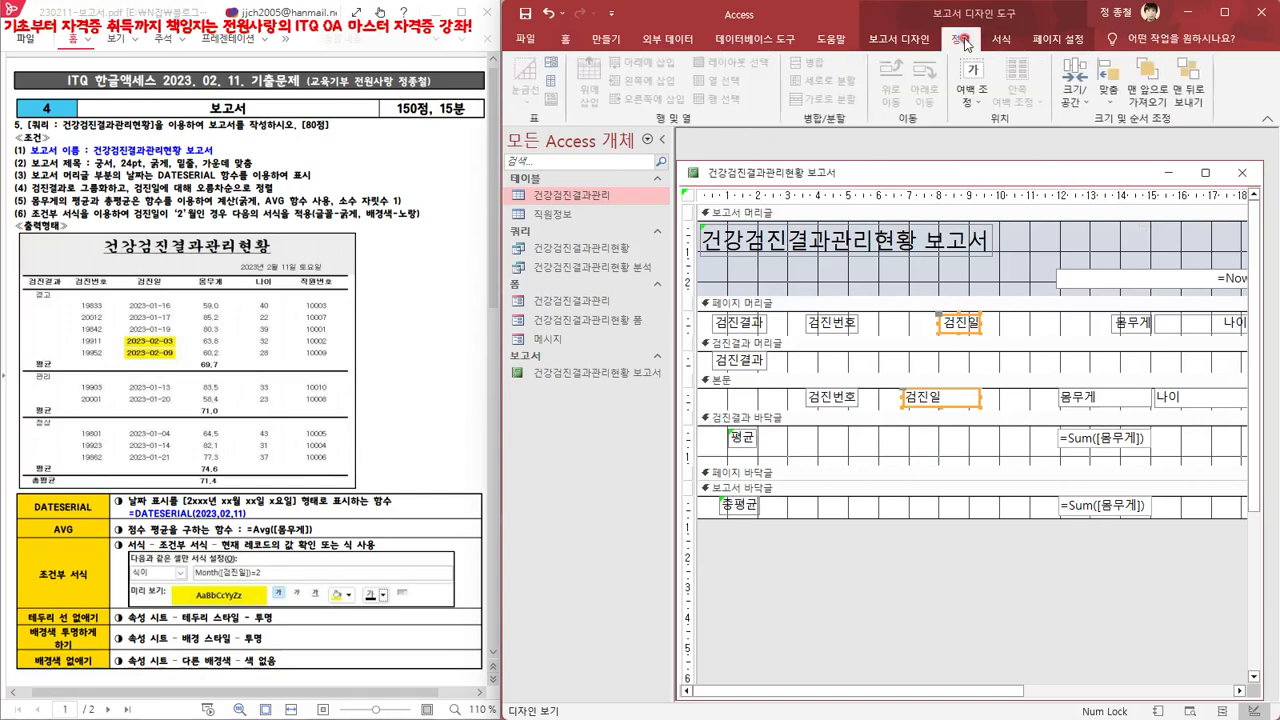
click(1108, 90)
click(1124, 141)
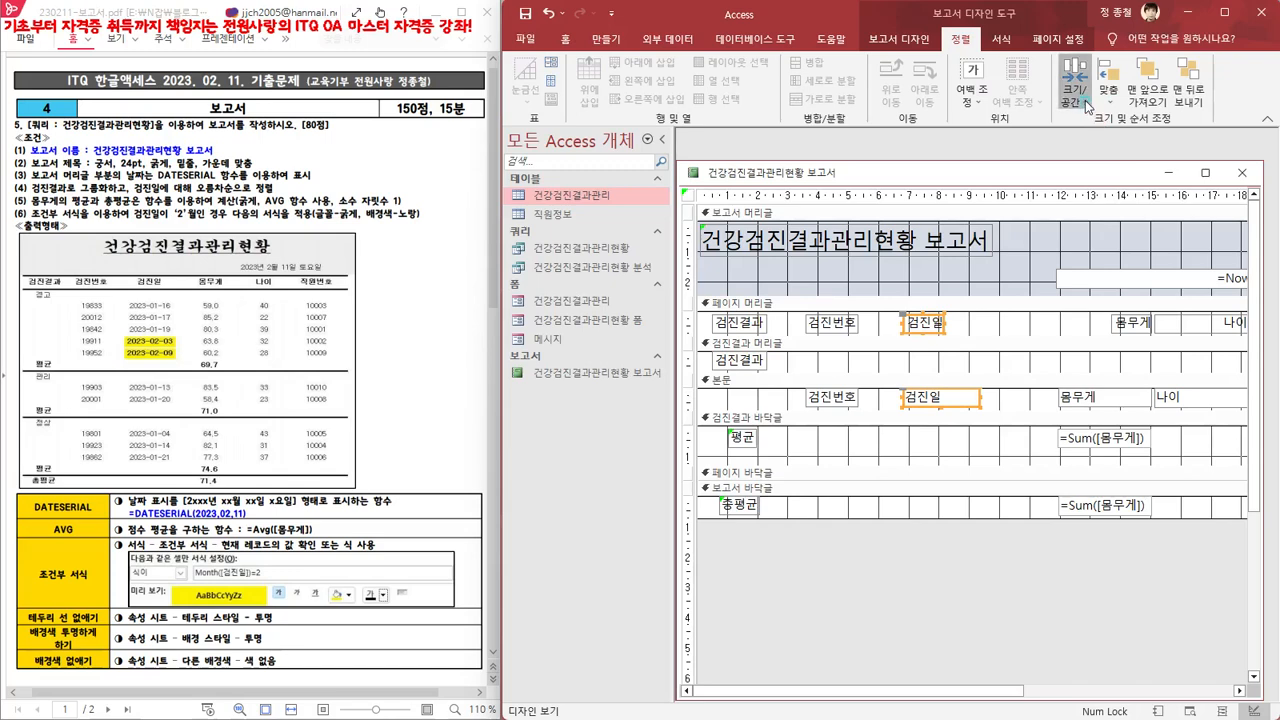
Size the 검진일 heading and field to the narrowest width (가장 좁은 너비에), and widen them together to about 2.8 cm
click(1075, 88)
click(1134, 234)
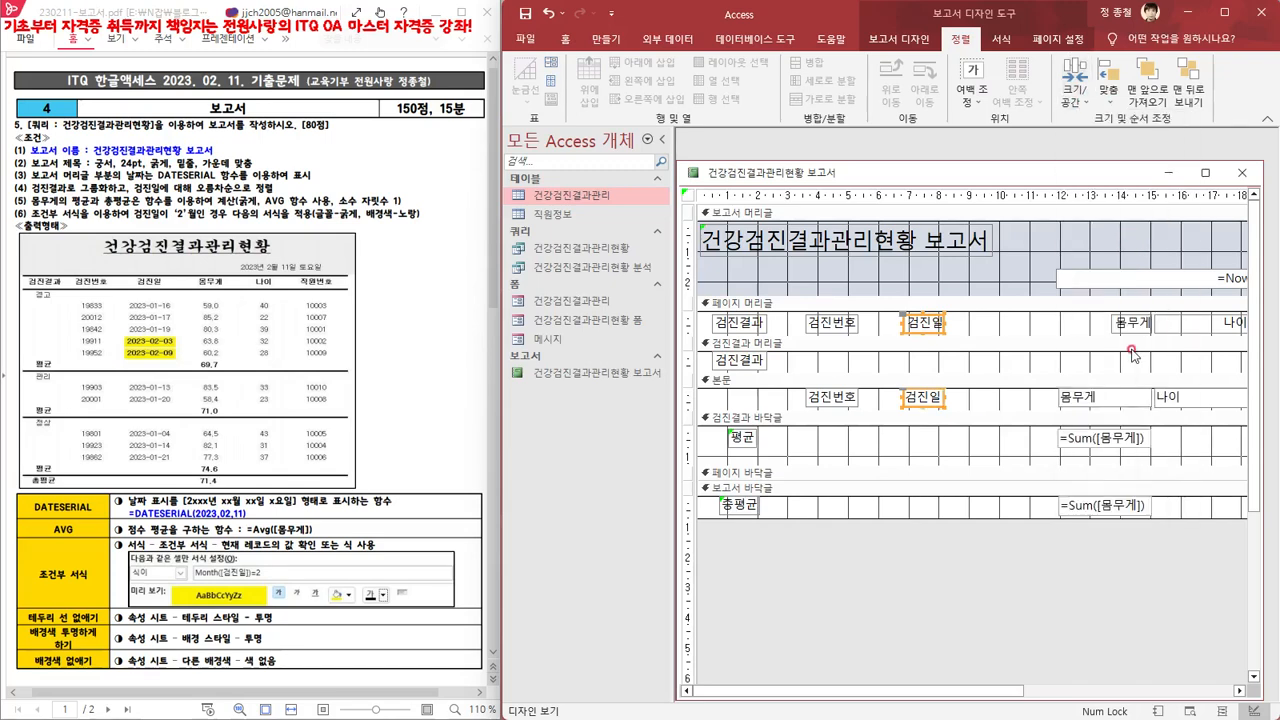
drag(947, 322, 992, 323)
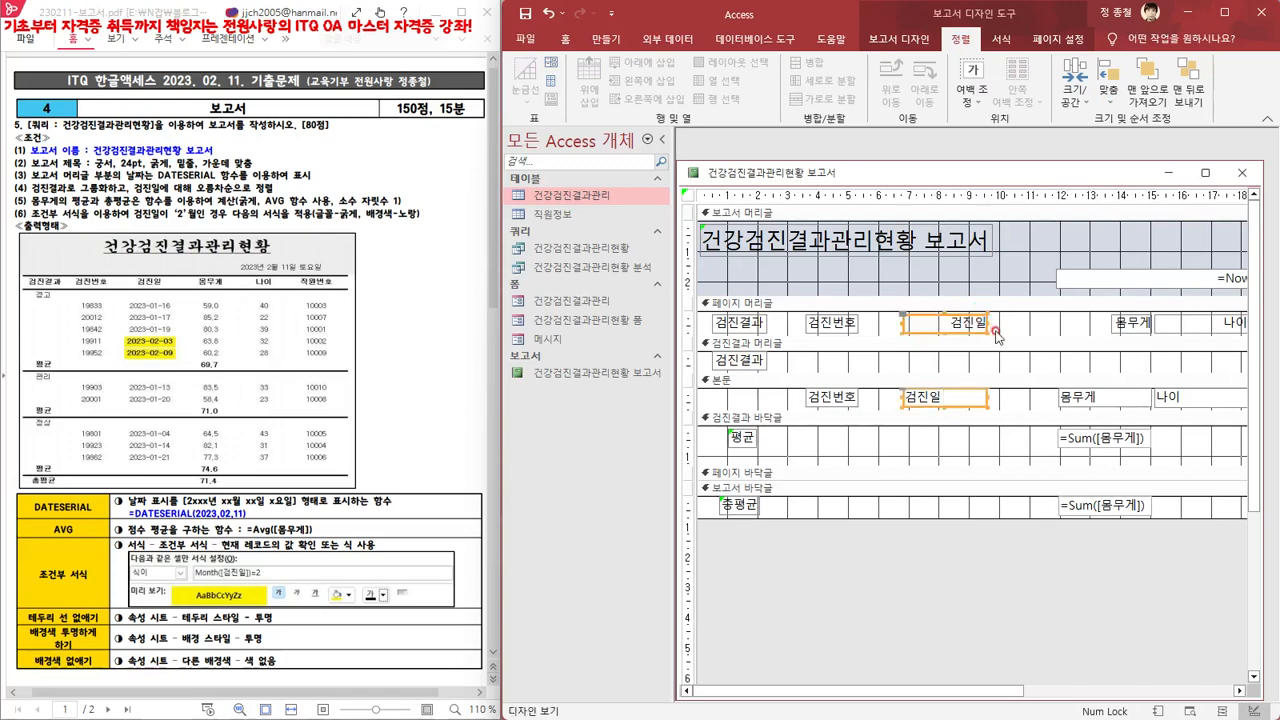
Check the 검진일 column in Report View, and center the text of its heading and field back in Design View
right_click(810, 177)
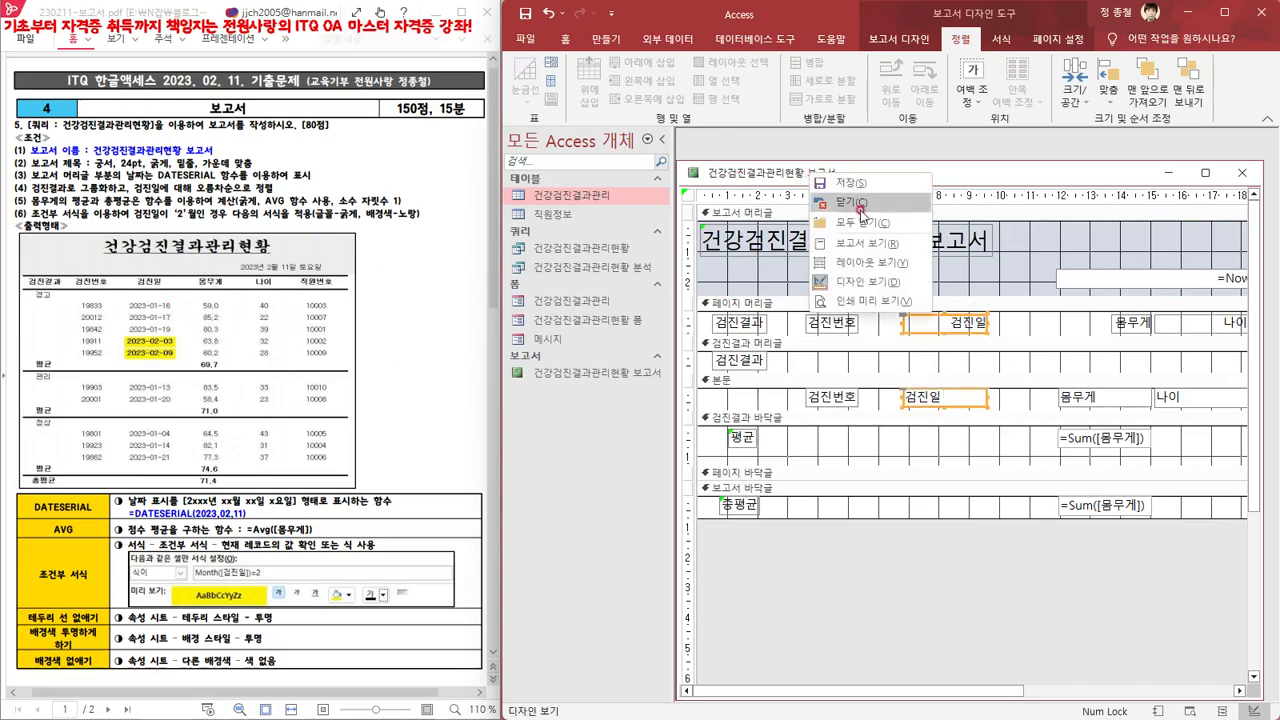
click(865, 243)
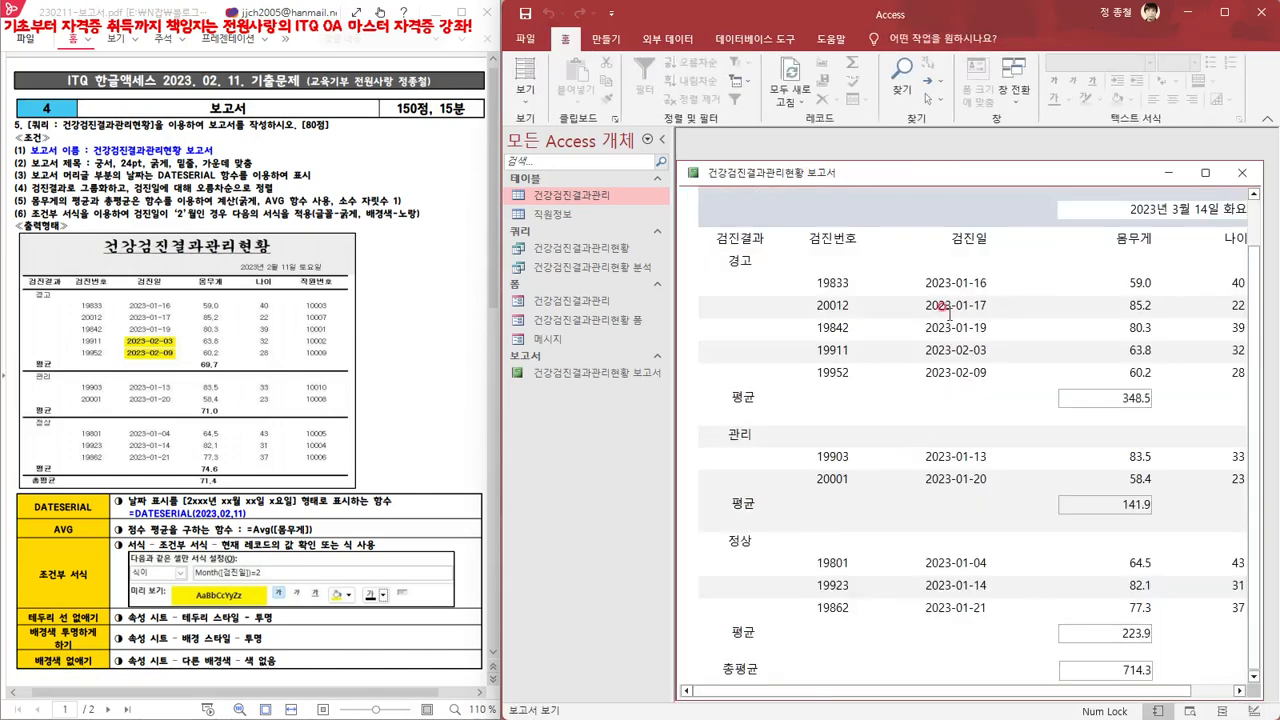
right_click(790, 174)
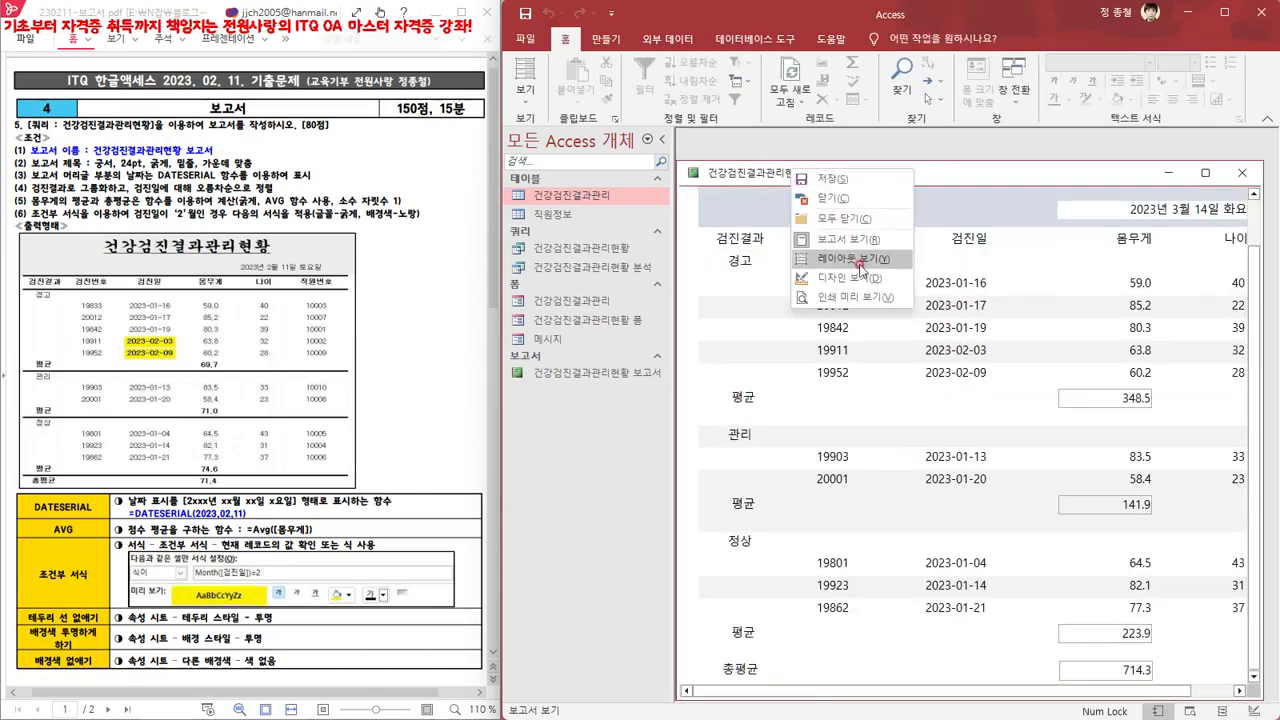
click(850, 287)
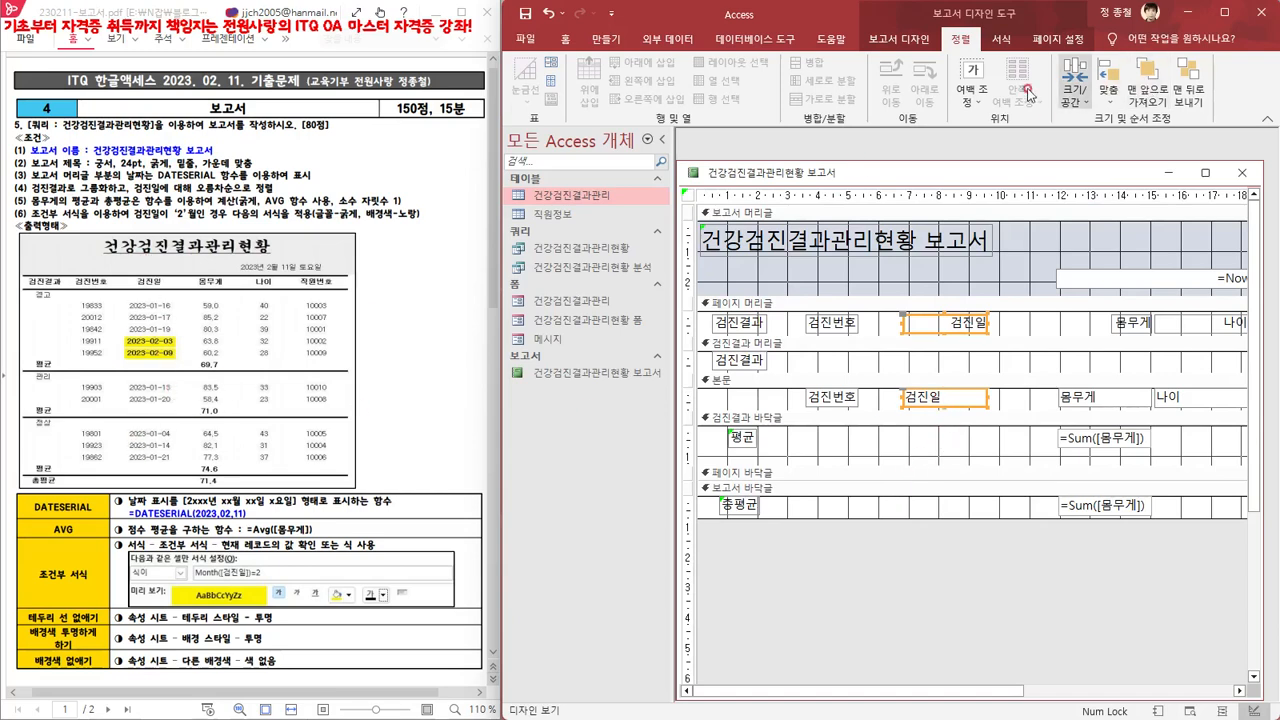
click(565, 38)
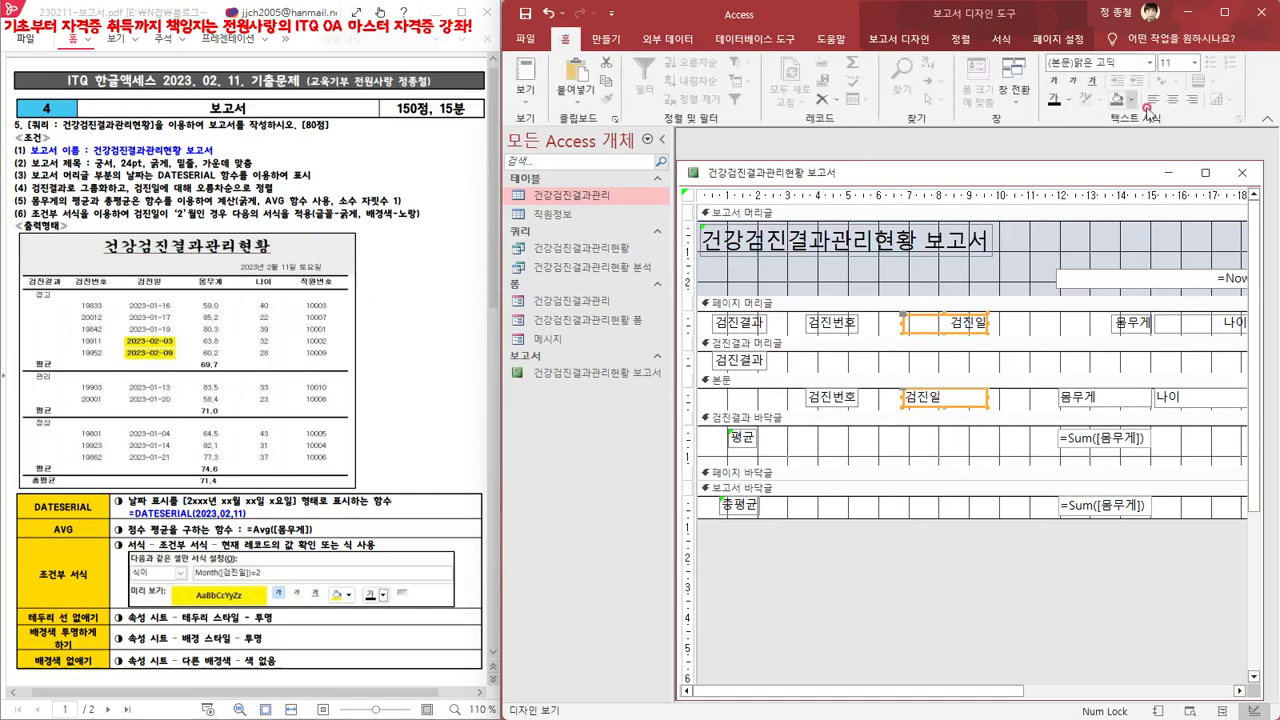
click(1172, 100)
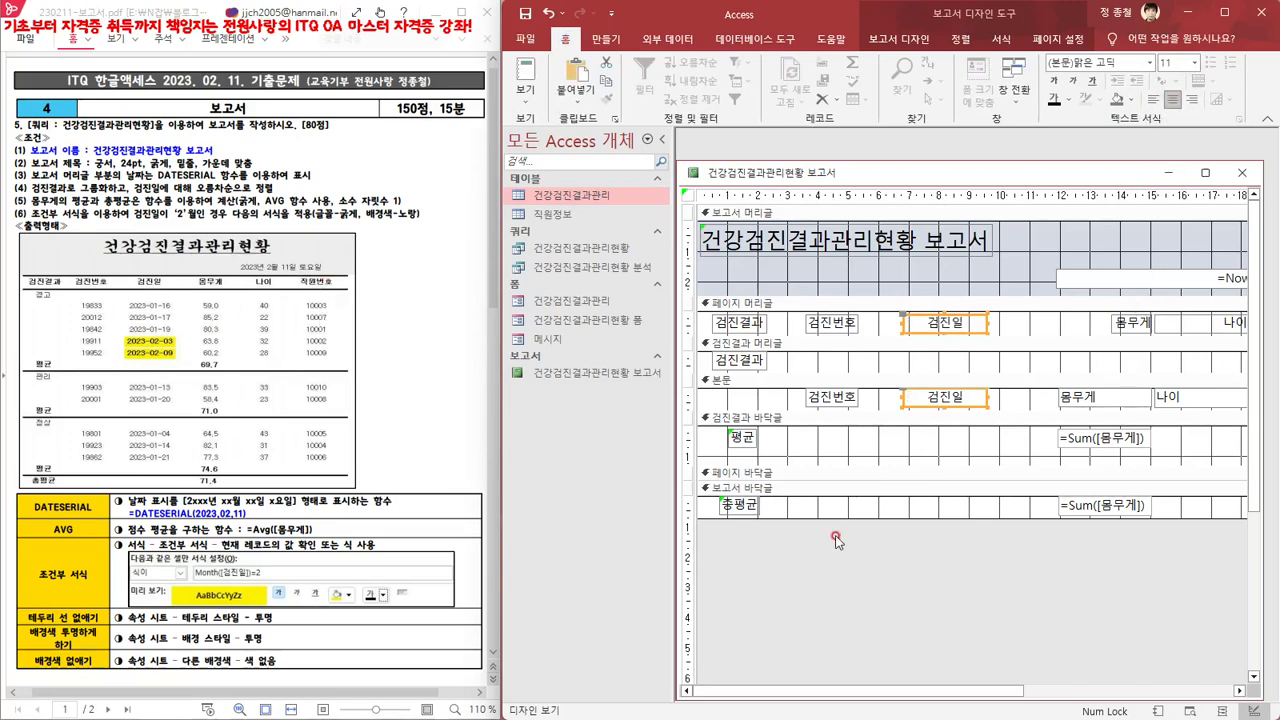
Left-align the 몸무게 heading, the 몸무게 field and both =Sum([몸무게]) boxes with each other
drag(1097, 586, 1124, 312)
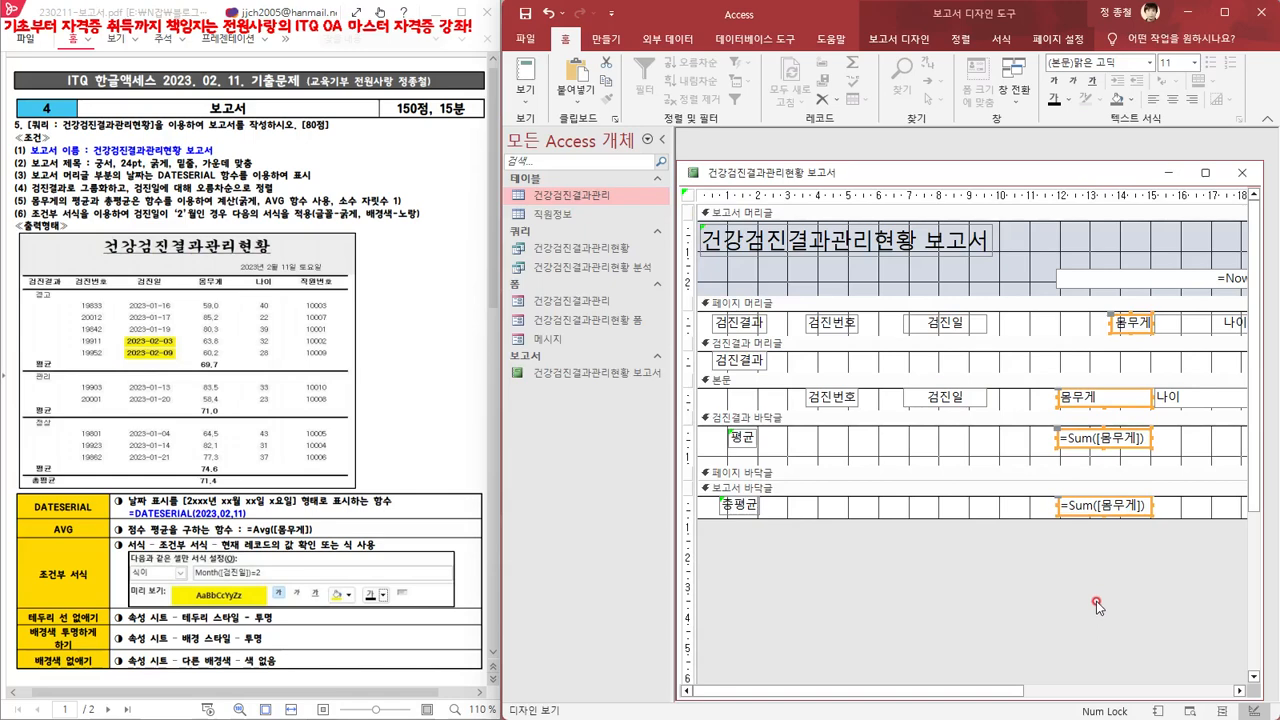
click(957, 40)
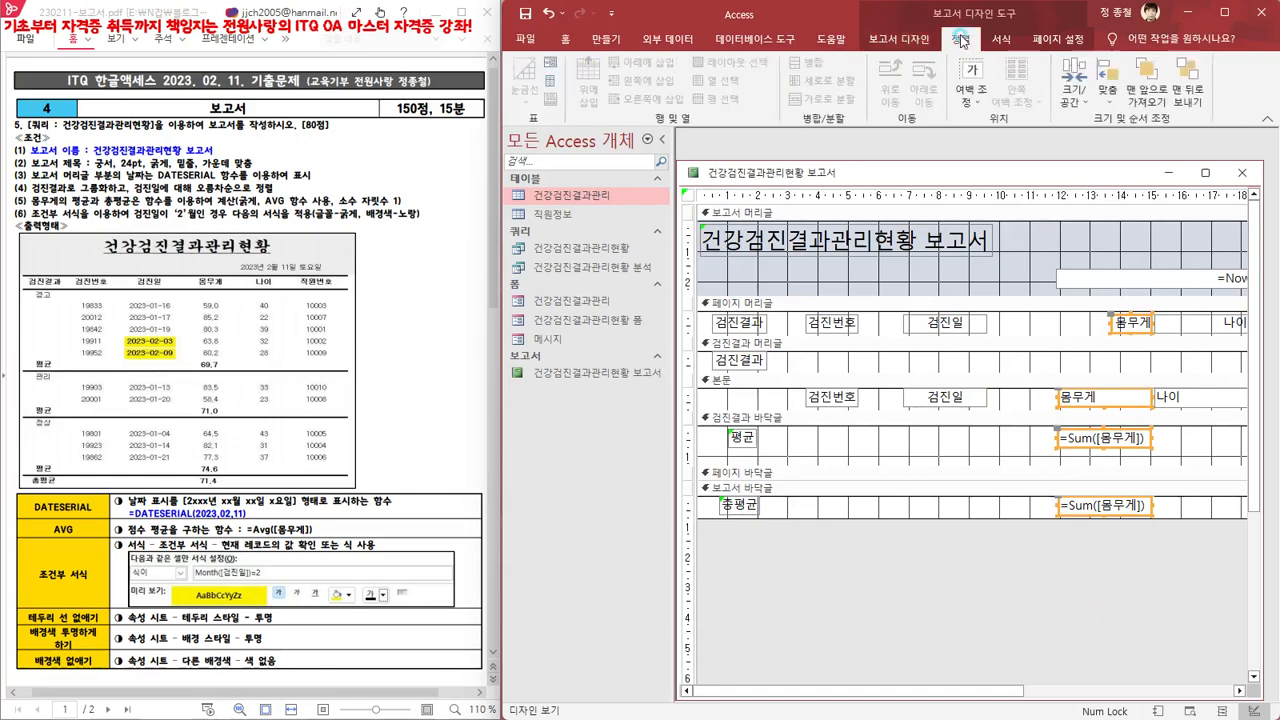
click(1107, 107)
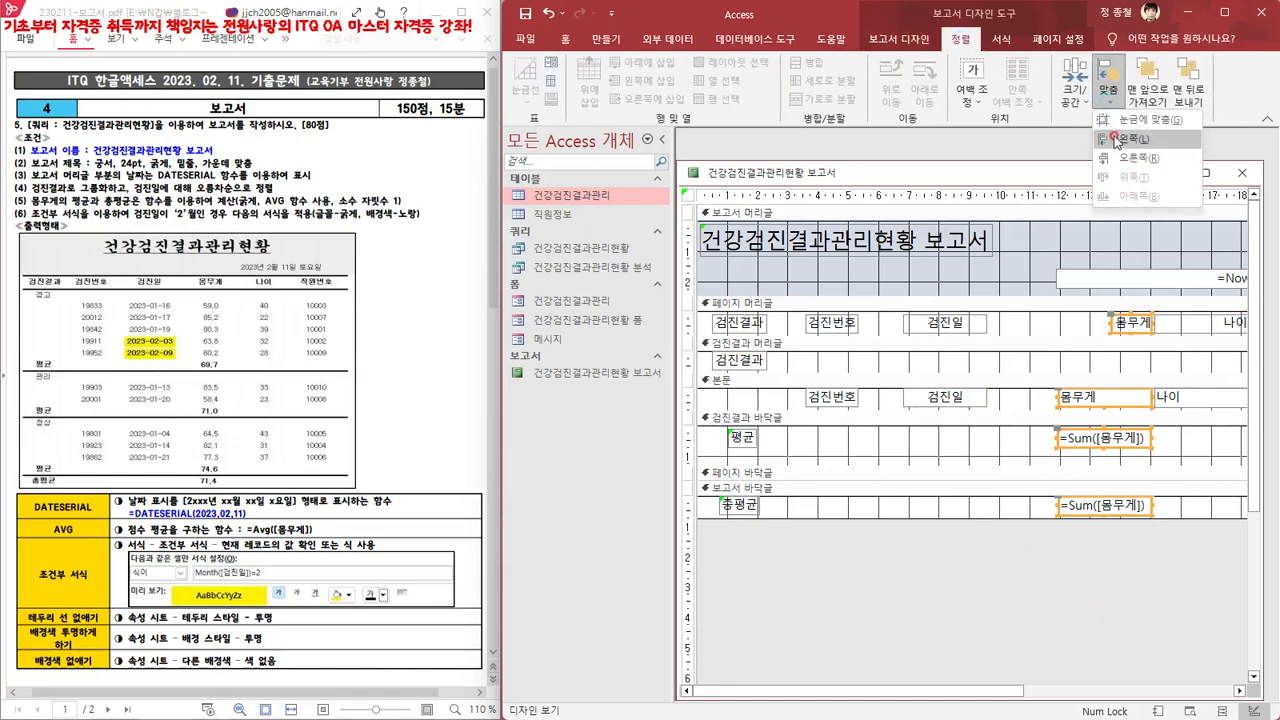
click(1135, 147)
Size the 몸무게 heading, field and both =Sum([몸무게]) boxes to the narrowest width (가장 좁은 너비에), and widen them together to about 1.7 cm
click(1089, 105)
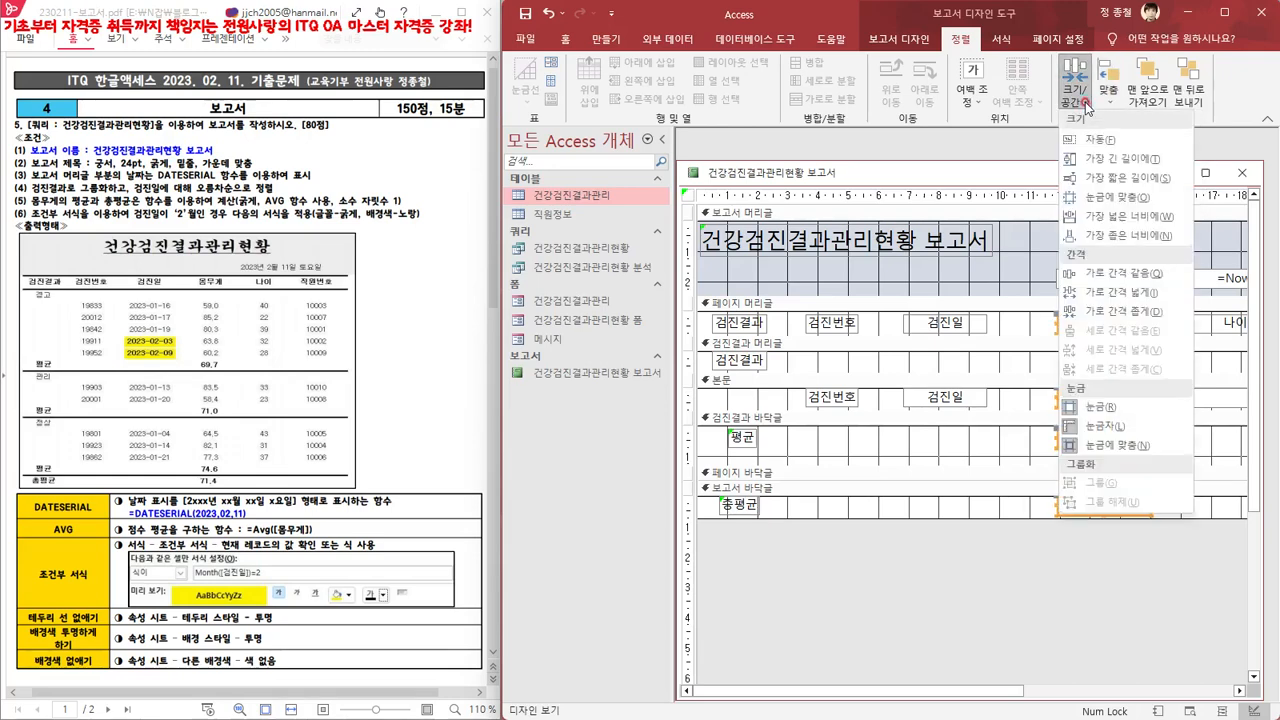
click(1107, 249)
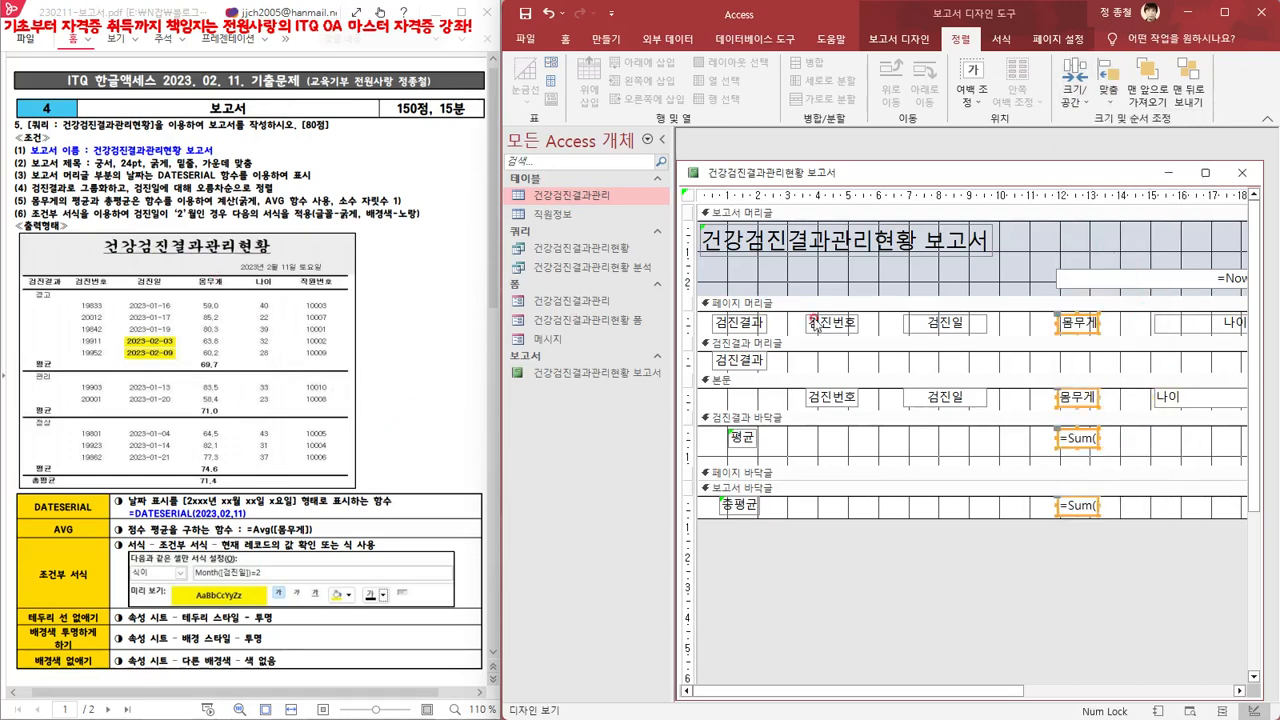
click(1097, 322)
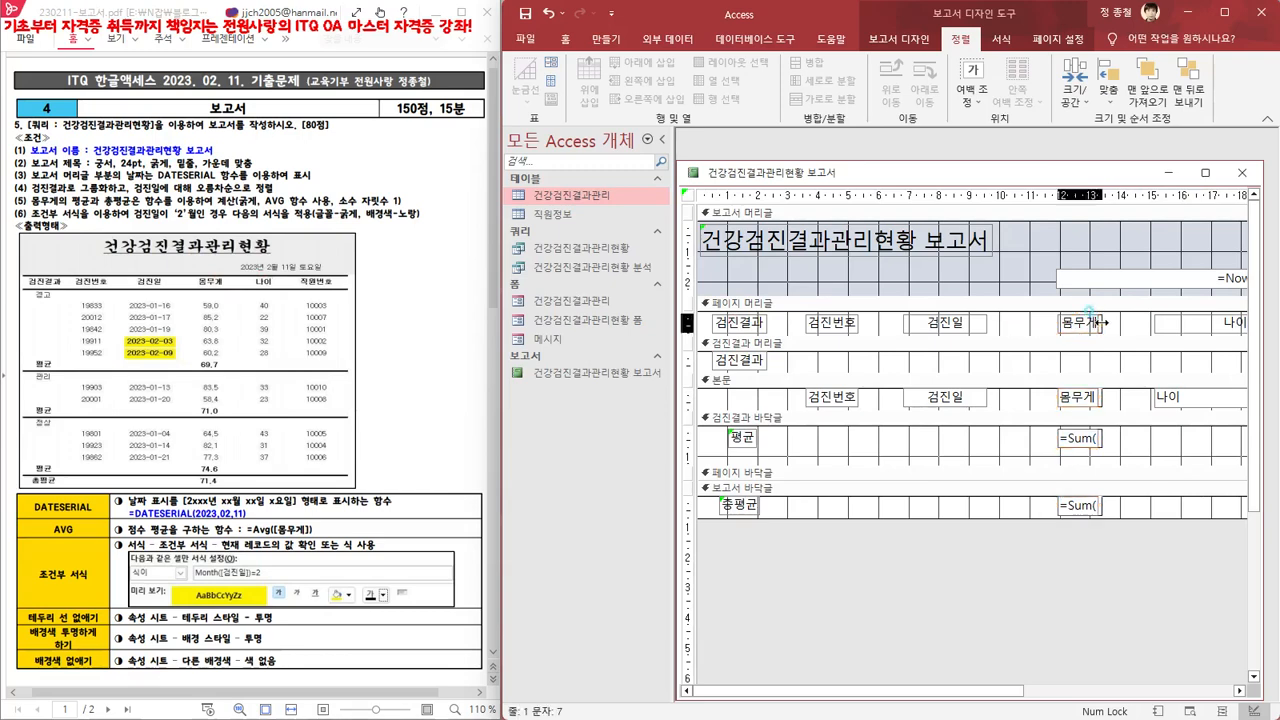
drag(1102, 322, 1107, 322)
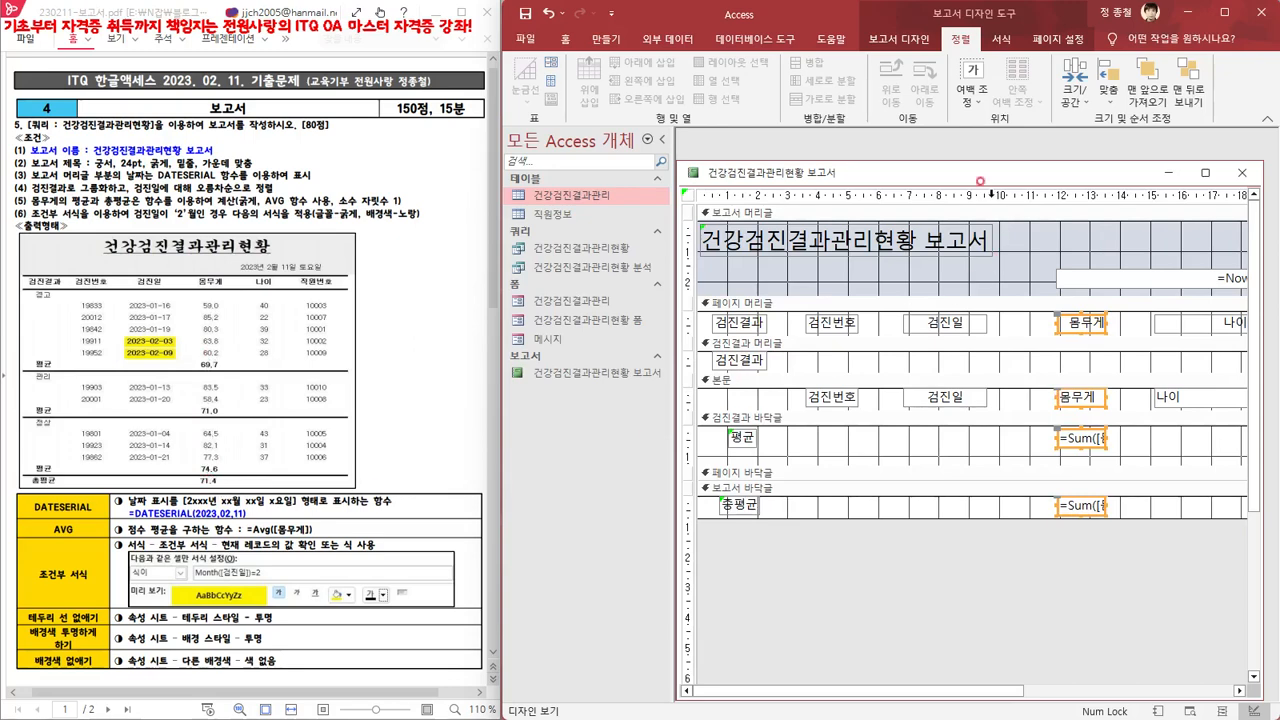
Center the text of the 몸무게 heading, field and both sum boxes, and move them left to about the 11 cm ruler mark
click(566, 44)
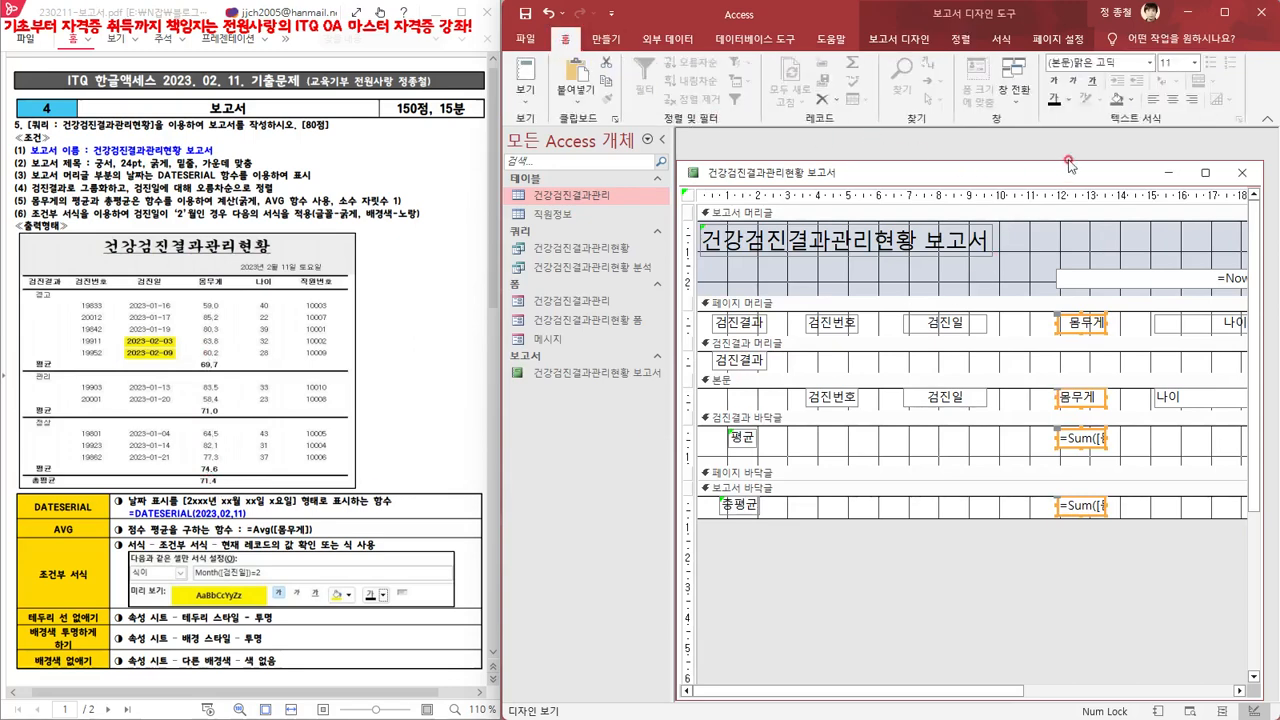
click(1172, 100)
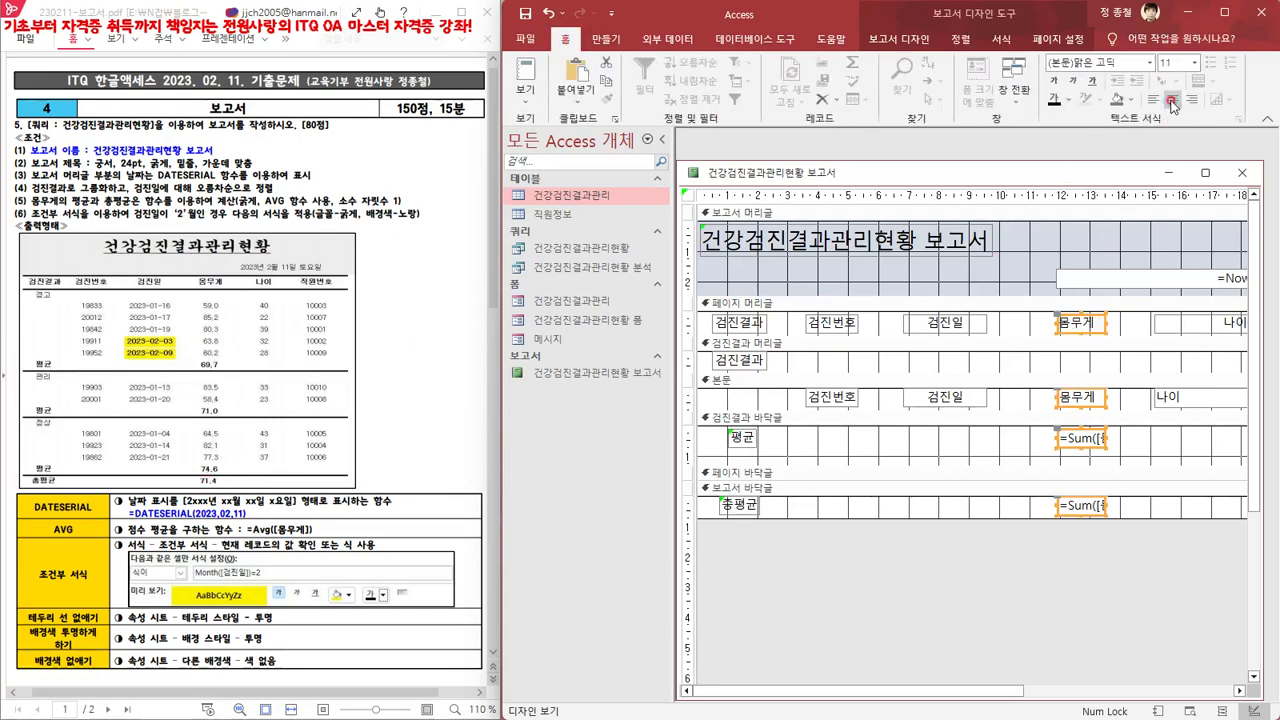
key(Left)
key(Left)
key(Left)
key(Left)
key(Left)
key(Left)
key(Left)
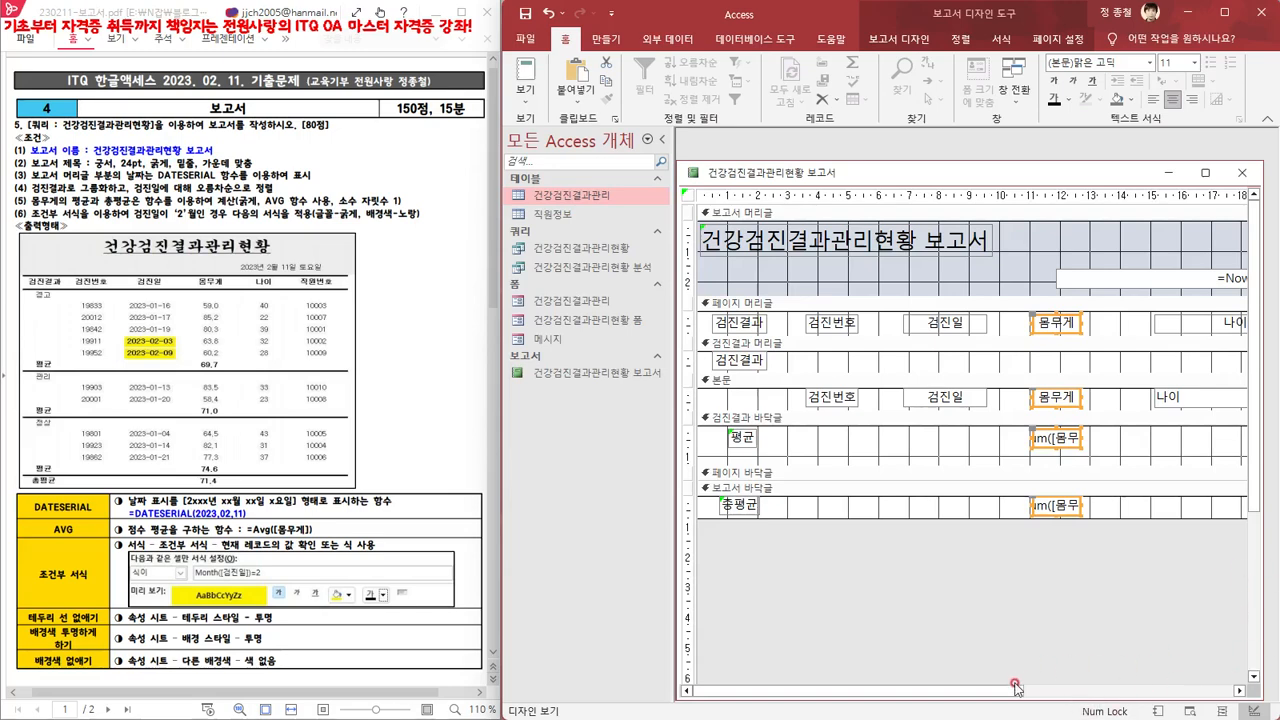
Left-align the 나이 heading and the 나이 field with each other, and apply the narrowest width (가장 좁은 너비에) to both
drag(1017, 686, 1157, 686)
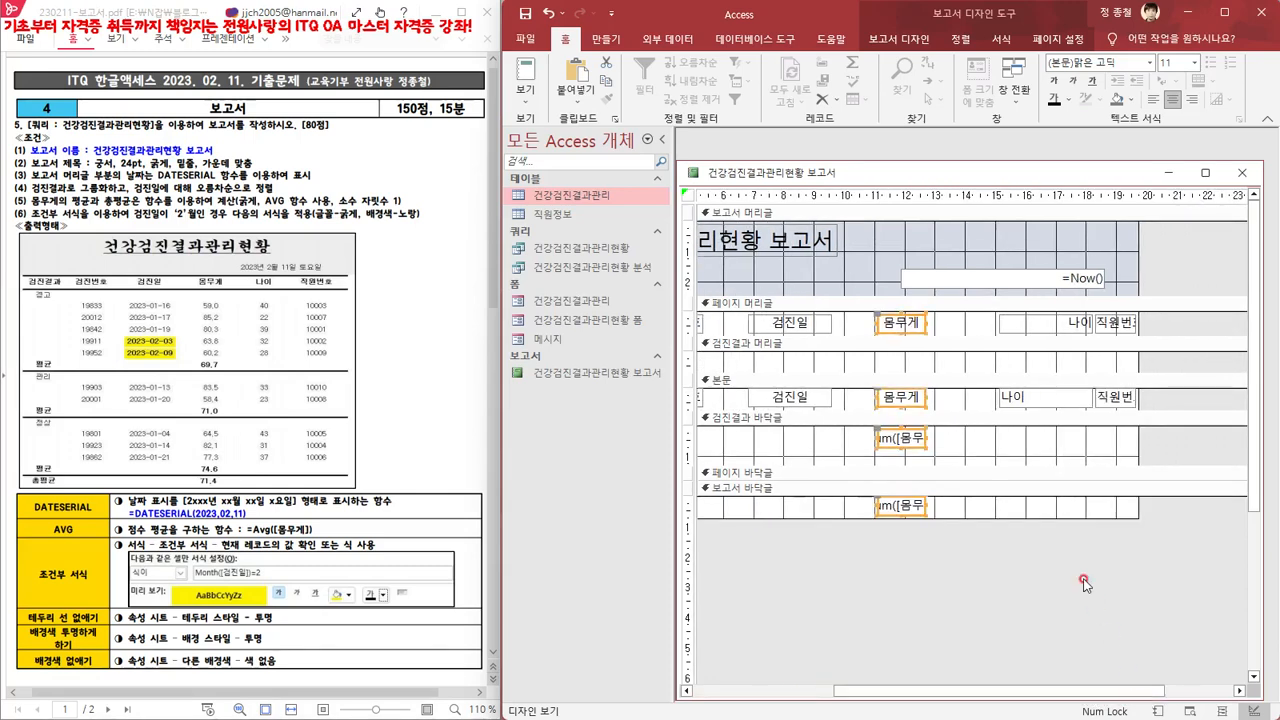
drag(1043, 442, 1054, 318)
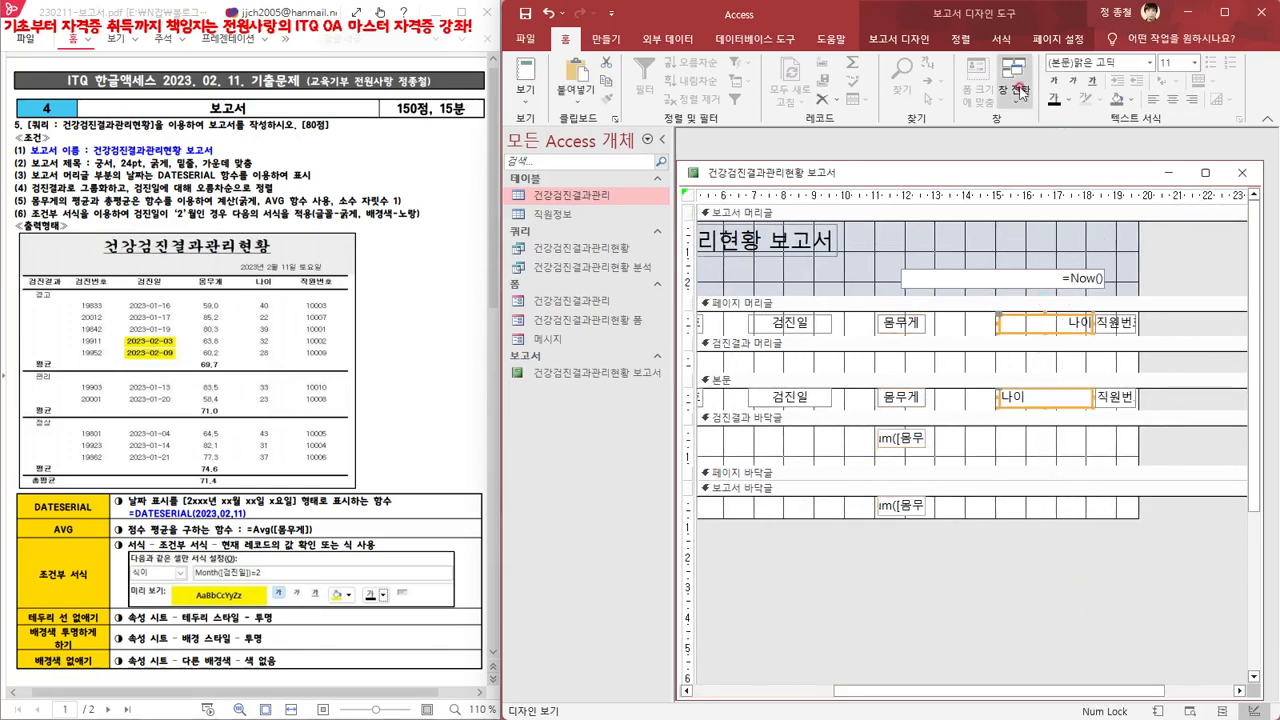
click(959, 41)
click(1108, 88)
click(1122, 140)
click(1075, 85)
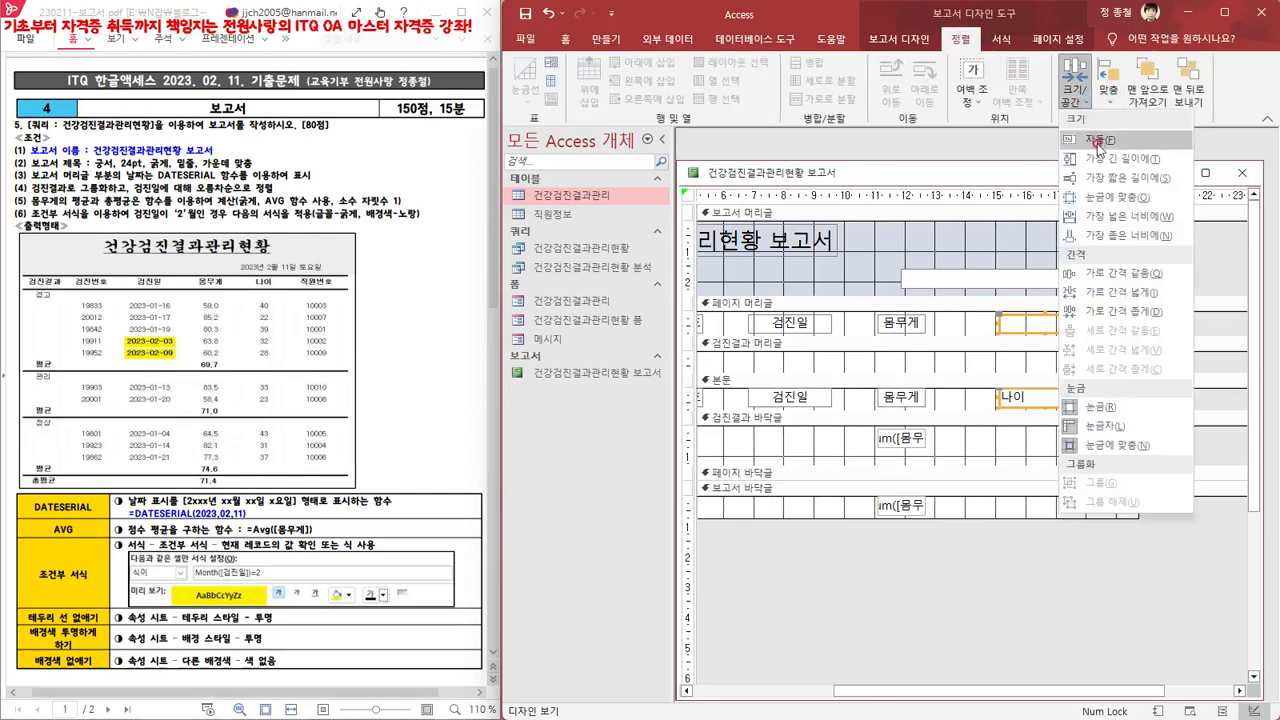
click(1127, 237)
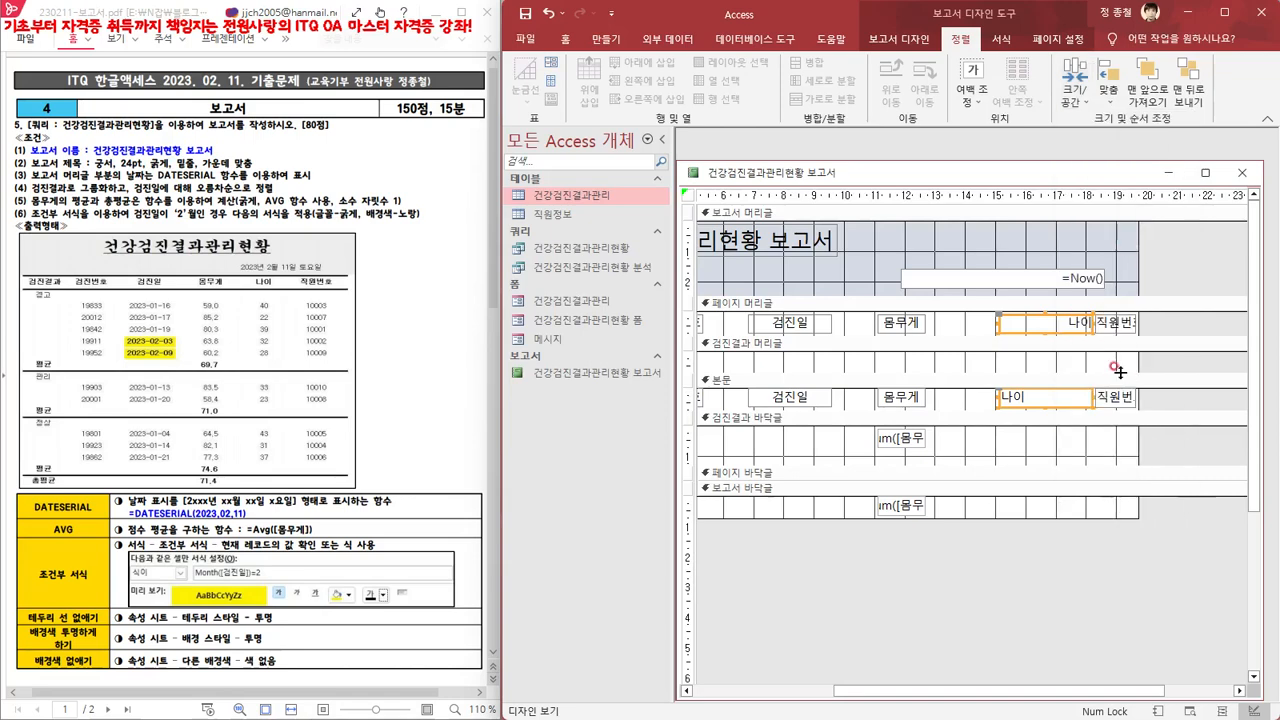
Move the 나이 heading and field left toward the 몸무게 column, and narrow both to about 1.6 cm
drag(1088, 397, 1064, 396)
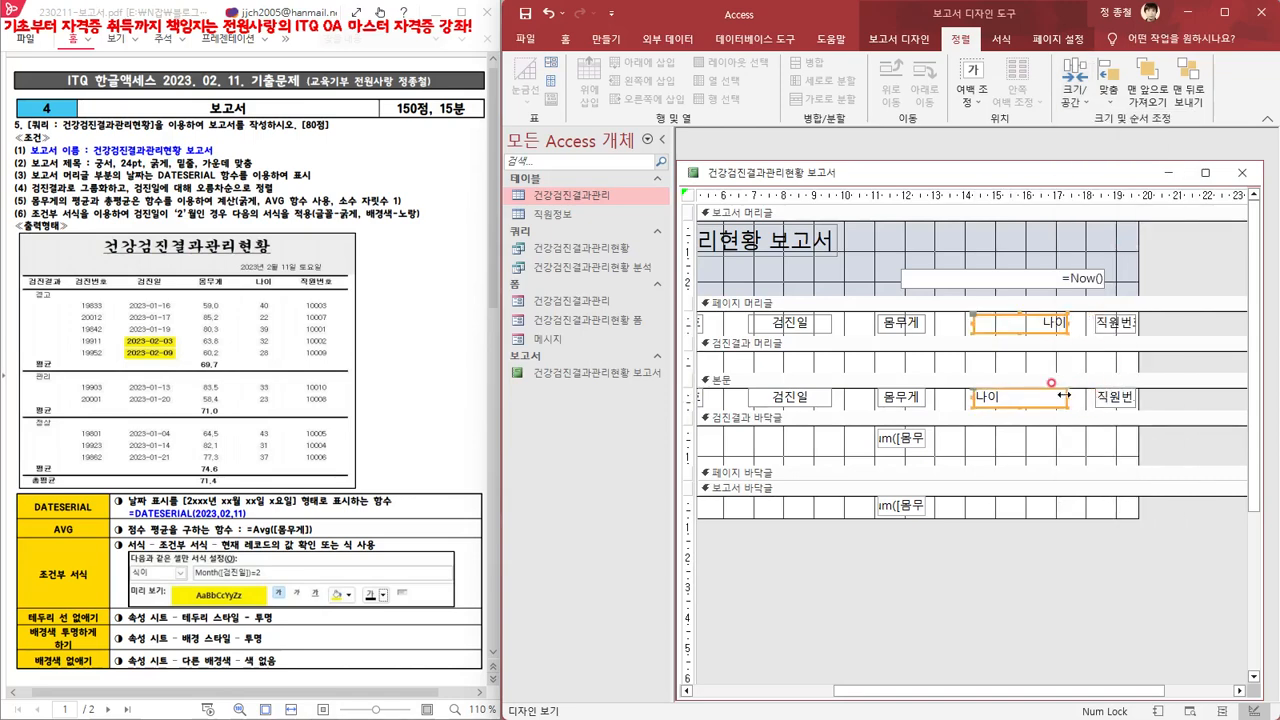
drag(1064, 396, 1066, 398)
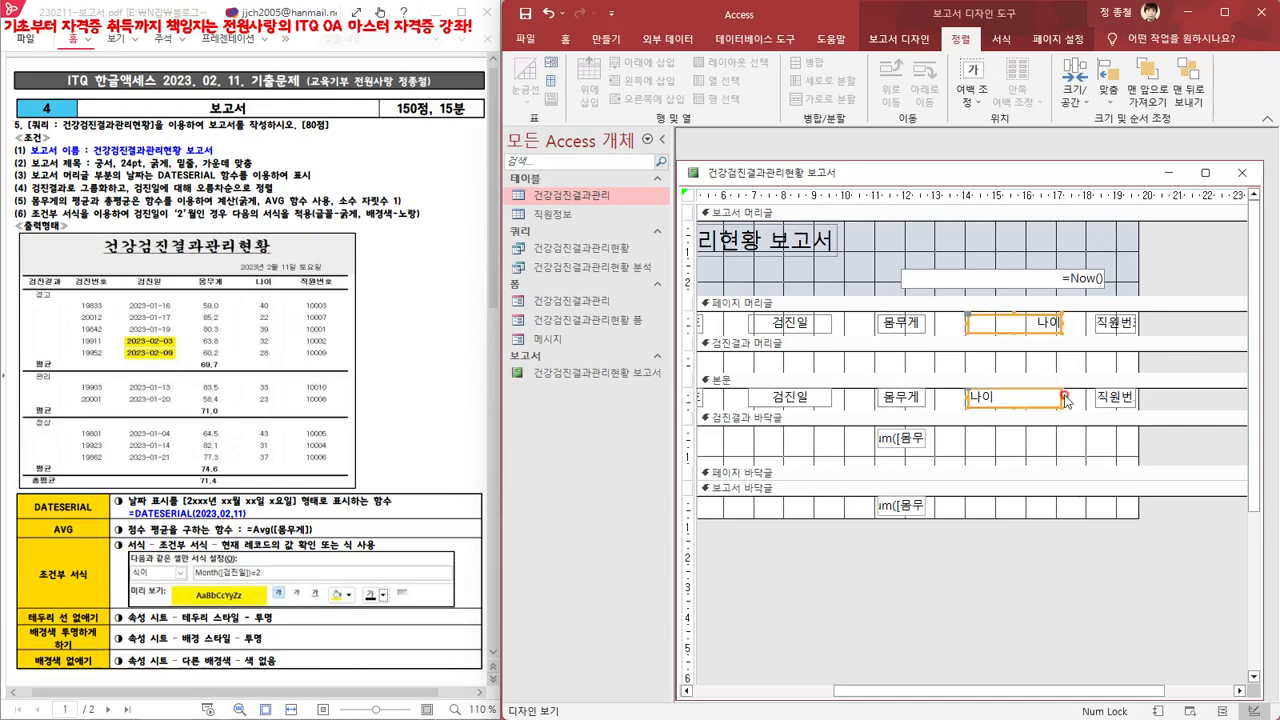
key(Left)
key(Left)
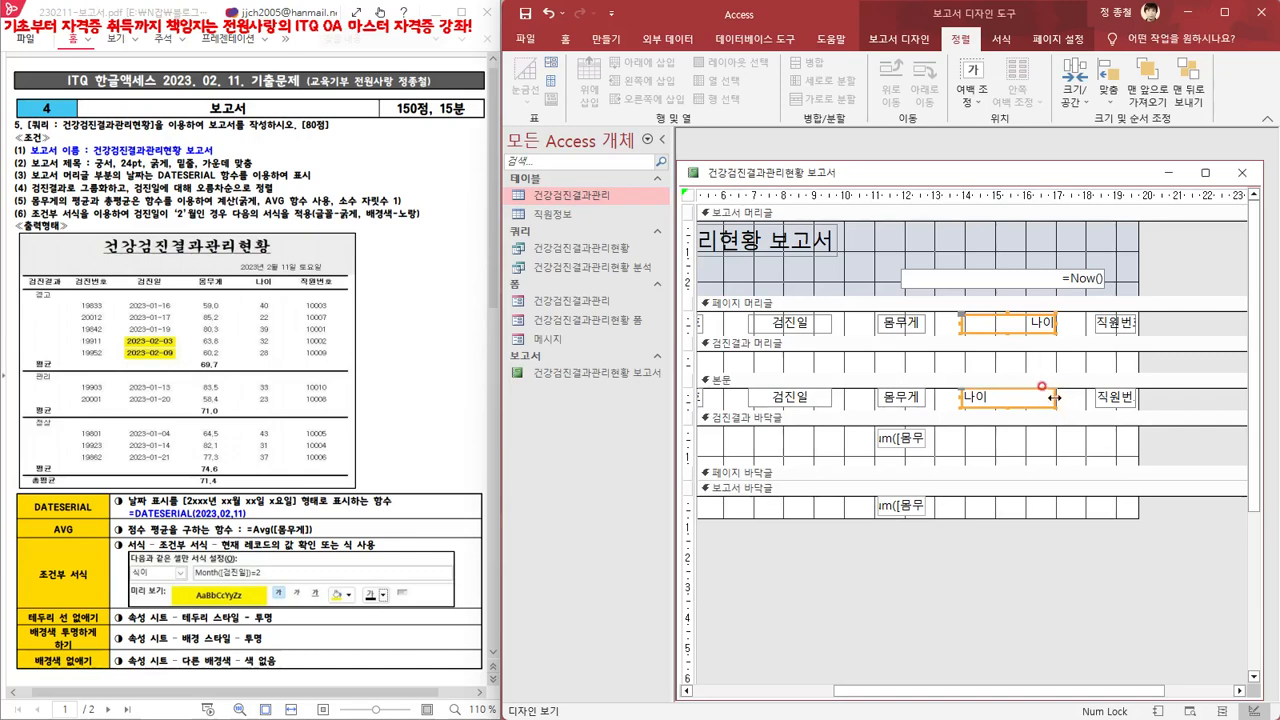
drag(1054, 397, 1008, 397)
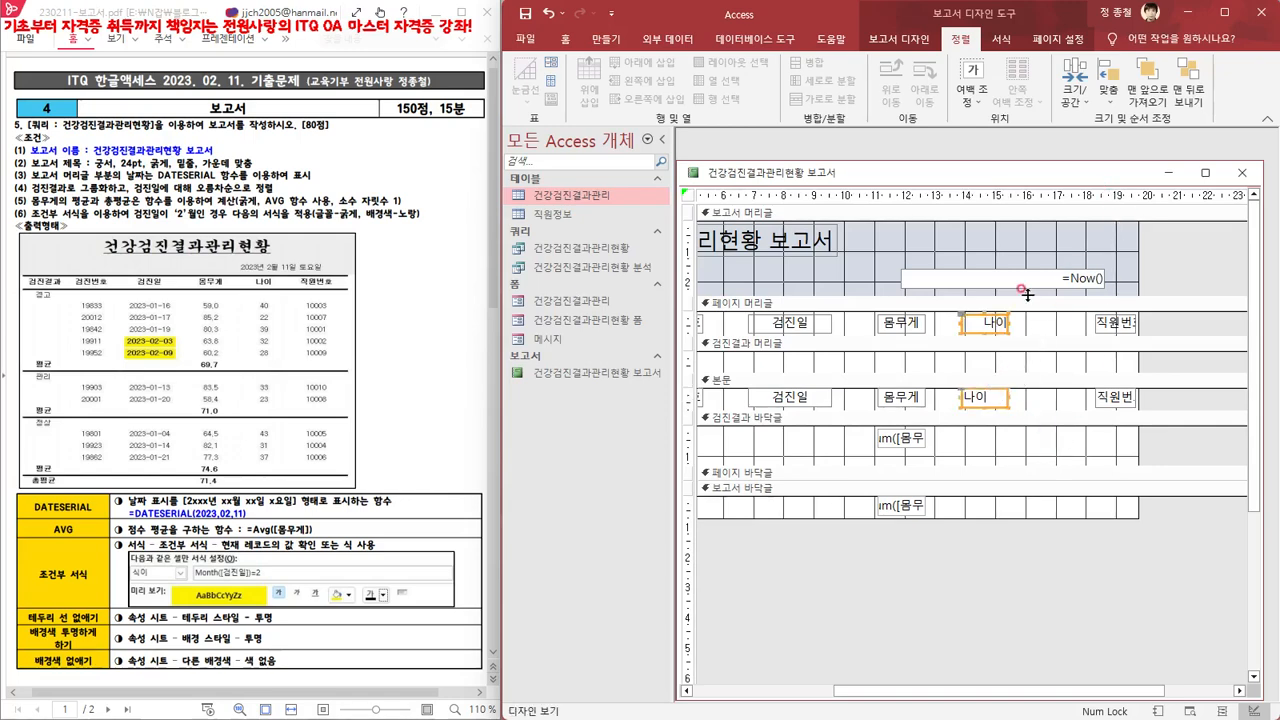
Center the text of the 나이 heading and the 나이 field
click(568, 38)
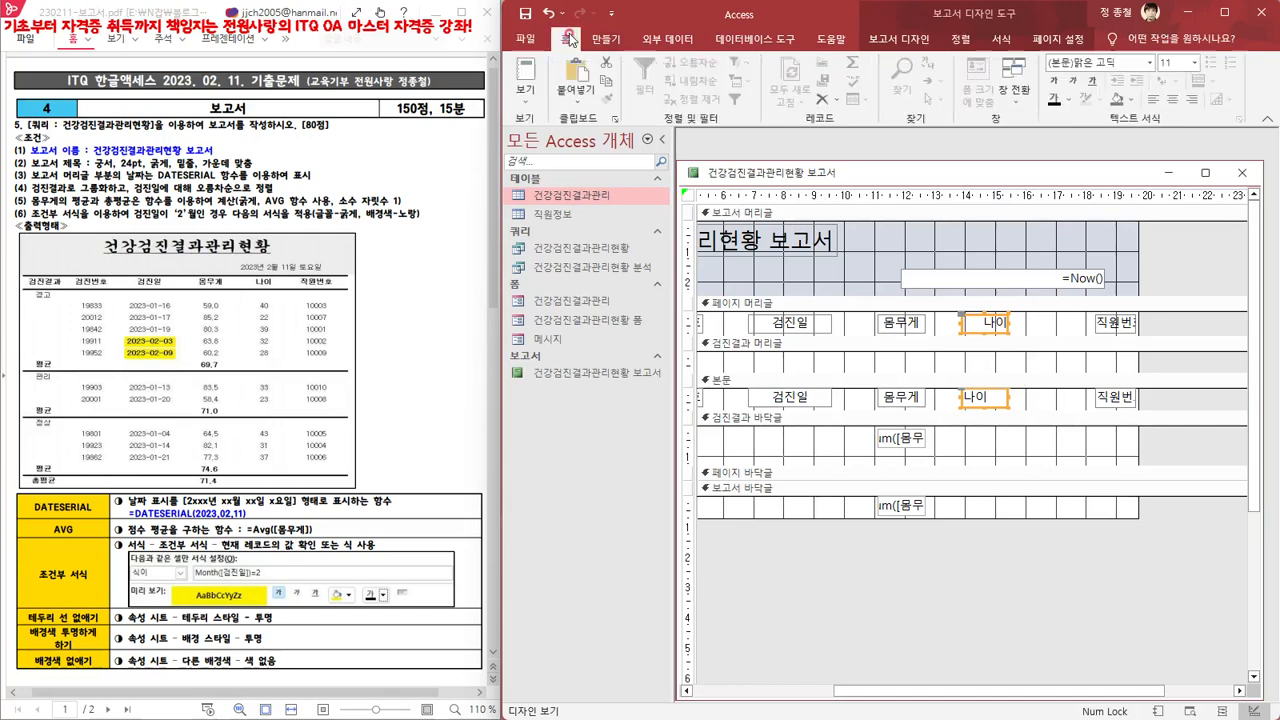
click(1177, 101)
click(1177, 101)
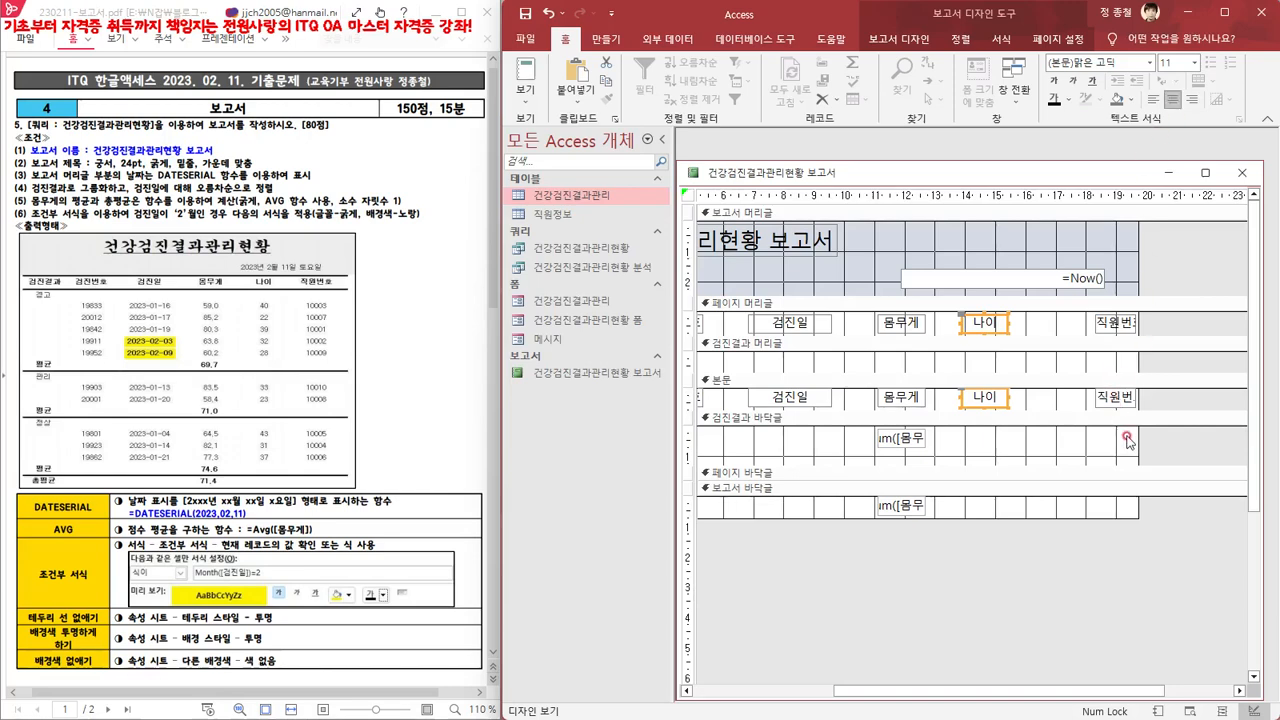
Left-align the 직원번호 heading with the 직원번호 field, and apply the narrowest width (가장 좁은 너비에) to both
drag(1107, 438, 1108, 305)
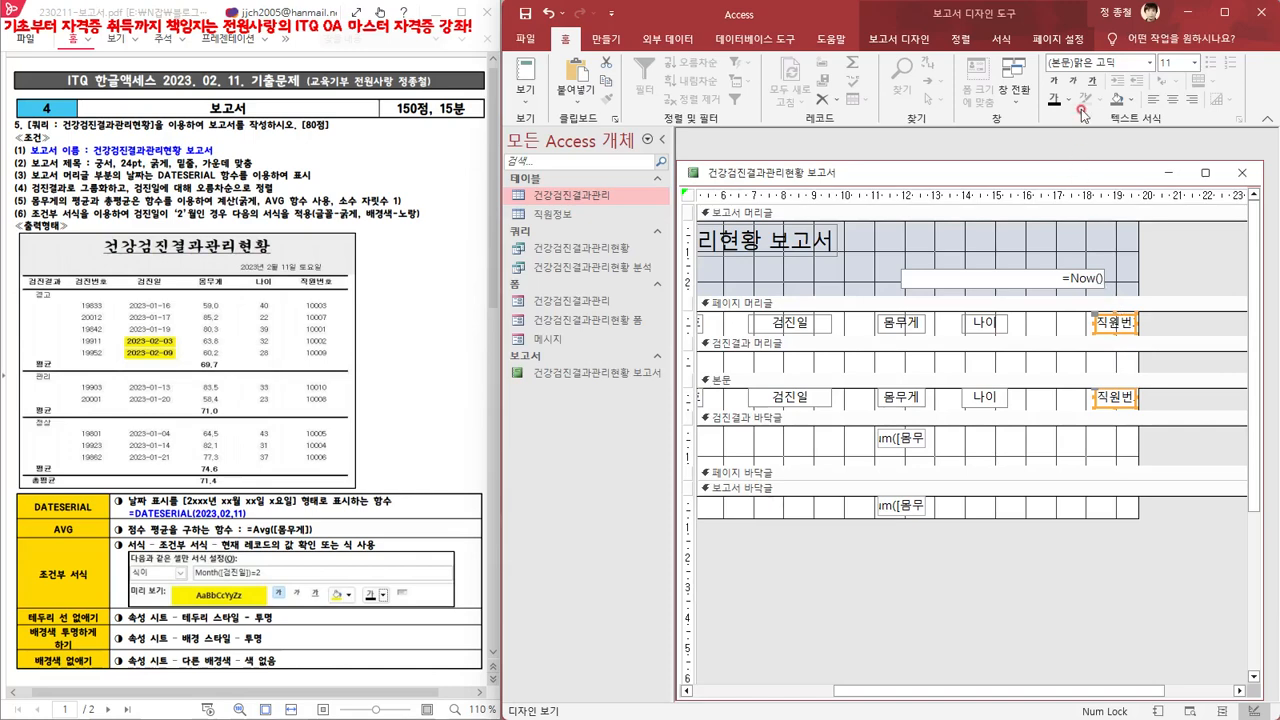
click(960, 39)
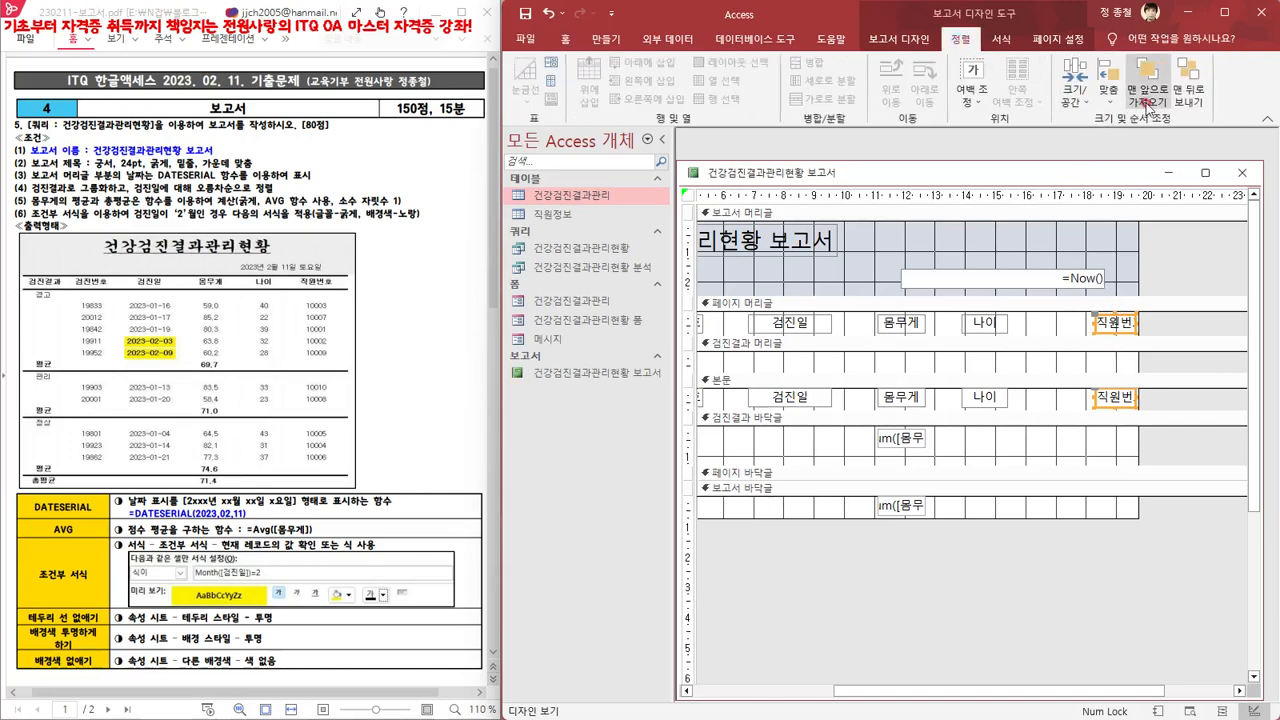
click(1108, 90)
click(1119, 140)
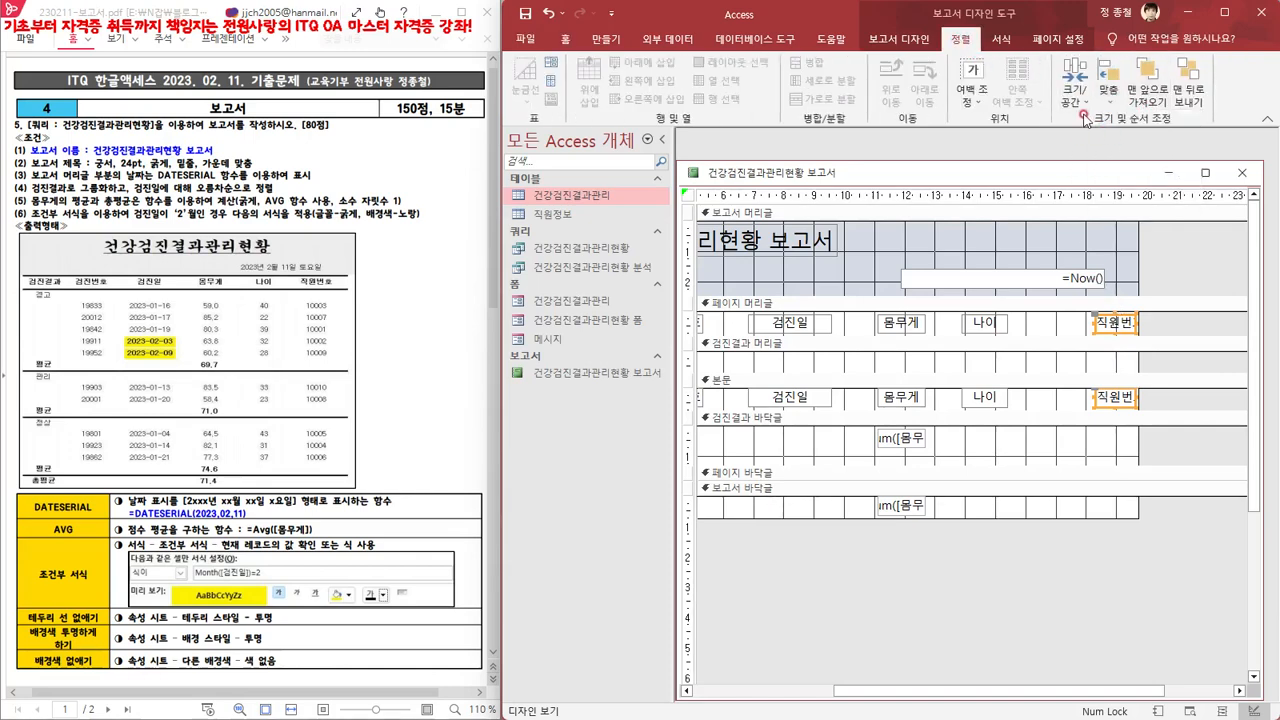
click(1075, 82)
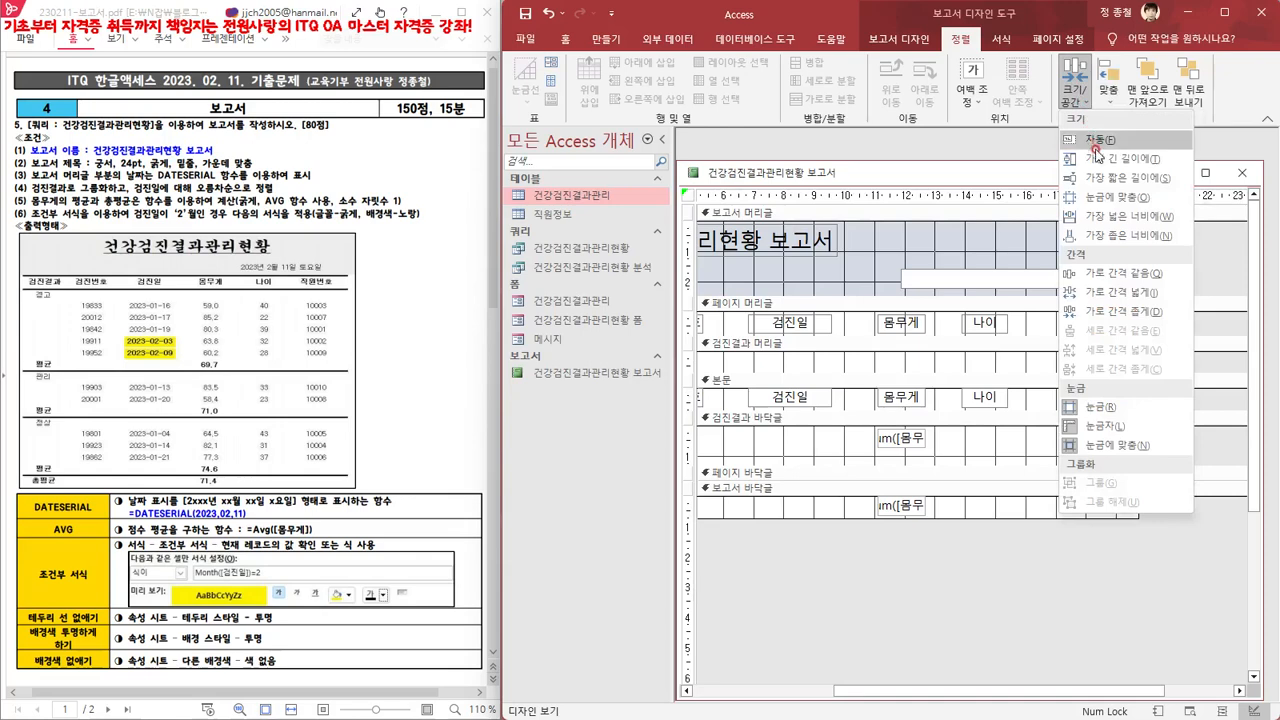
click(1101, 238)
Move the 직원번호 heading and field together about 0.9 cm to the left
key(Left)
key(Left)
key(Left)
key(Left)
key(Left)
key(Left)
key(Left)
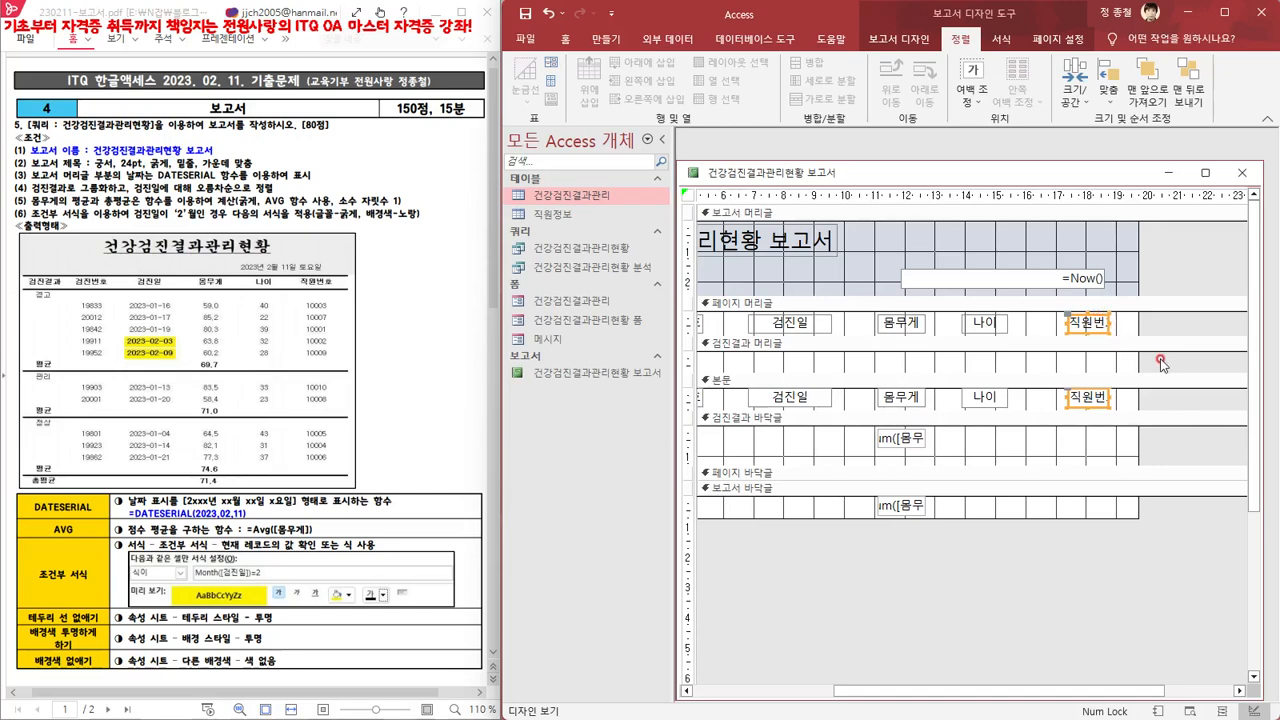
Widen the 직원번호 heading and field to about 2 cm, nudging them slightly left, and center their text
drag(1110, 322, 1127, 325)
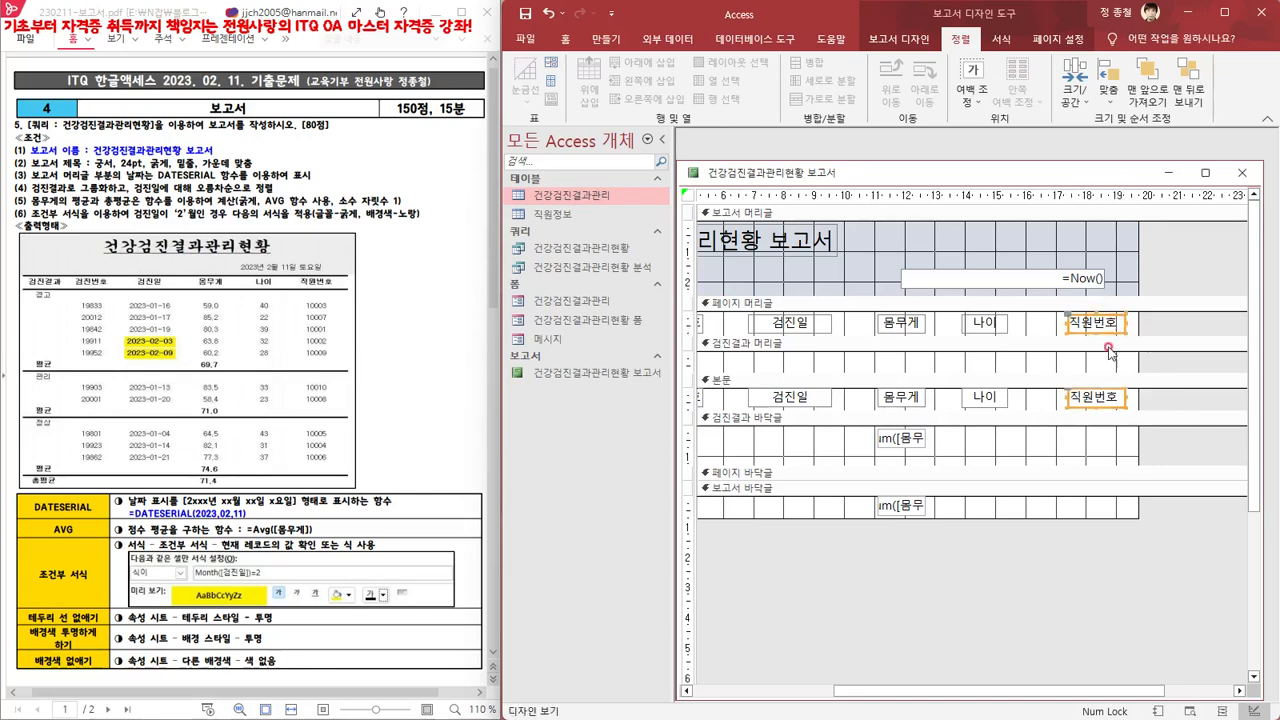
key(Left)
key(Left)
key(Left)
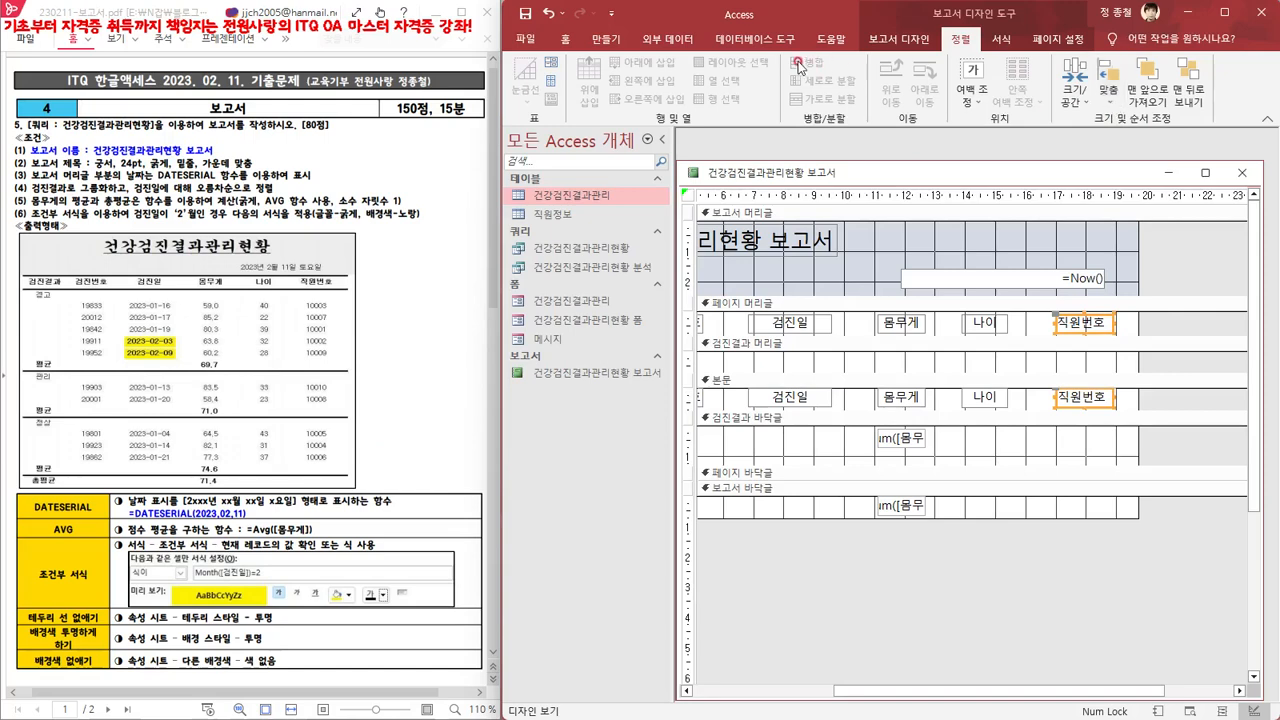
click(570, 39)
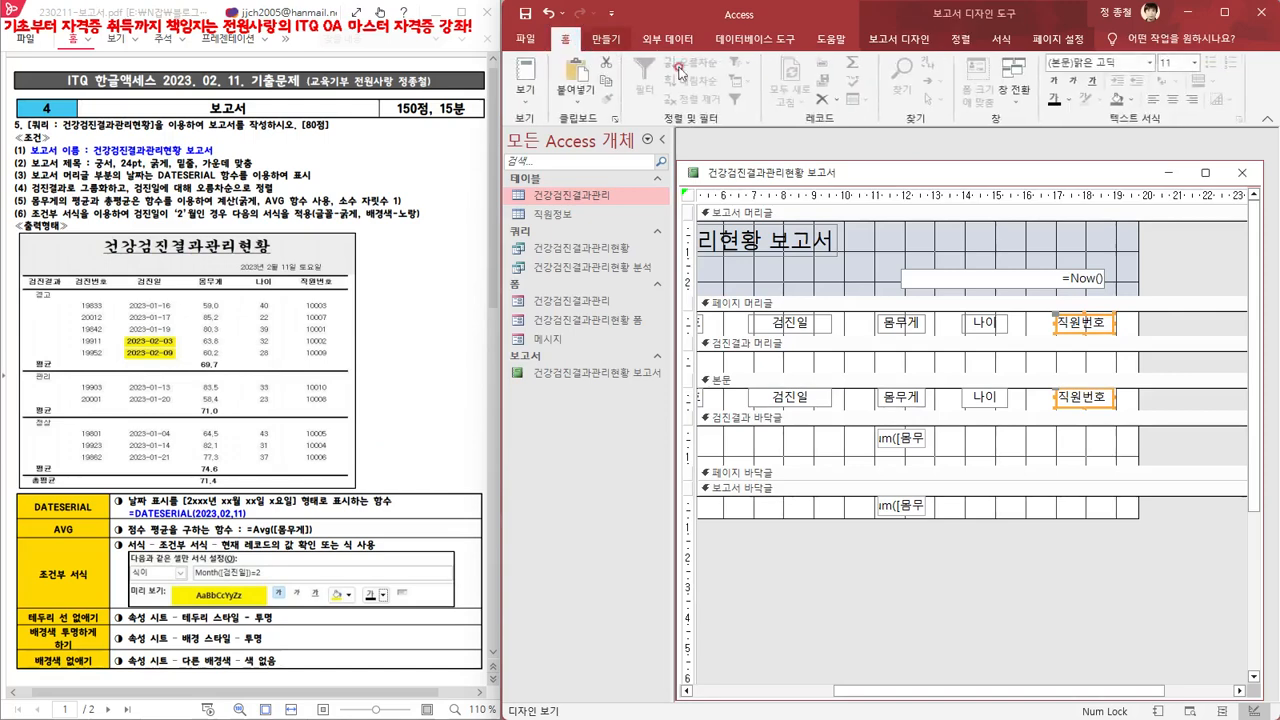
click(1174, 106)
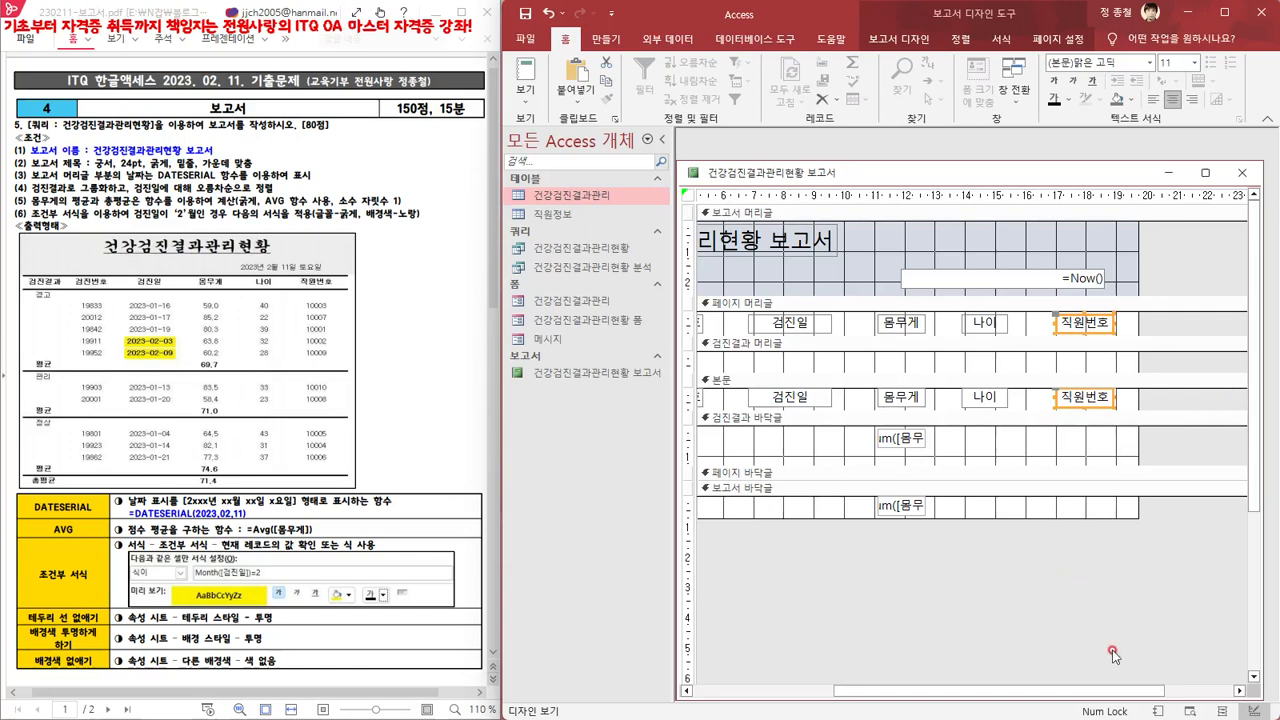
Make all column headings in the page header section, from 검진결과 to 직원번호, bold
drag(1087, 692, 876, 690)
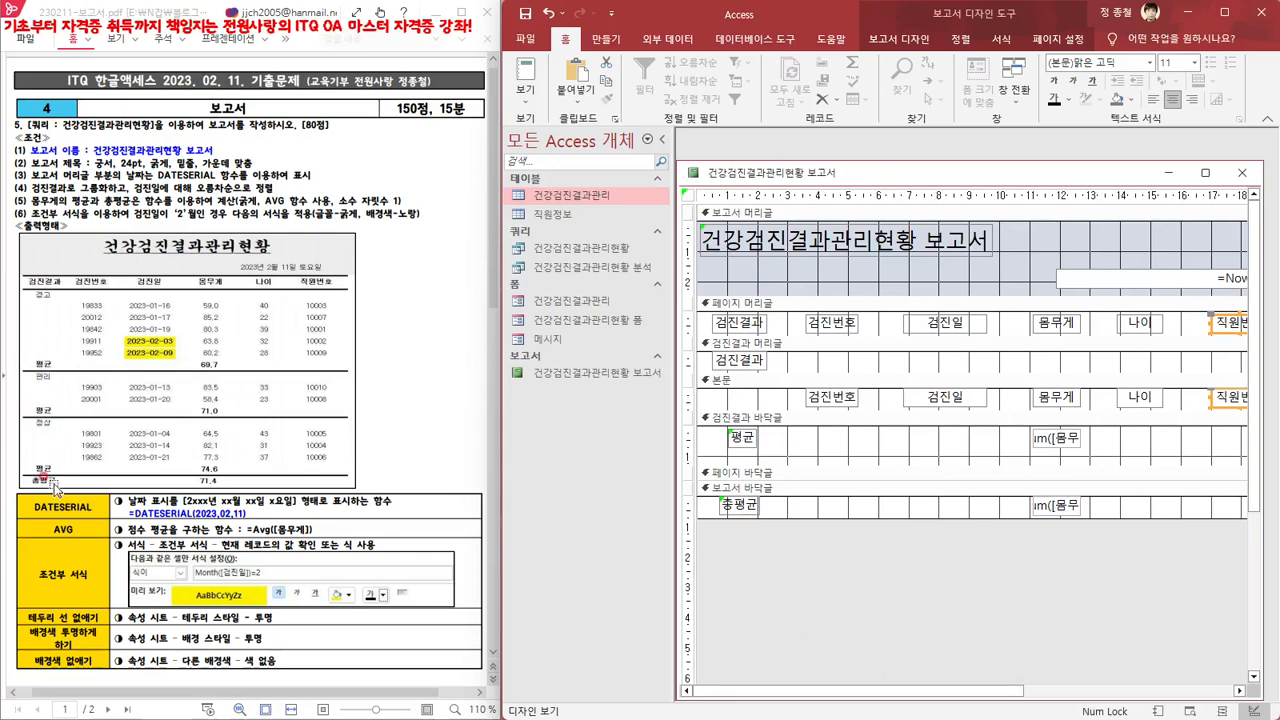
click(686, 322)
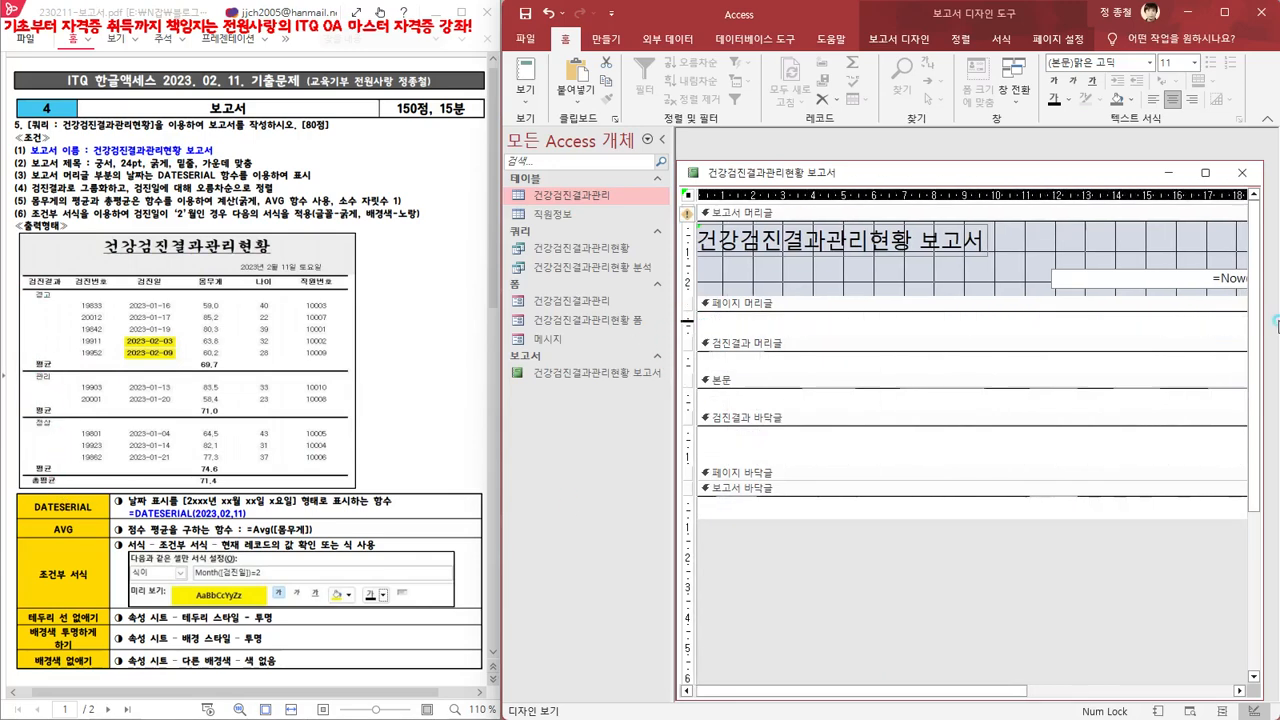
drag(1246, 324, 1172, 328)
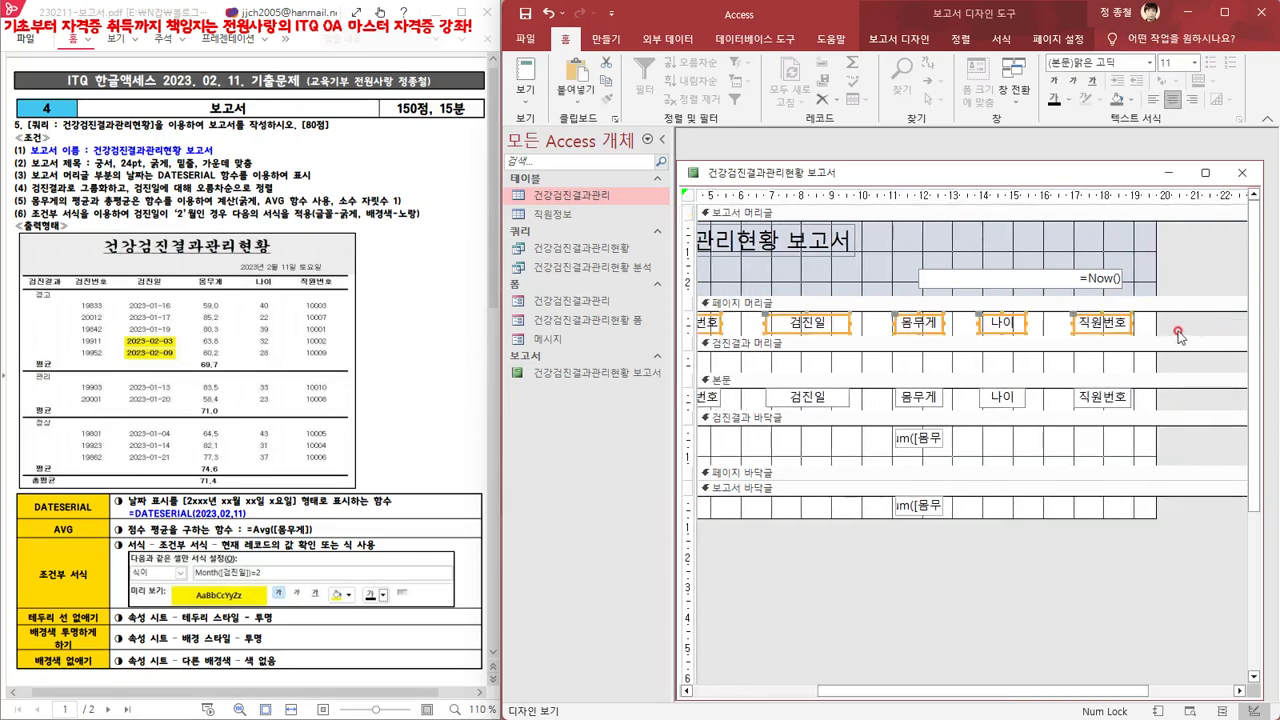
click(1052, 82)
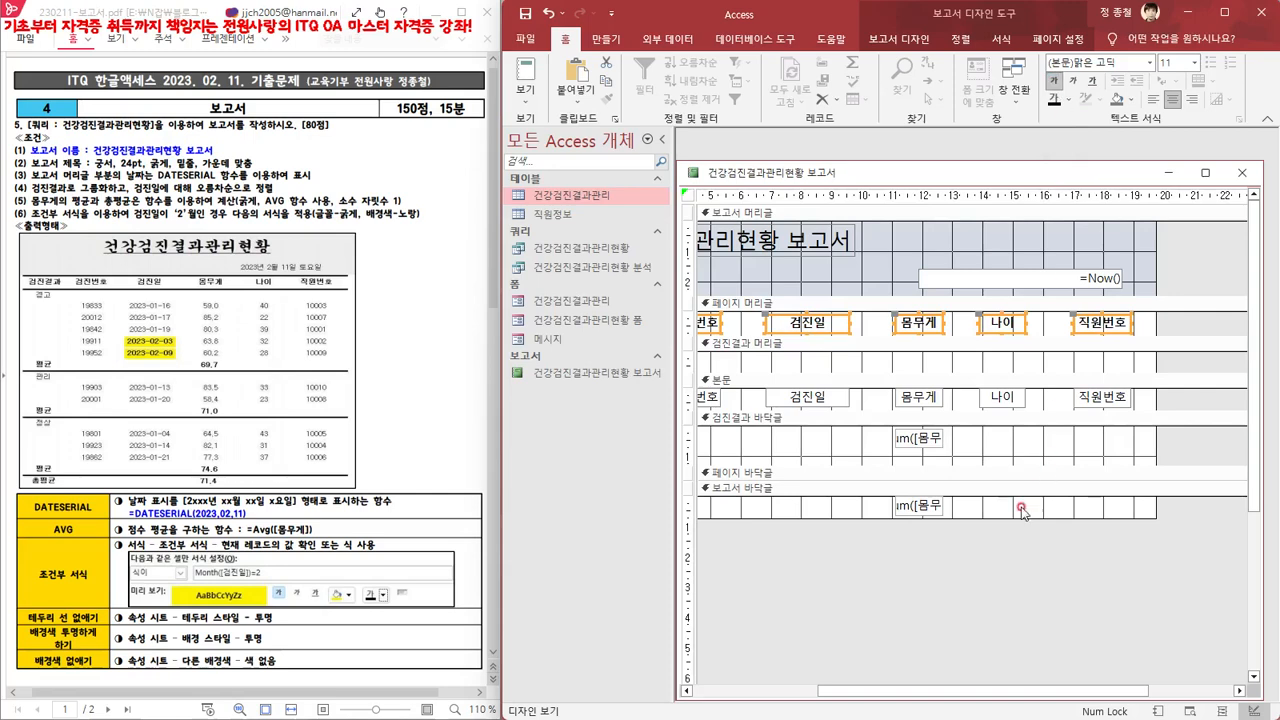
Make the 평균 and 총평균 labels and both =Sum([몸무게]) boxes in the group and report footers bold
drag(1016, 693, 894, 693)
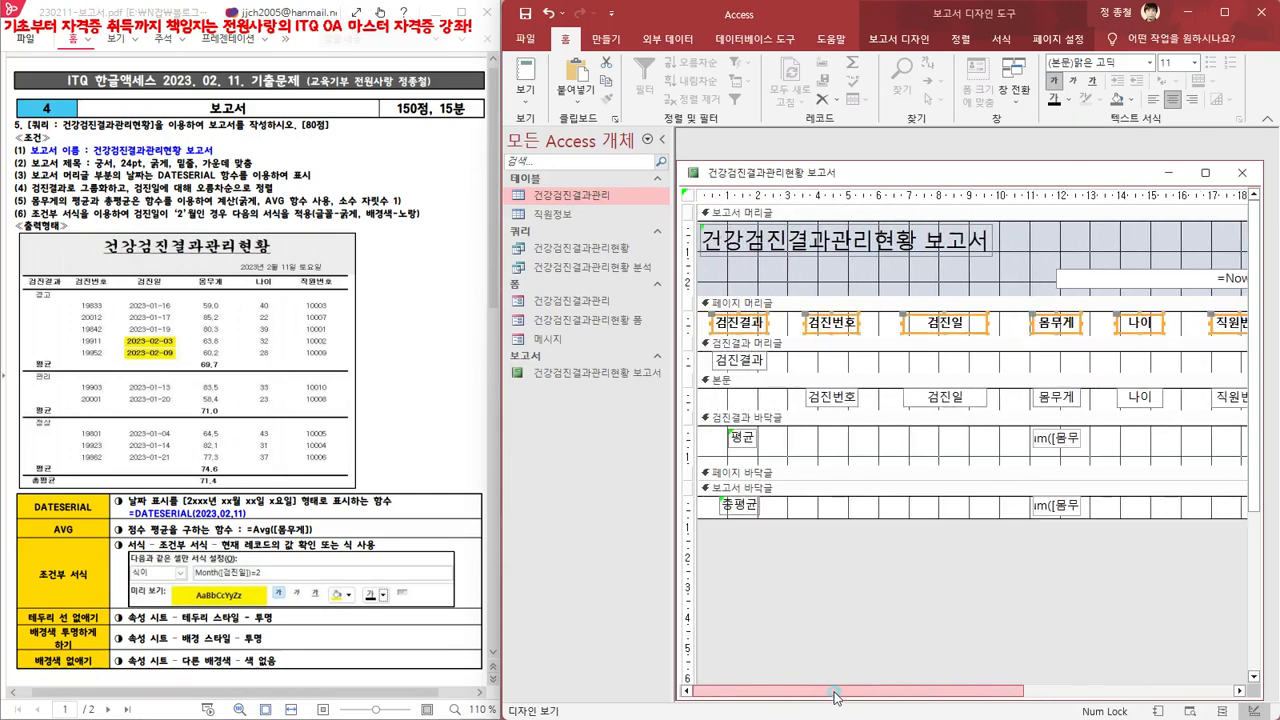
click(743, 578)
drag(743, 578, 782, 396)
click(1054, 82)
drag(1047, 550, 1047, 416)
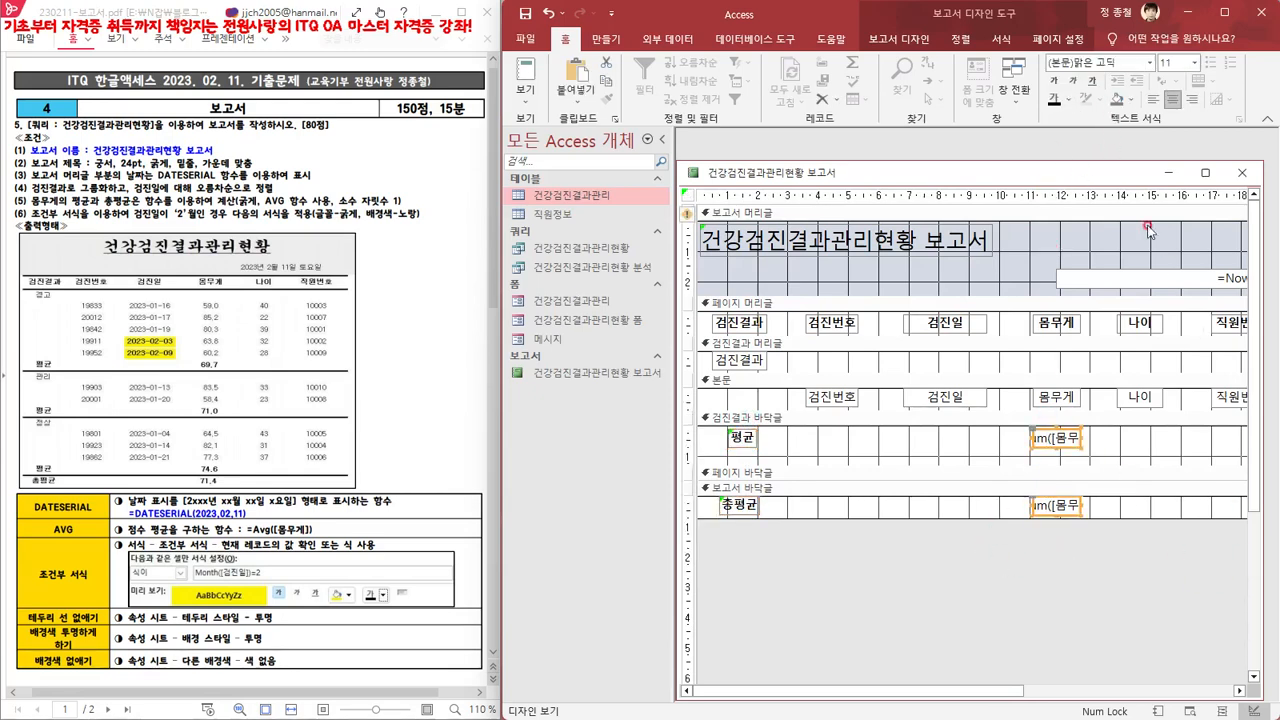
click(1054, 82)
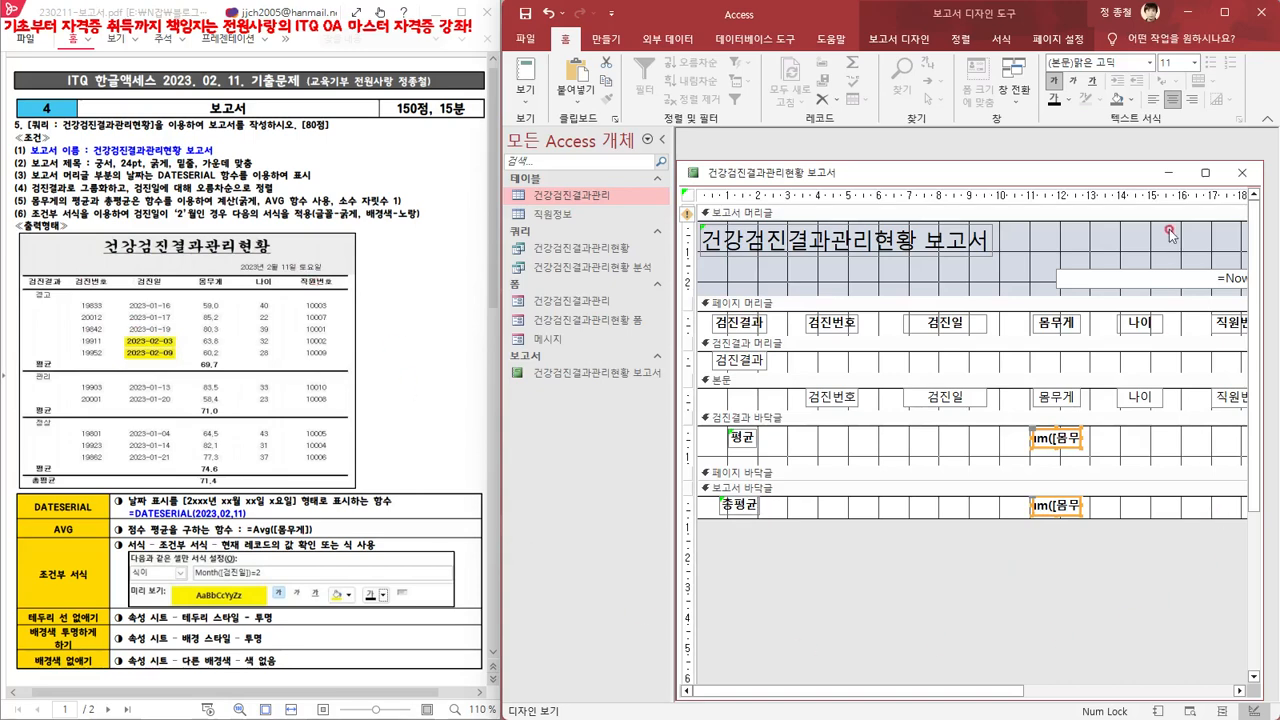
Draw a horizontal line about 19.3 cm long across the page header section, just above the column headings
click(895, 41)
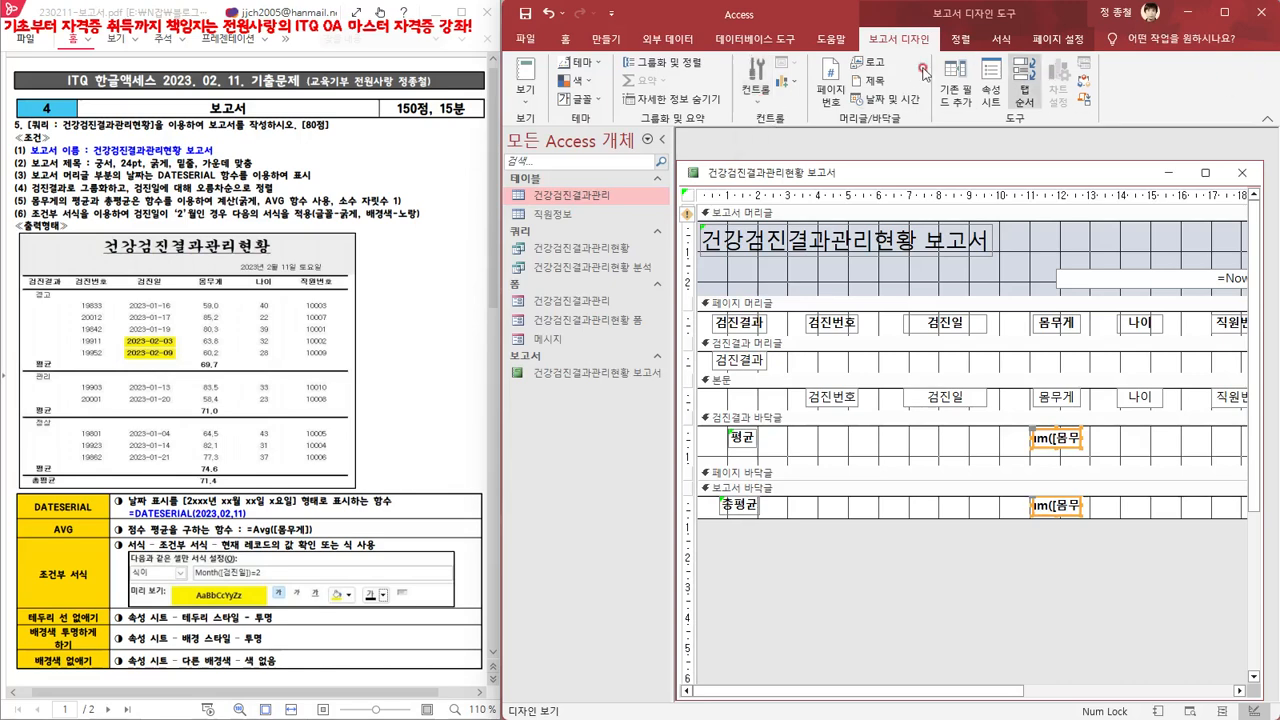
click(759, 104)
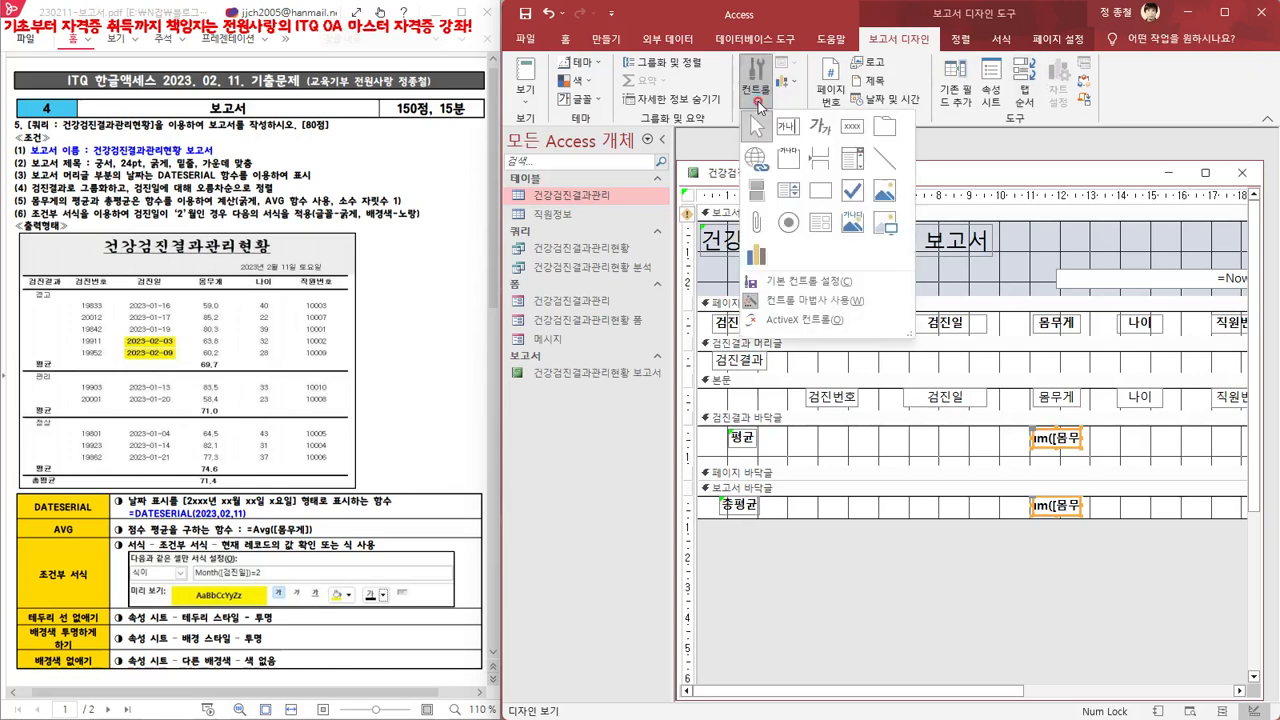
click(881, 160)
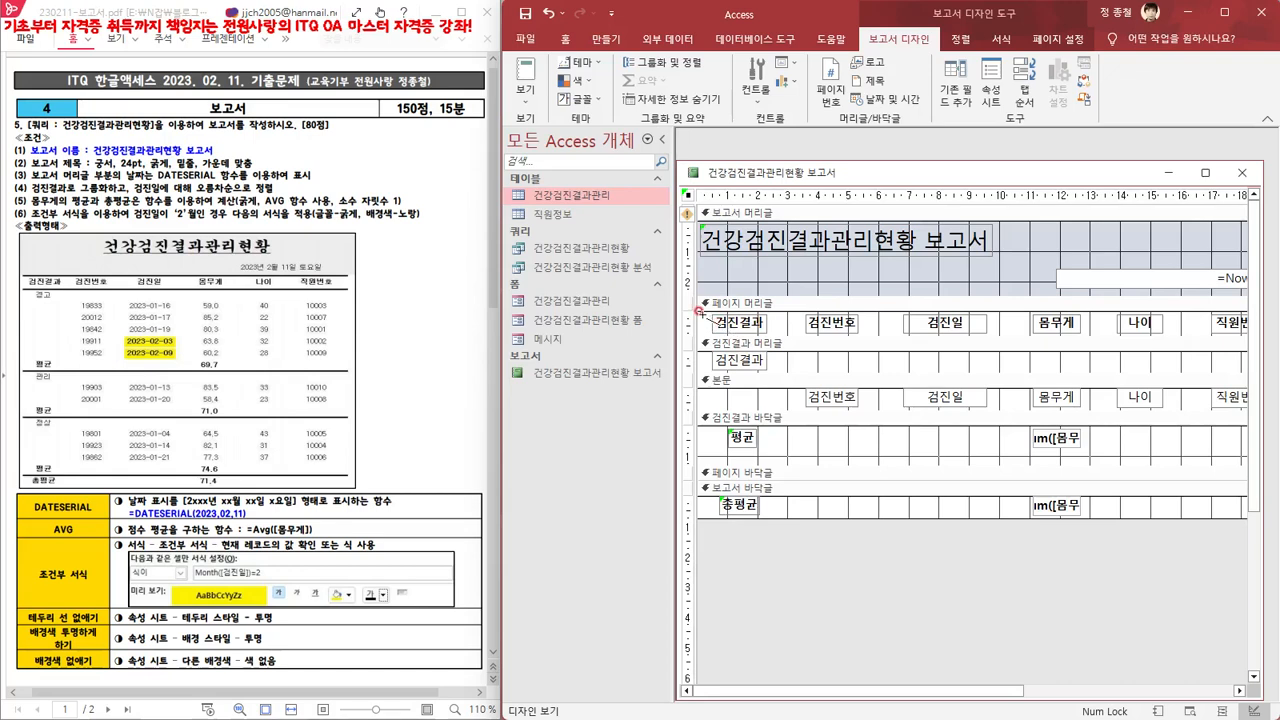
drag(698, 312, 1094, 315)
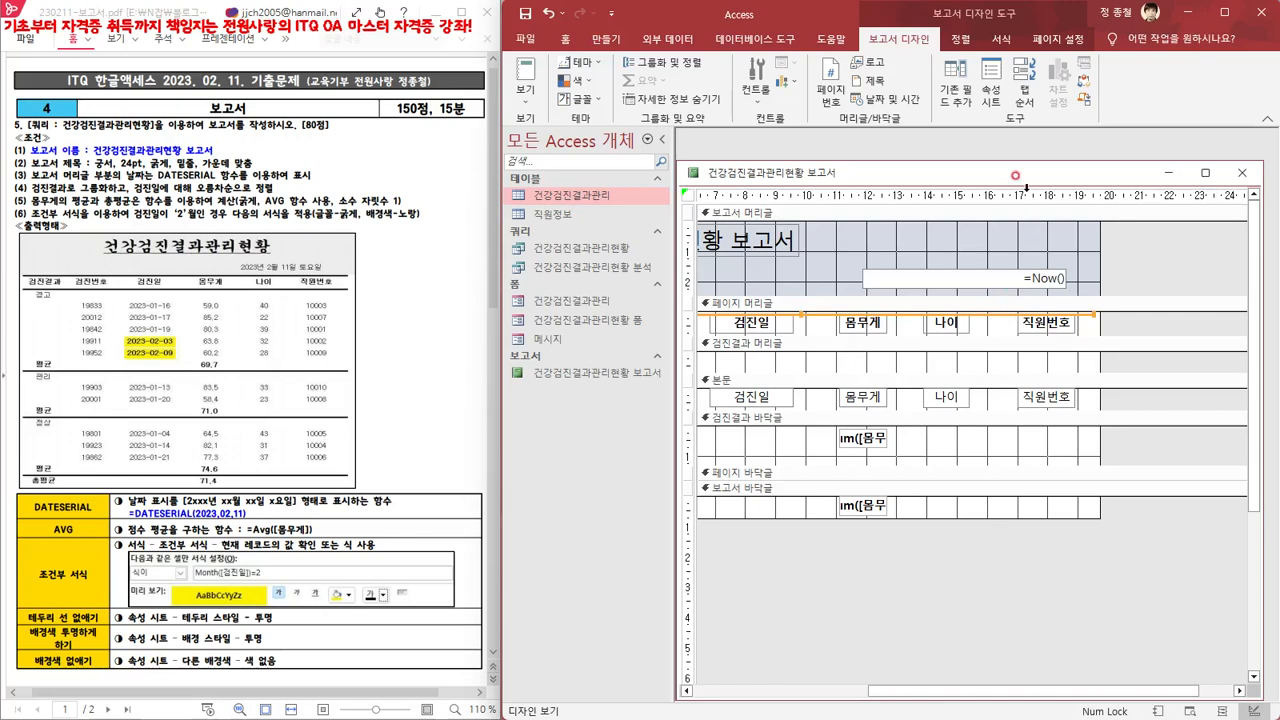
Set the border width of the line above the column headings to 2 pt
click(1088, 322)
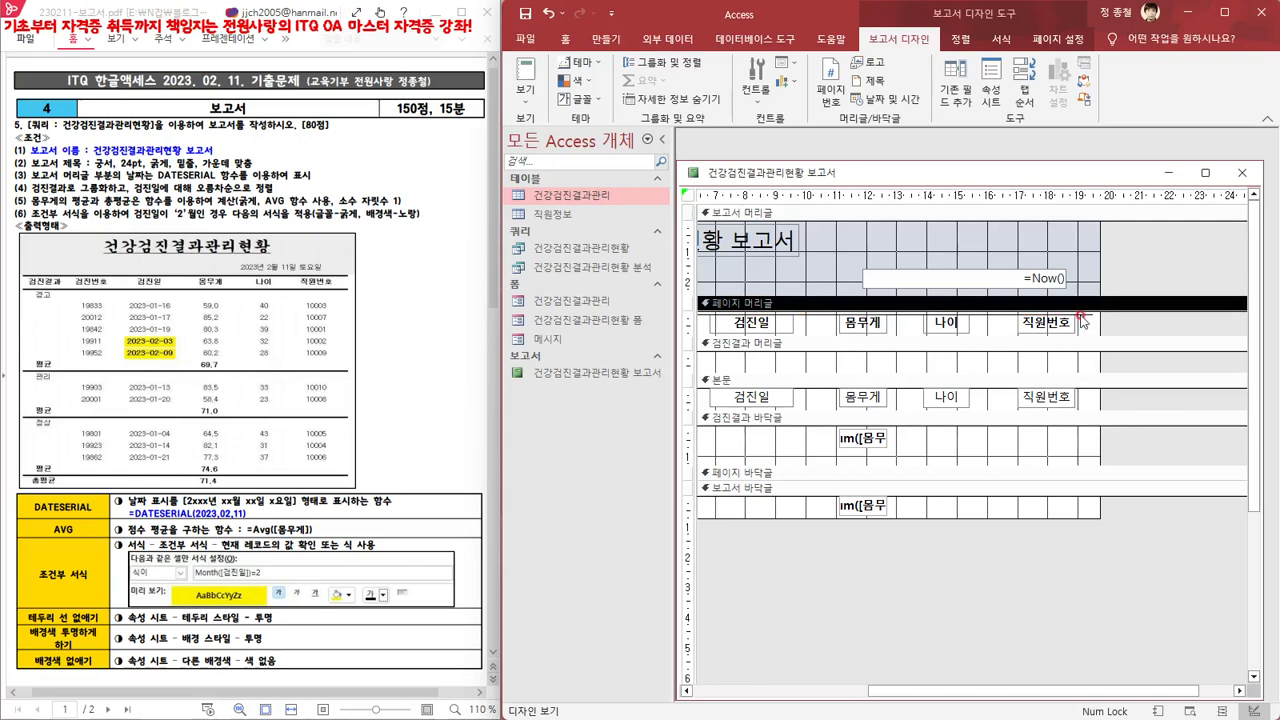
click(1083, 315)
click(1083, 327)
click(1083, 316)
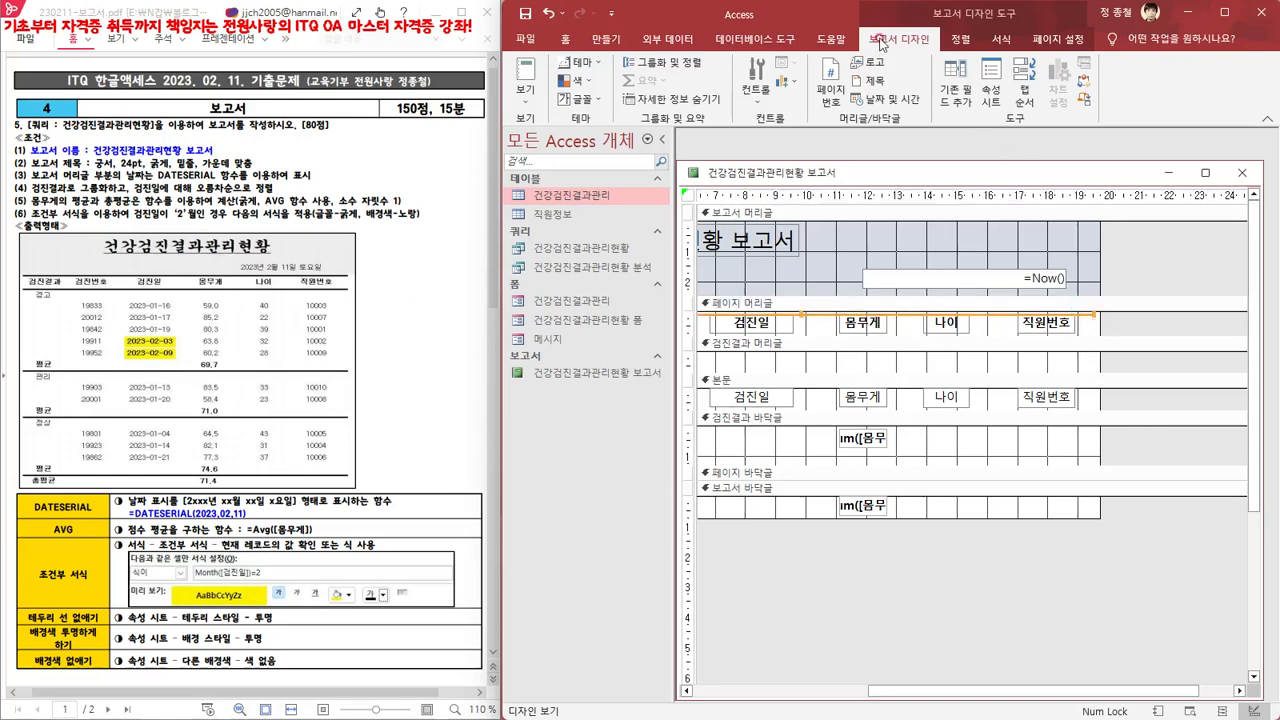
click(990, 80)
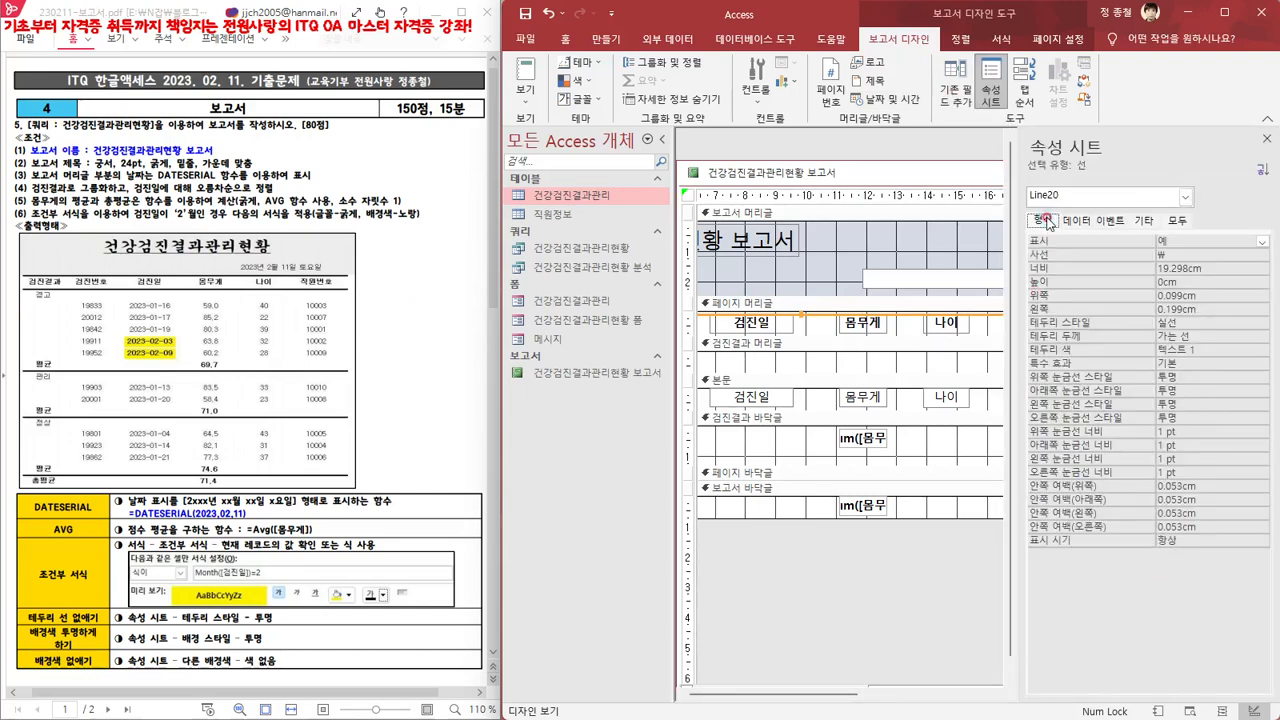
click(1086, 337)
click(1198, 337)
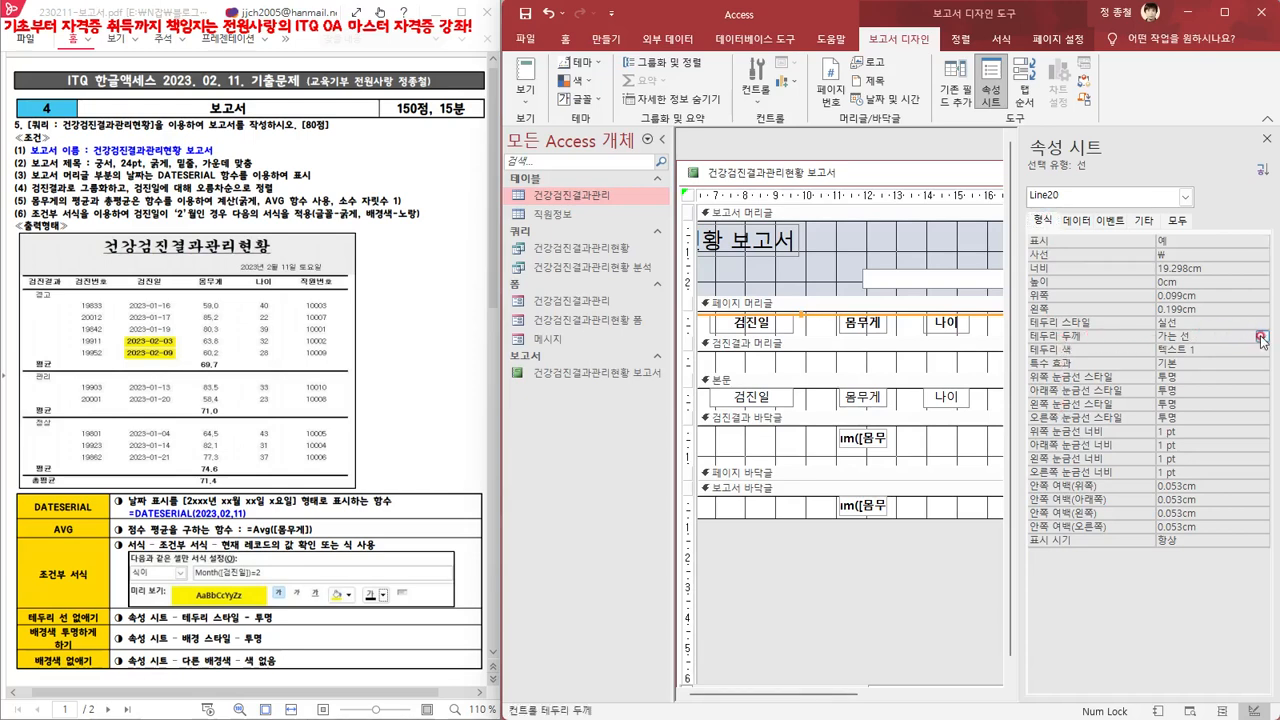
click(1262, 337)
click(1217, 374)
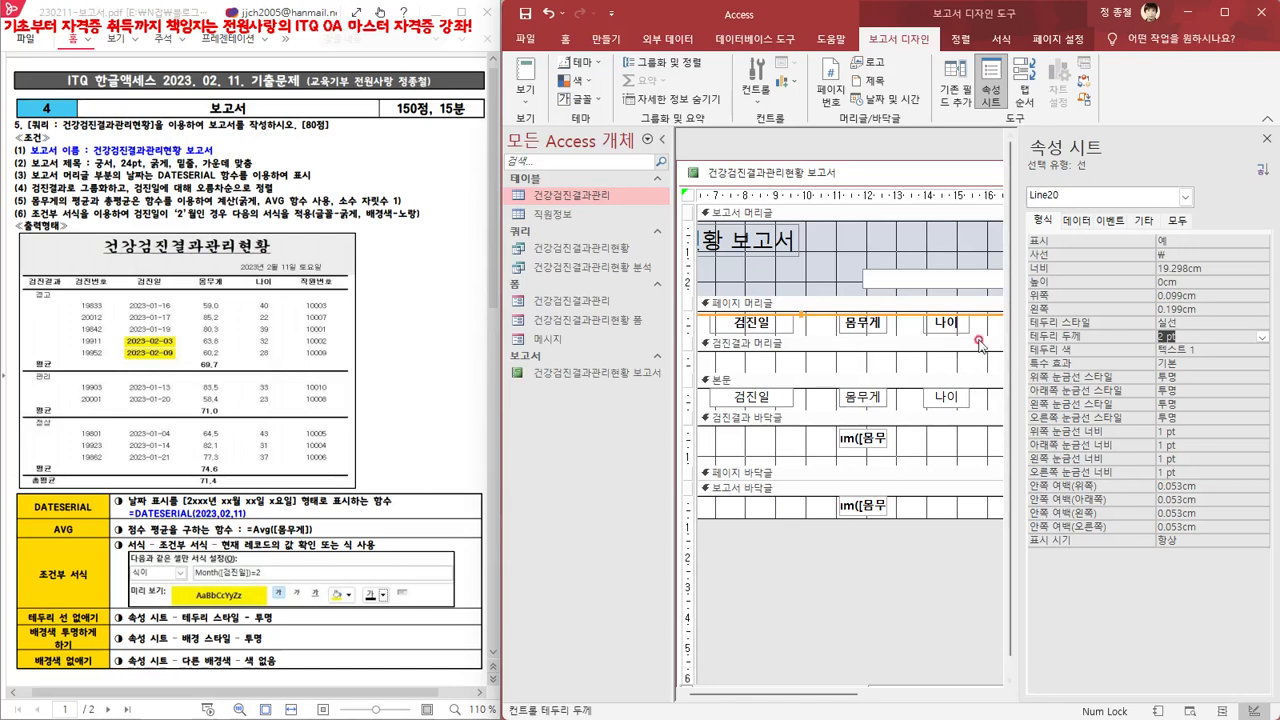
click(1268, 141)
Nudge the line up to the top edge of the page header section, then check it in Report View and return to Design View
click(1090, 330)
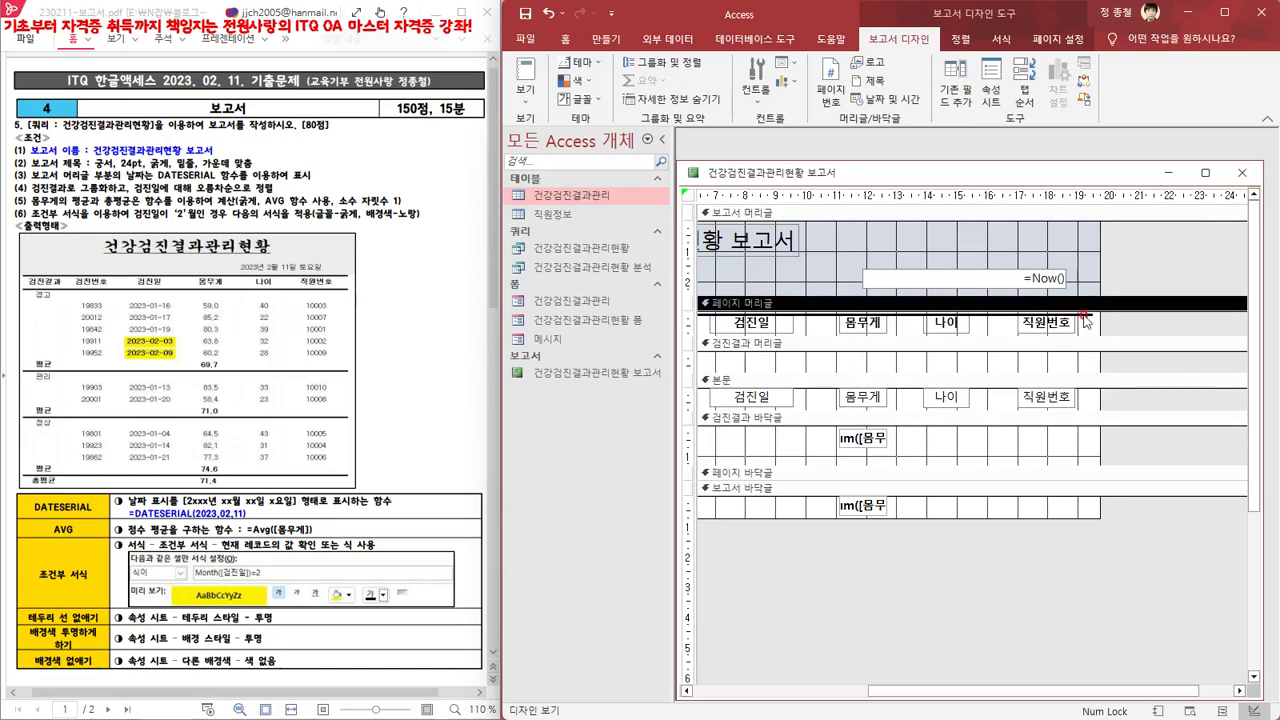
click(1088, 316)
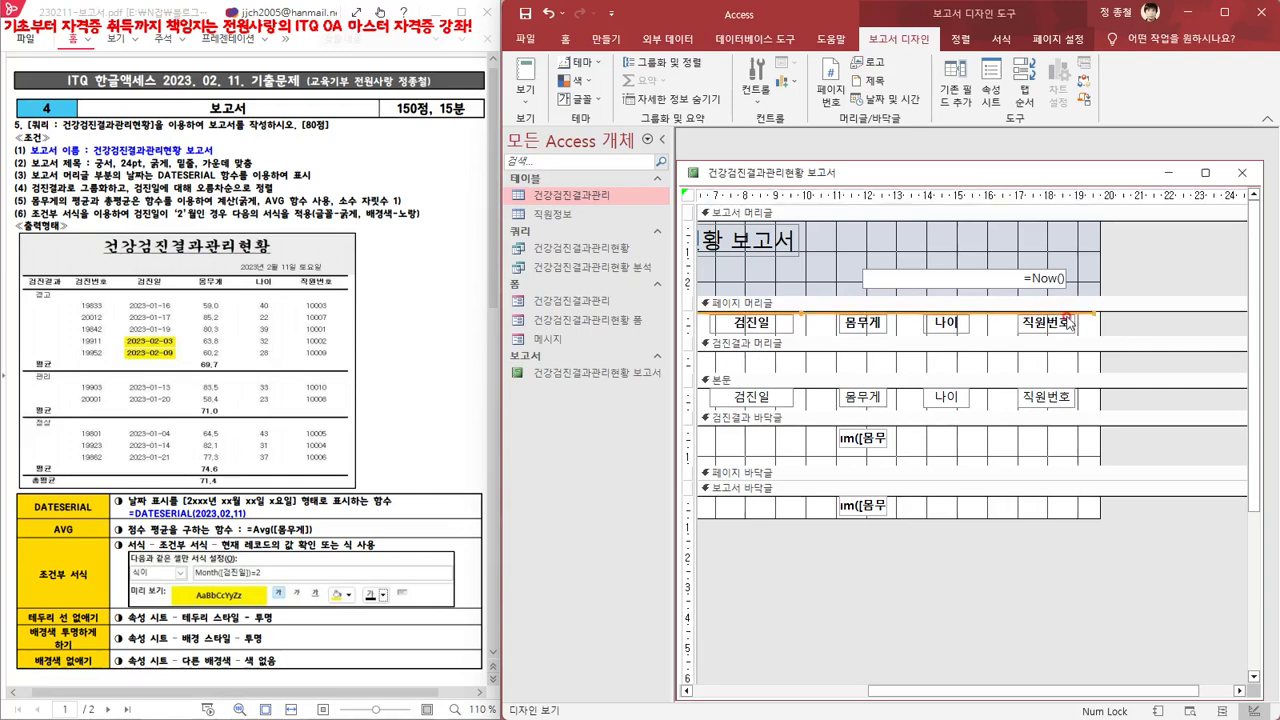
right_click(930, 172)
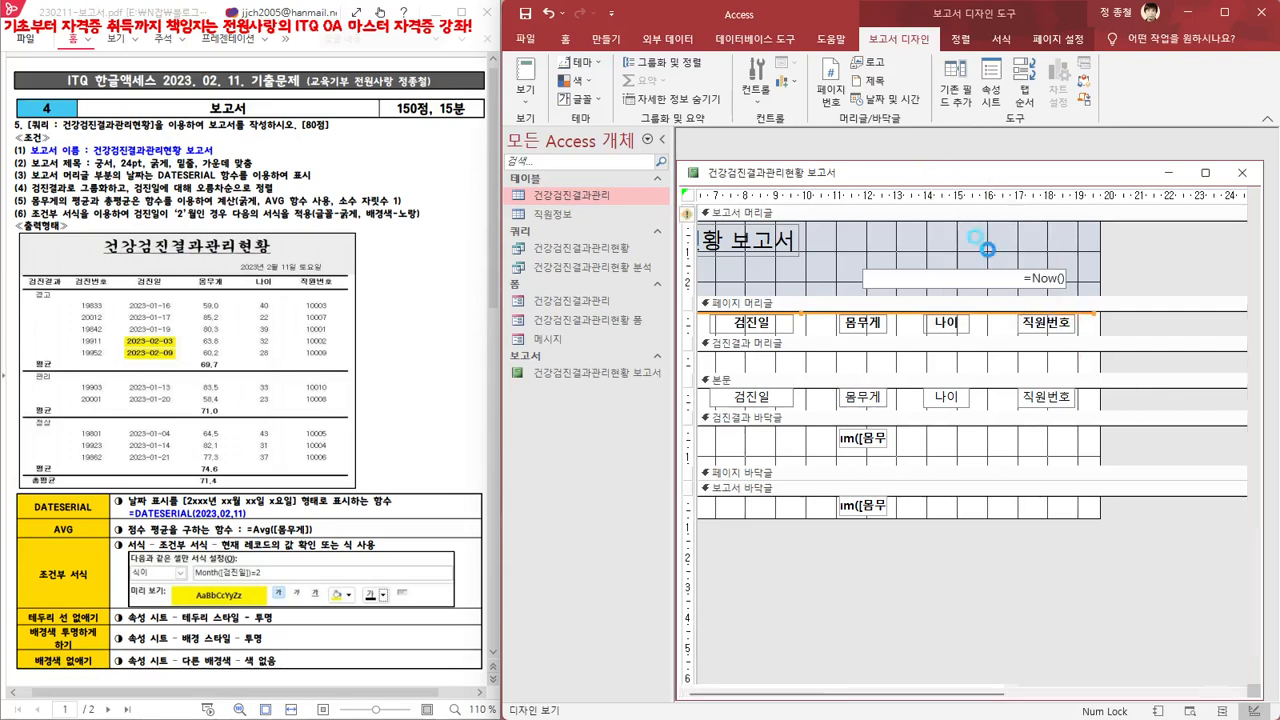
click(989, 251)
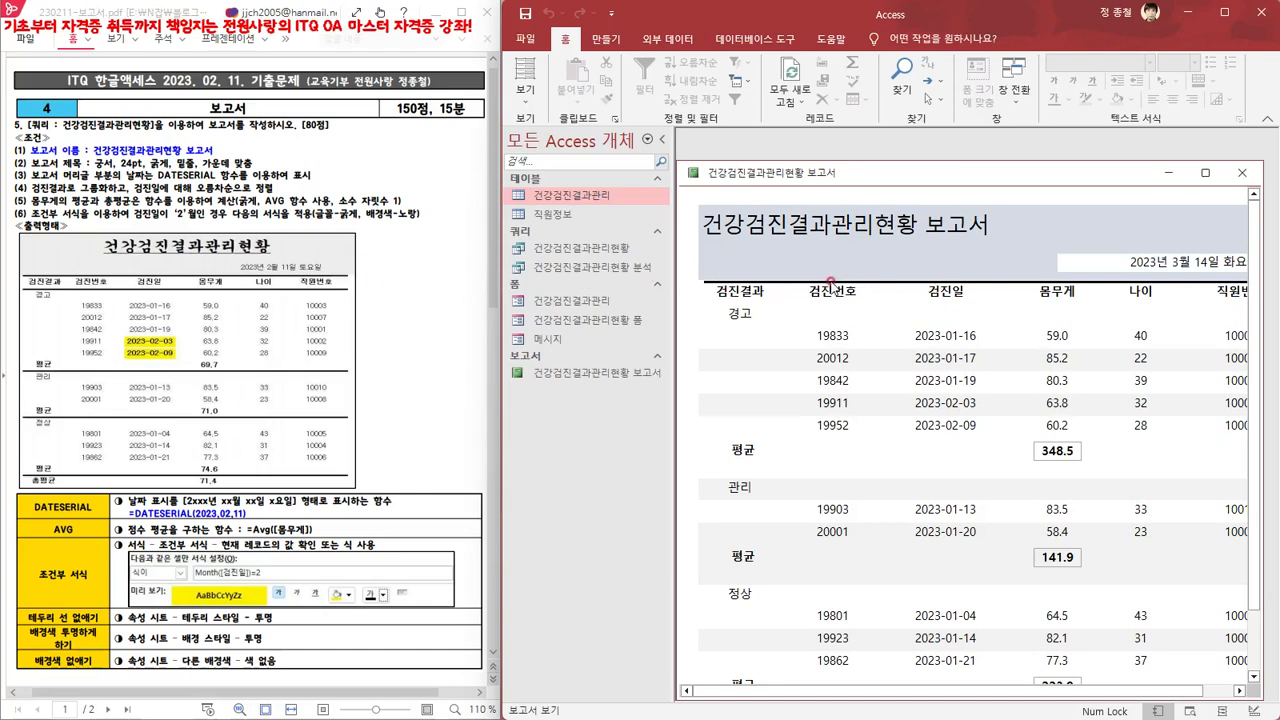
right_click(940, 174)
click(985, 280)
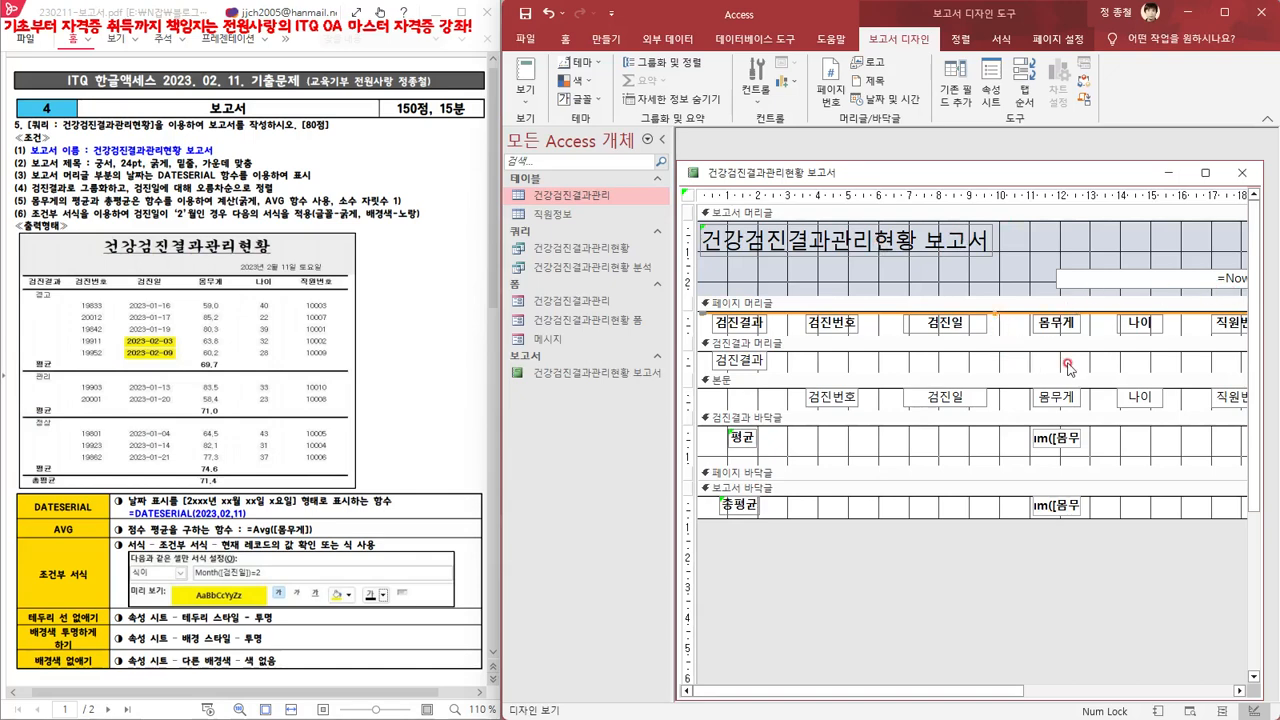
Paste two copies of the page header line and move the last one into the 검진결과 footer, just below the 평균 label
key(ctrl+v)
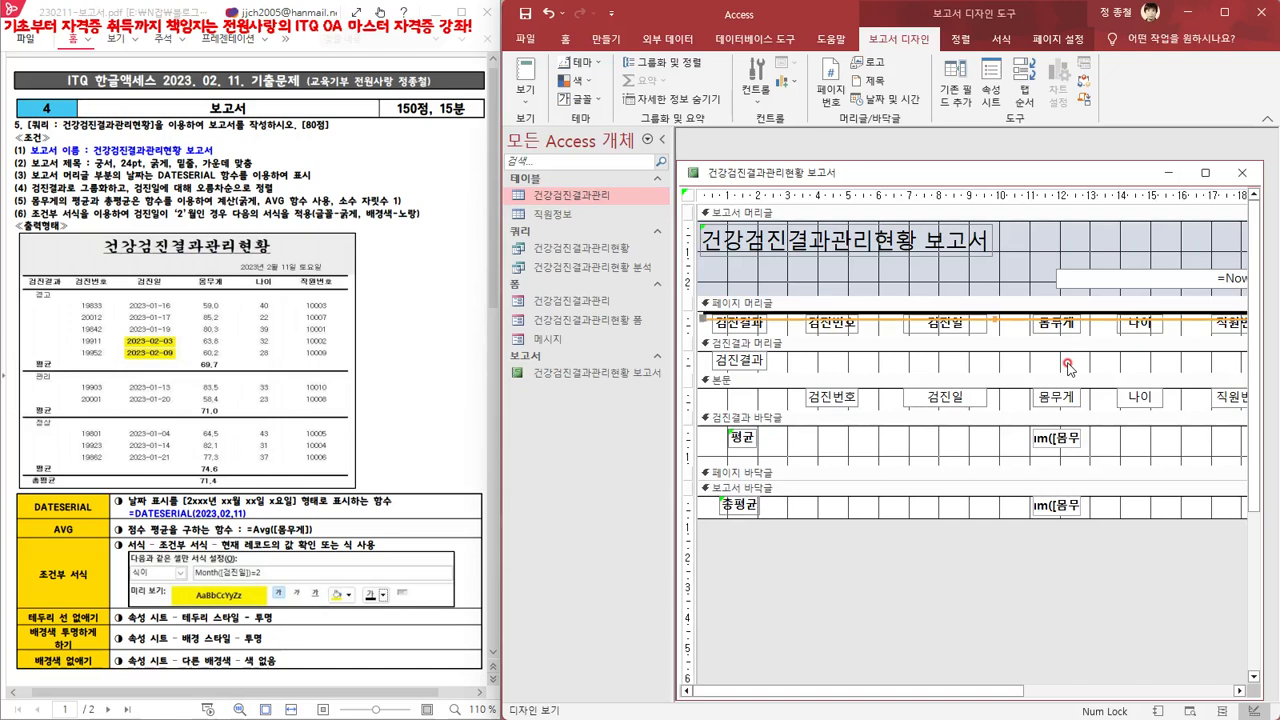
key(ctrl+v)
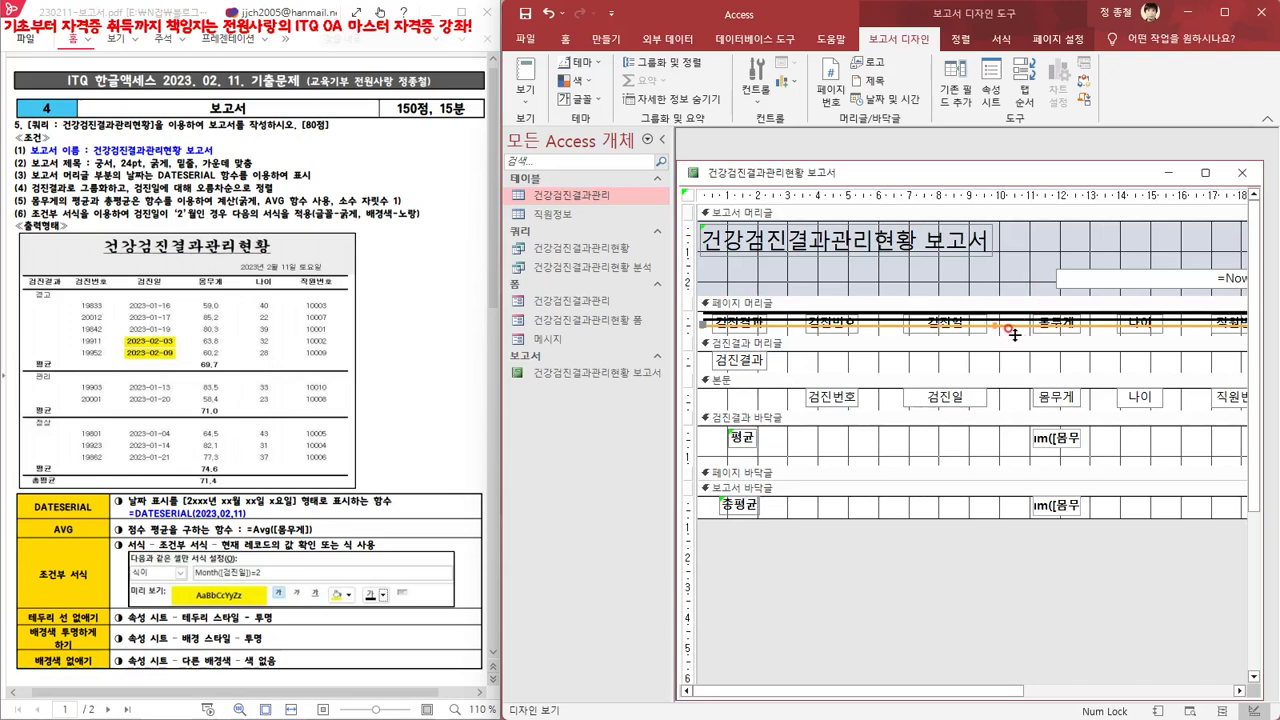
key(Down)
key(Down)
key(Down)
key(Down)
key(Down)
key(Down)
key(Down)
key(Down)
key(Down)
key(Down)
key(Down)
key(Down)
key(Down)
key(Down)
key(Down)
key(Down)
key(Down)
key(Down)
key(Down)
key(Down)
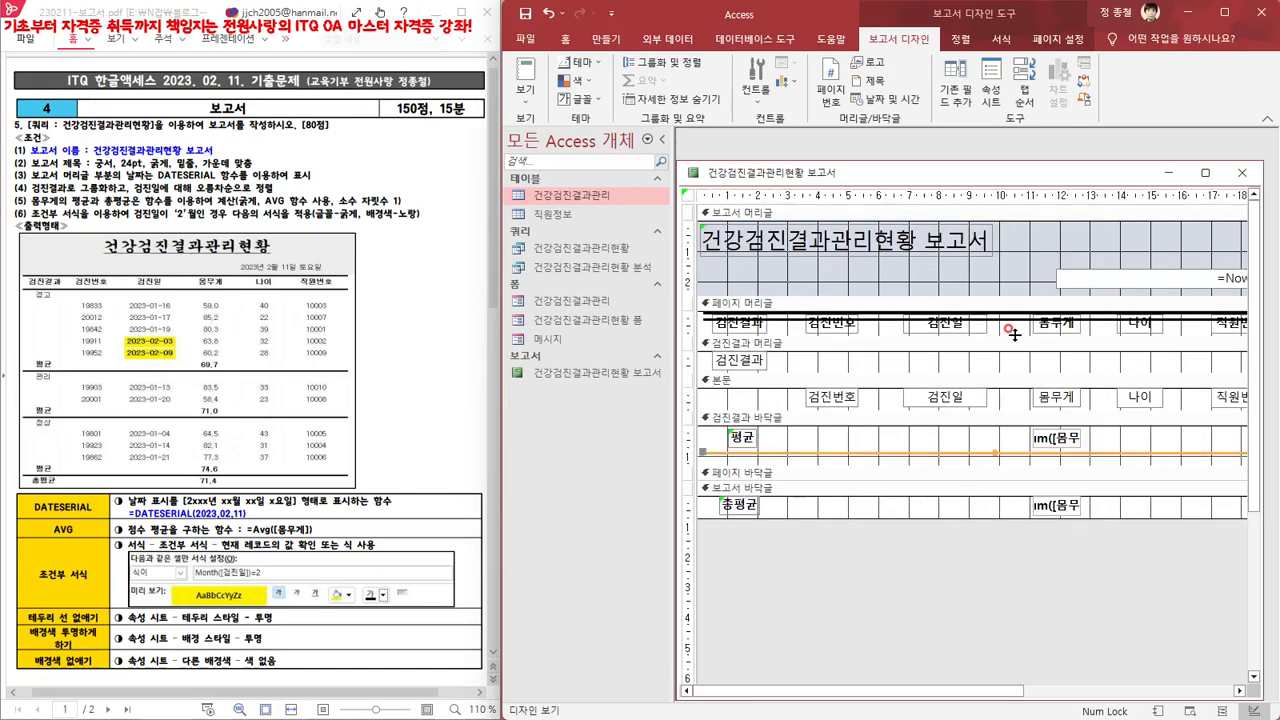
key(Up)
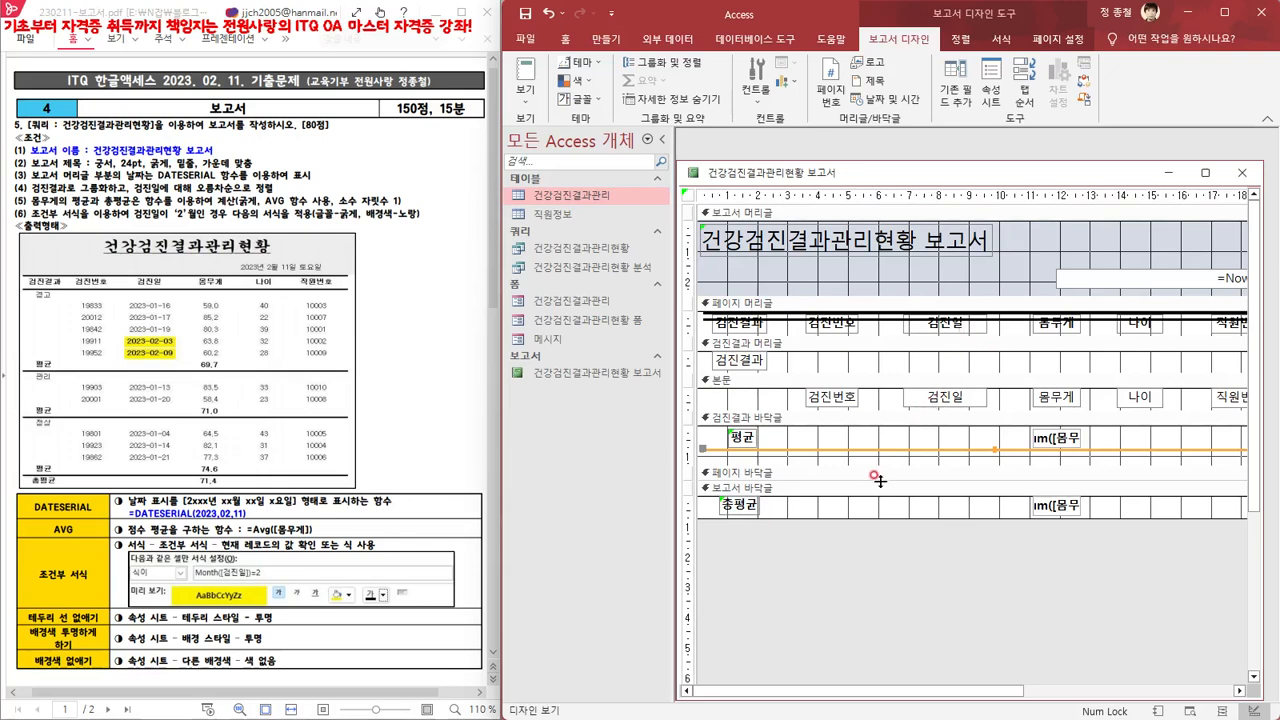
Reduce the height of the 검진결과 footer section so it ends just below its line
click(876, 451)
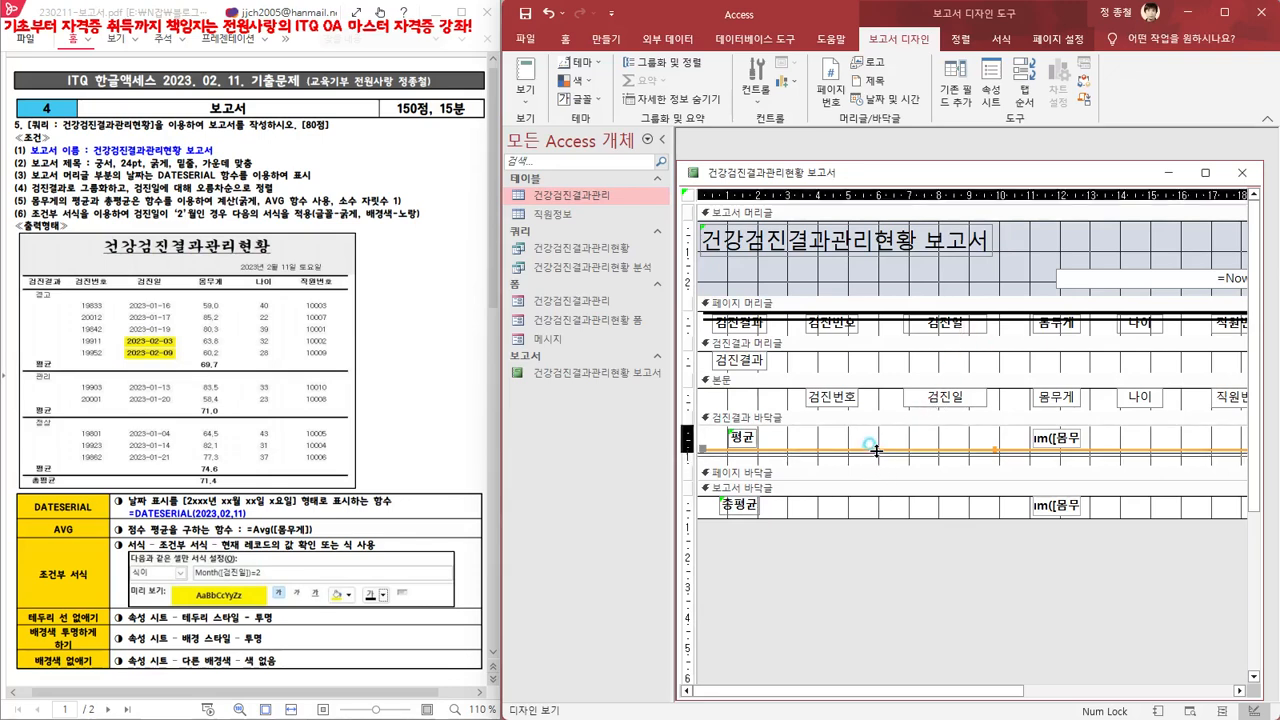
click(876, 450)
drag(876, 450, 876, 456)
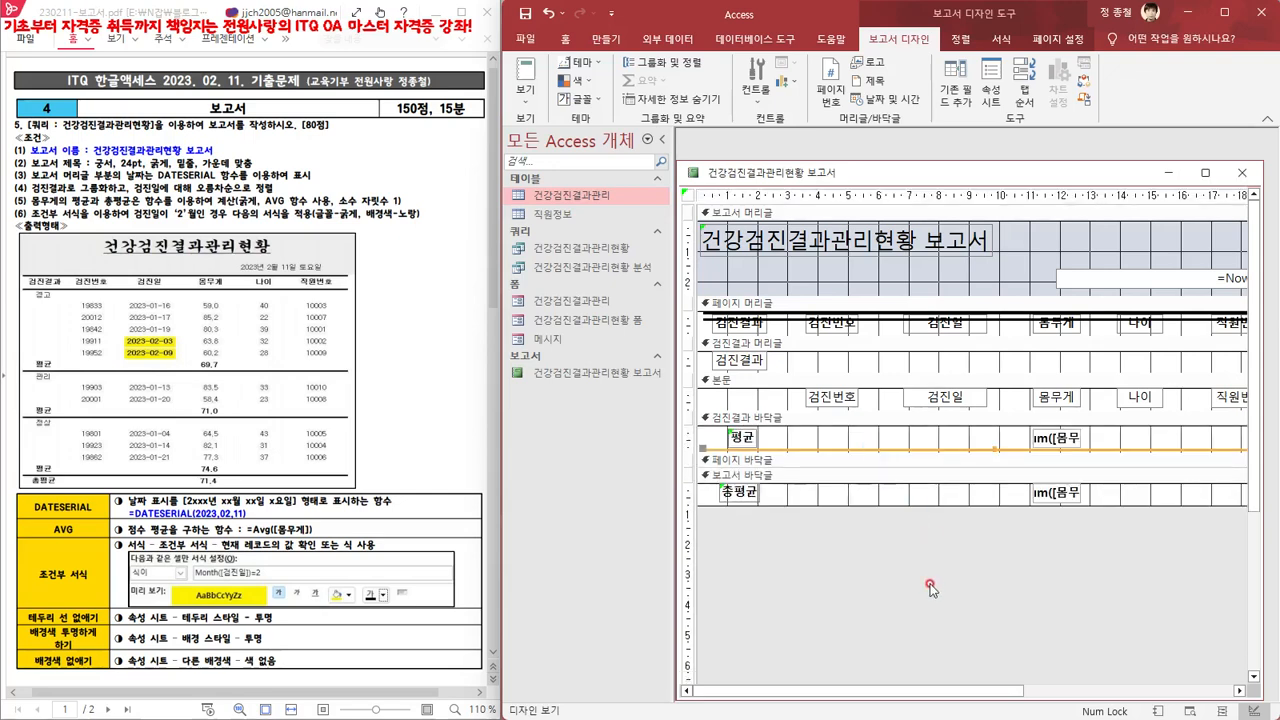
Move the other copied line below the column headings, along the lower edge of the page header section
click(1006, 318)
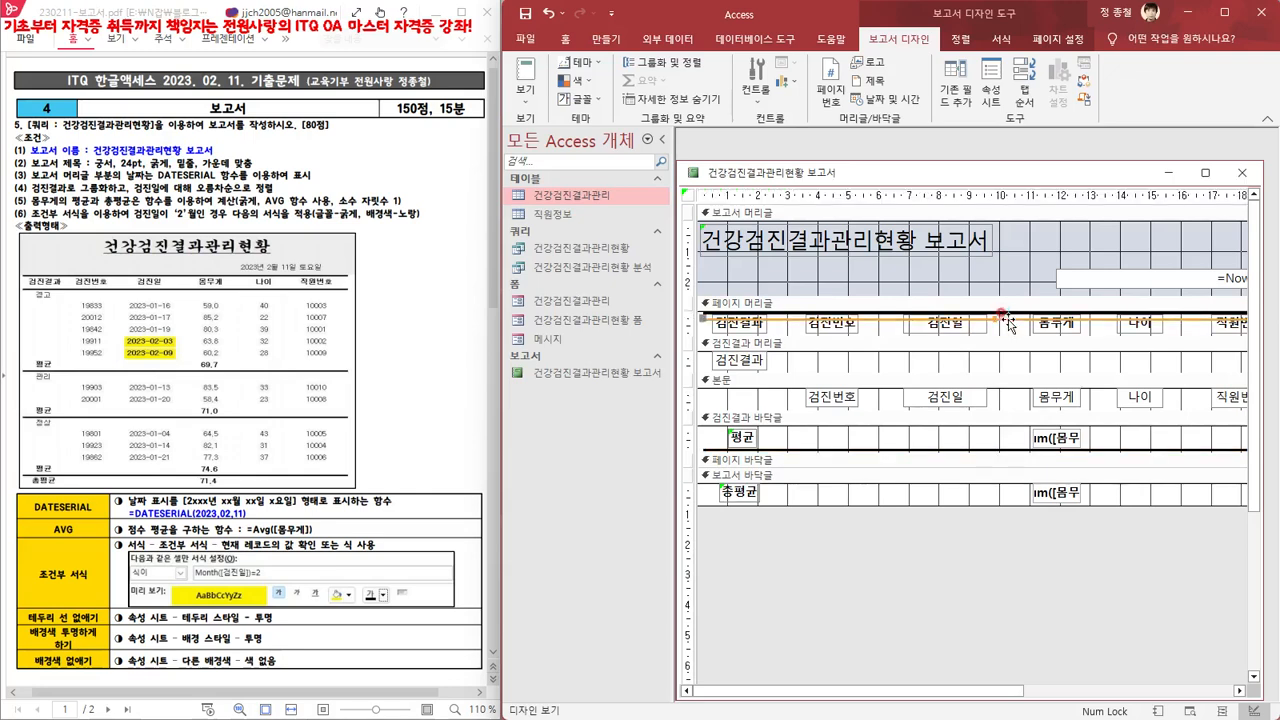
drag(1008, 321, 1010, 325)
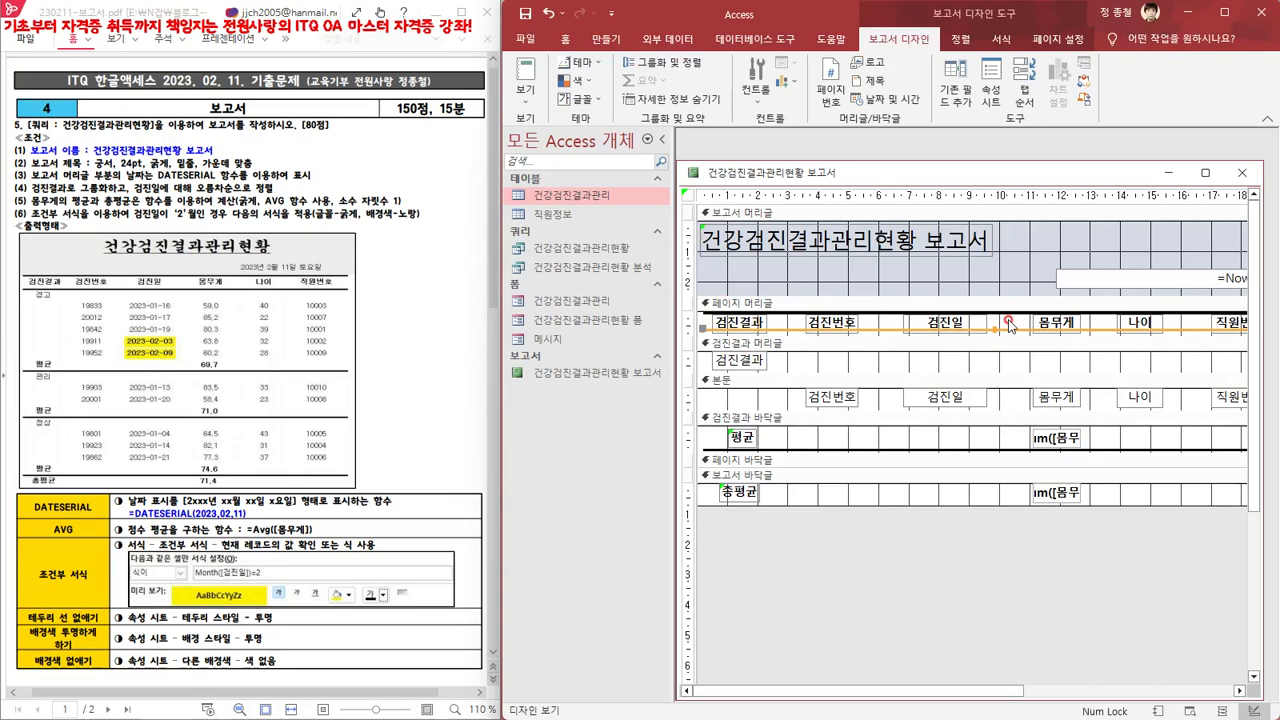
key(Down)
key(Down)
key(Down)
key(Down)
key(Down)
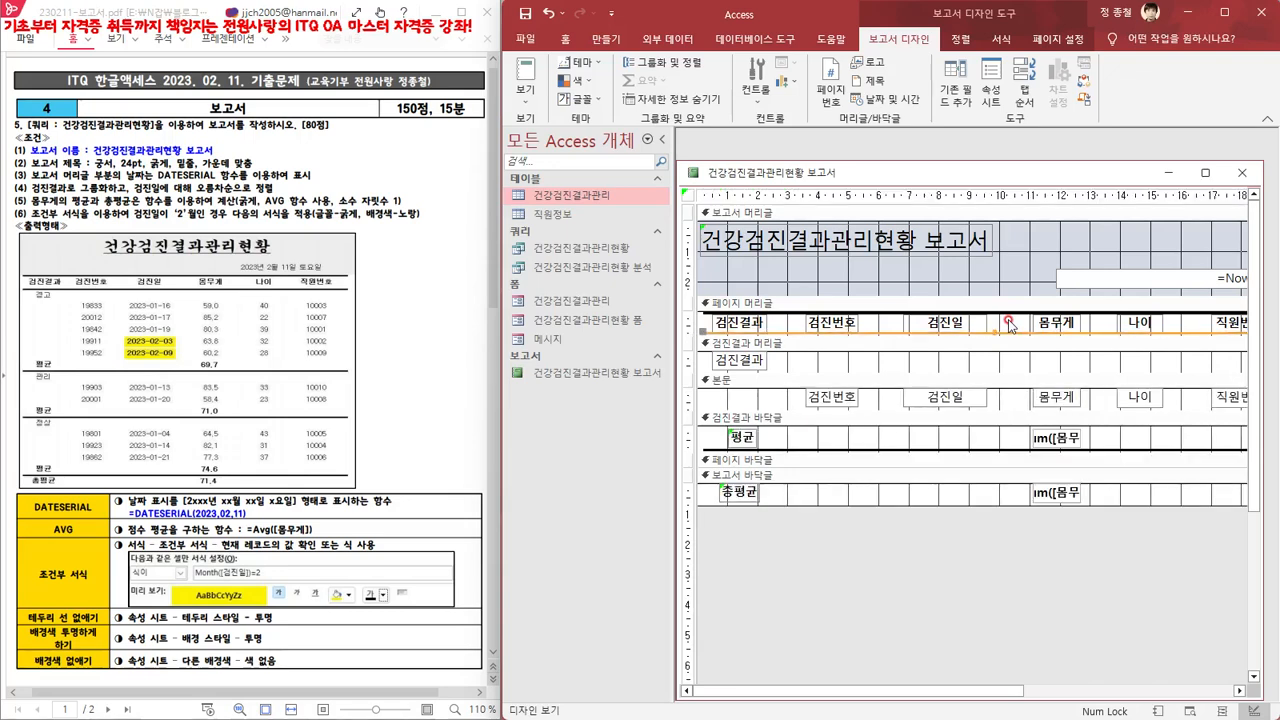
key(Down)
key(Down)
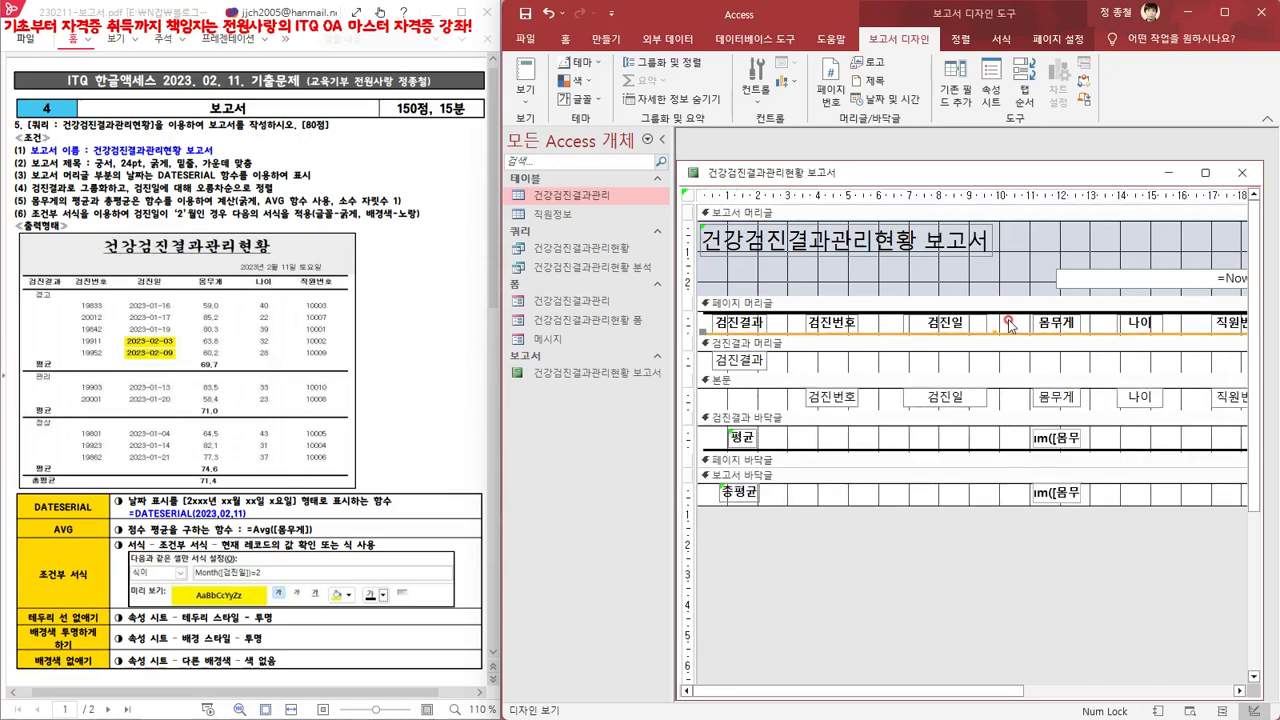
key(Up)
key(Up)
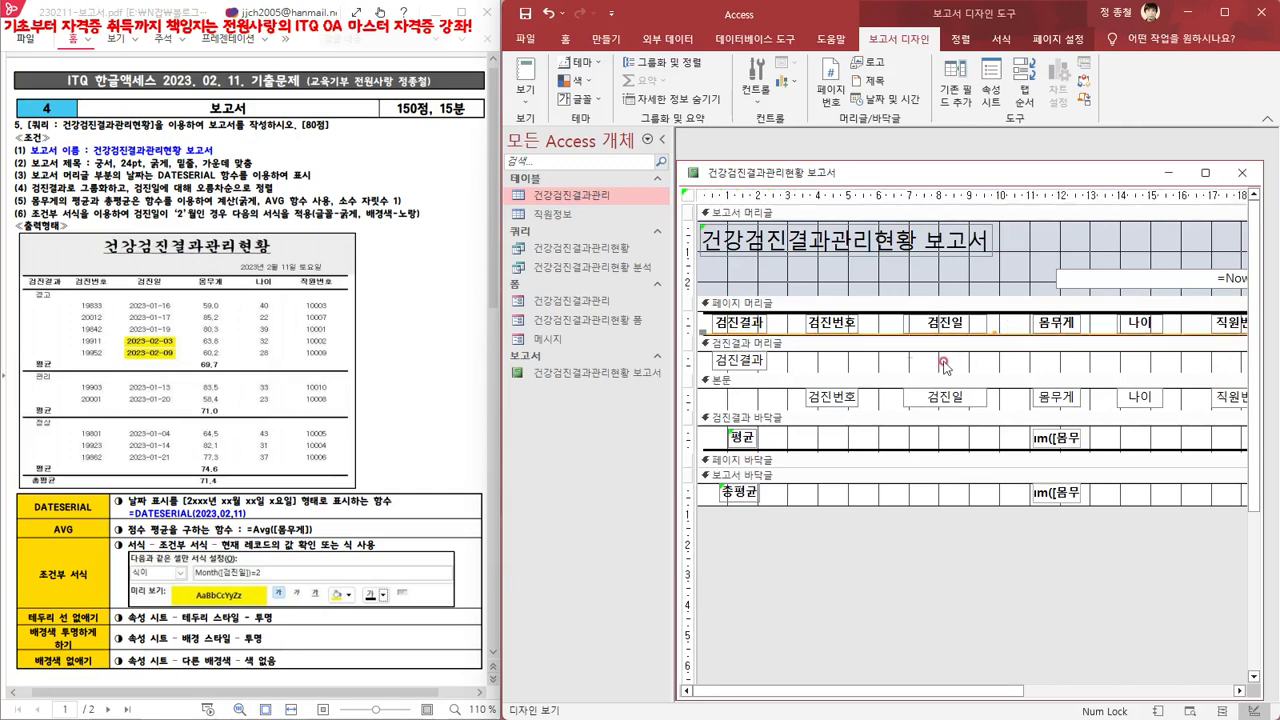
Check the placement of the lines in Report View, then return to Design View
right_click(897, 177)
click(960, 246)
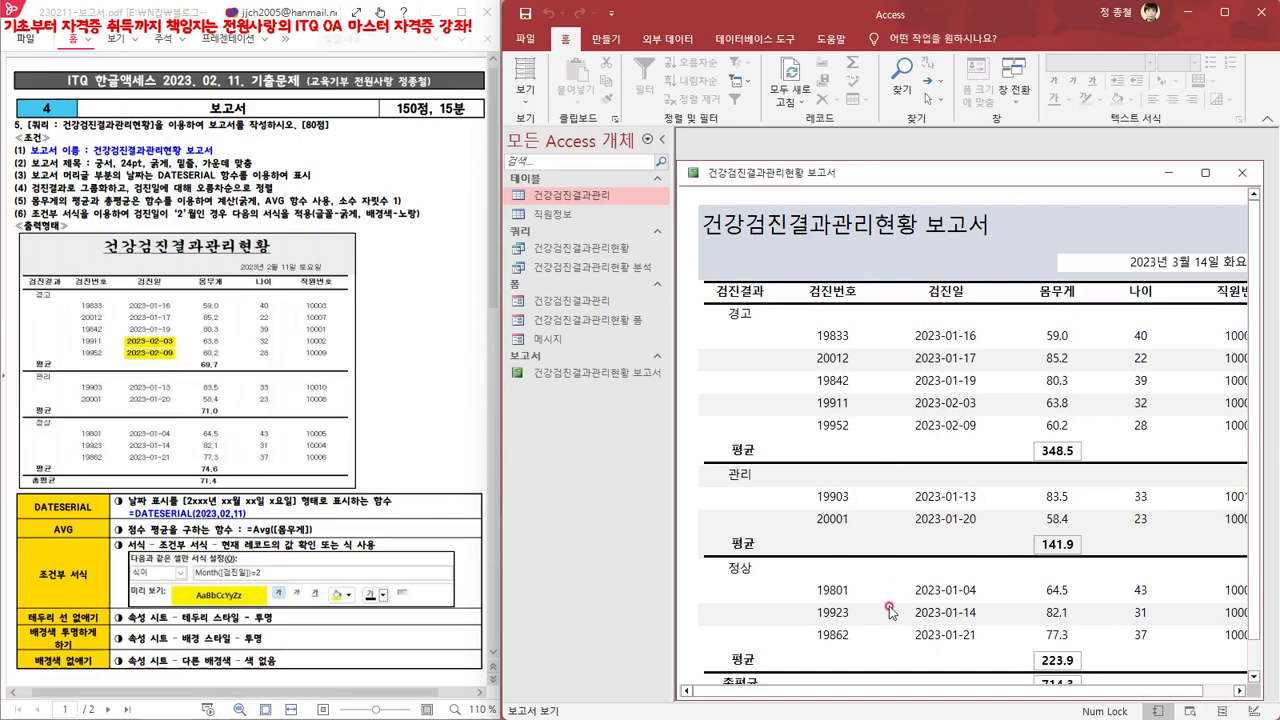
right_click(860, 178)
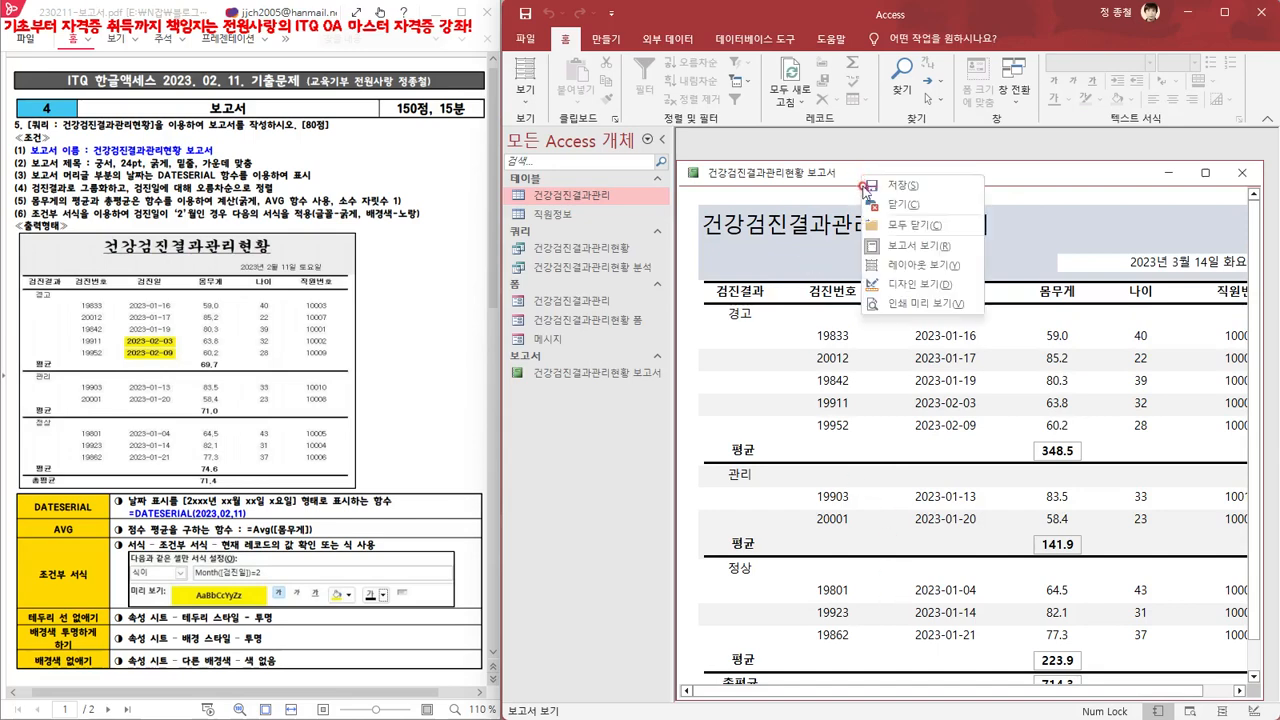
click(900, 290)
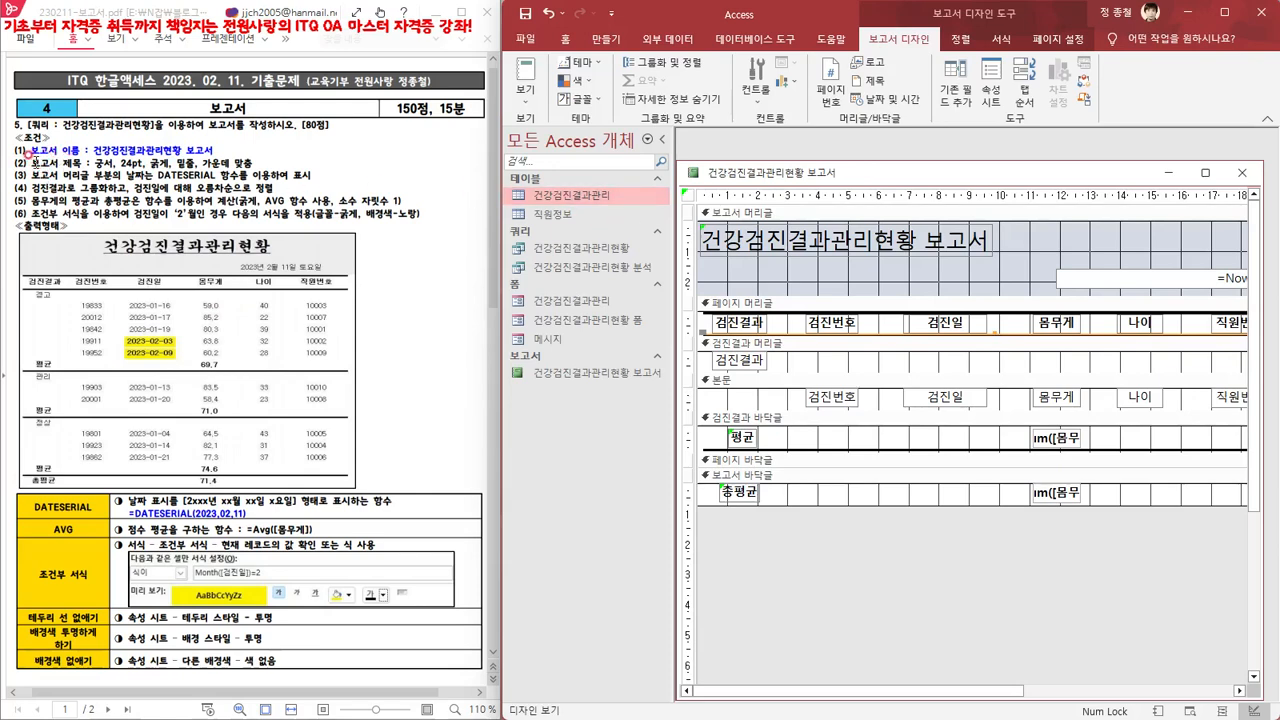
Format the report title label in the report header as 궁서, 24 pt, bold and underlined
click(896, 252)
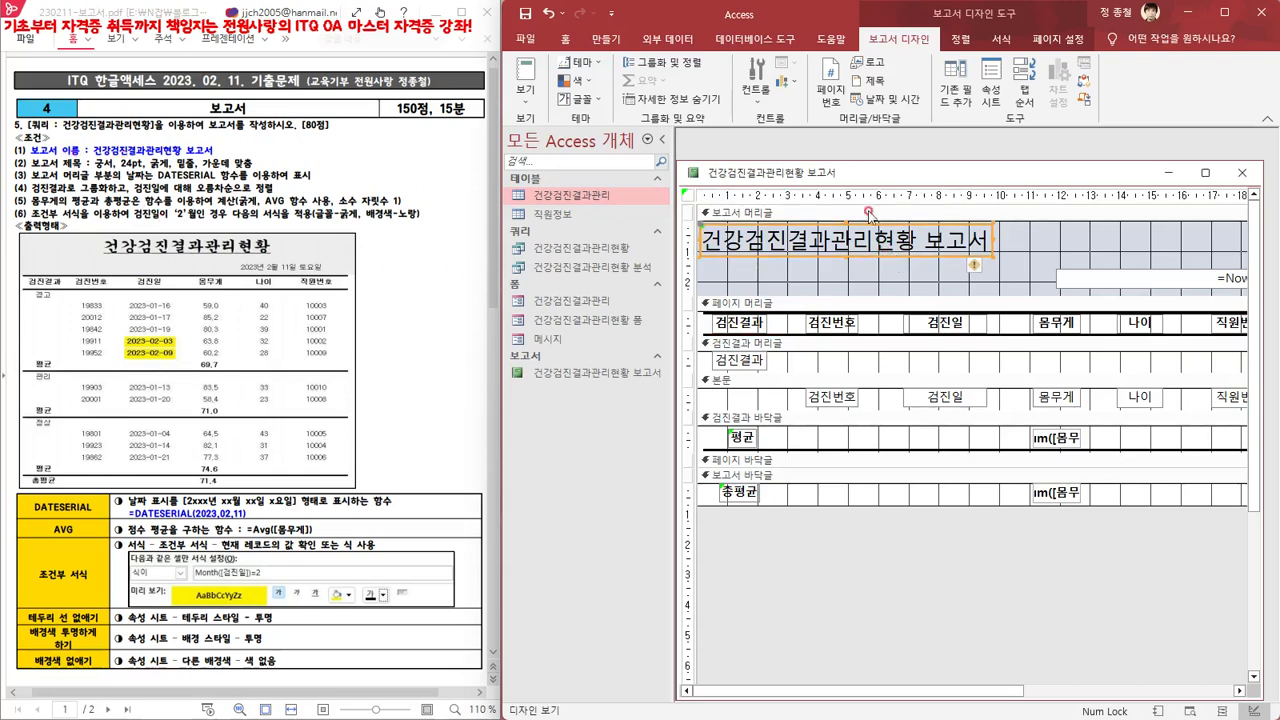
click(565, 38)
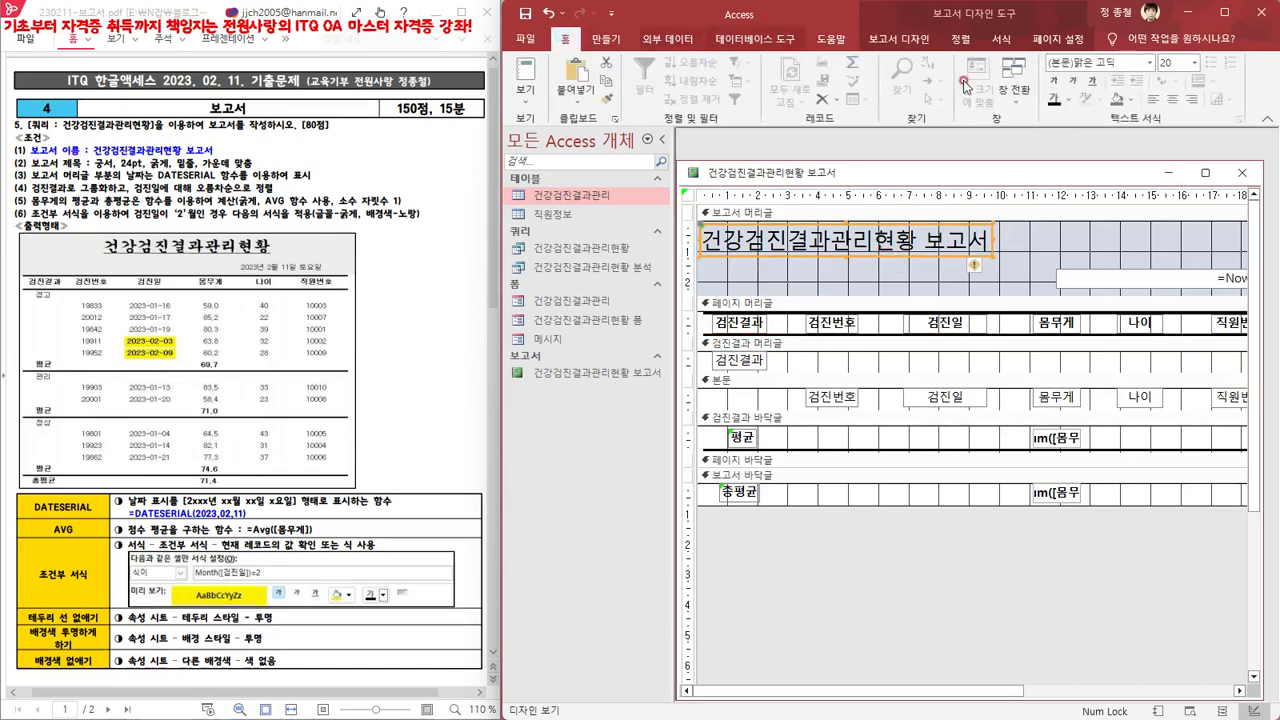
click(1121, 64)
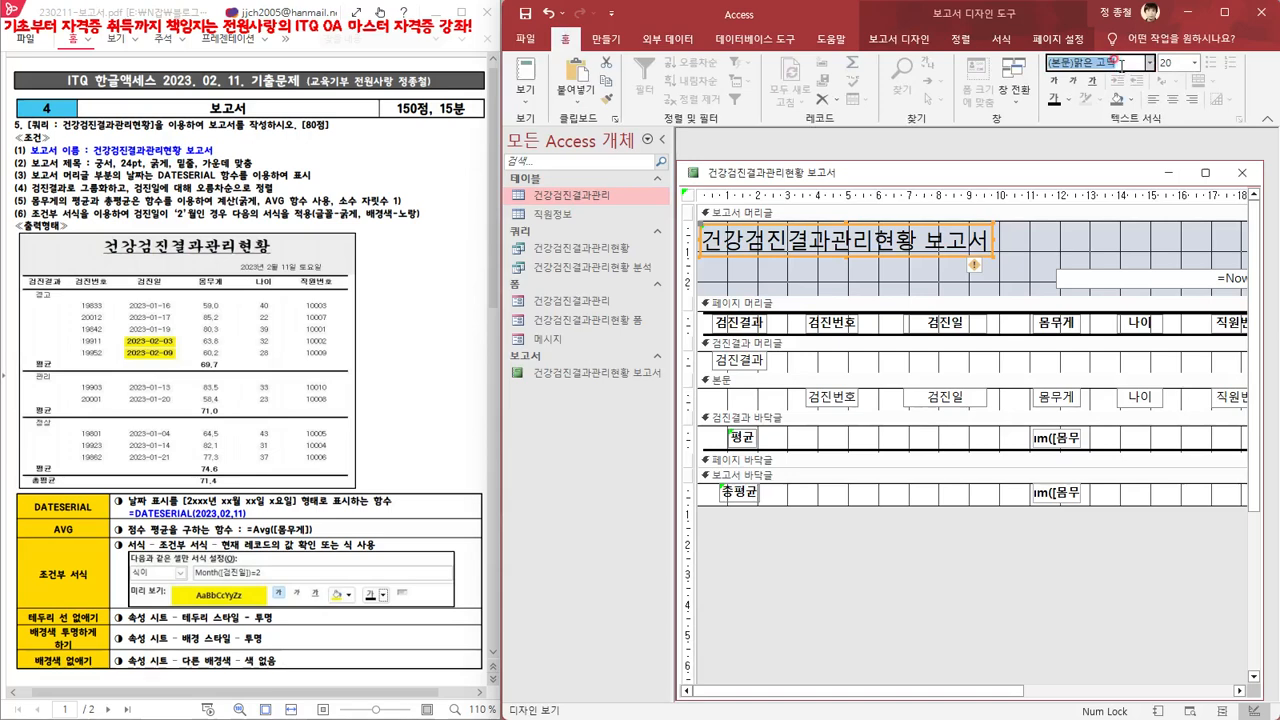
text(ㄱ)
text(서)
key(Return)
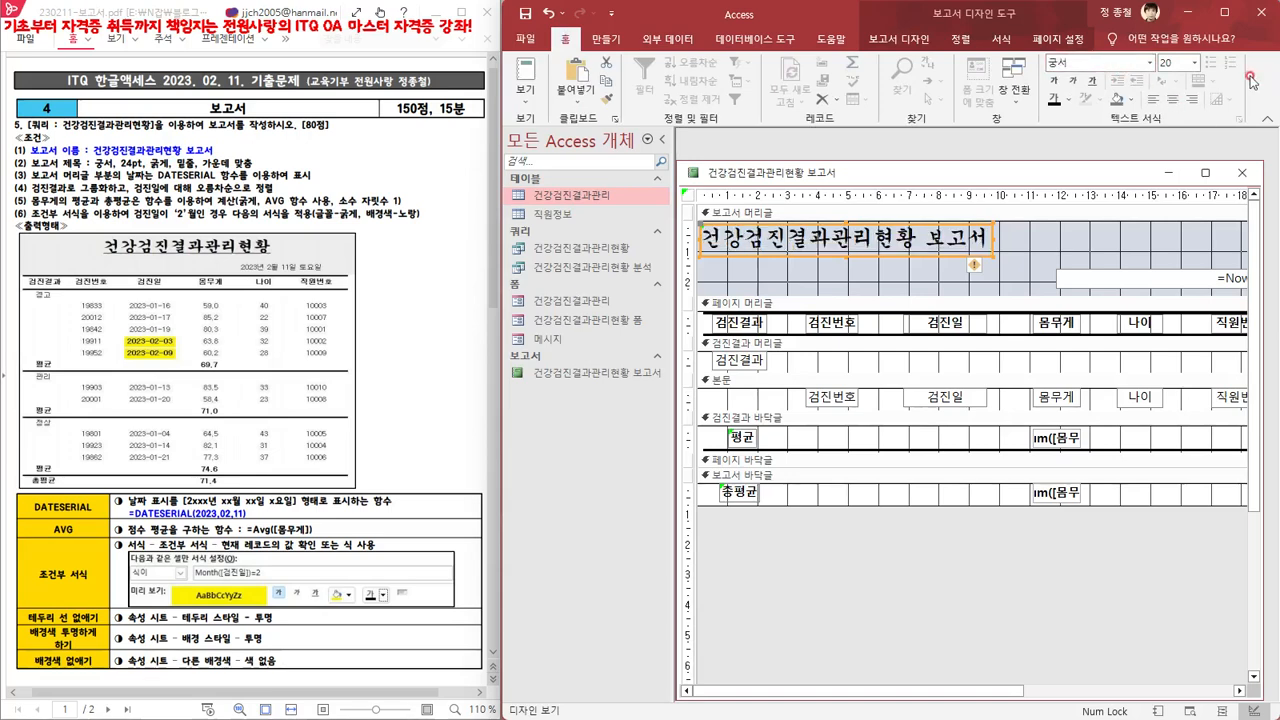
click(1170, 62)
key(Return)
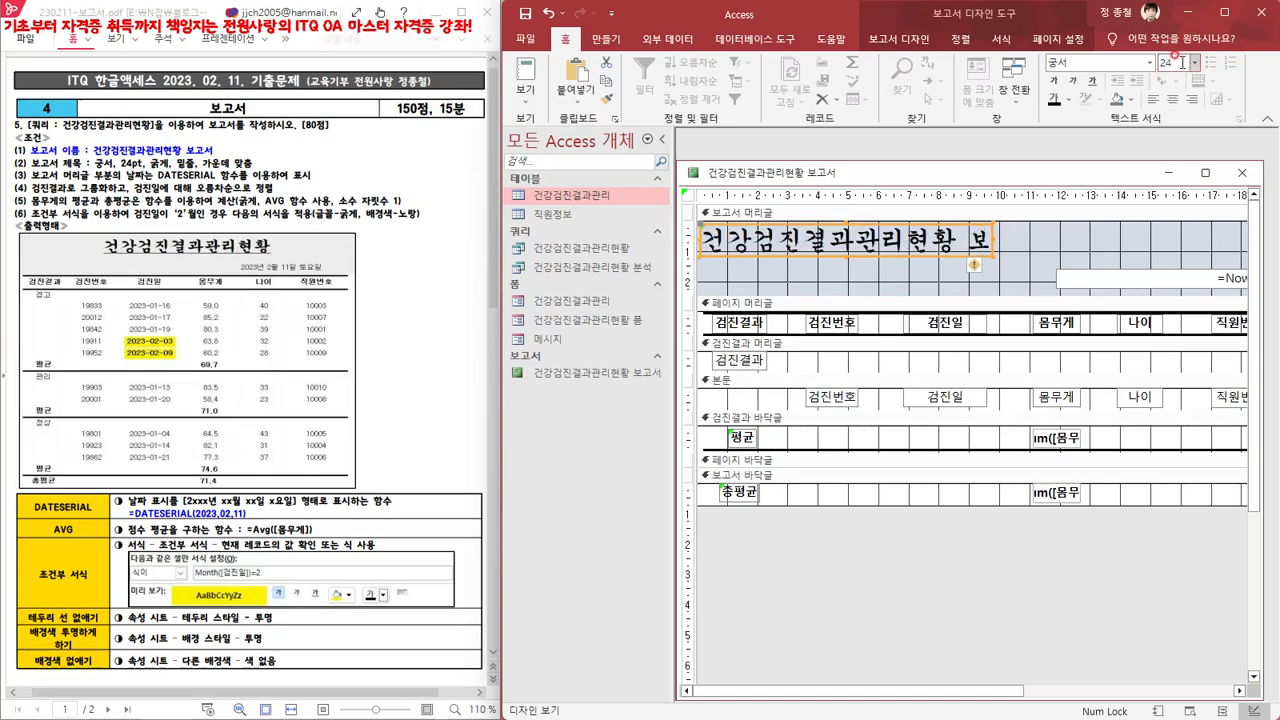
click(1056, 82)
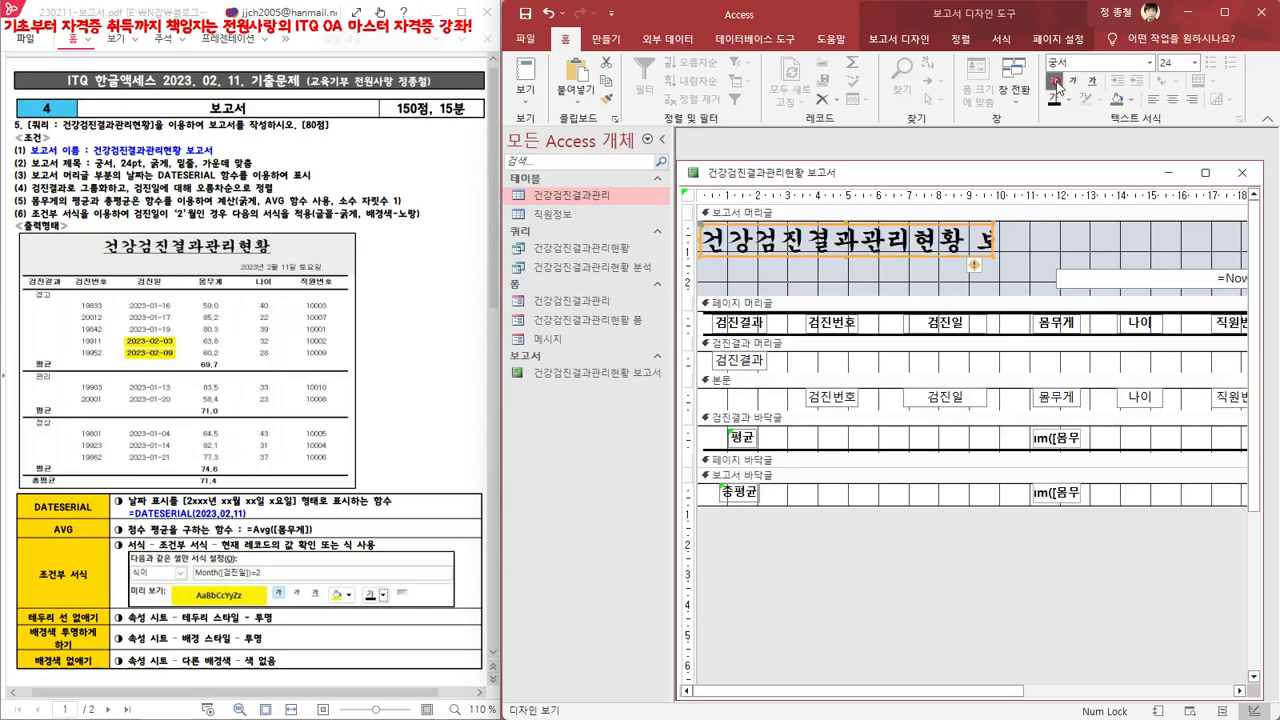
click(1097, 88)
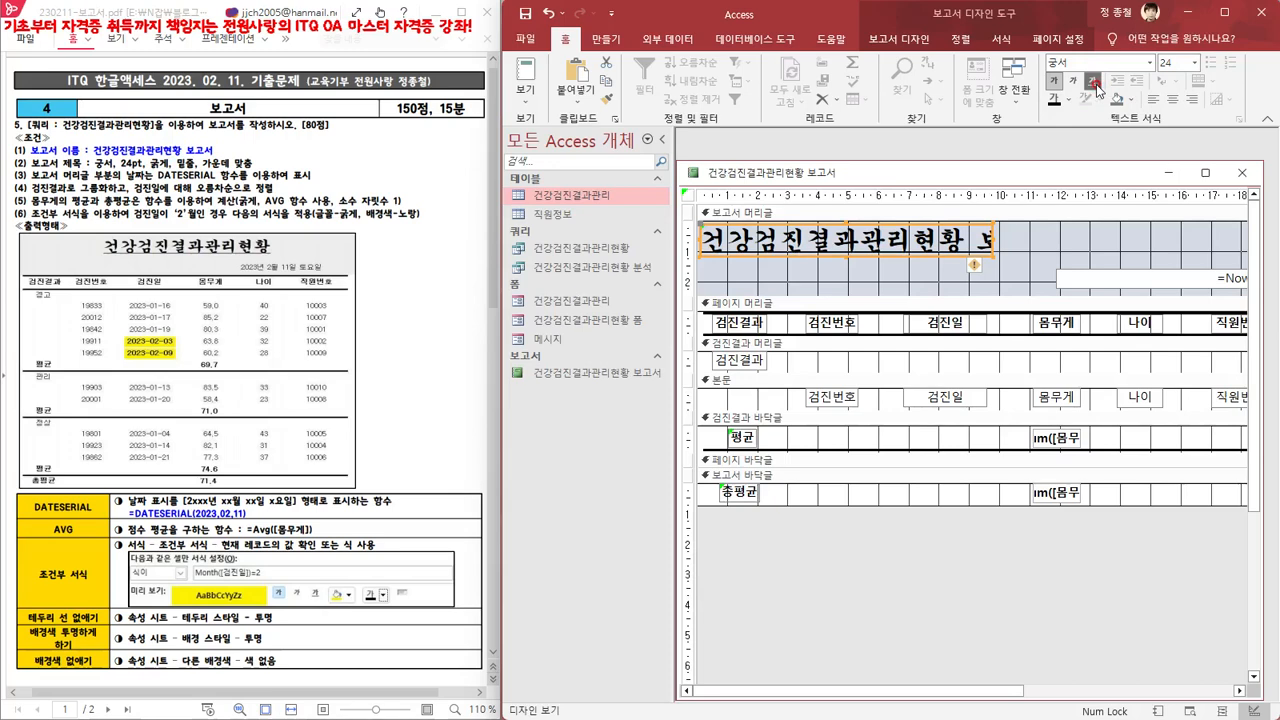
Center the text of the report title label and widen the label to the right edge of the report
click(1172, 99)
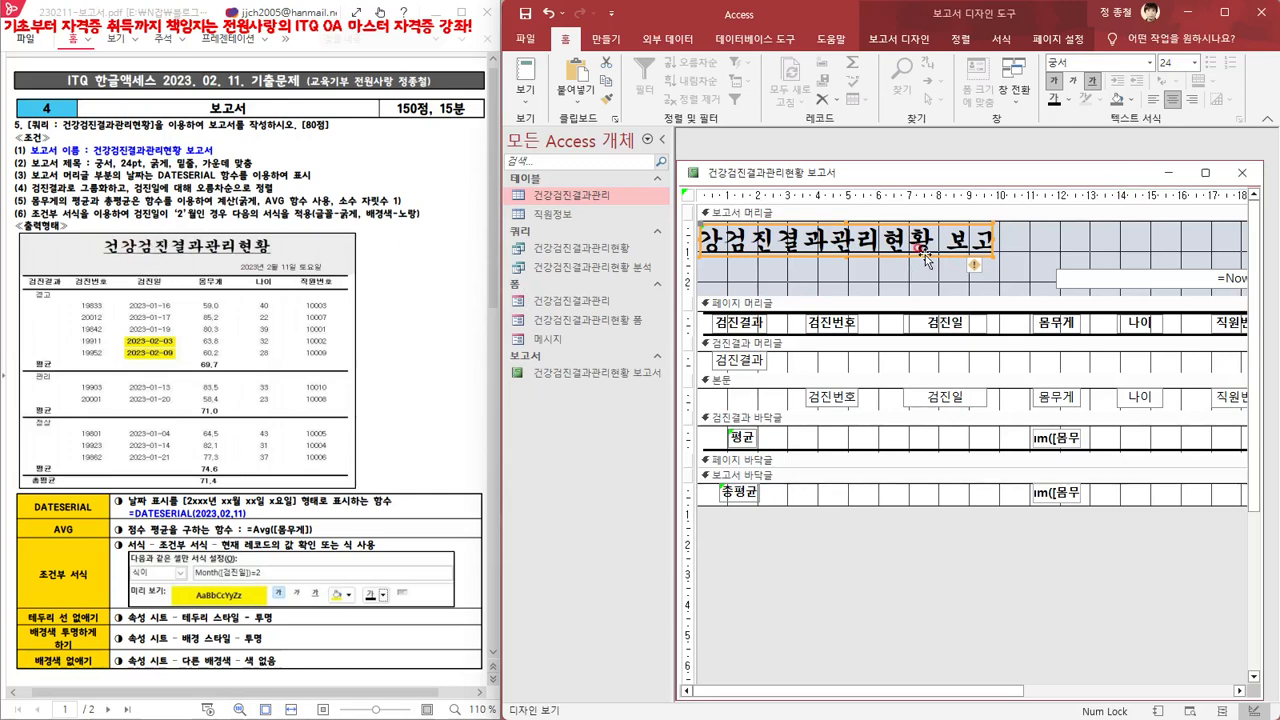
drag(920, 250, 922, 254)
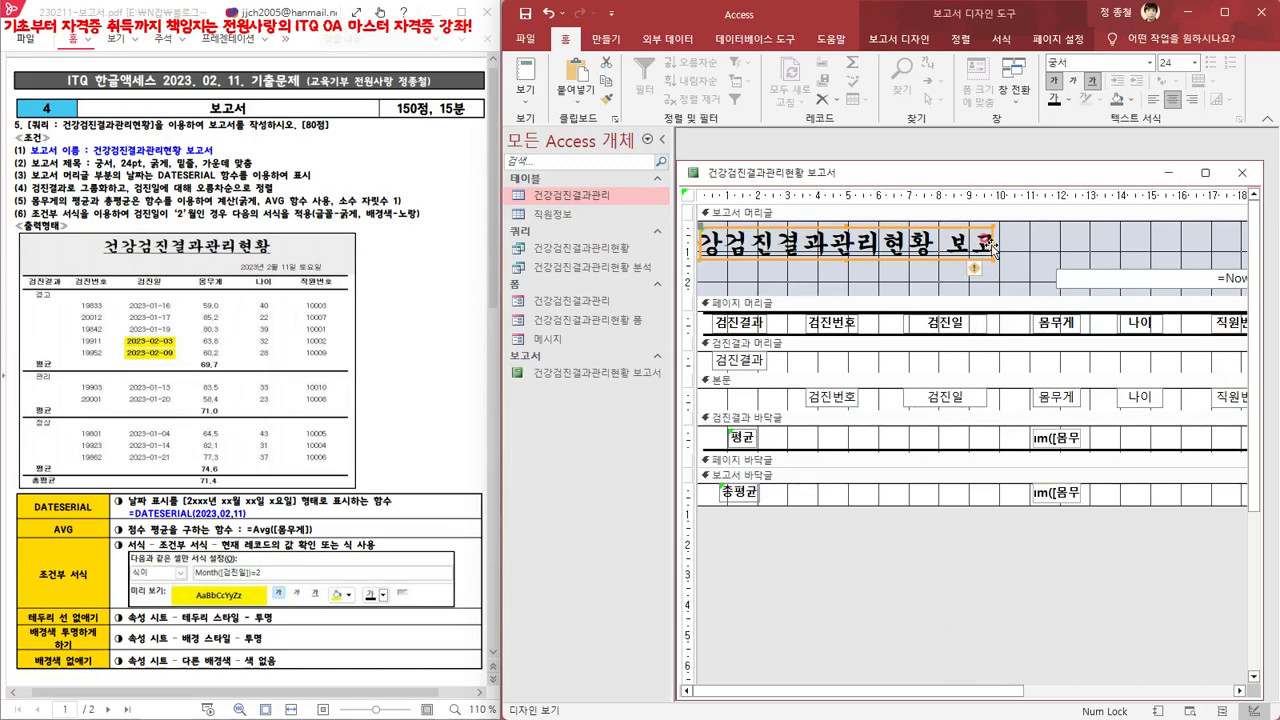
drag(995, 241, 1183, 250)
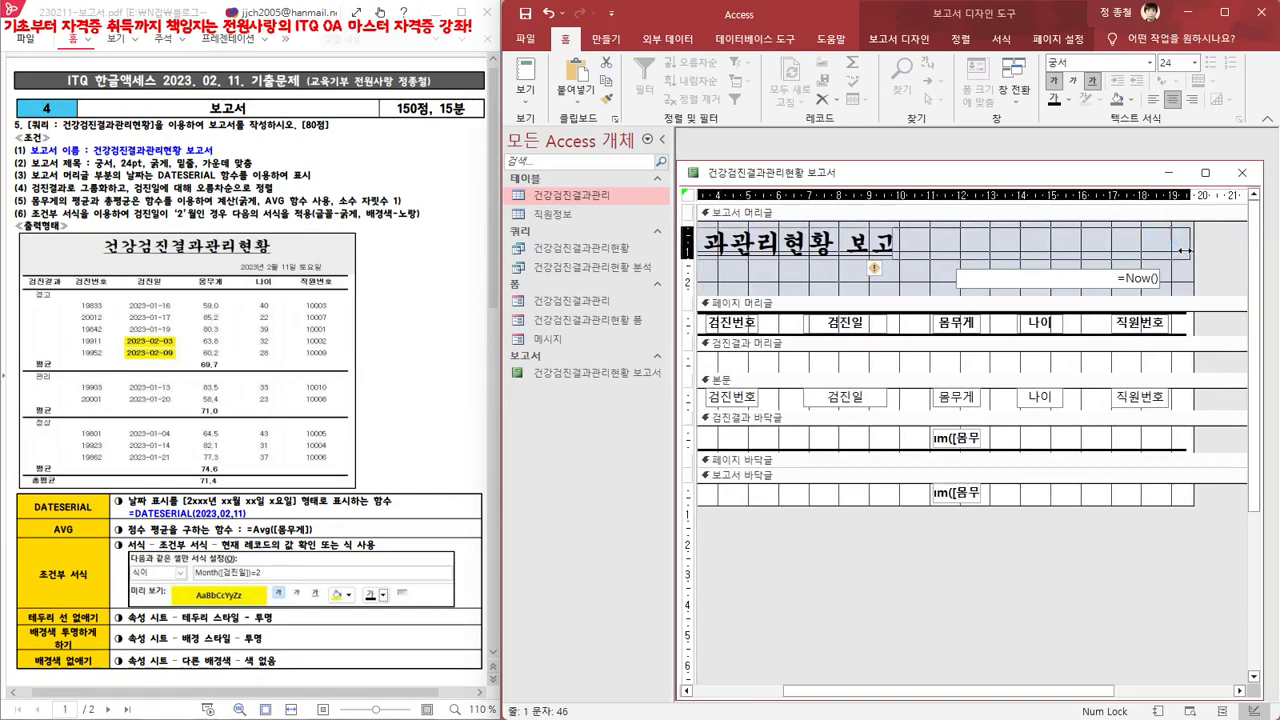
click(1183, 250)
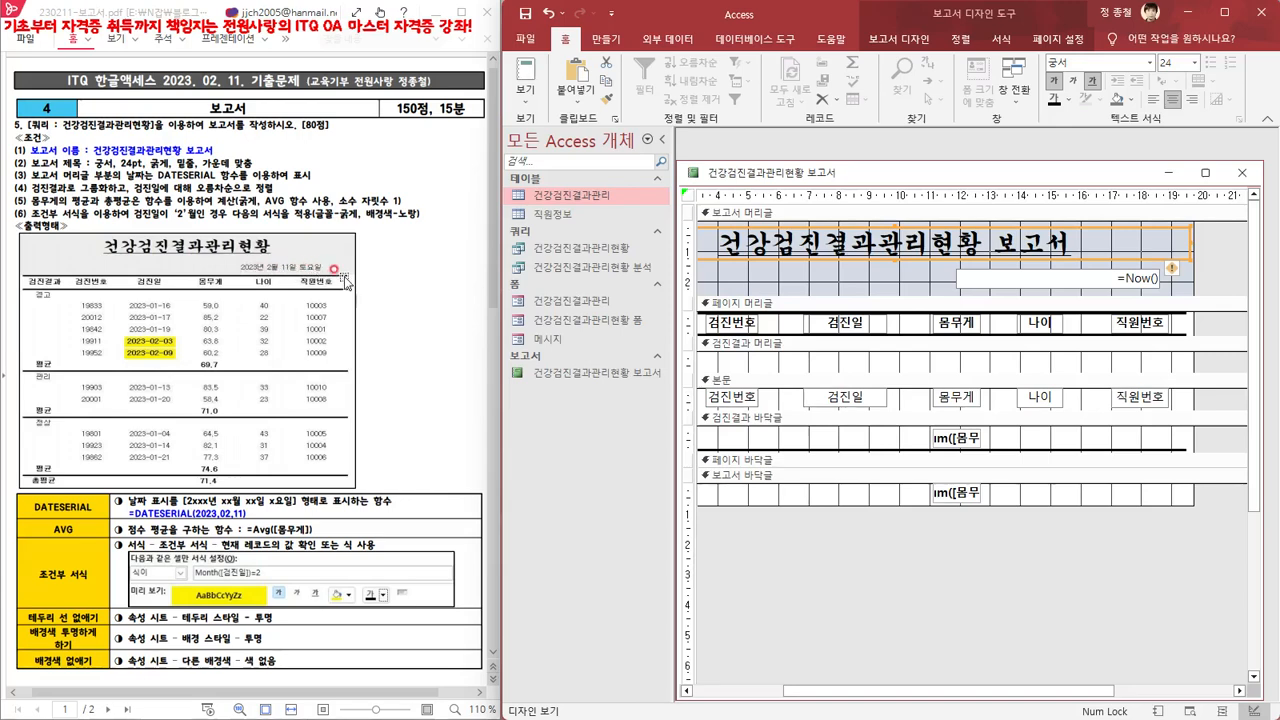
Set the control source of the date text box in the report header to =DateSerial(2023,2,11)
click(1043, 276)
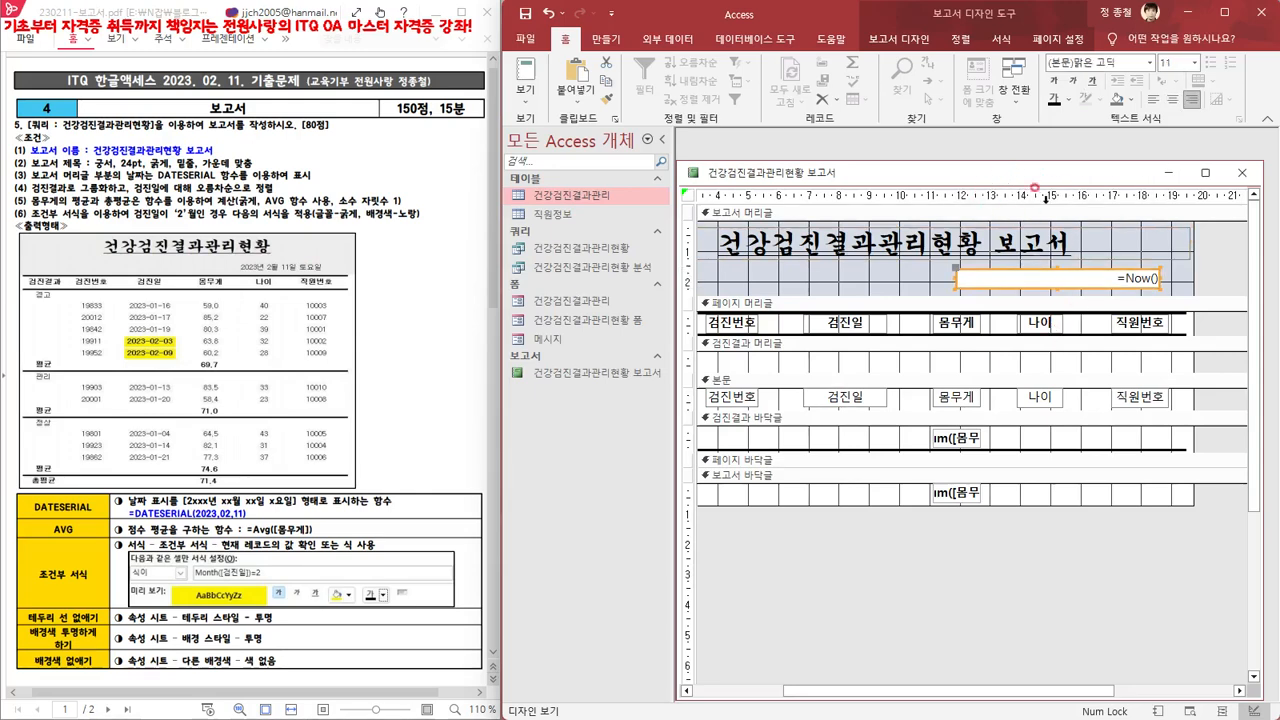
click(906, 40)
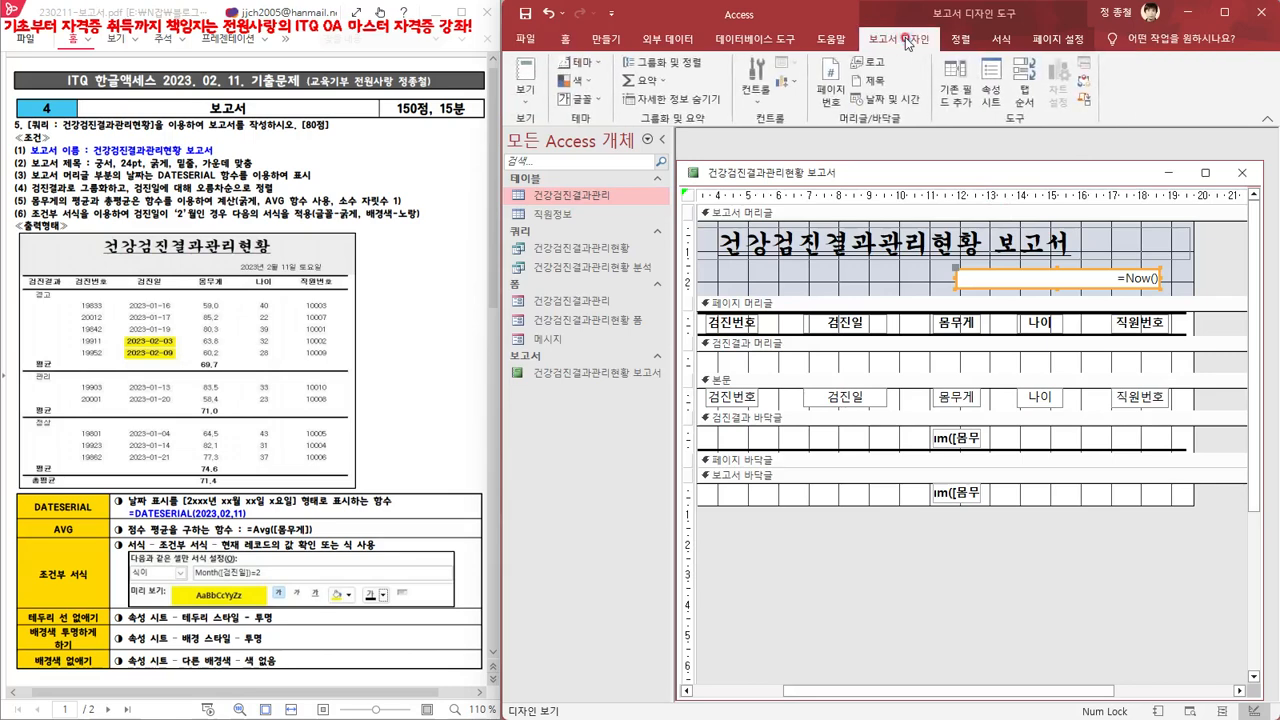
click(990, 78)
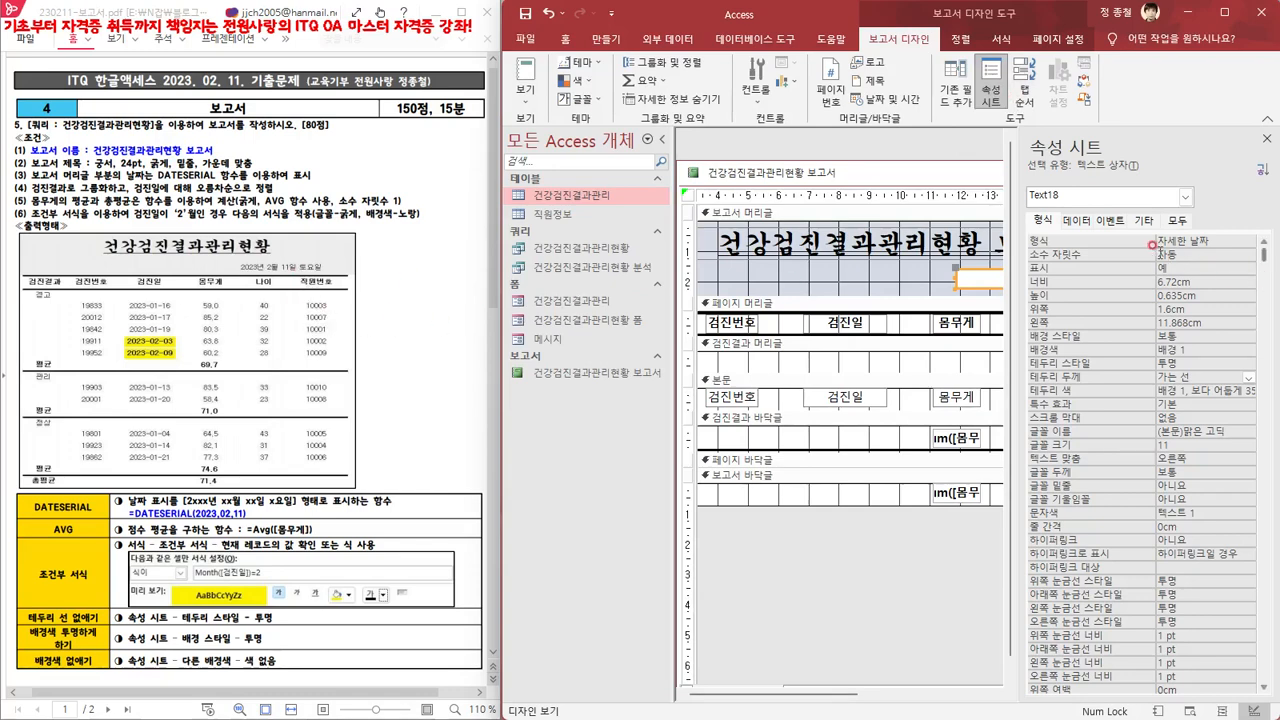
click(1080, 222)
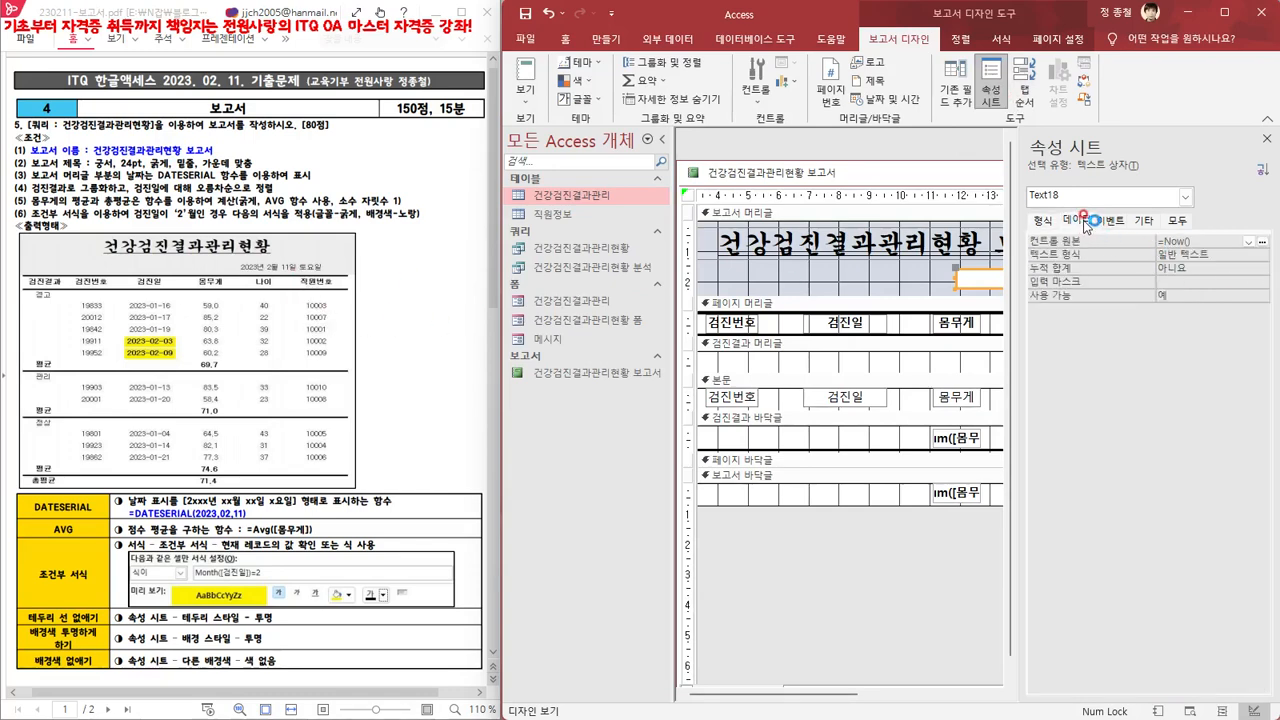
click(1190, 243)
click(1164, 243)
drag(1163, 241, 1207, 241)
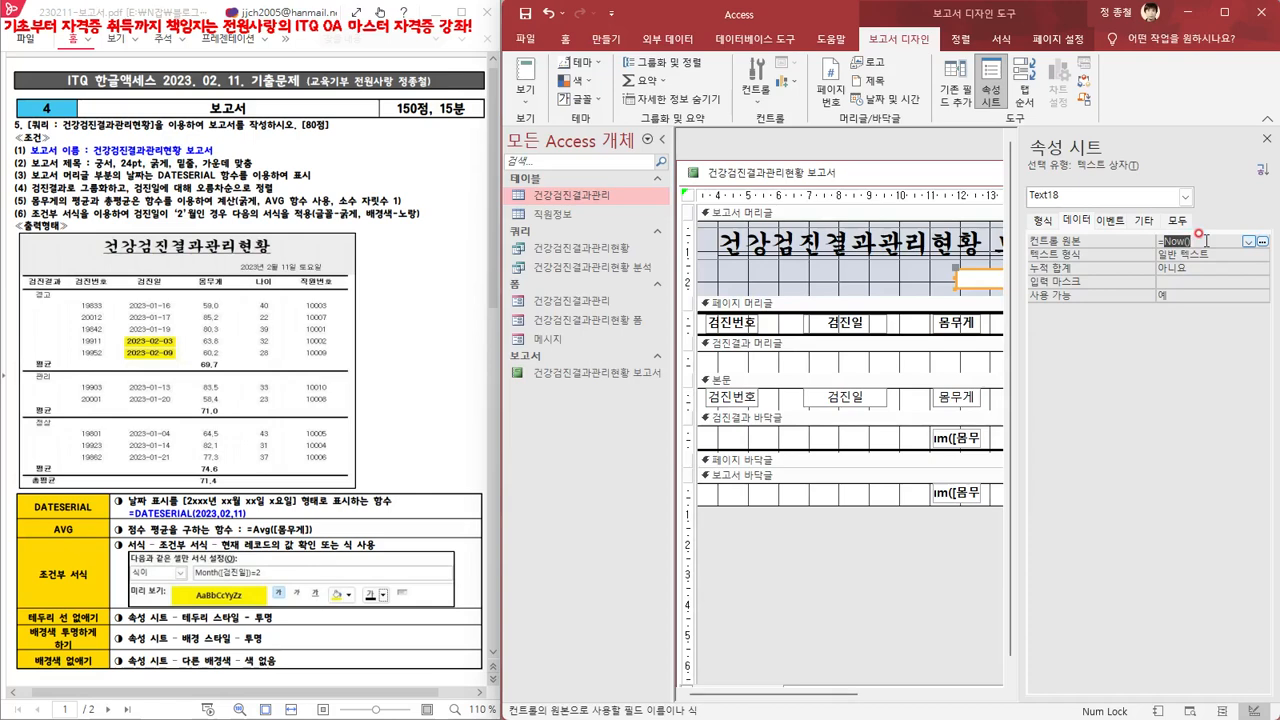
text(ㅇDate)
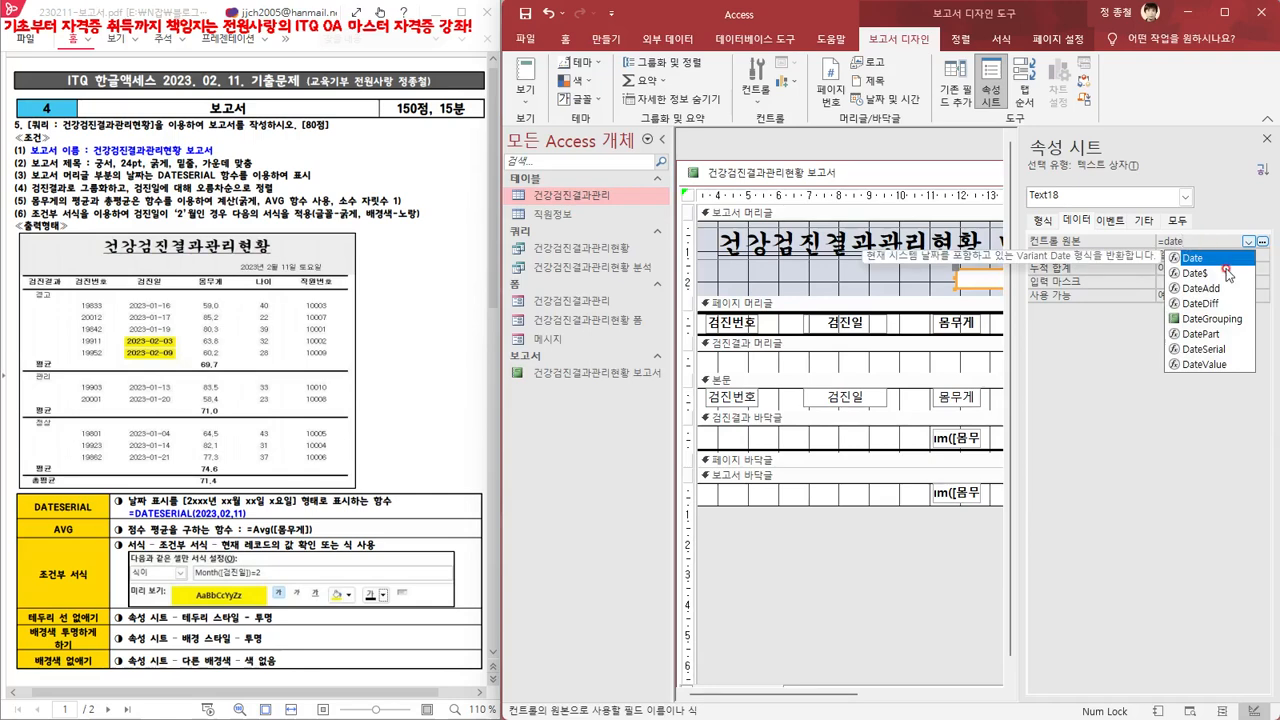
double_click(1220, 352)
text(()
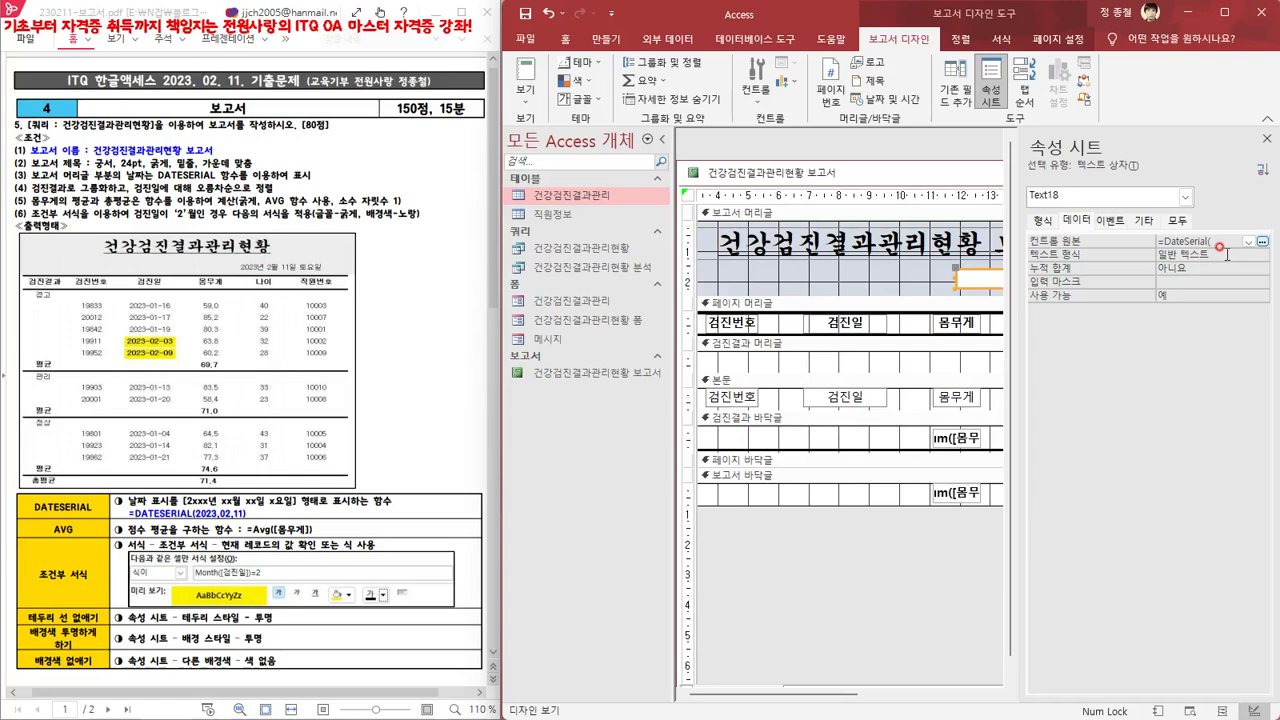
text(2)
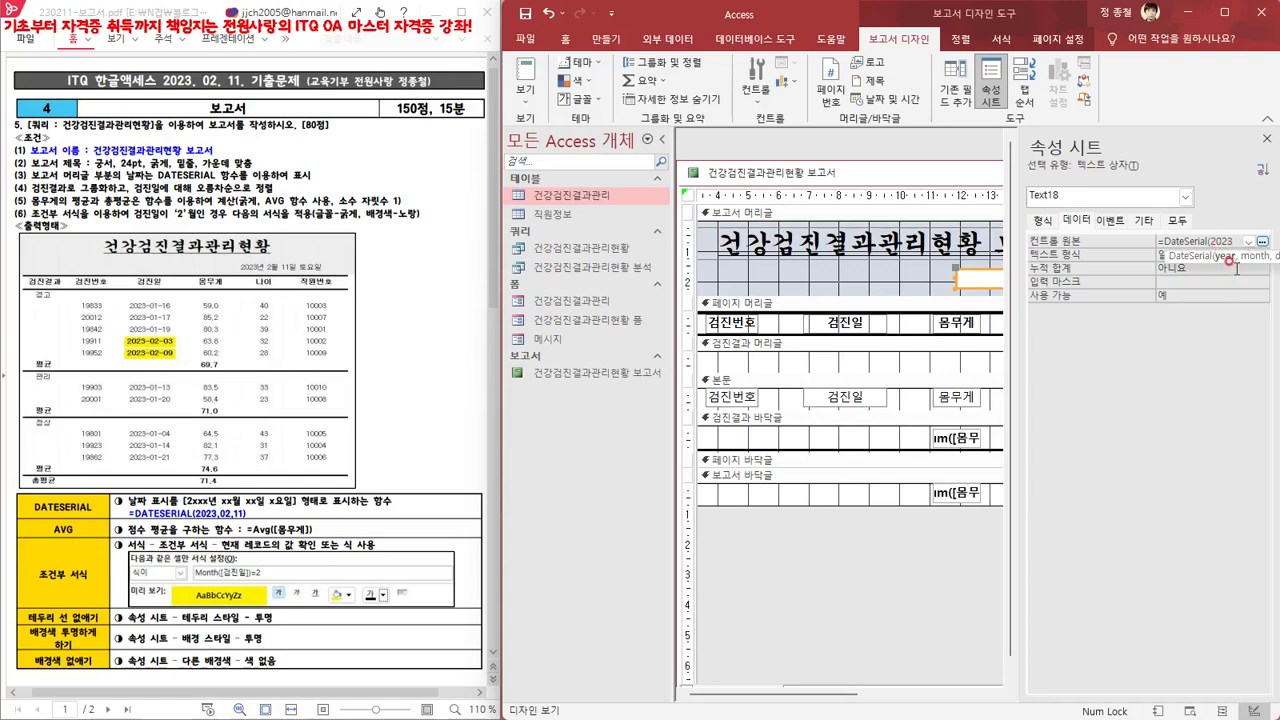
text(023,2,11)
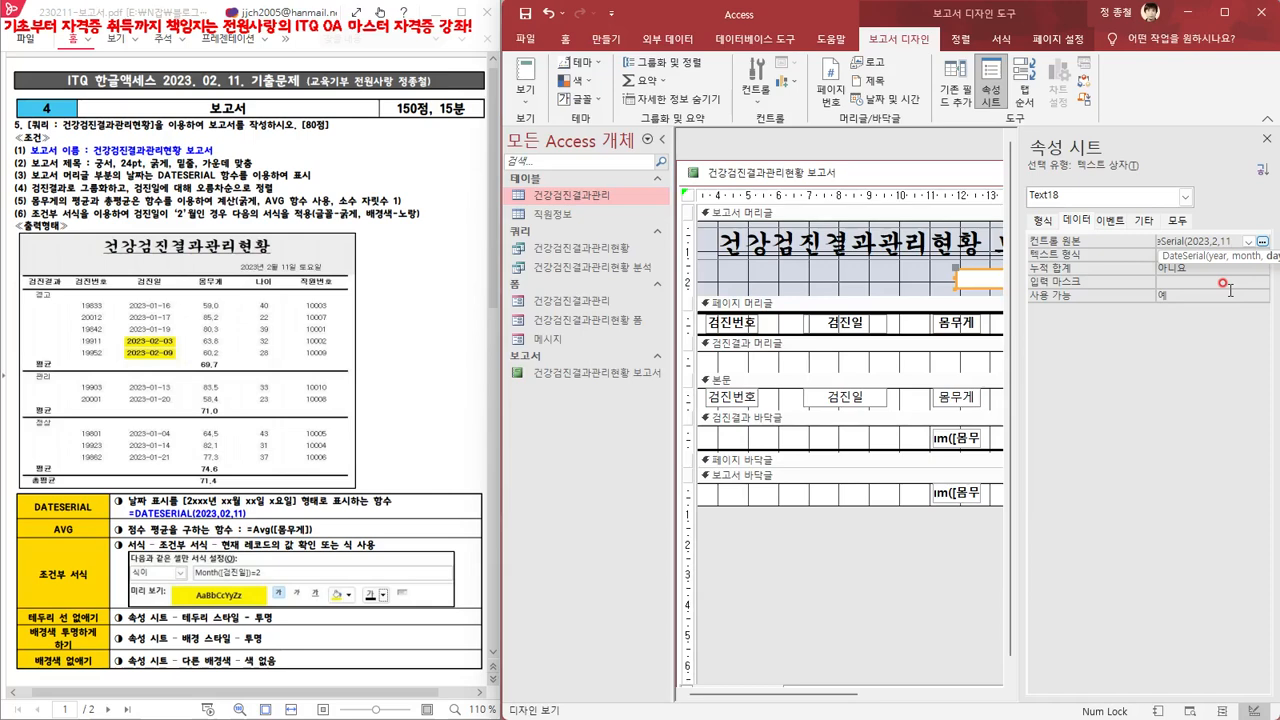
text())
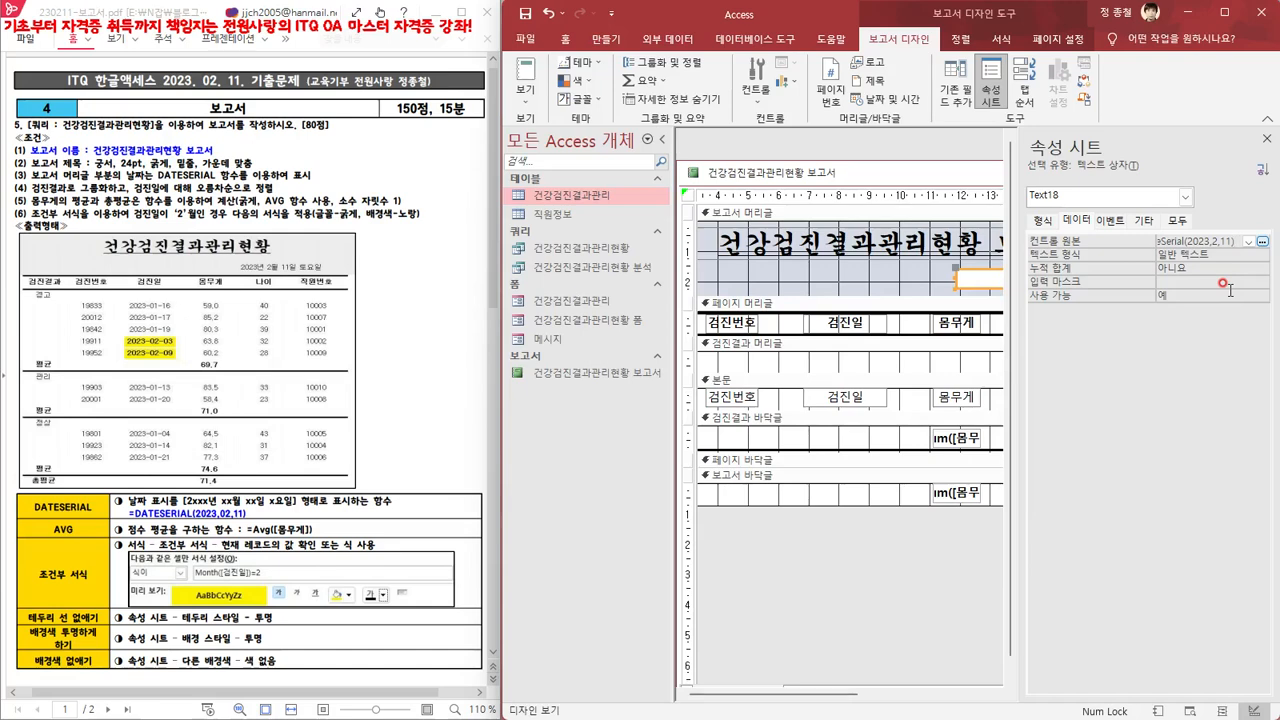
key(Return)
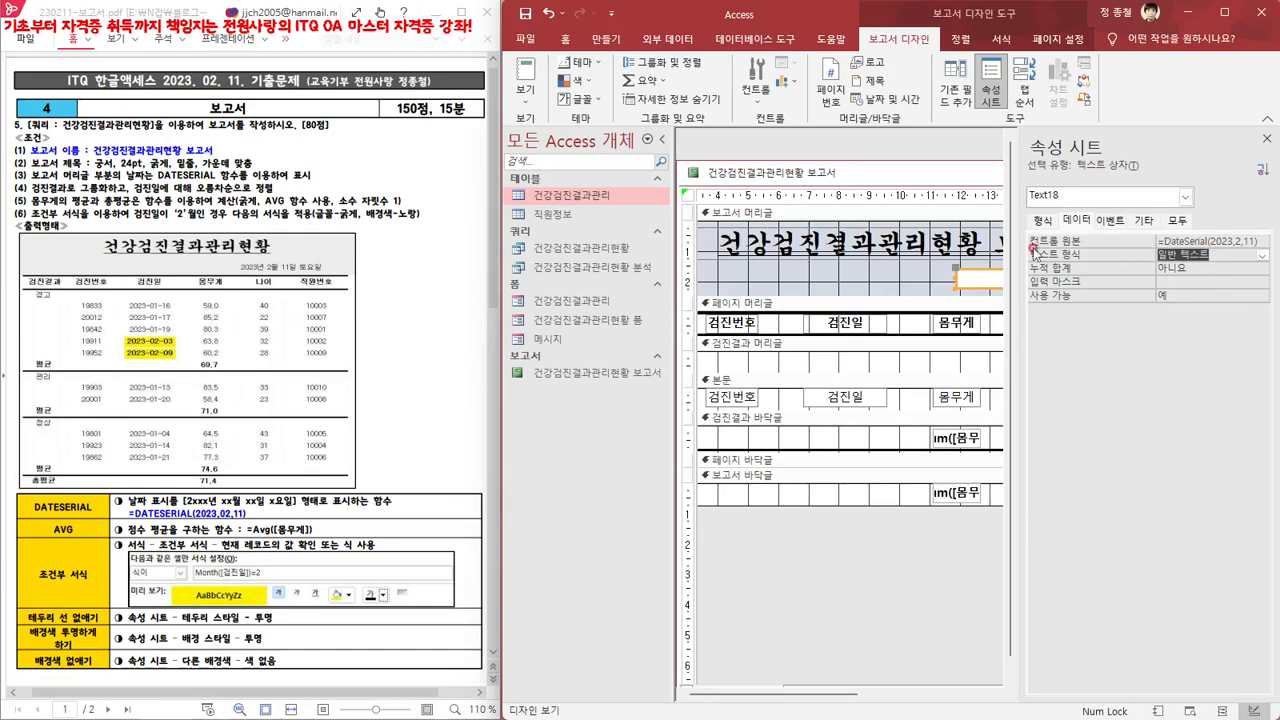
Check the centered title and the header date in Report View, then return to Design View and close the property sheet
right_click(917, 174)
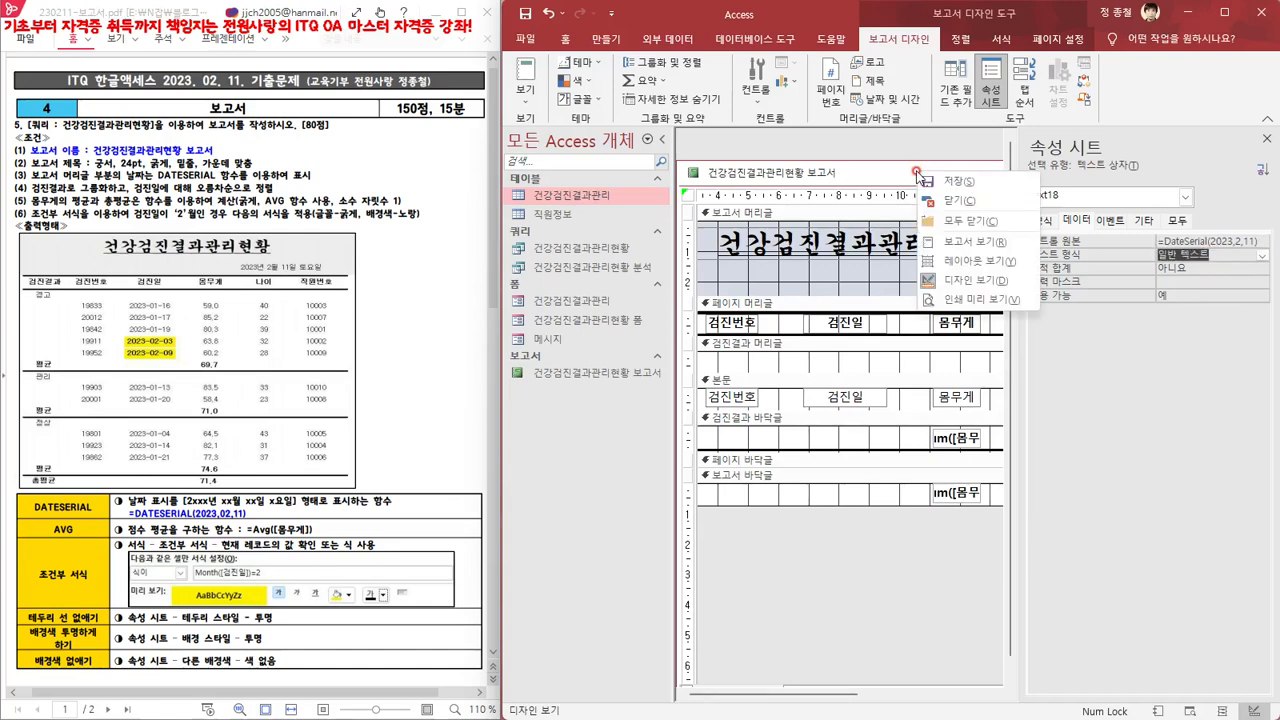
click(988, 243)
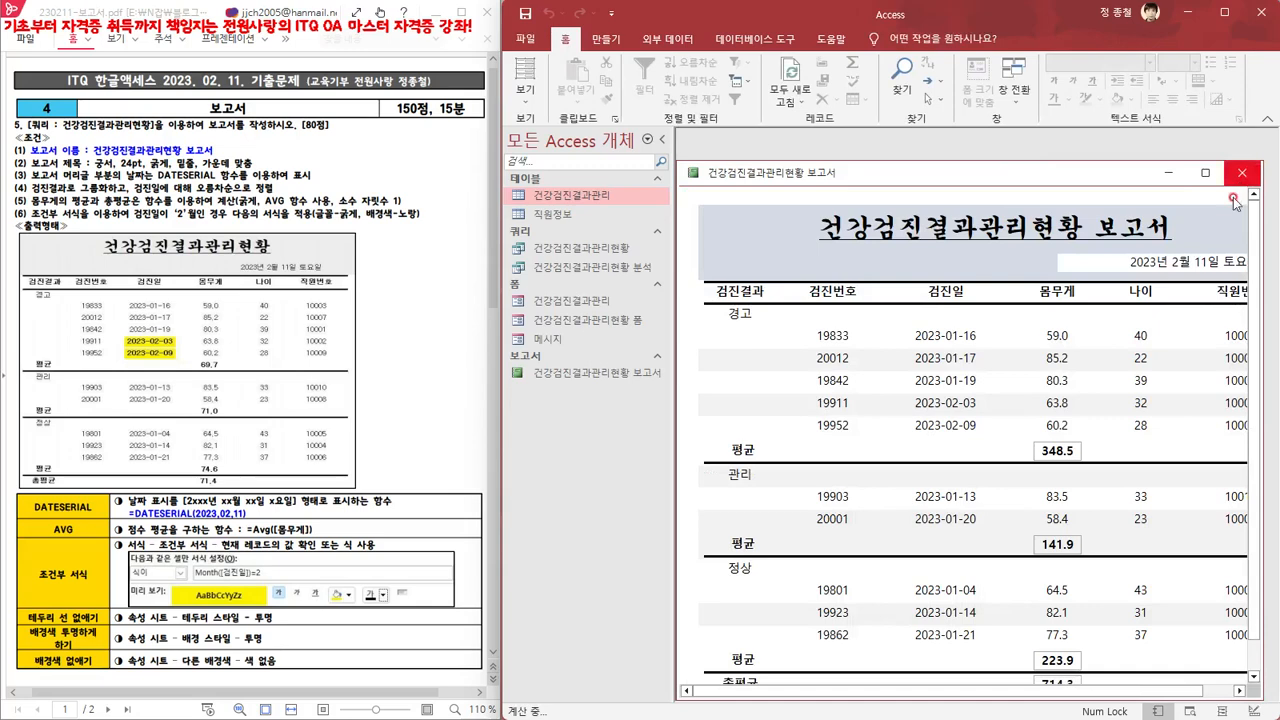
drag(1096, 691, 1165, 714)
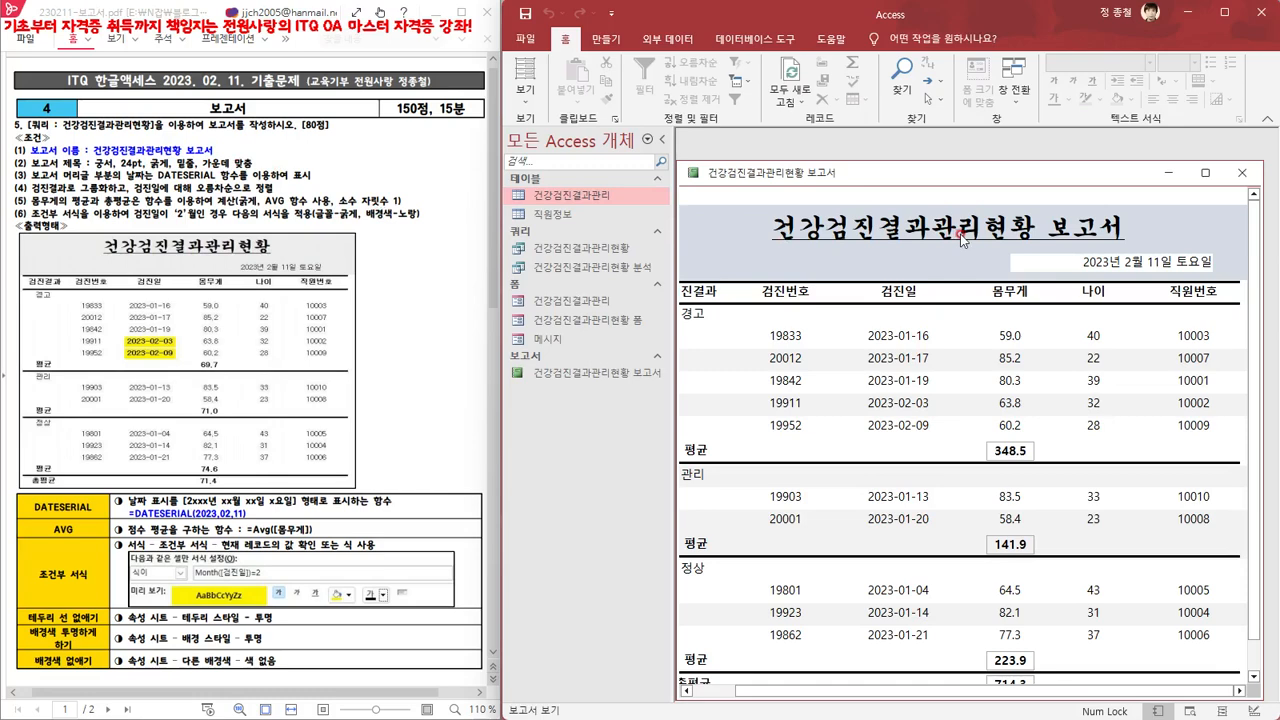
right_click(1053, 175)
click(1110, 278)
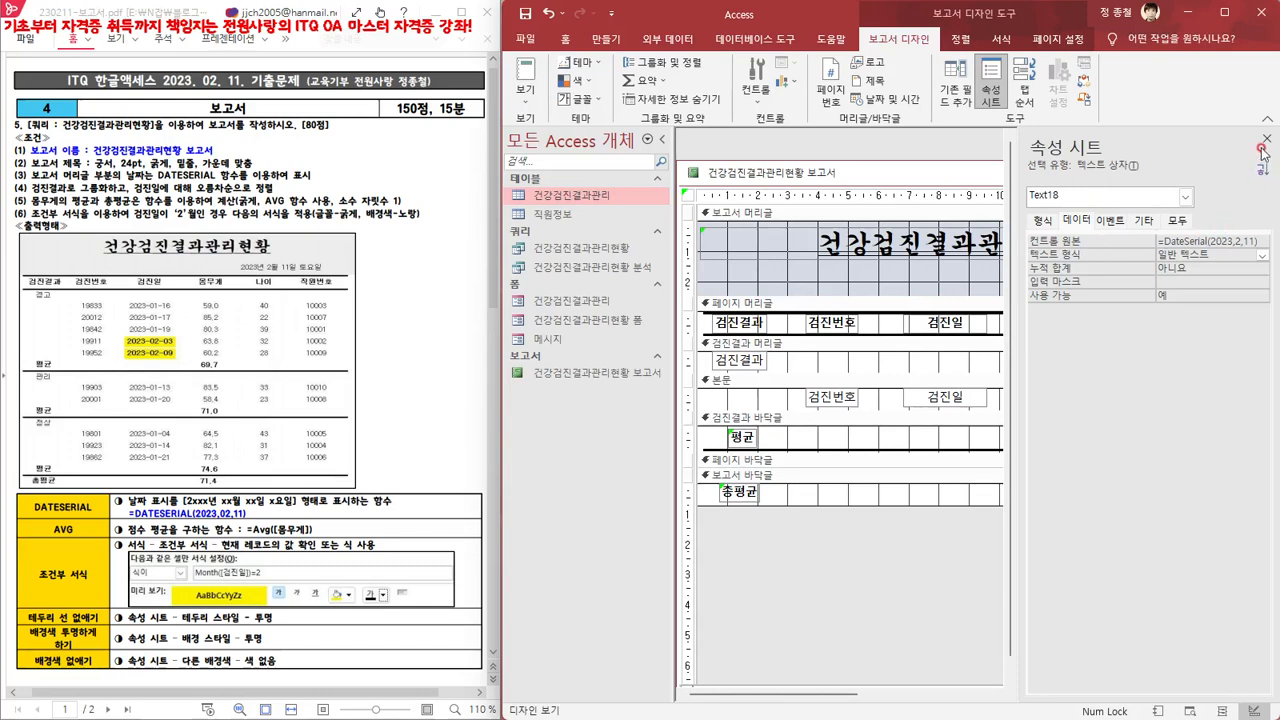
click(1266, 139)
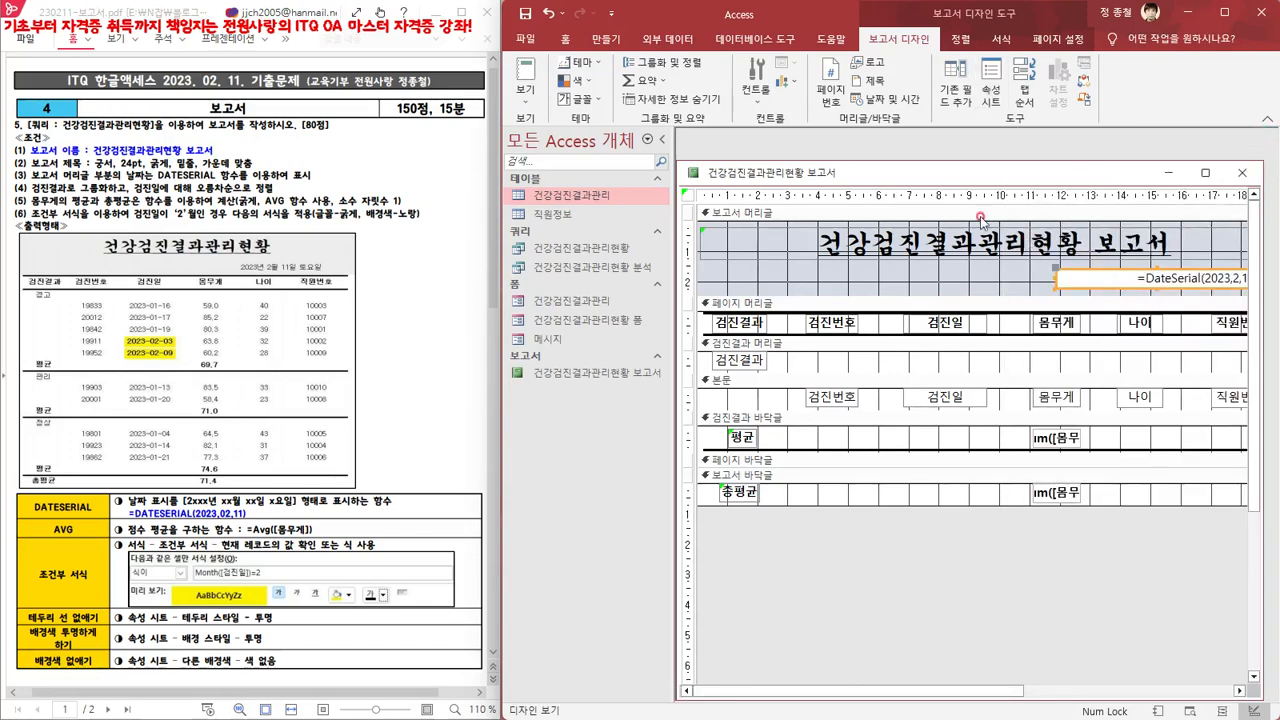
Set the background style (배경 스타일) of the header date text box to 투명
click(992, 82)
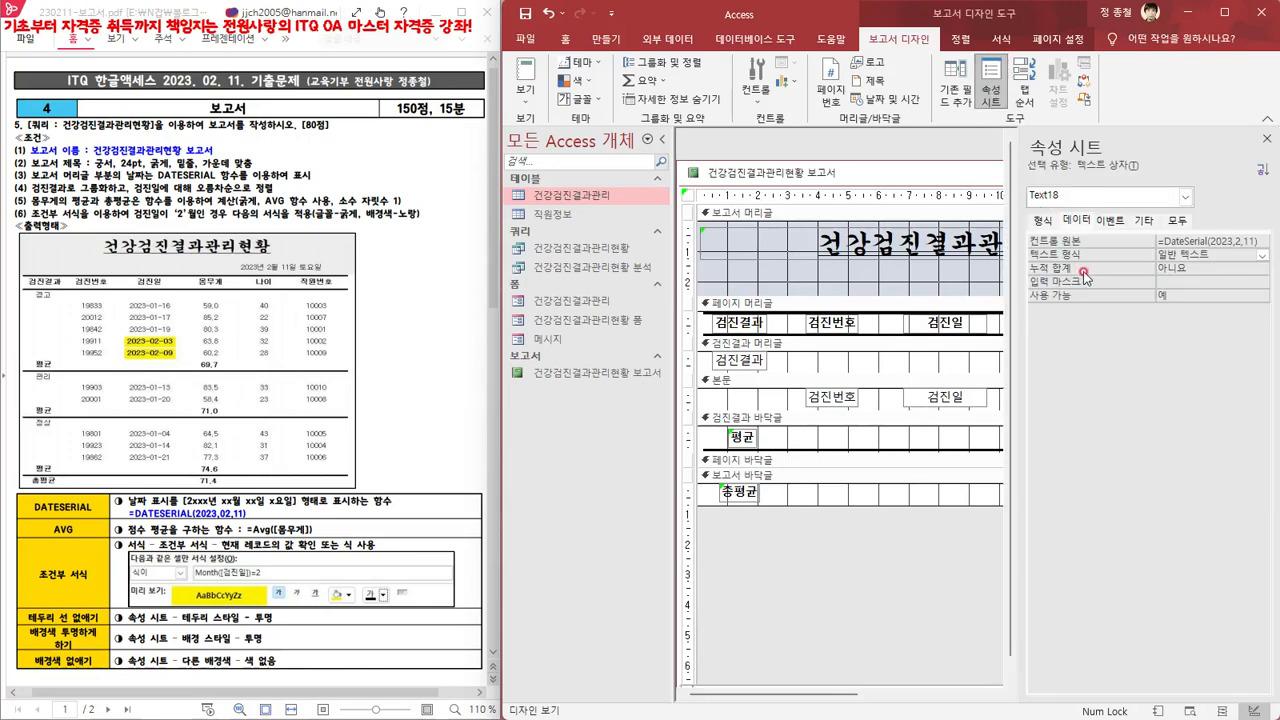
click(1041, 220)
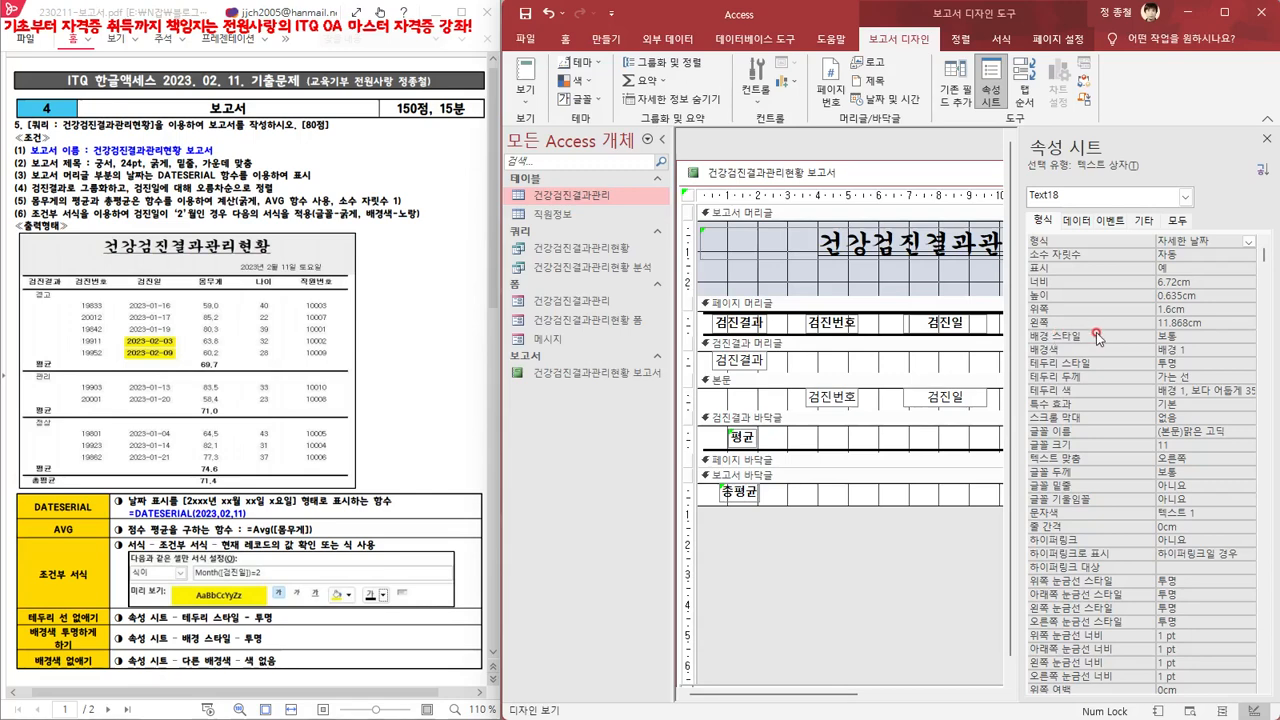
click(1190, 336)
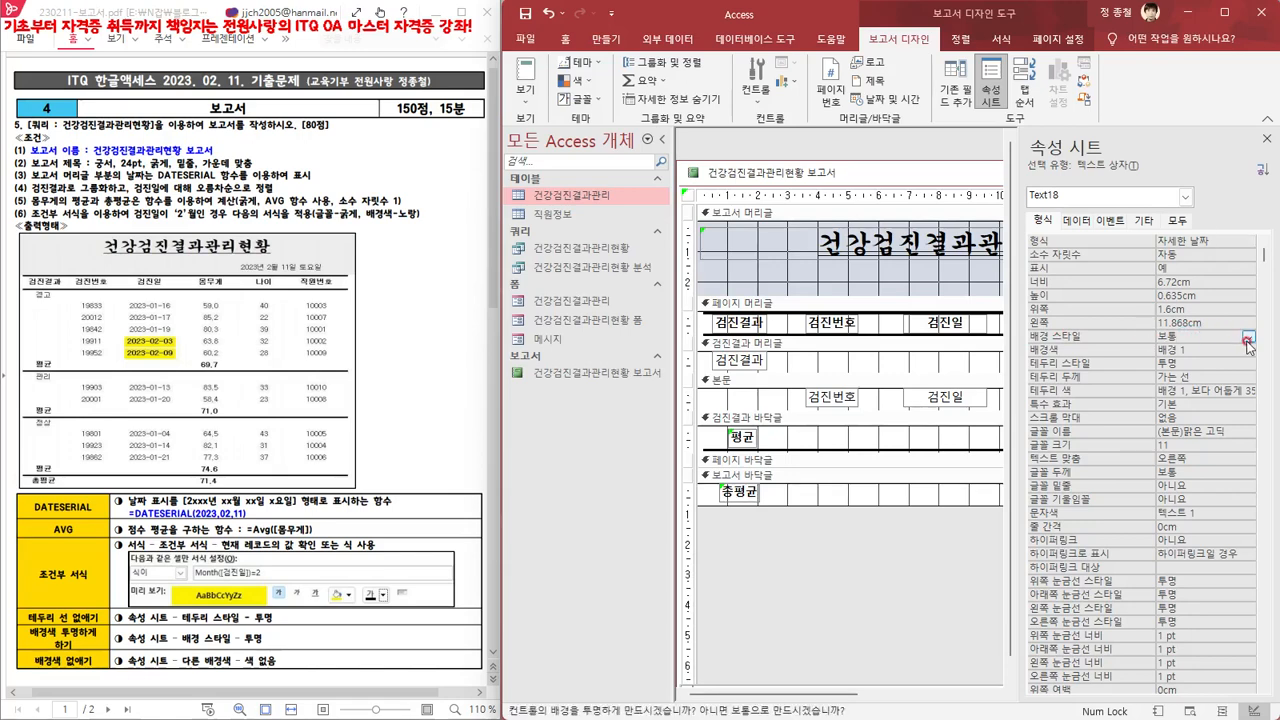
click(1248, 338)
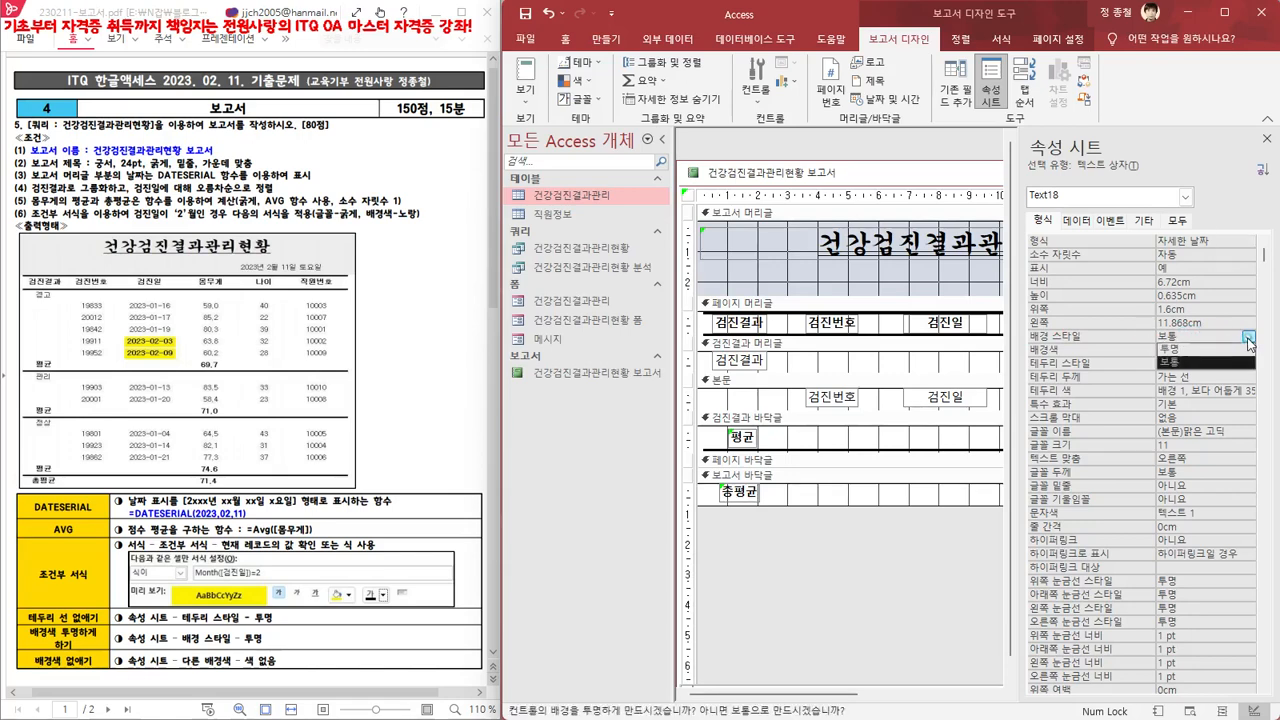
click(1172, 349)
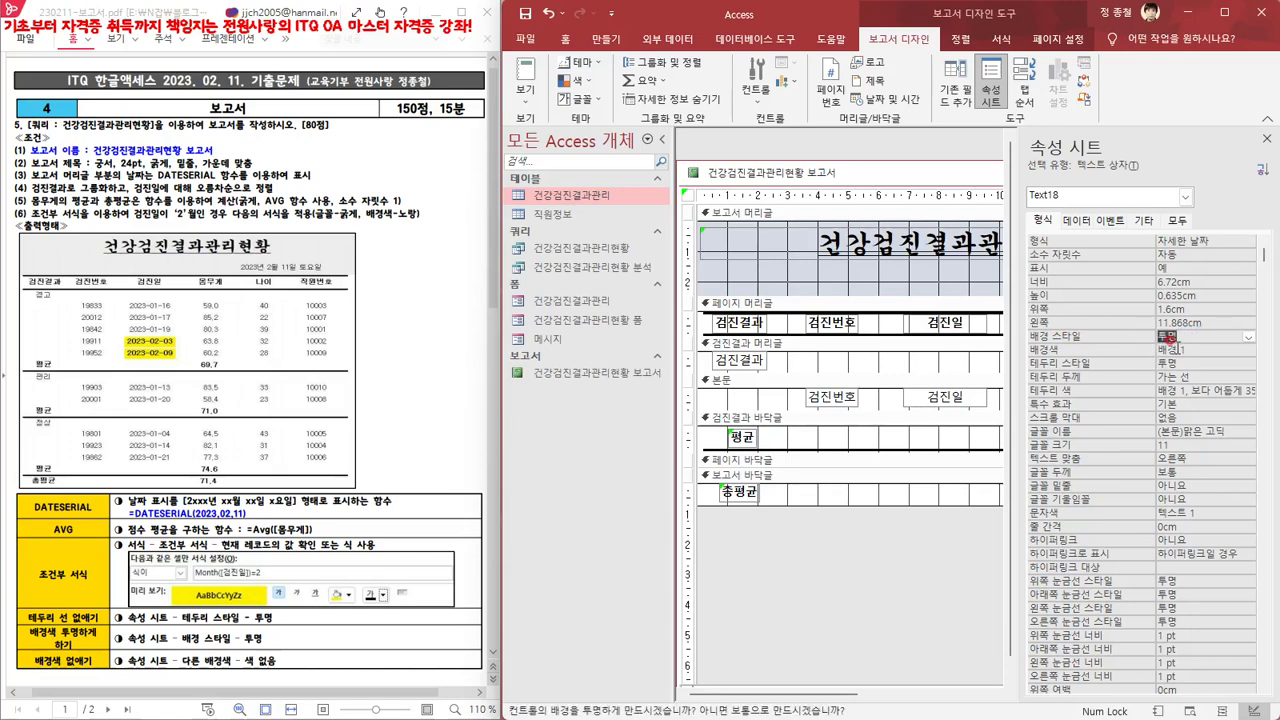
click(1267, 138)
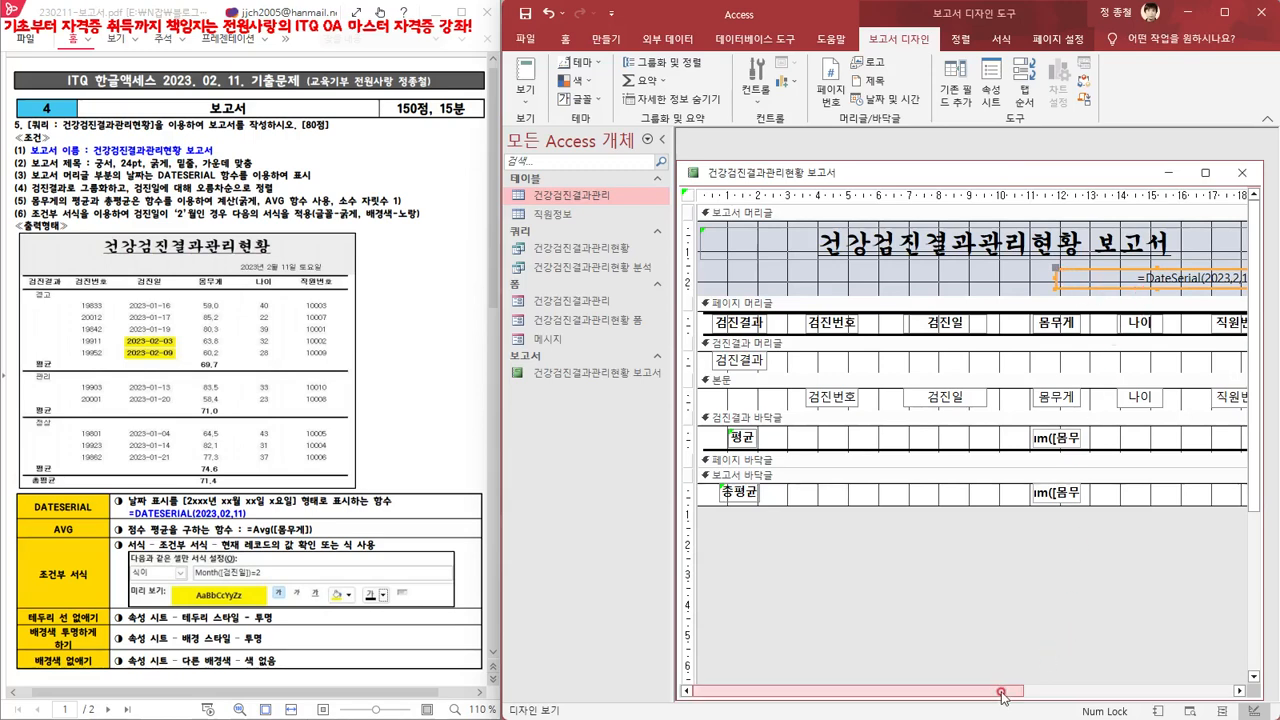
Examine the date text box, row shading and average boxes of the report in Report View
drag(998, 692, 1073, 708)
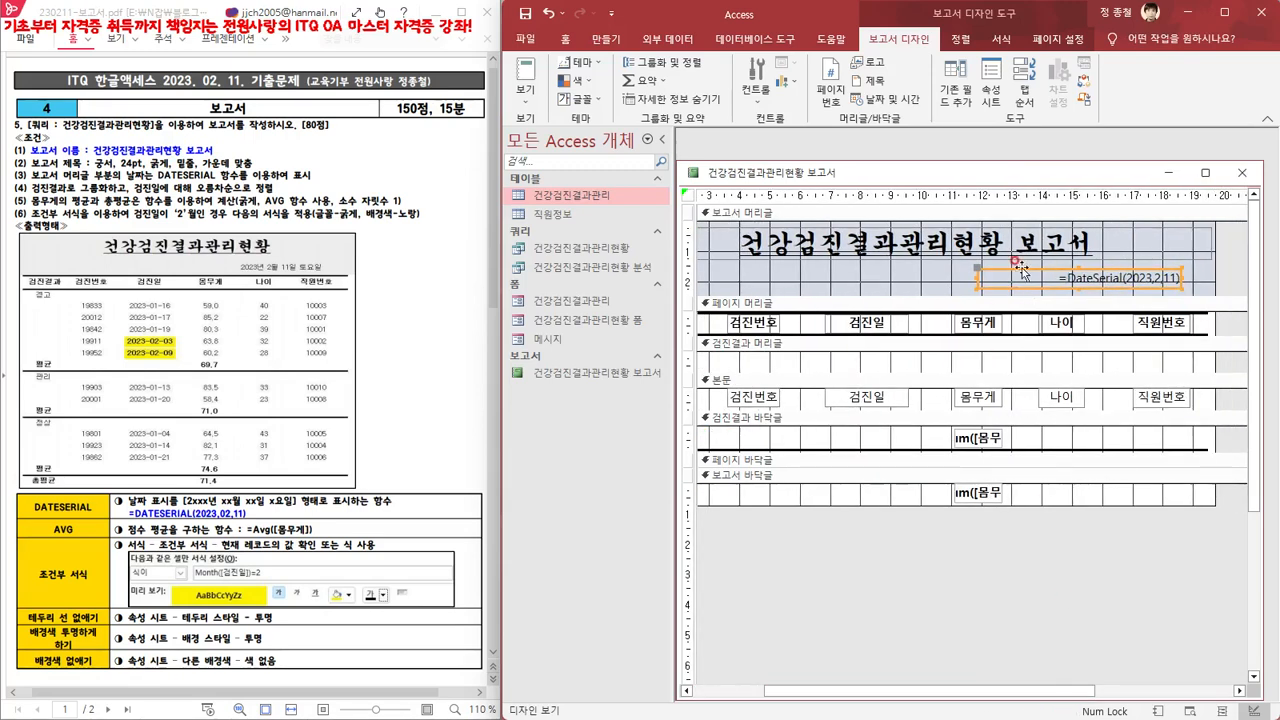
drag(1045, 690, 900, 690)
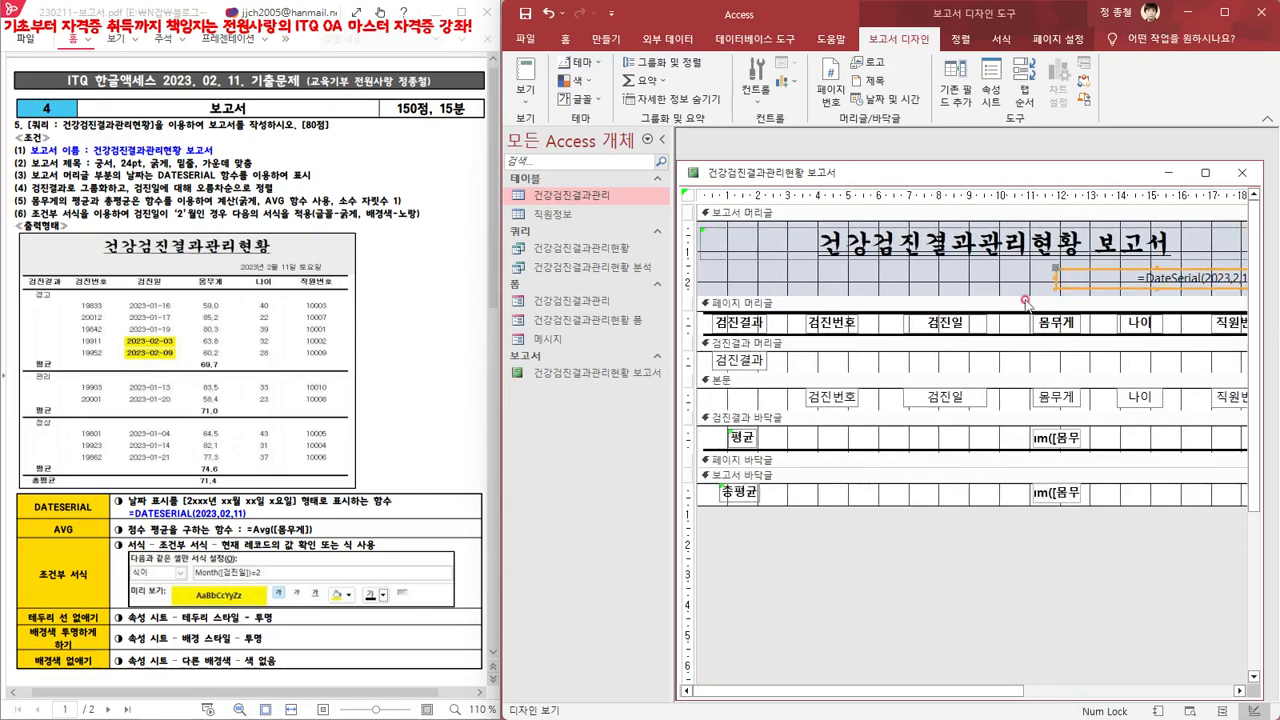
right_click(946, 180)
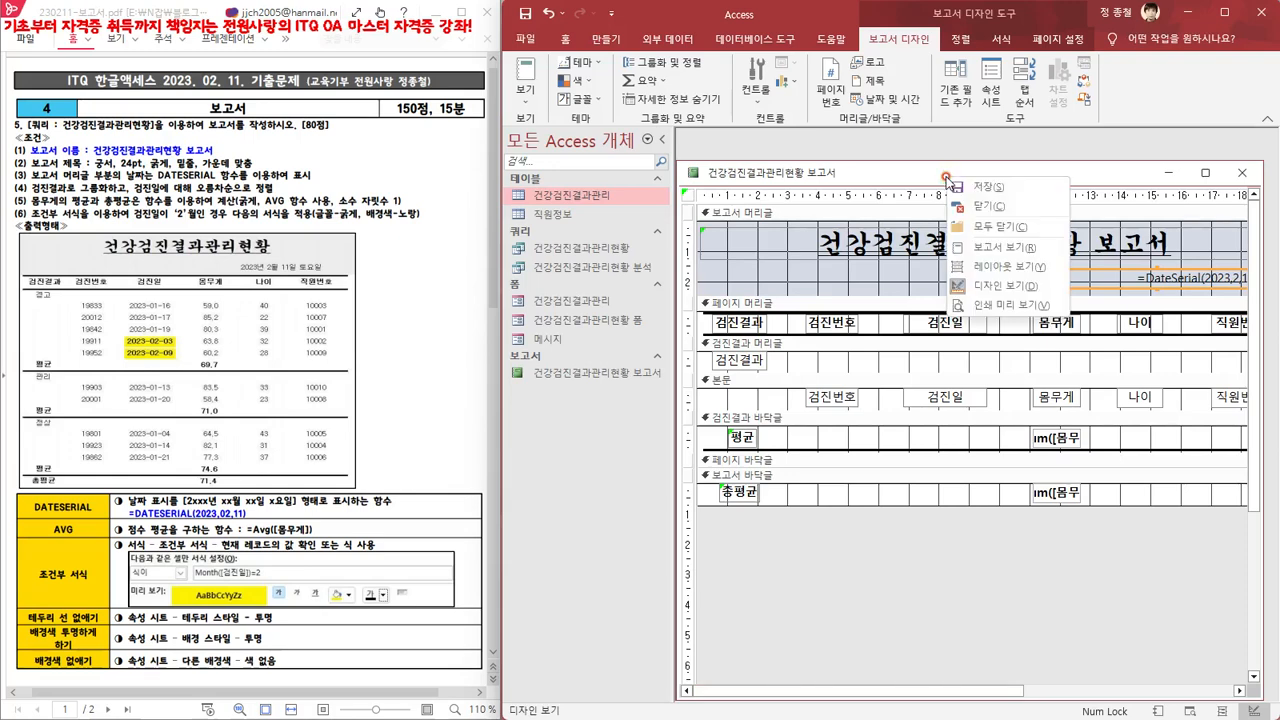
click(997, 247)
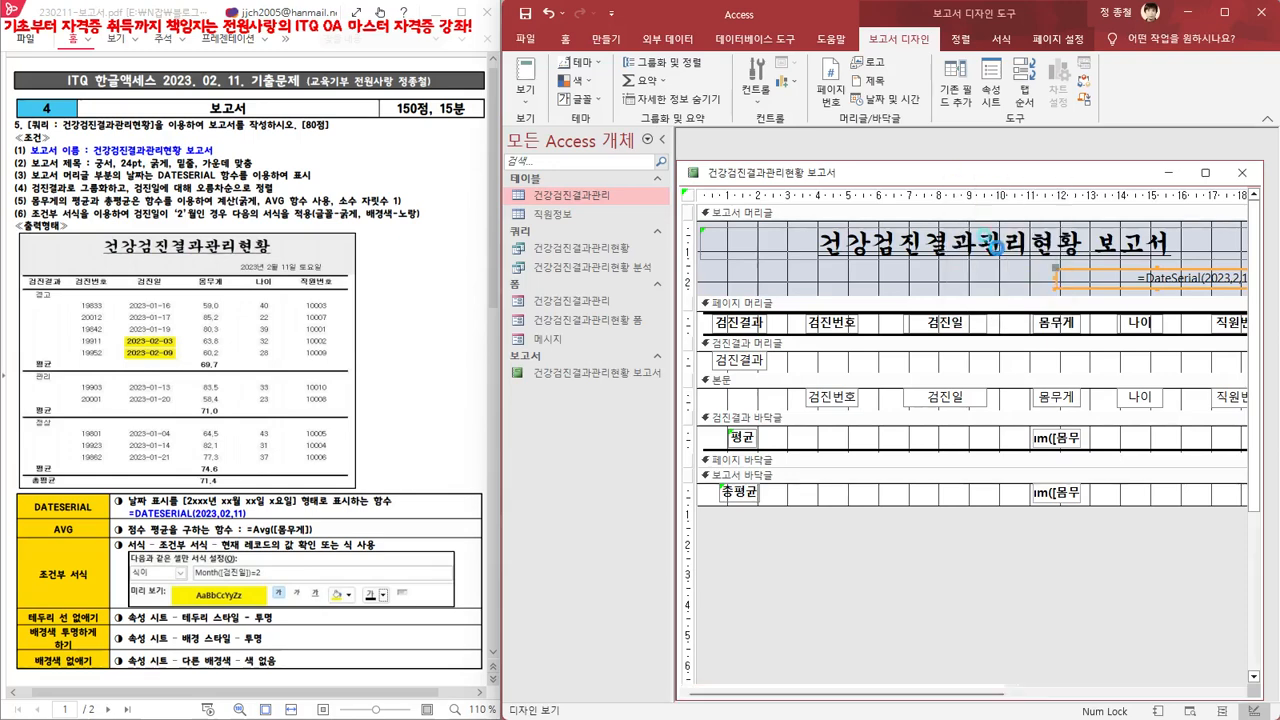
scroll(1052, 483, down, 2)
scroll(1046, 484, up, 2)
scroll(1024, 660, down, 1)
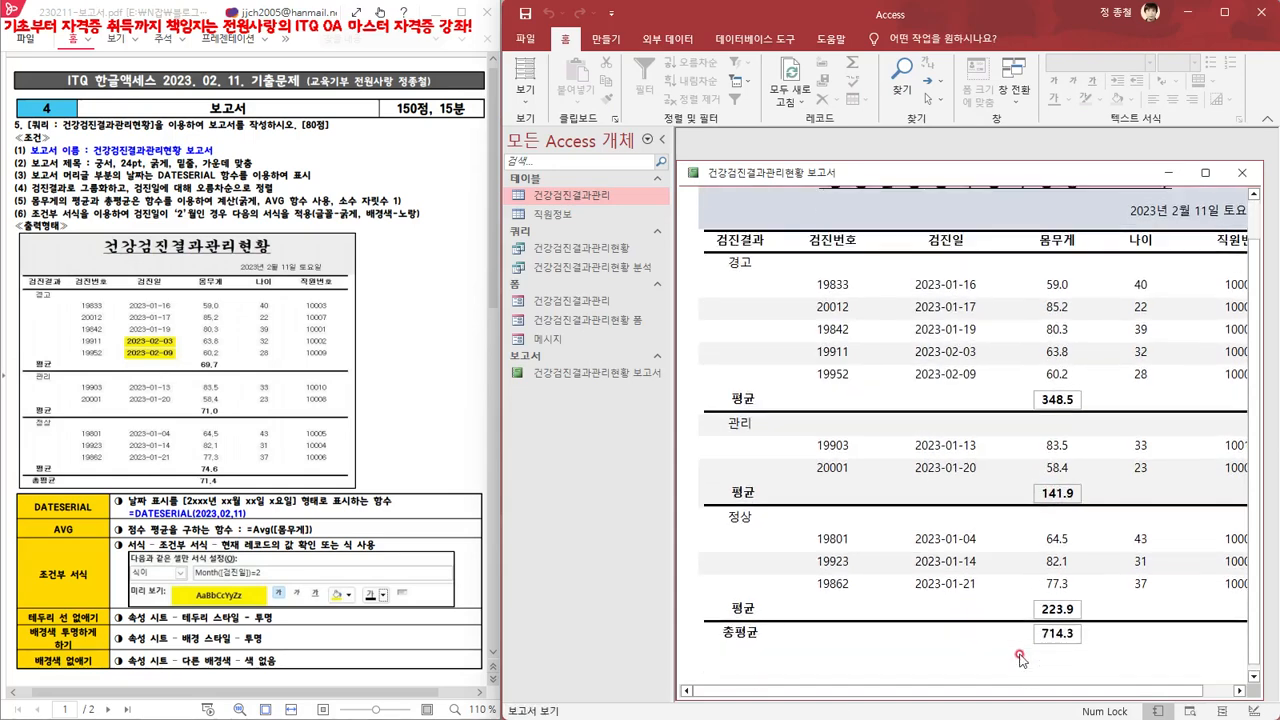
scroll(788, 588, up, 1)
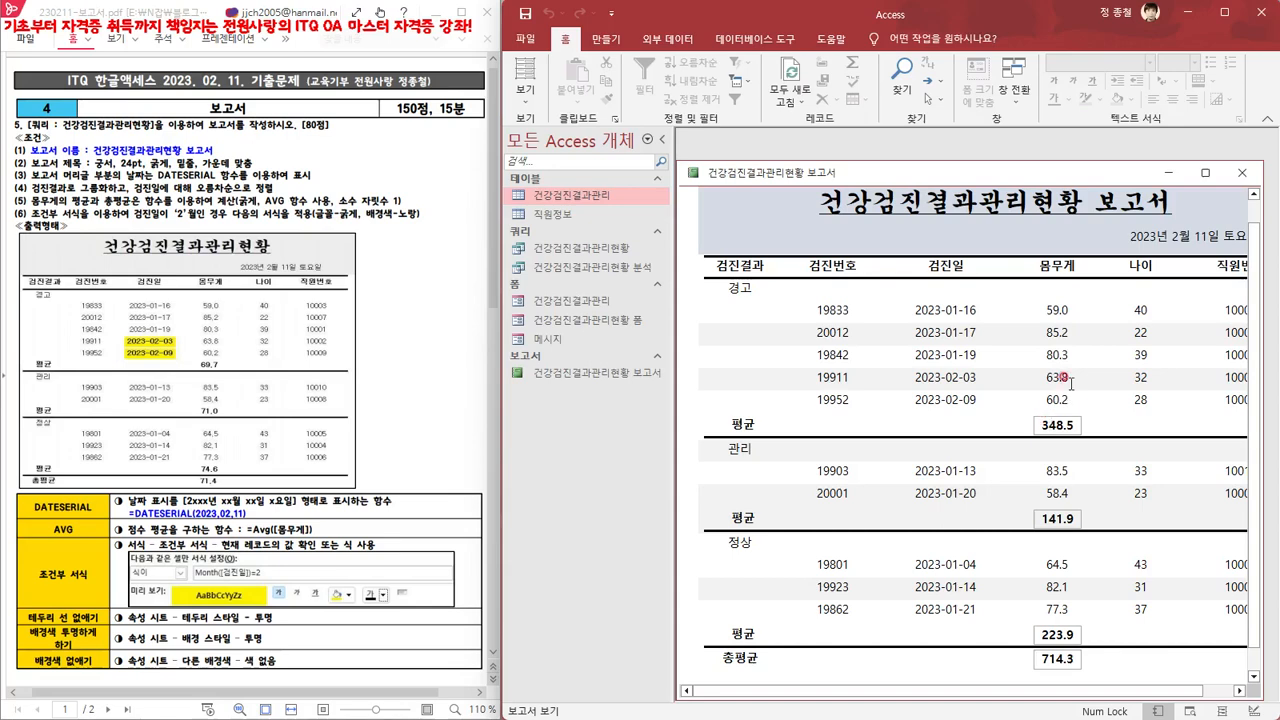
Switch the report to Layout View and set the alternate back color (다른 배경색) of the detail section (본문) to 색 없음
right_click(918, 175)
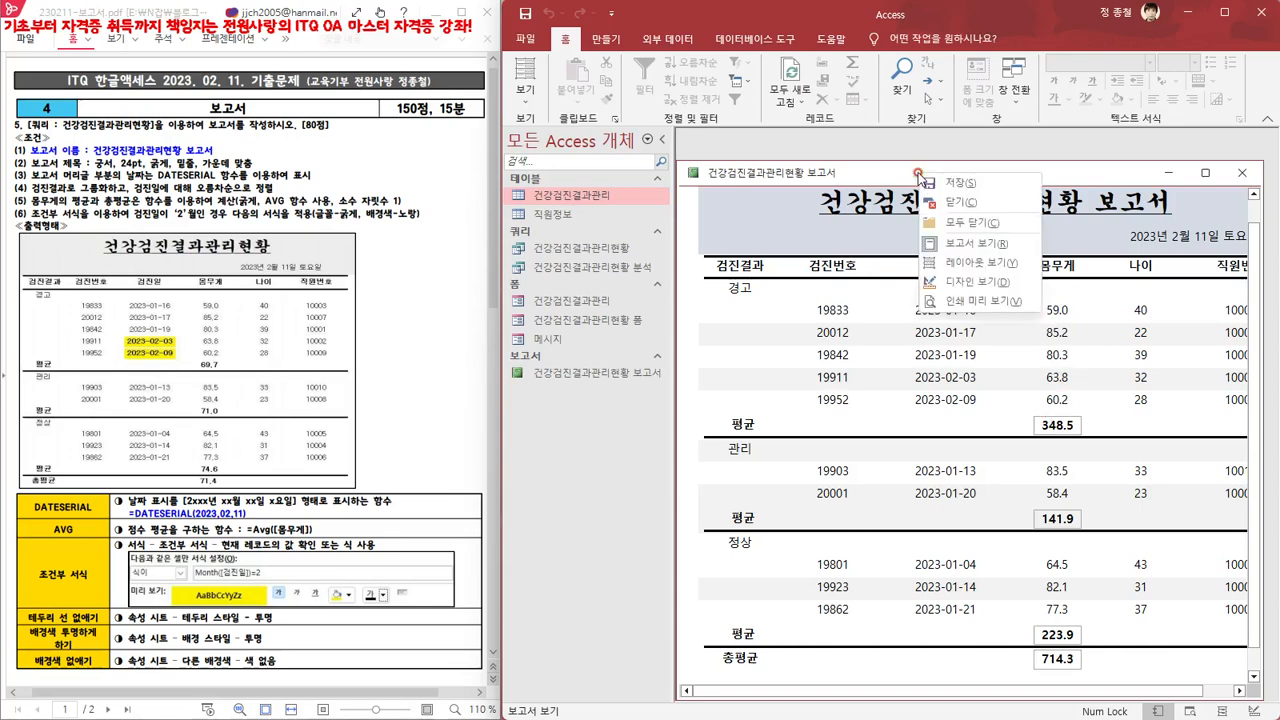
click(1000, 262)
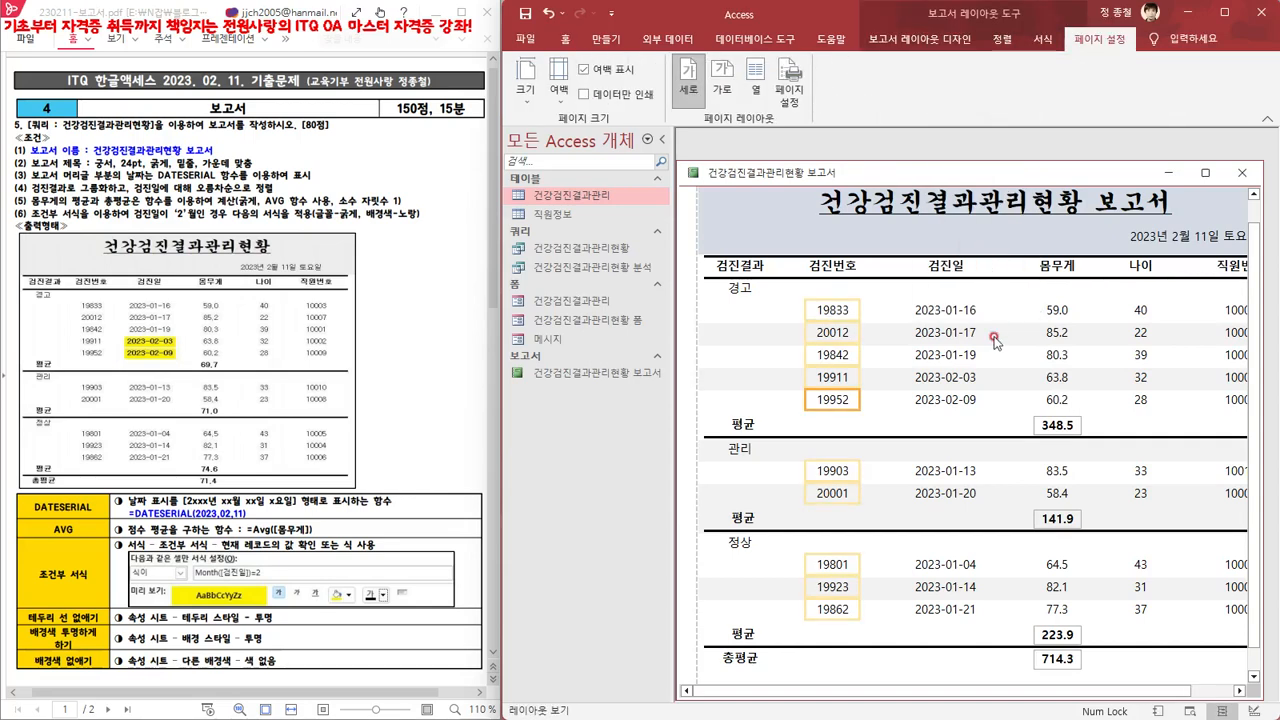
click(756, 336)
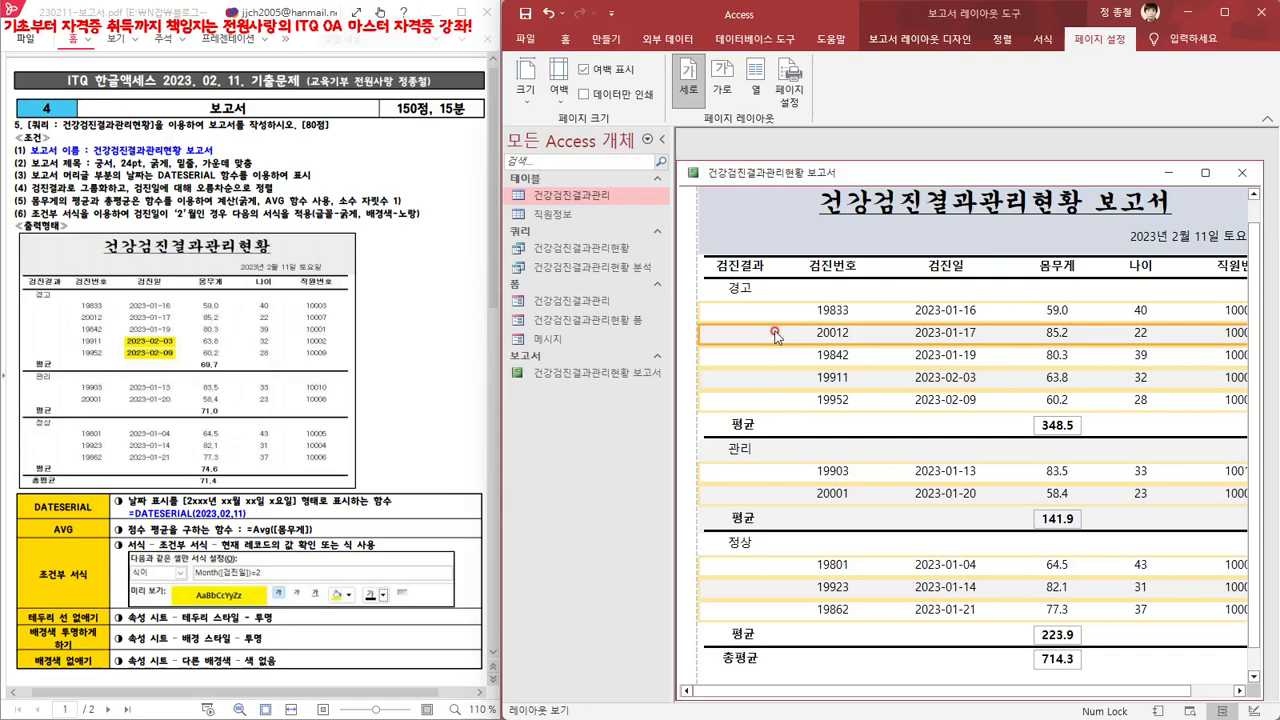
click(893, 46)
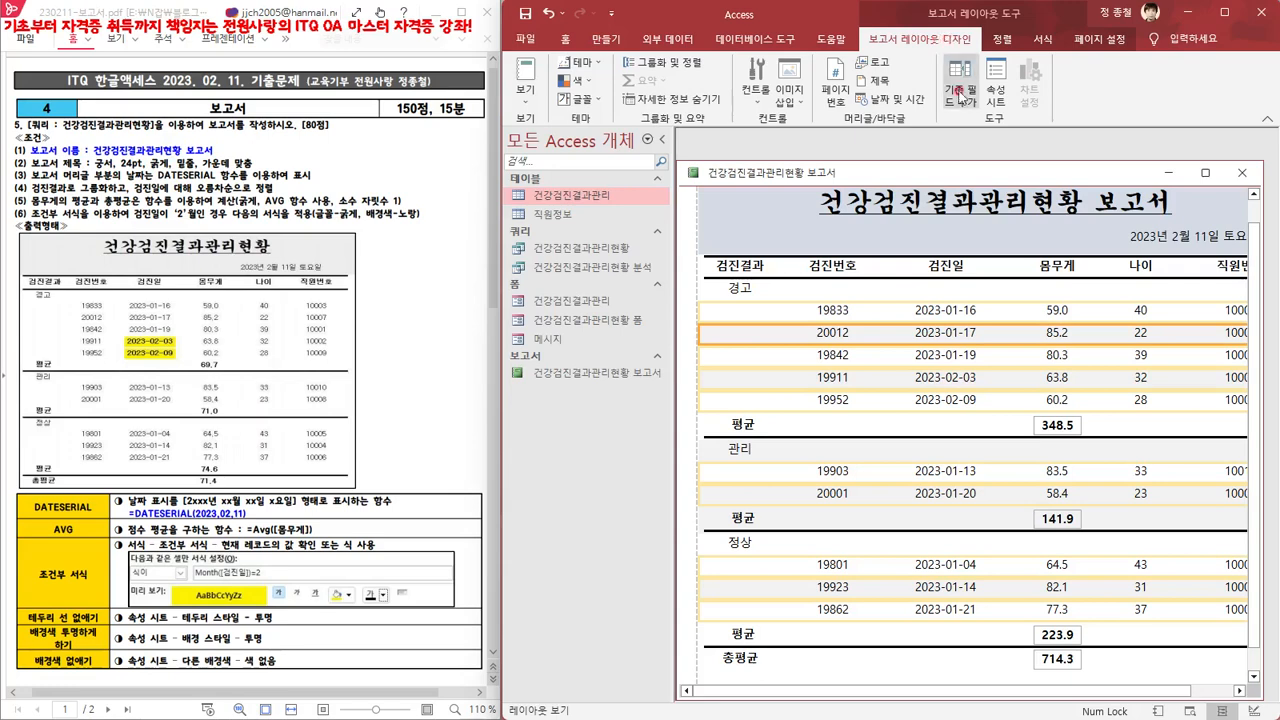
click(995, 80)
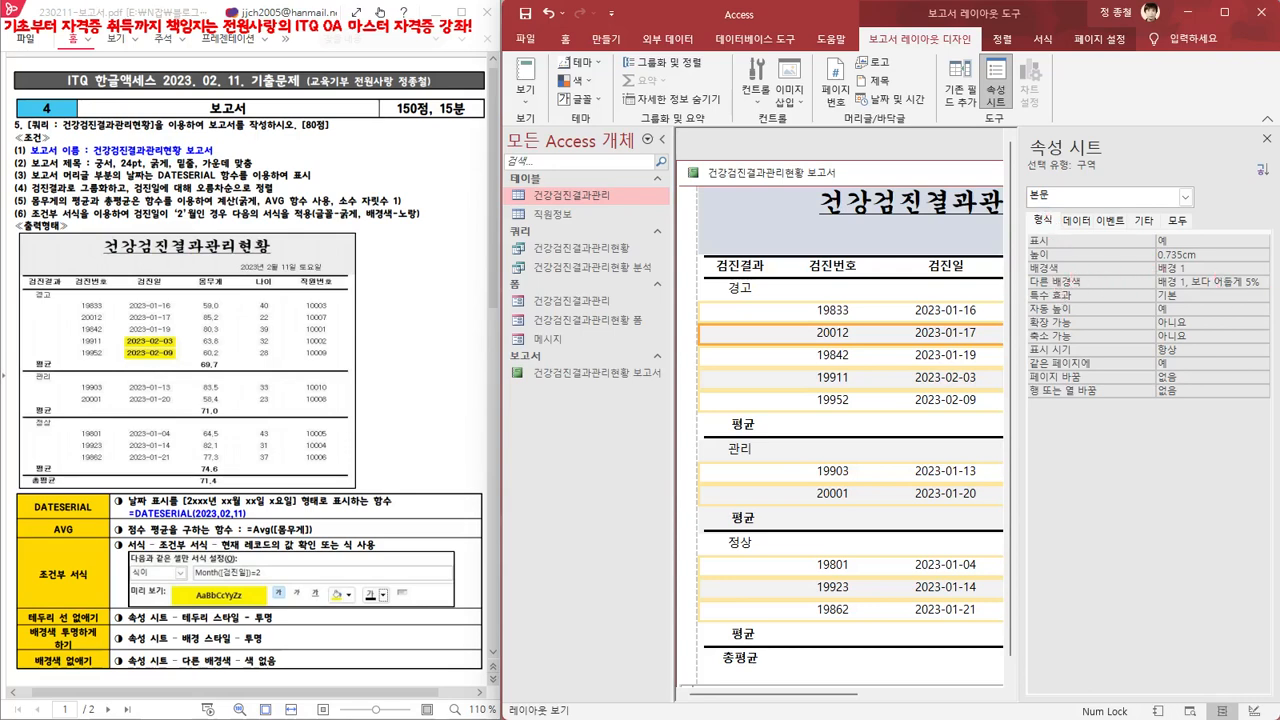
click(1258, 283)
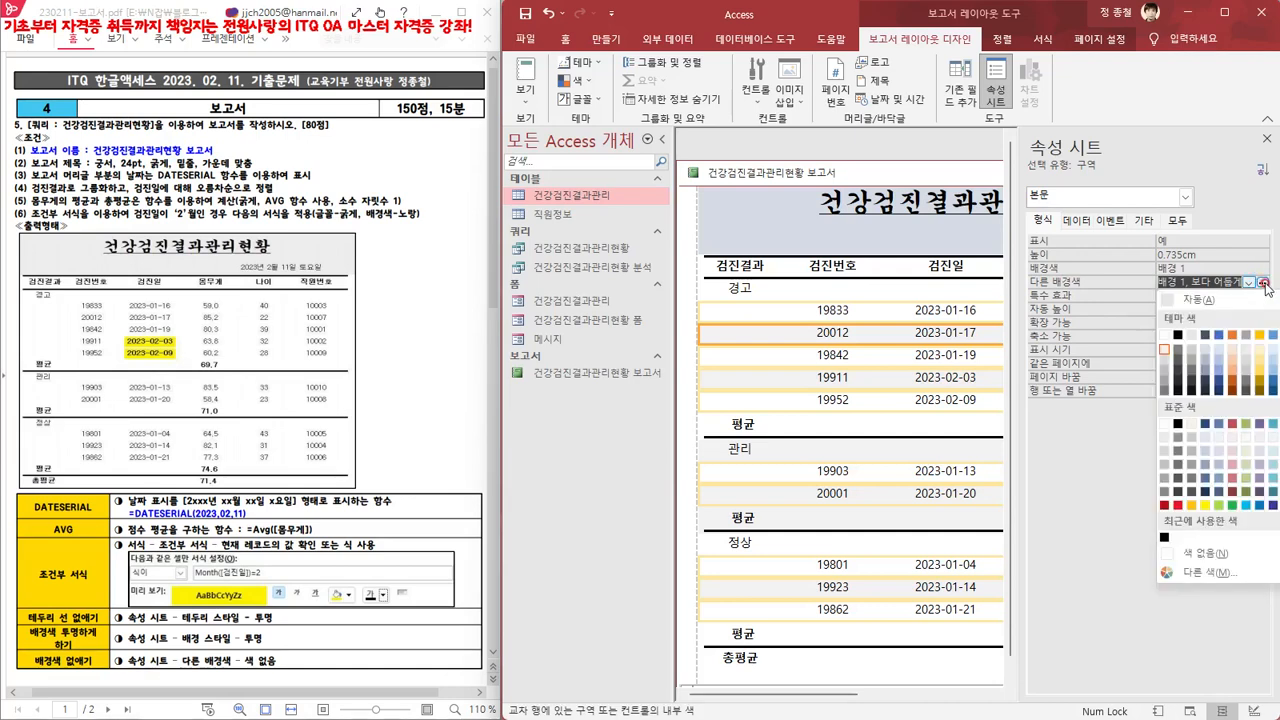
click(1204, 552)
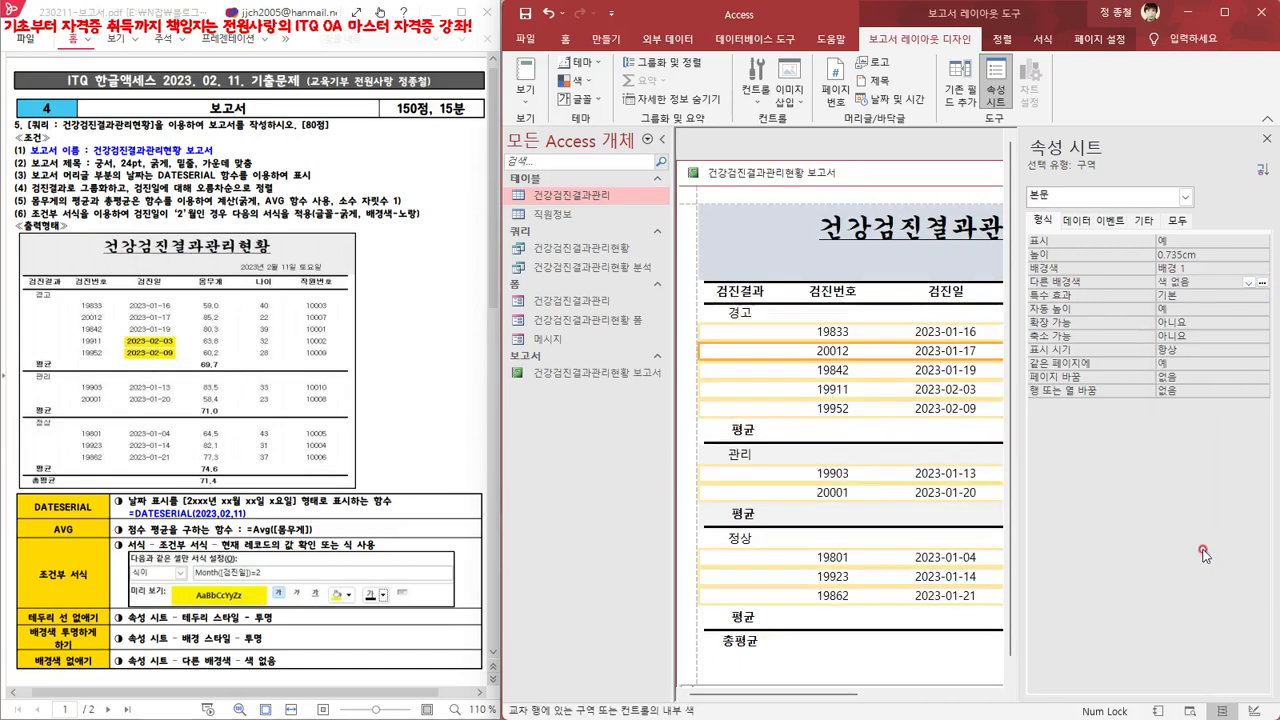
Set the alternate back color (다른 배경색) of the 검진결과 group header and group footer to 색 없음
click(835, 459)
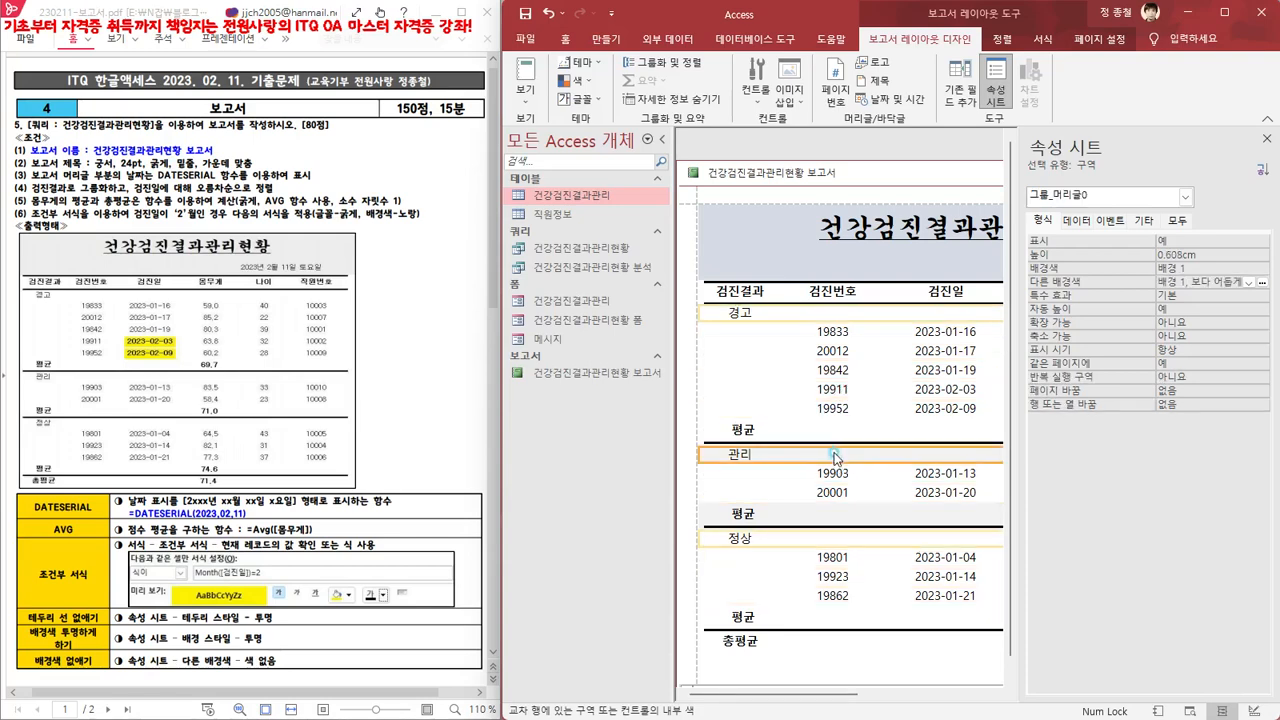
click(1262, 287)
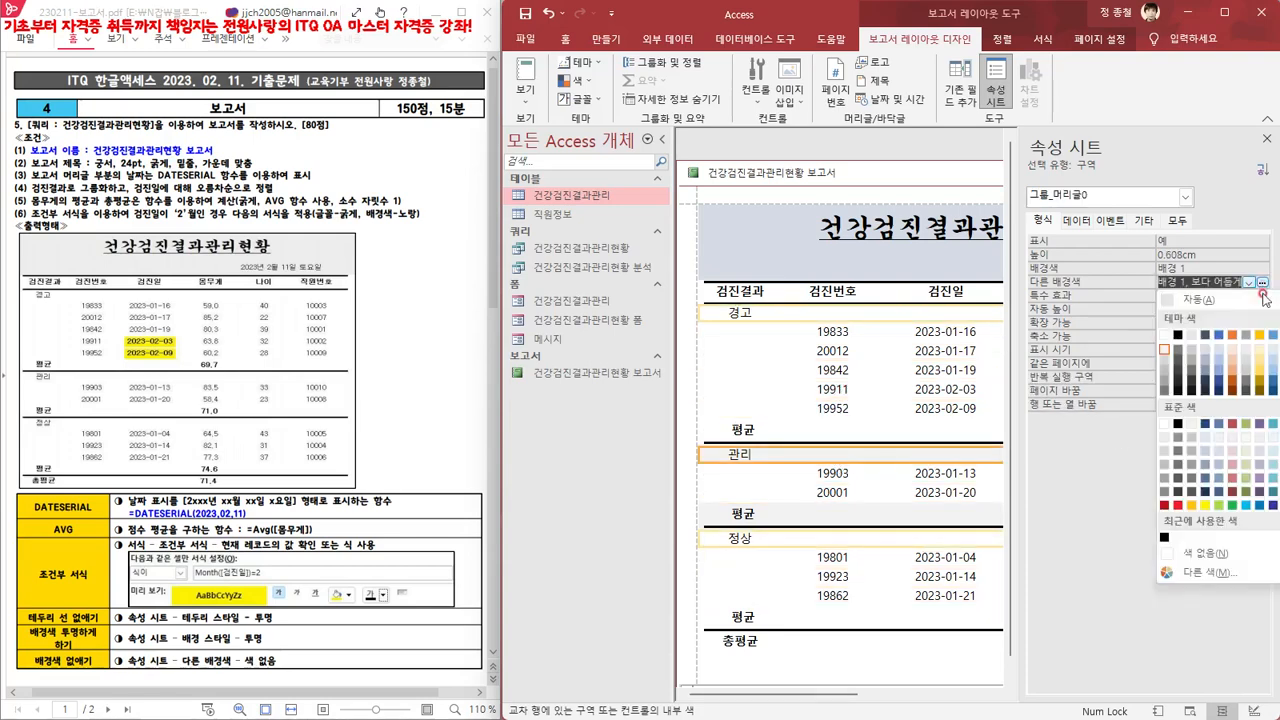
click(1210, 550)
click(822, 514)
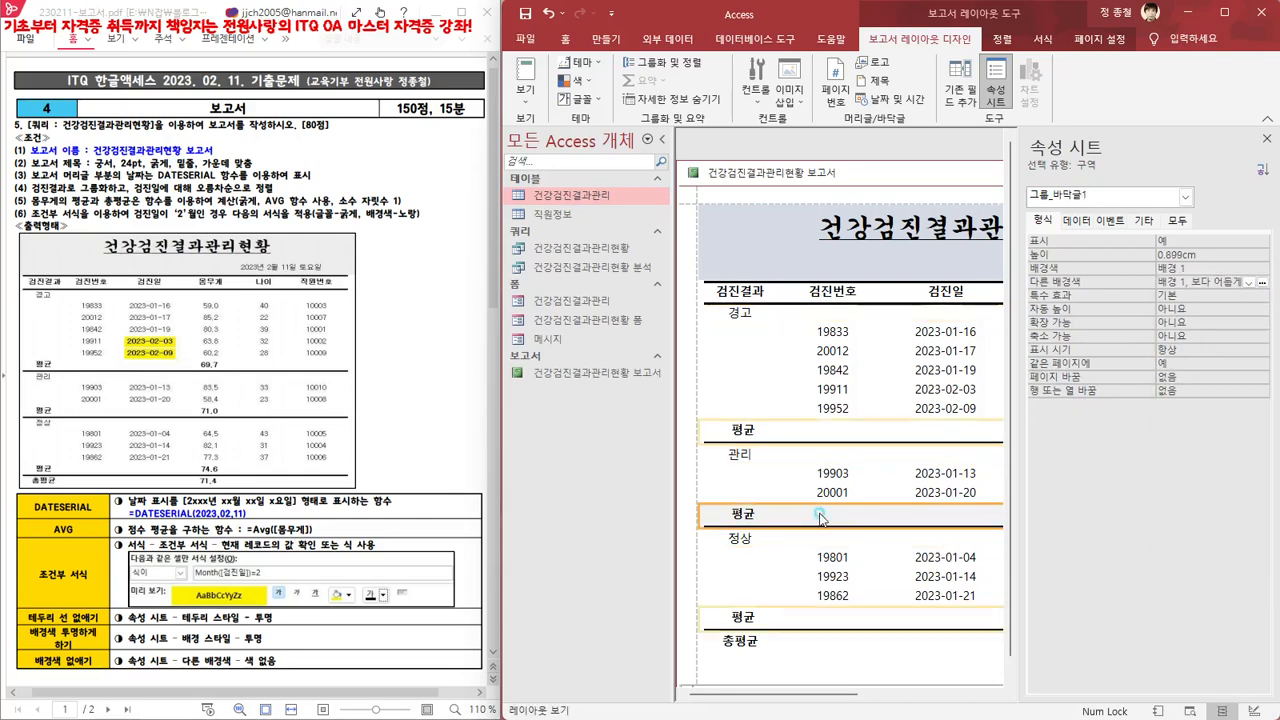
click(1256, 284)
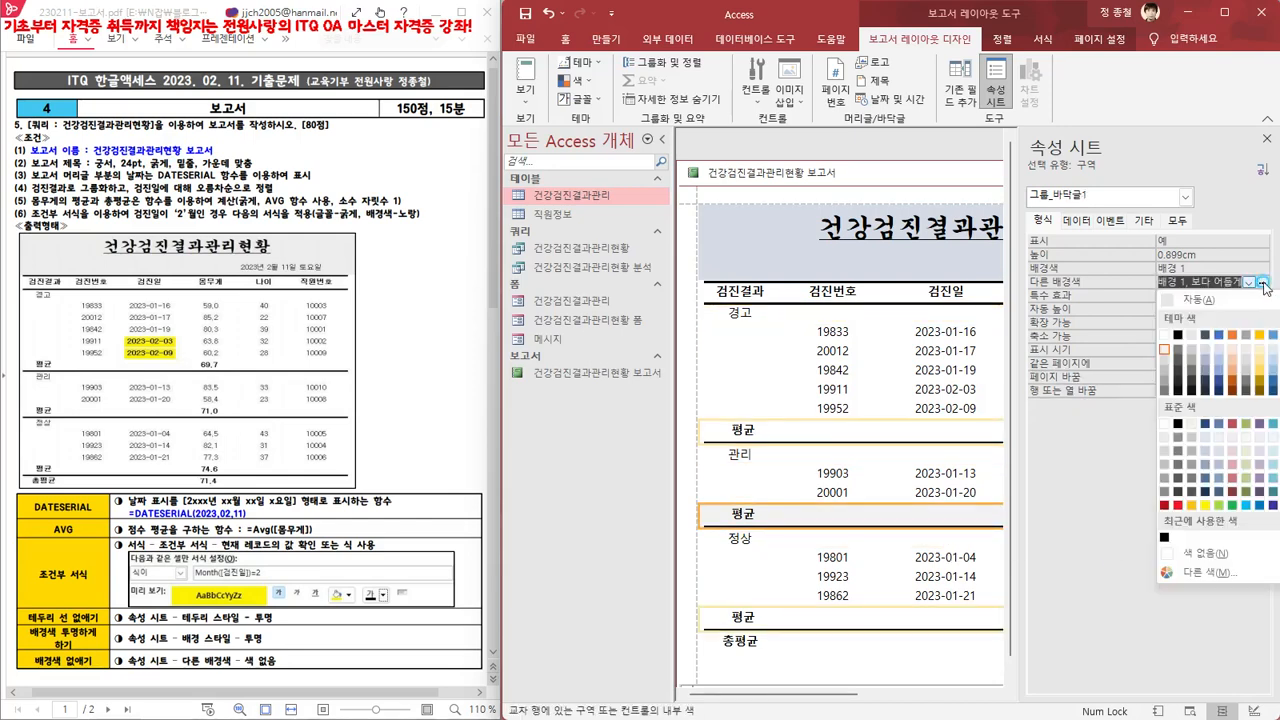
click(1218, 549)
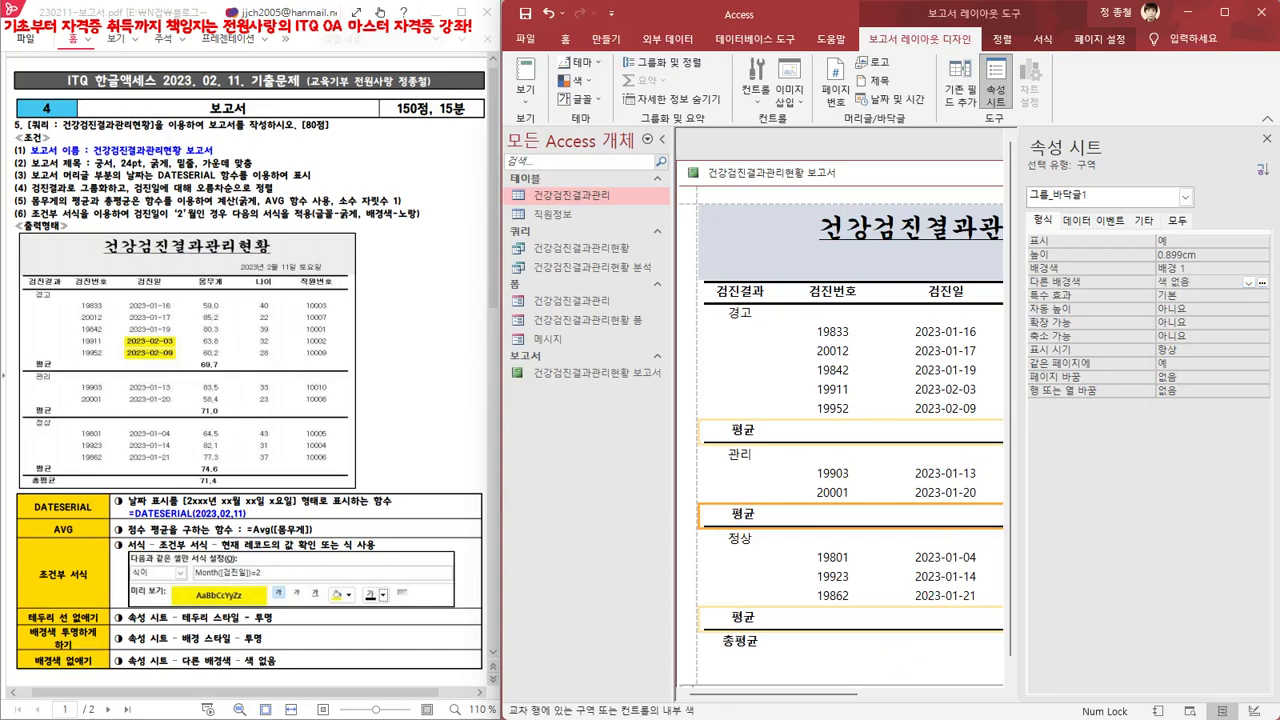
click(1268, 139)
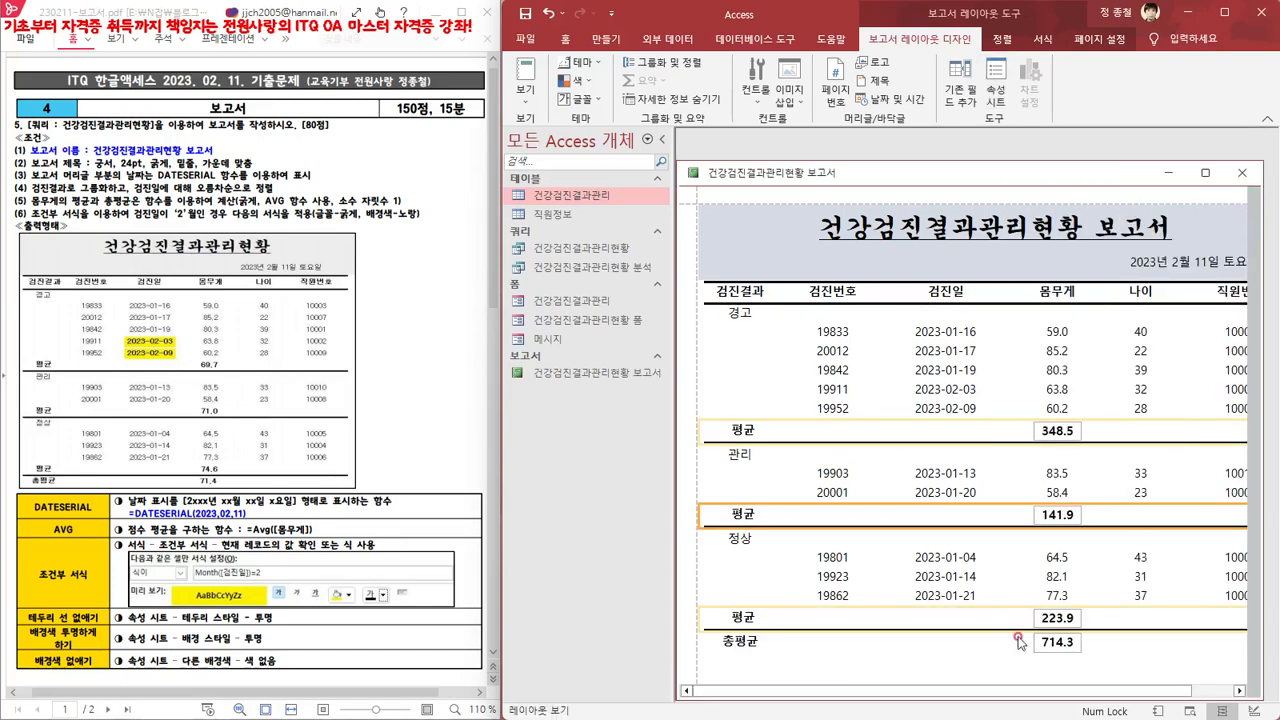
Set the border style (테두리 스타일) of the group average and 총평균 value boxes to 투명
click(1054, 641)
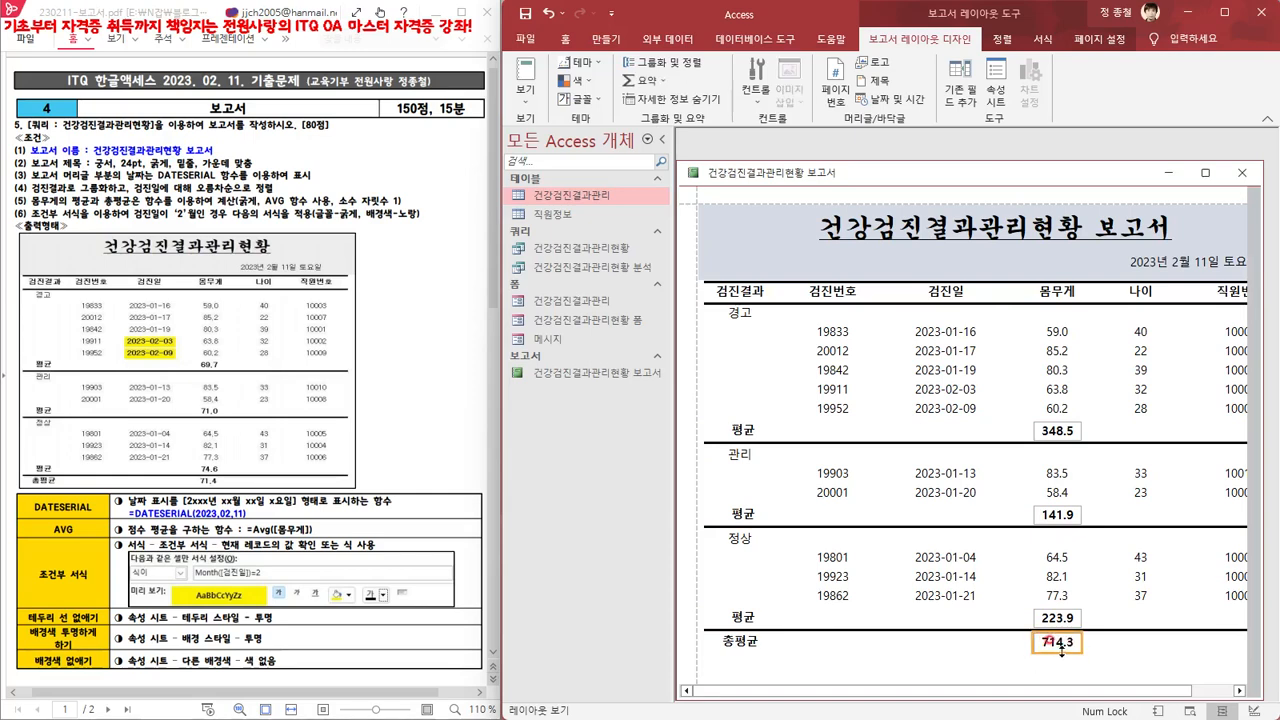
click(1069, 606)
shift+click(1070, 612)
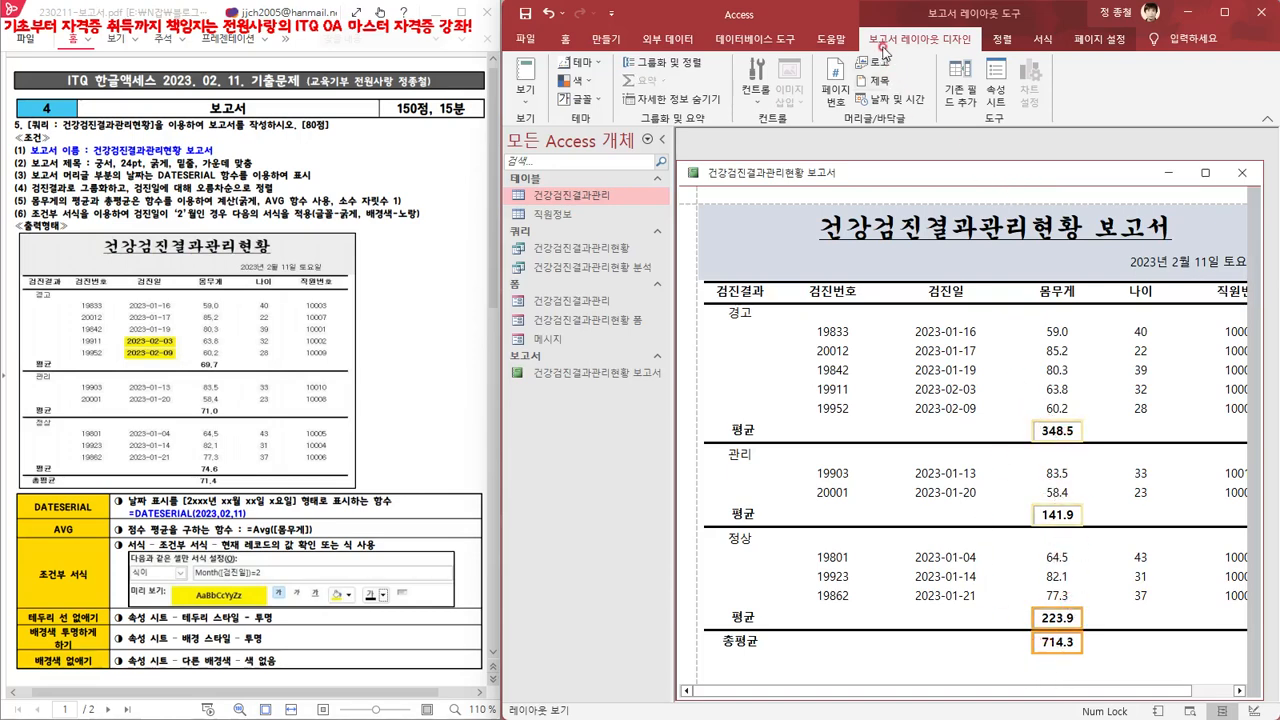
click(999, 84)
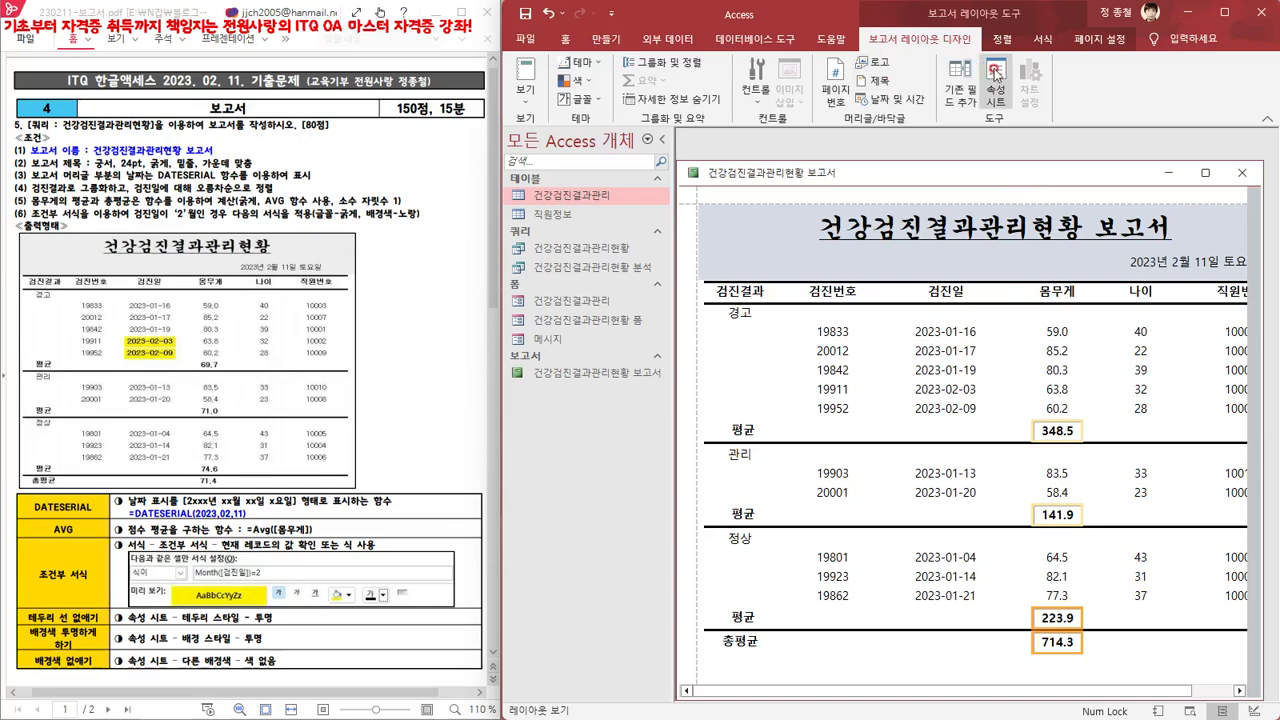
click(997, 80)
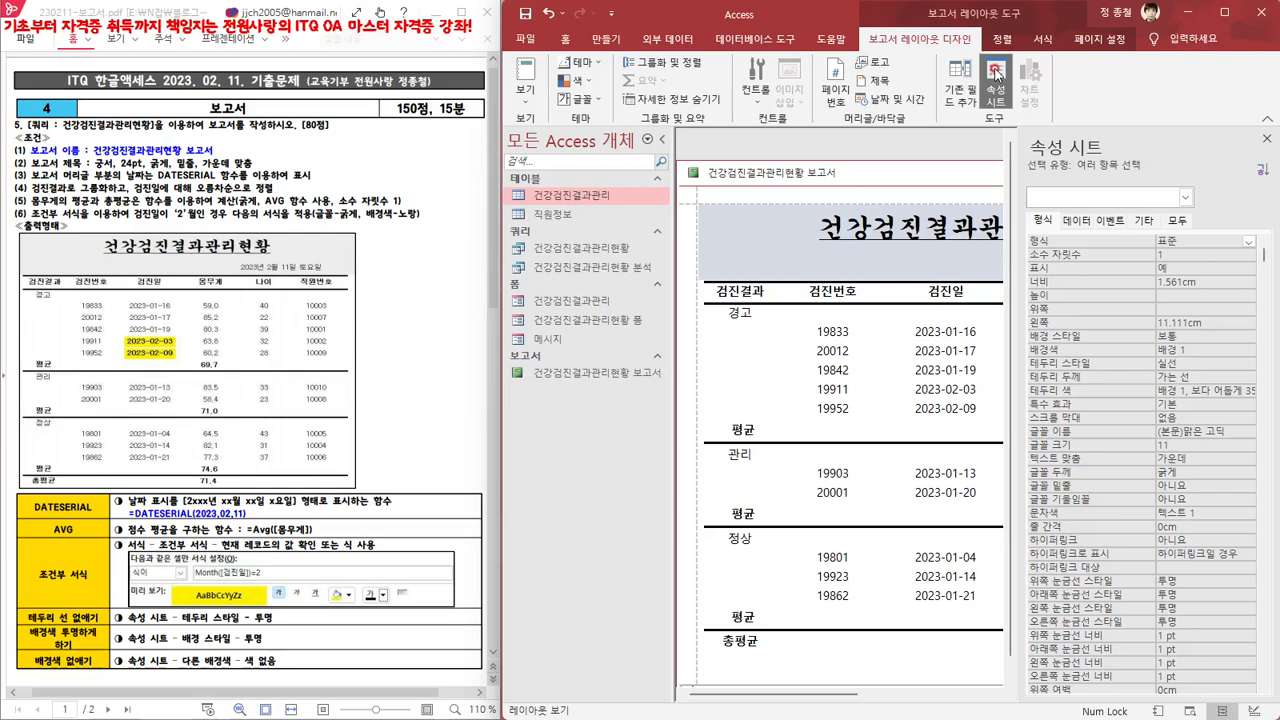
click(1104, 381)
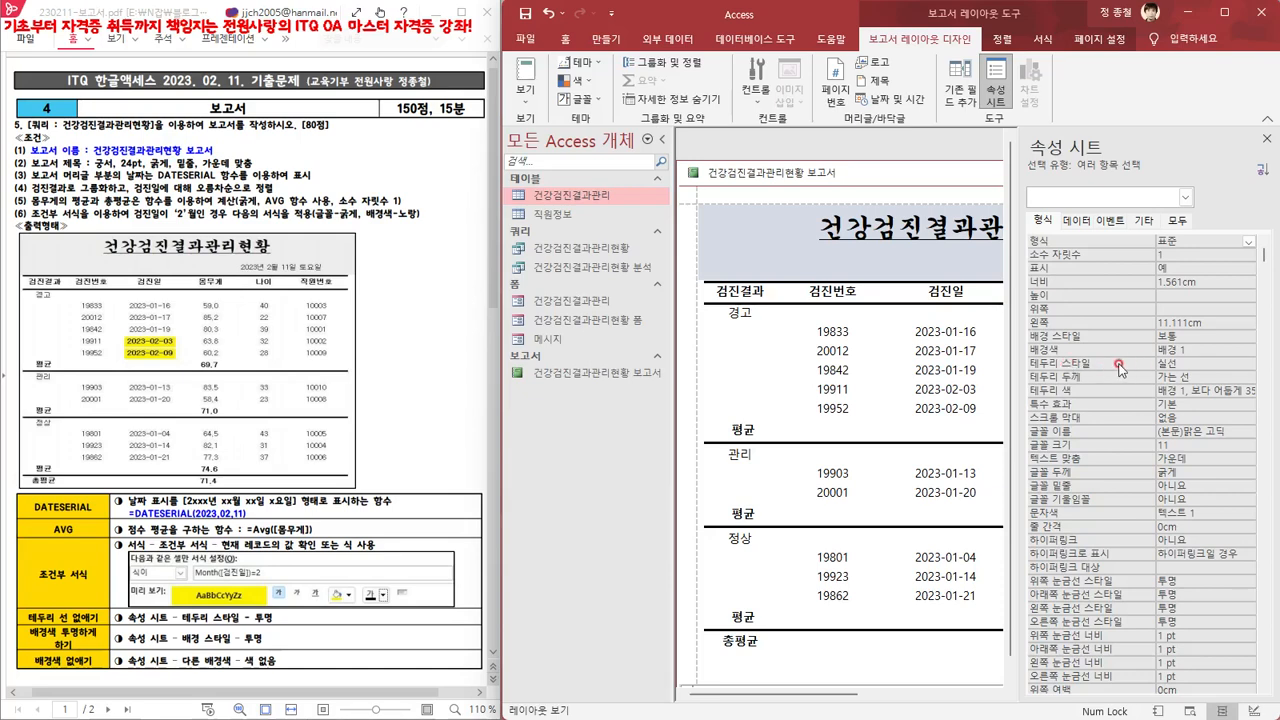
click(1190, 364)
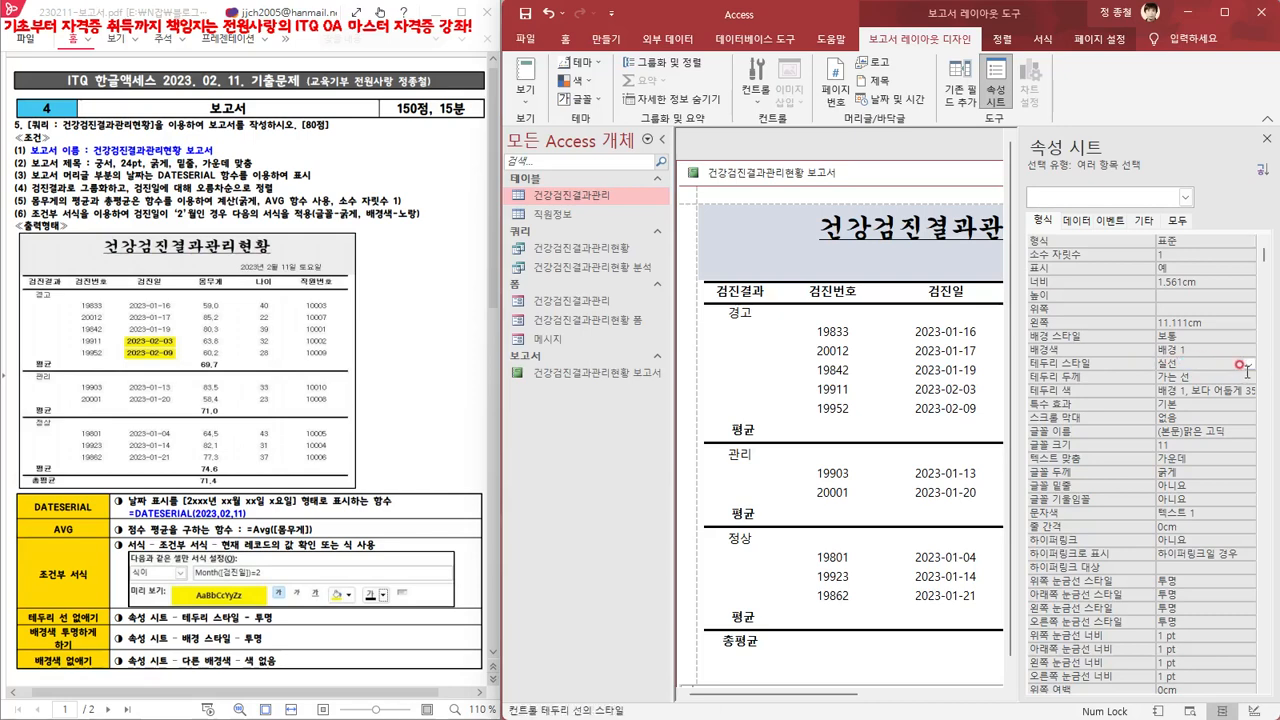
click(1248, 364)
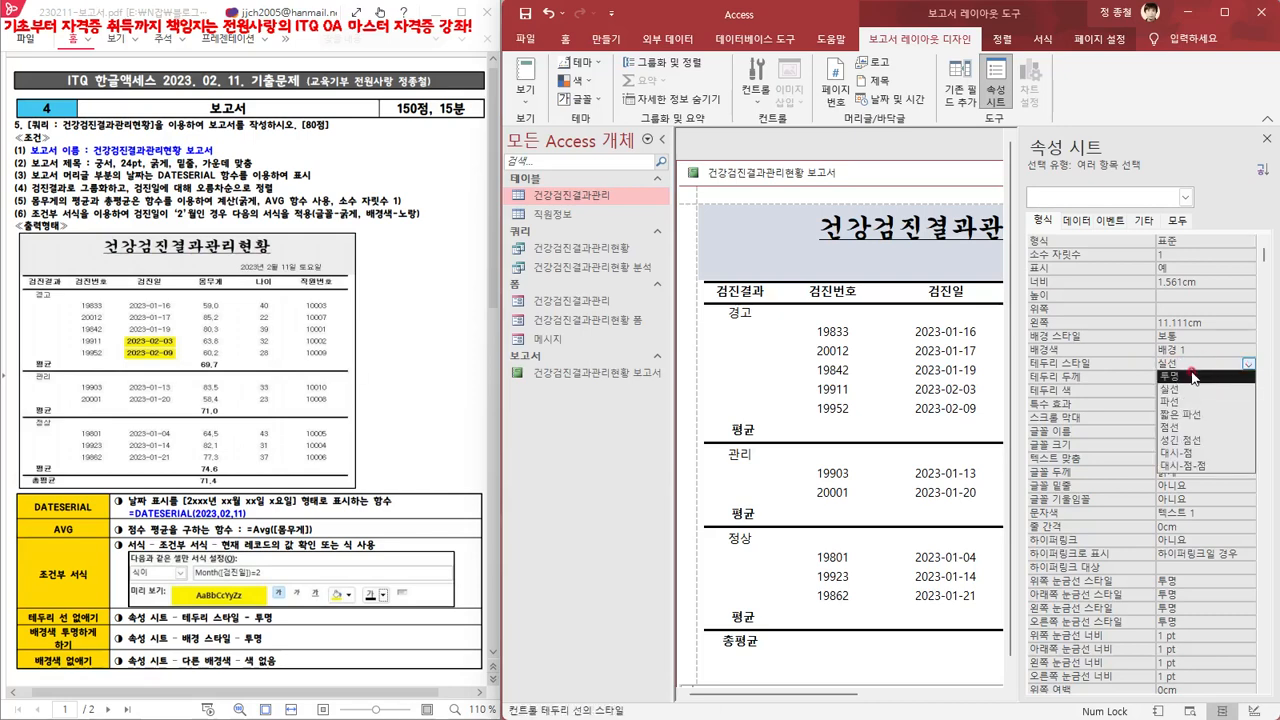
click(1170, 376)
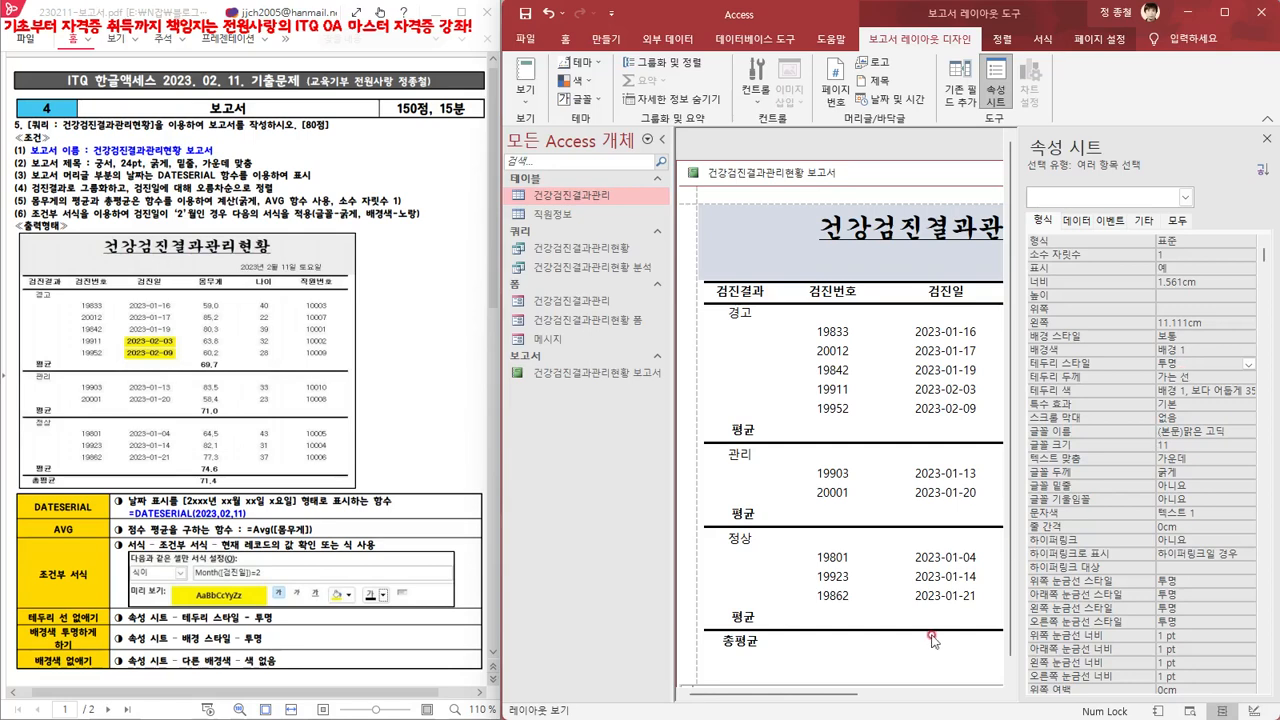
click(1266, 138)
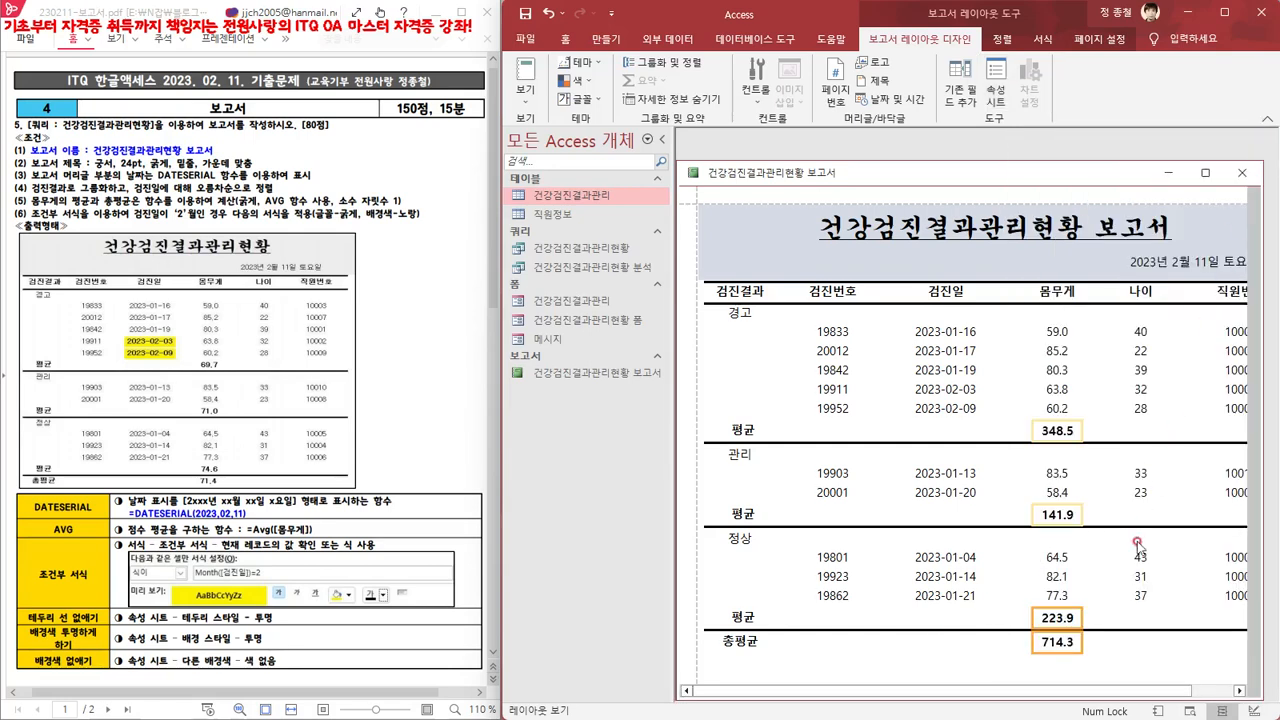
click(1122, 658)
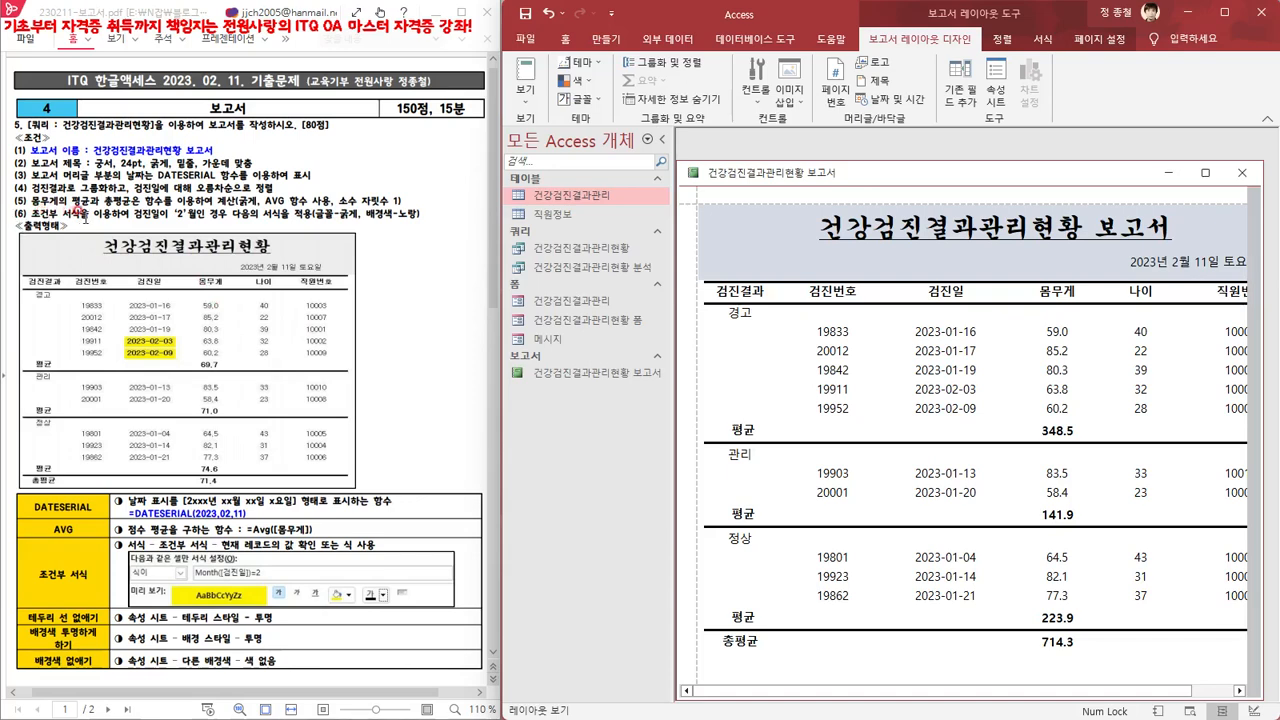
Start a new conditional formatting rule for the 검진일 values, with the condition type set to 식이
click(178, 212)
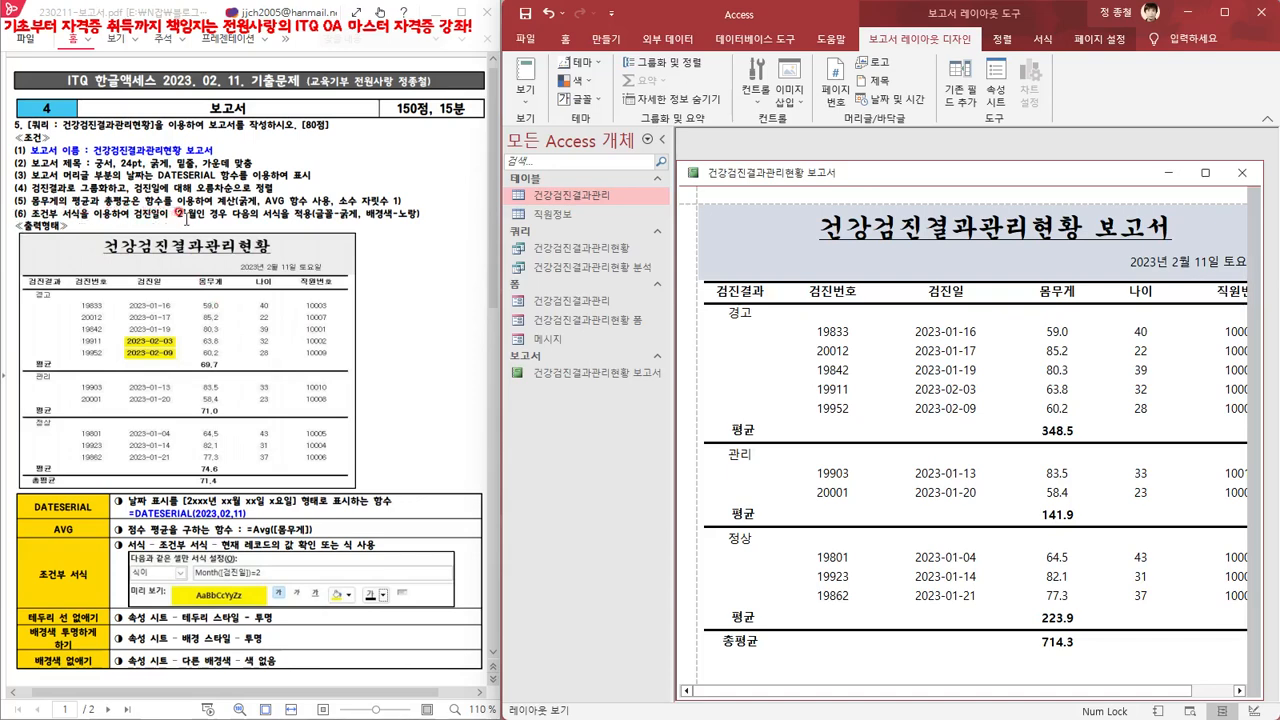
click(926, 409)
click(932, 408)
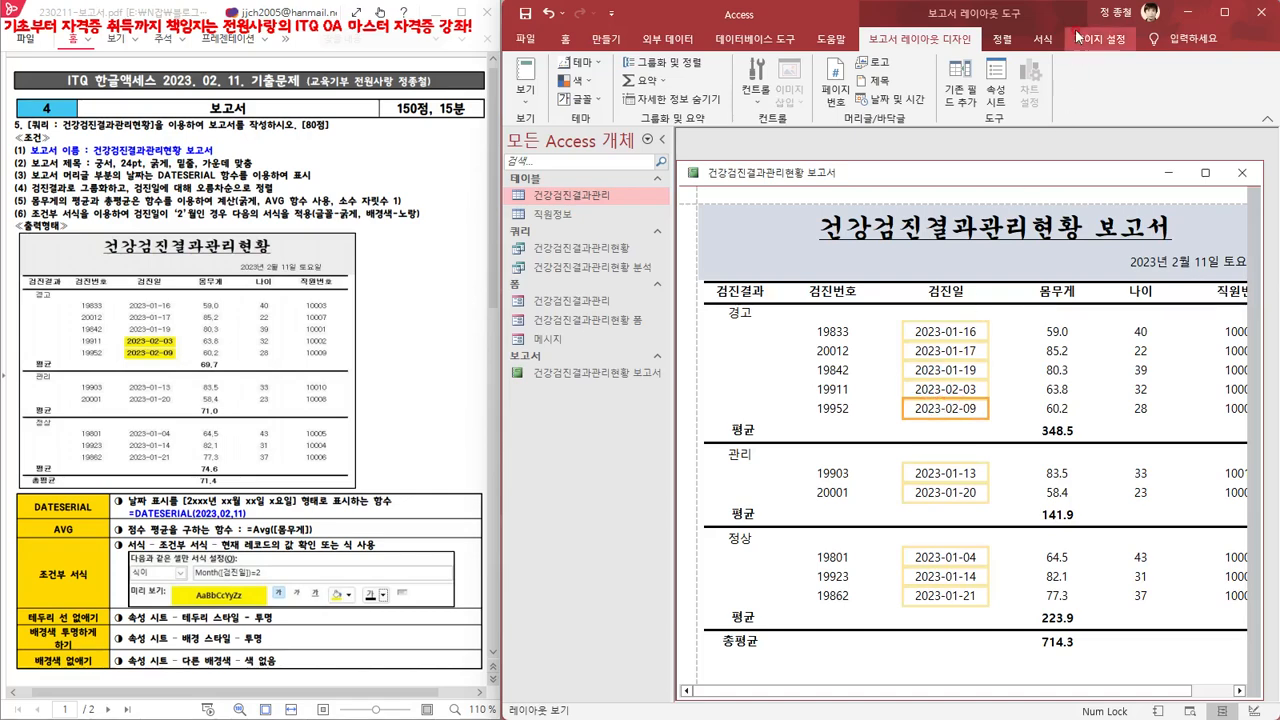
click(1043, 40)
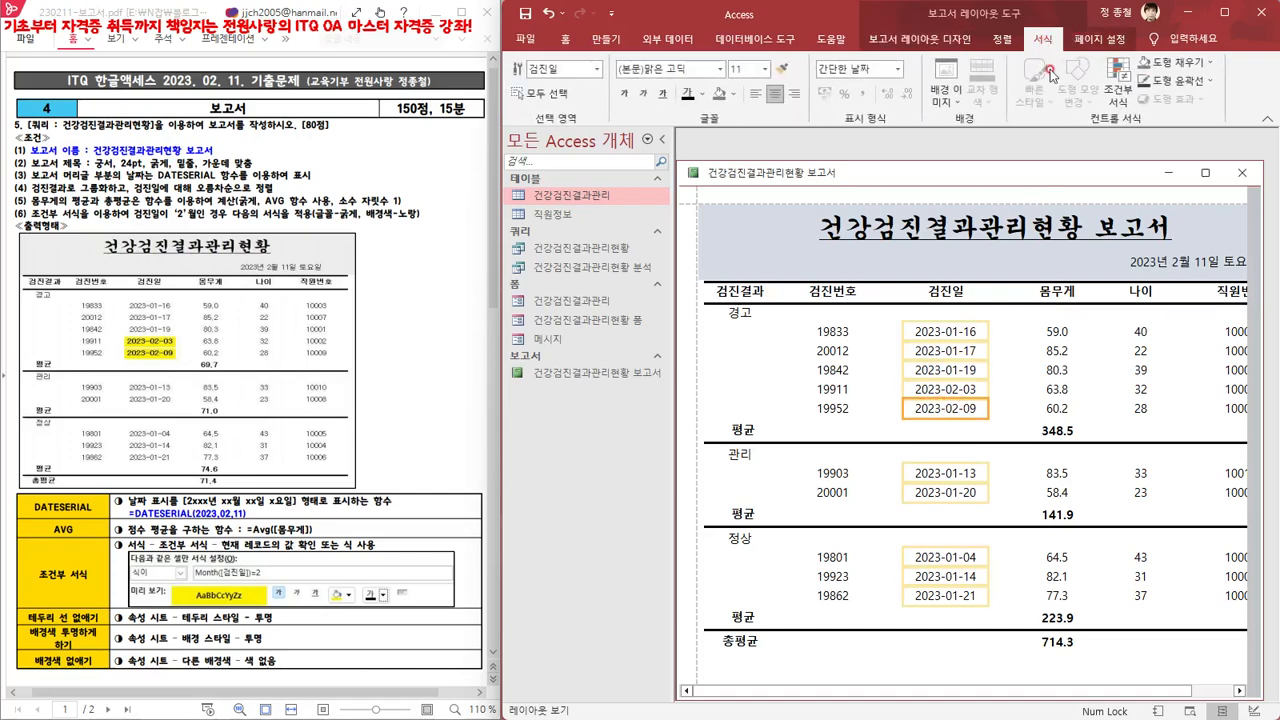
click(1118, 97)
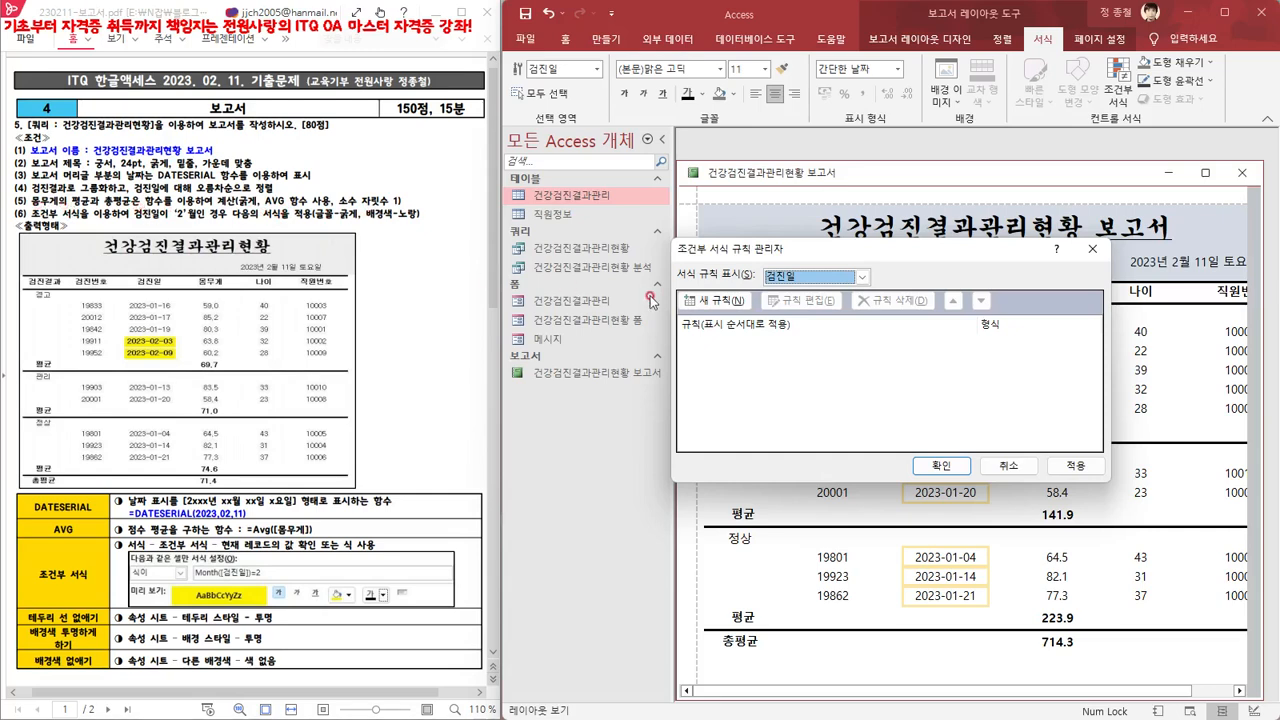
click(712, 301)
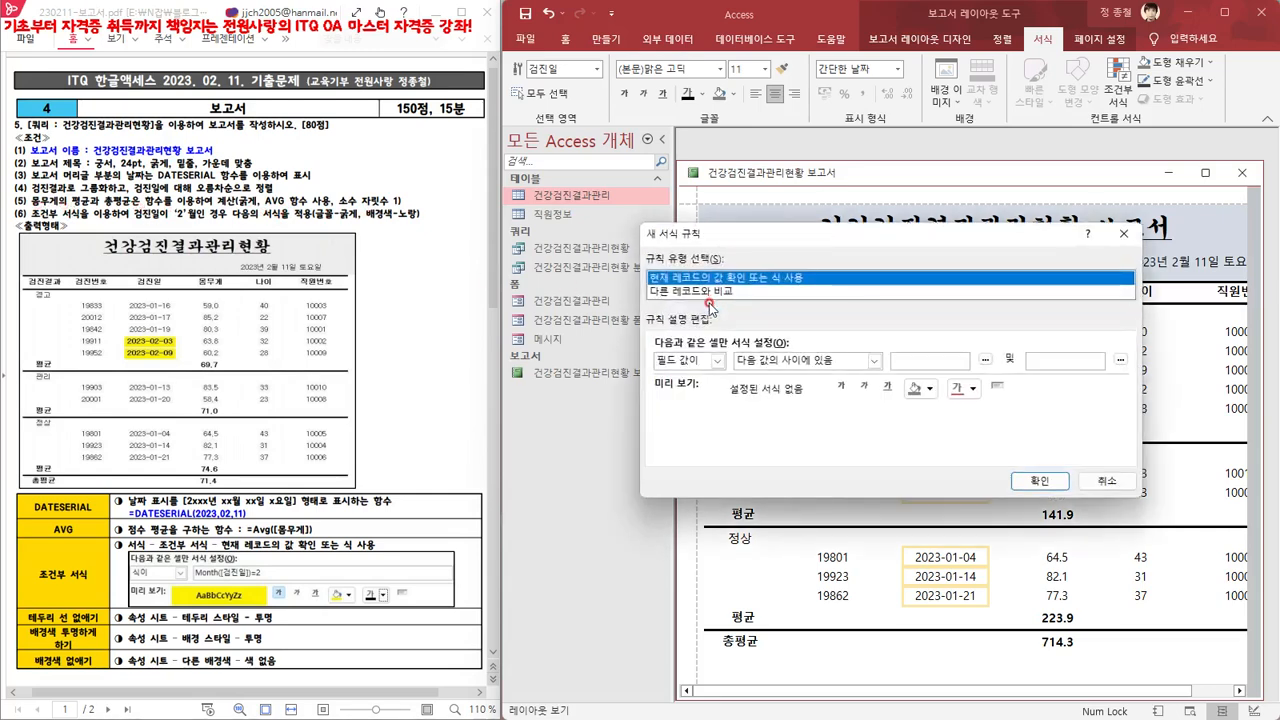
click(717, 360)
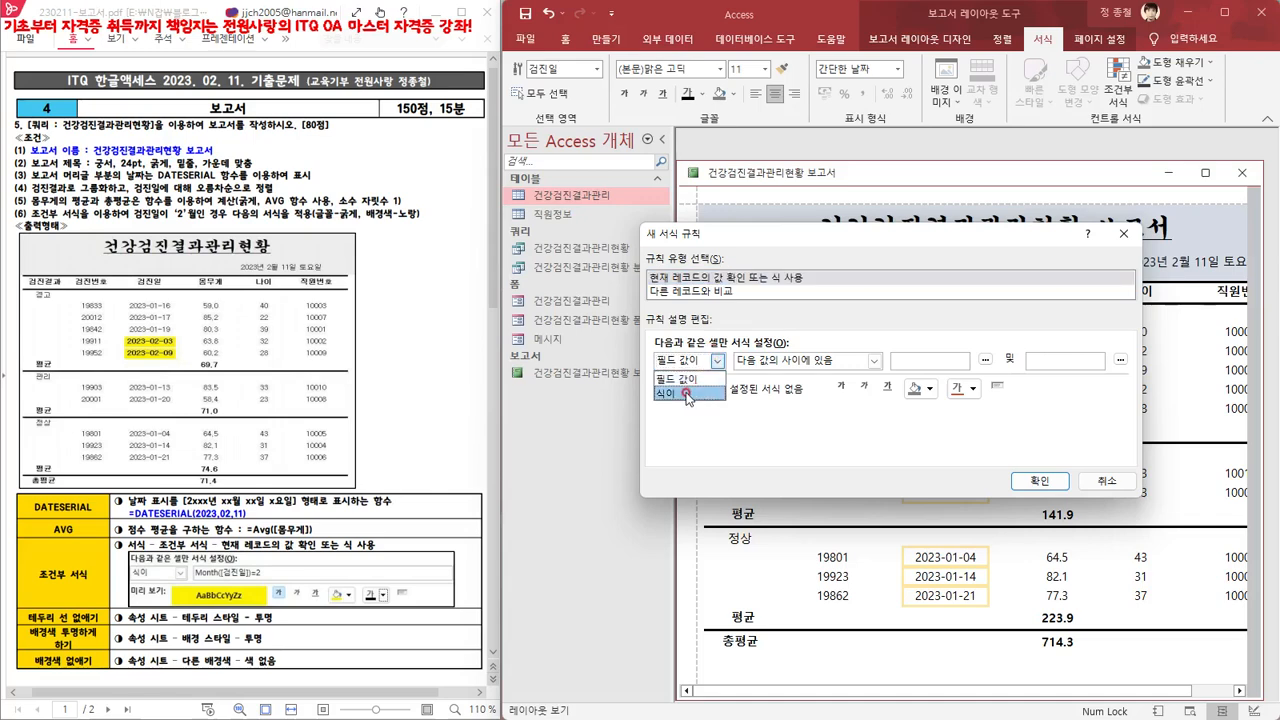
click(687, 395)
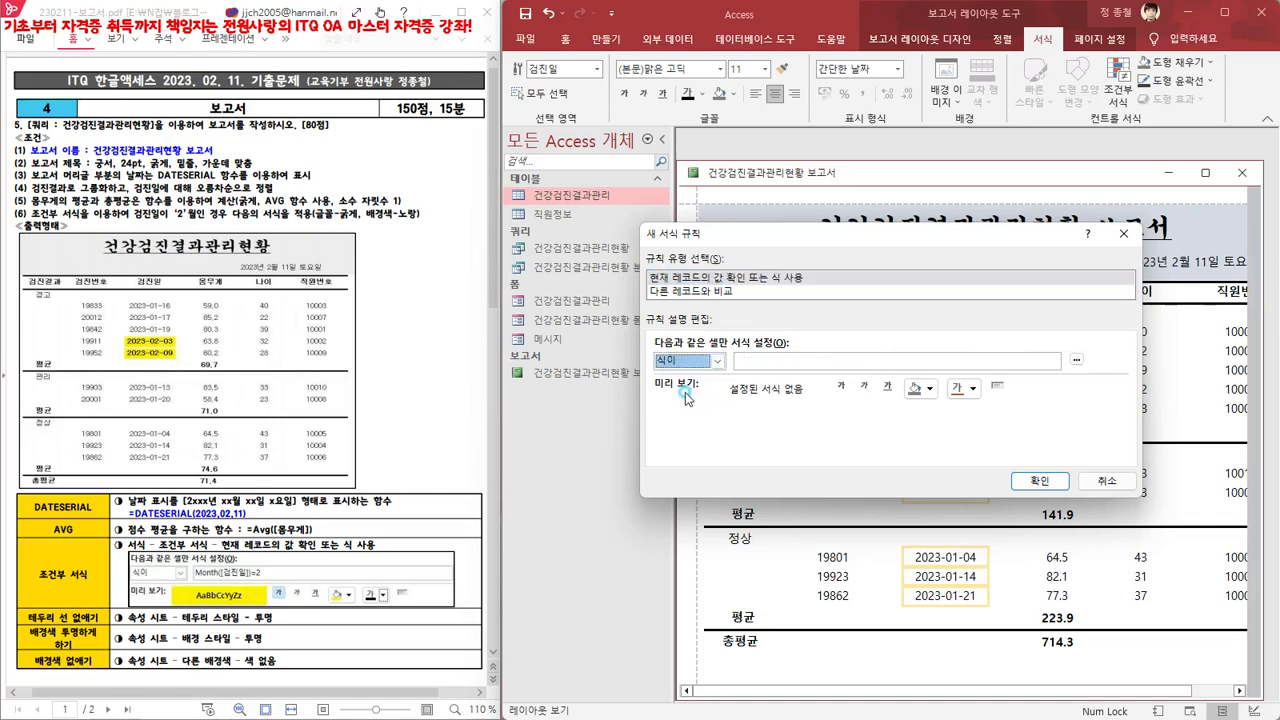
Enter month([검진일])=2 as the expression of the new formatting rule
click(762, 360)
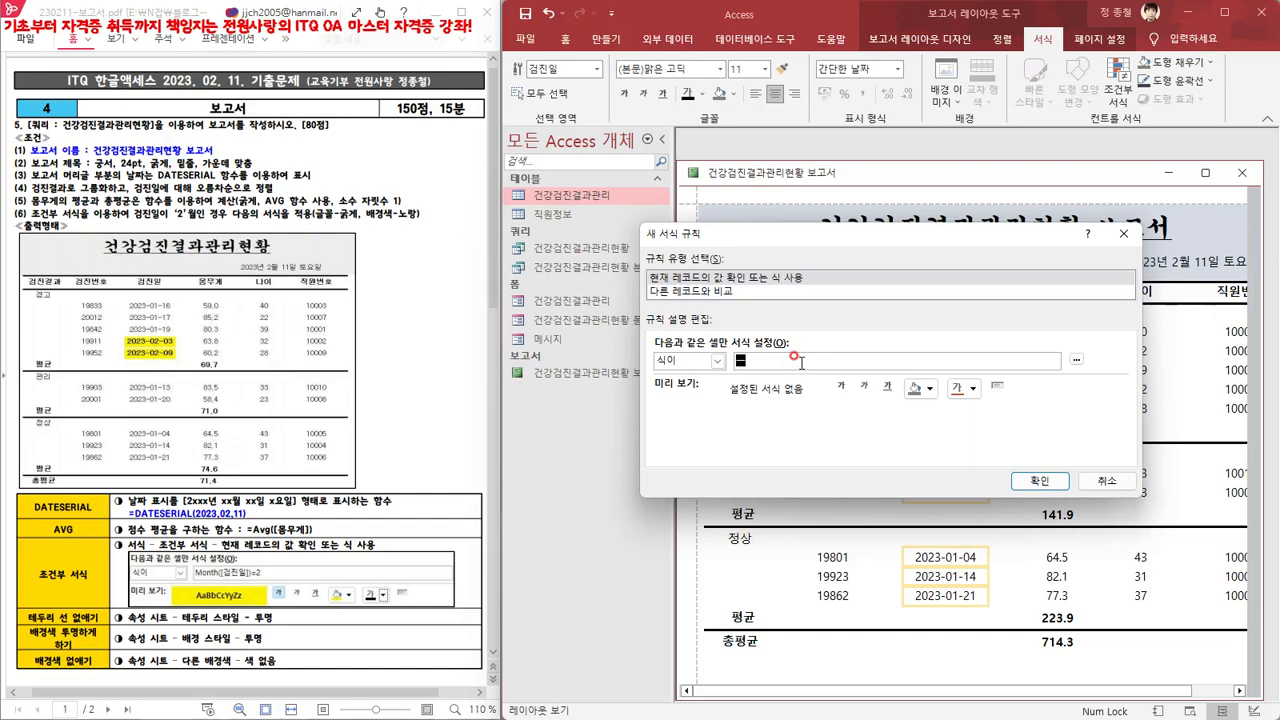
text(mo)
text(ㄱ)
text(ㅁ)
text(진일])=2)
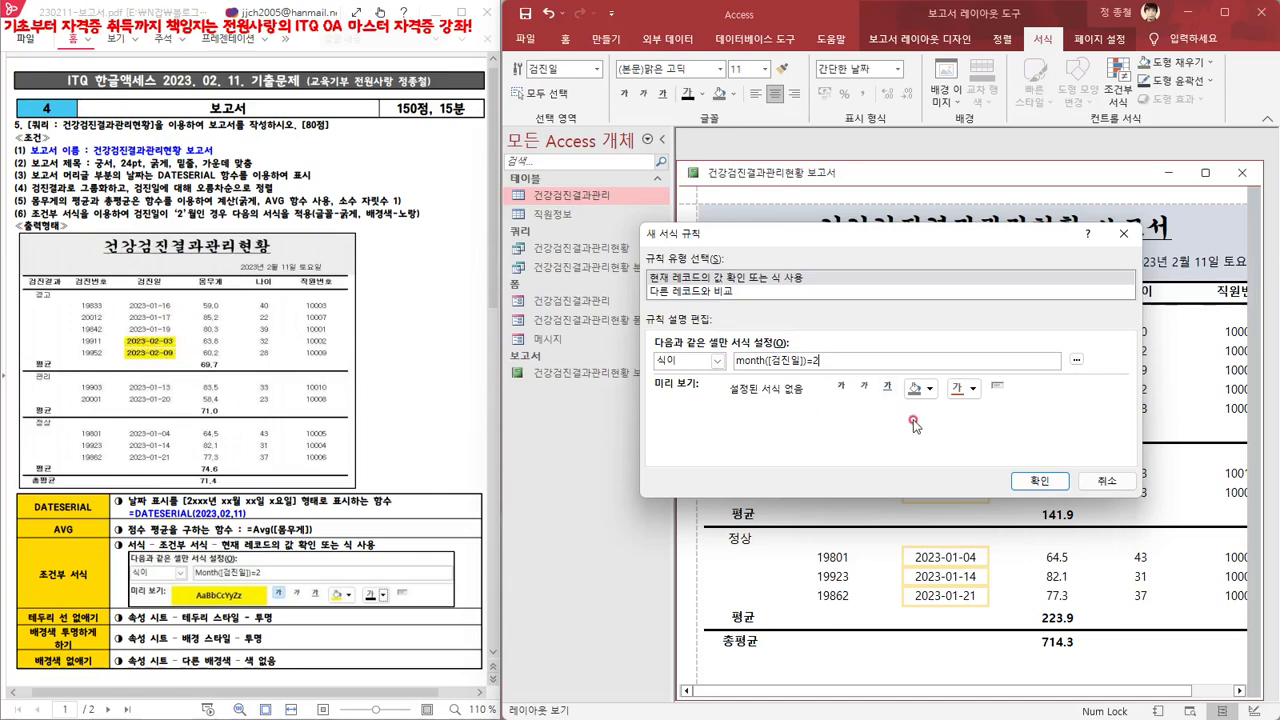
Give the new 검진일 rule bold text and a yellow background color
click(841, 388)
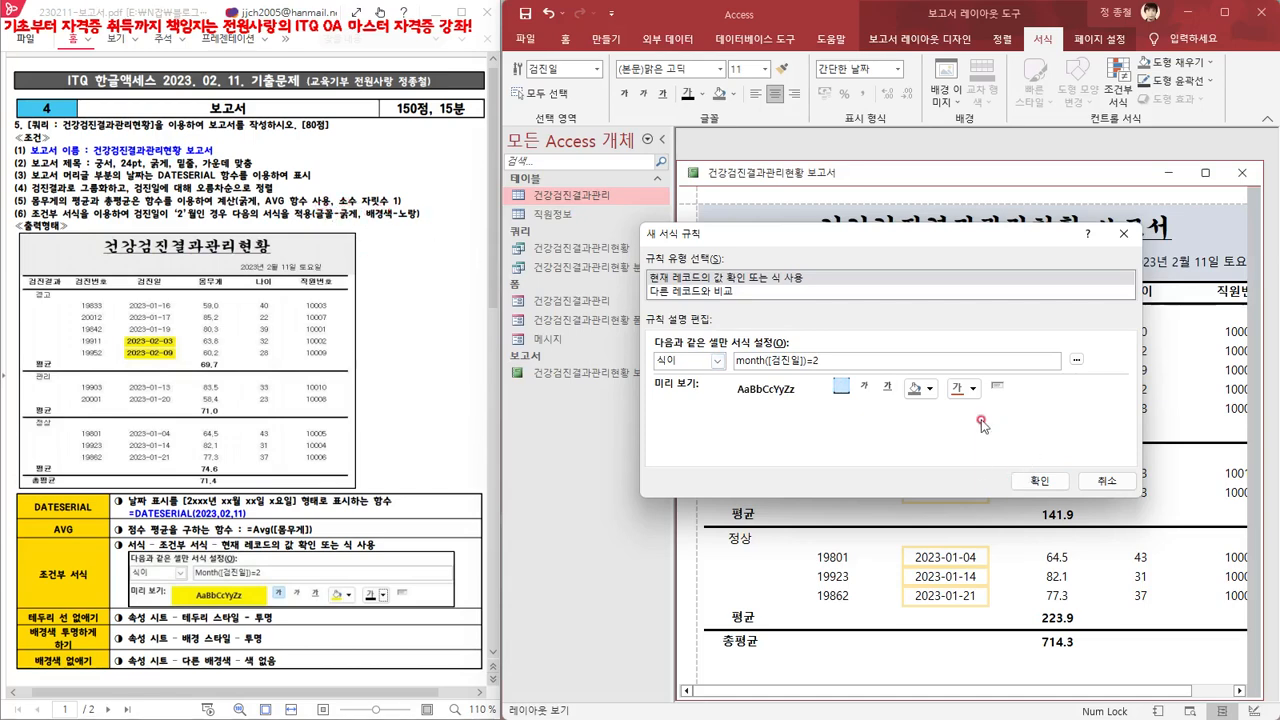
click(930, 392)
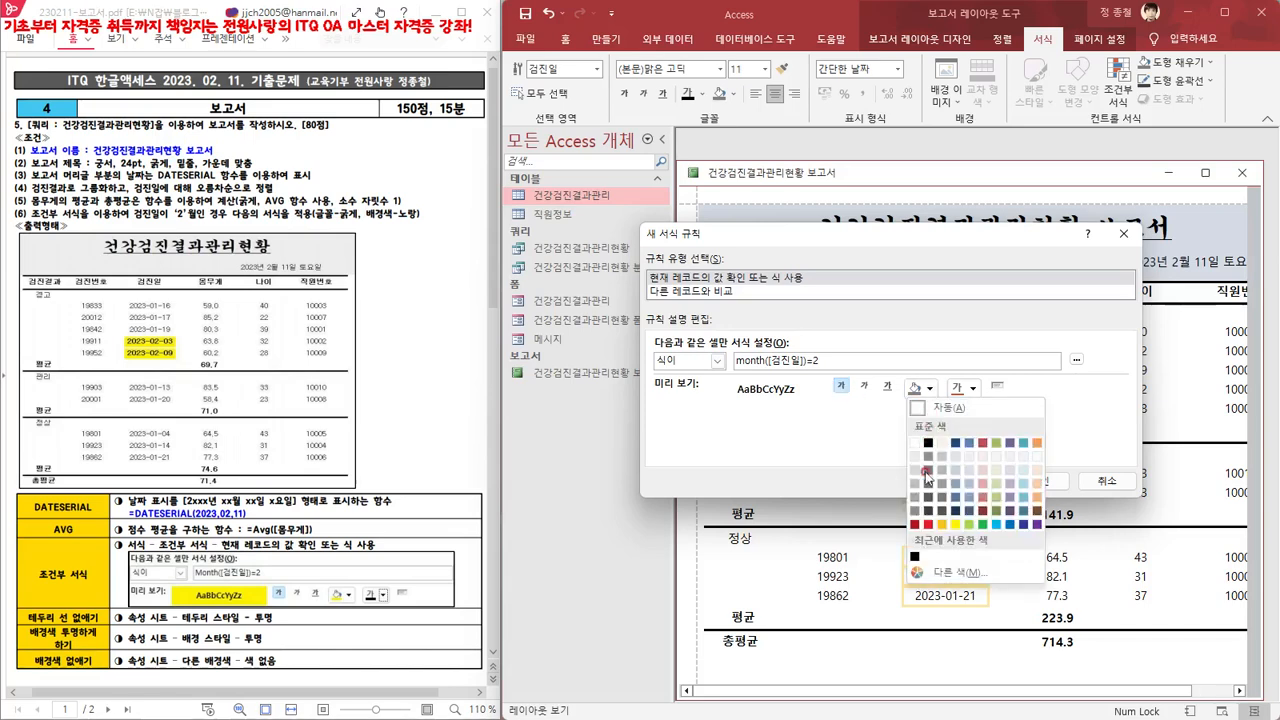
click(953, 524)
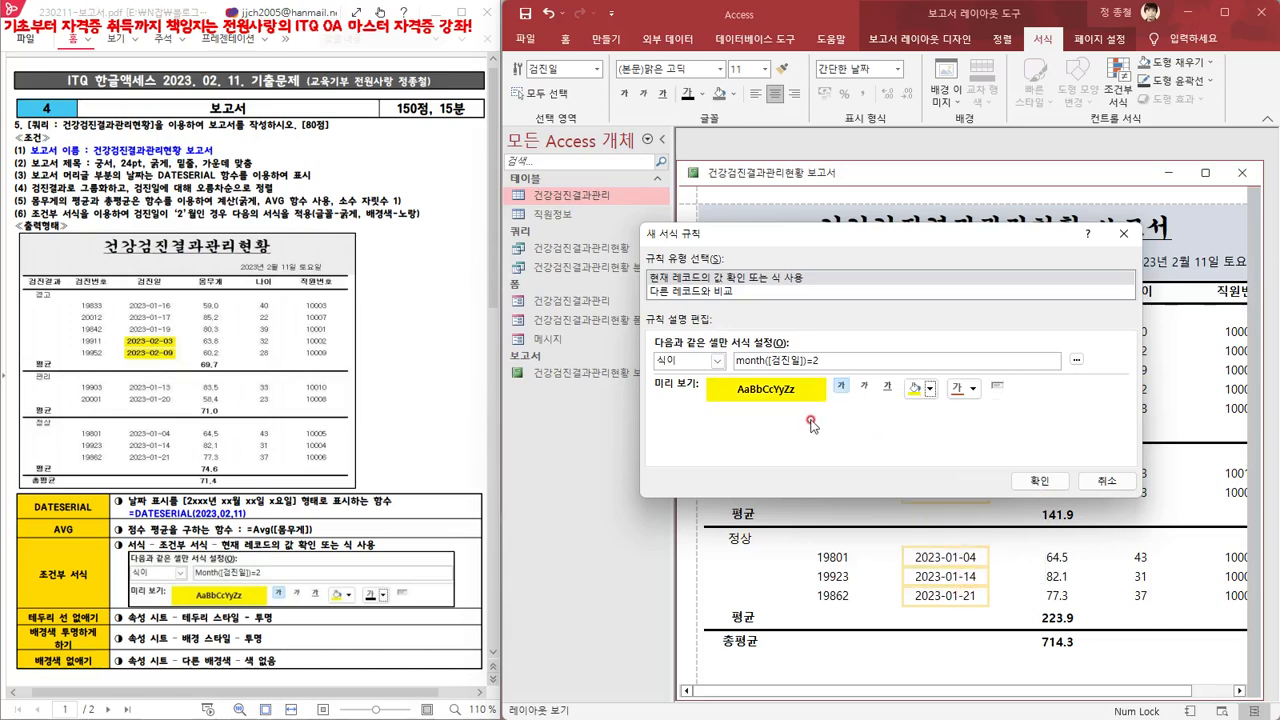
Confirm the new conditional formatting rule and apply it to the 검진일 values in the report
click(1038, 481)
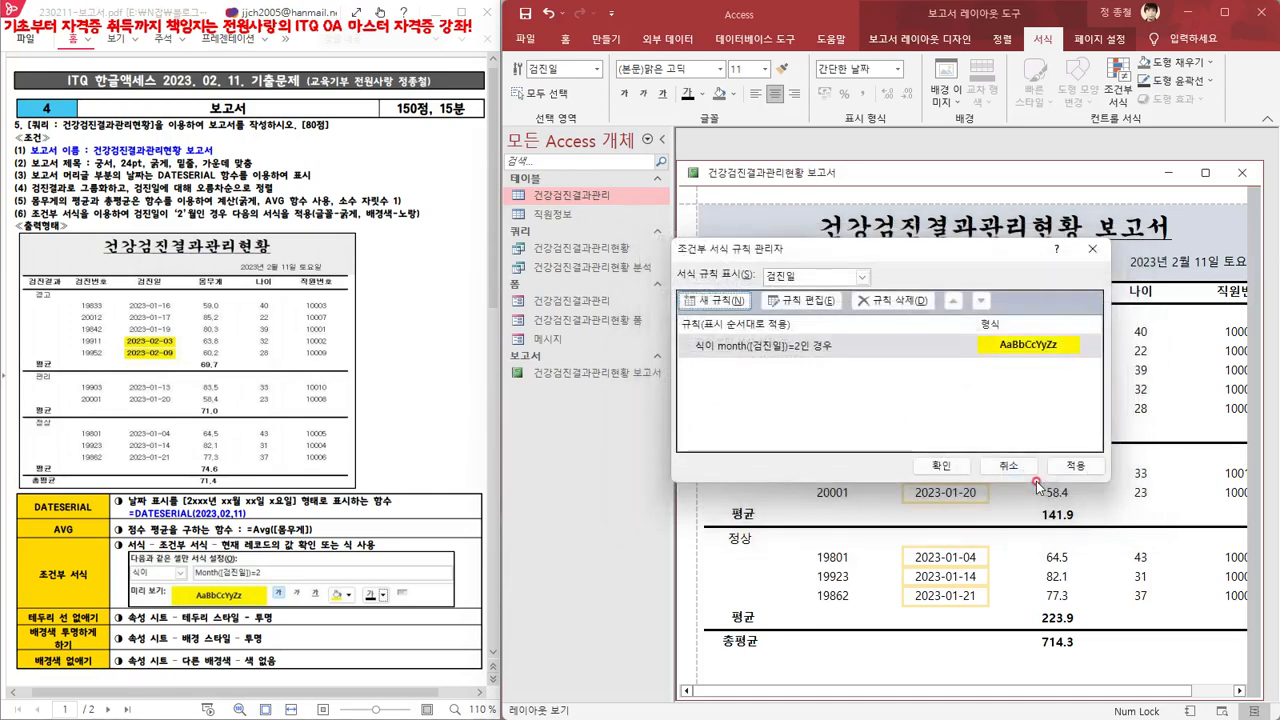
click(940, 465)
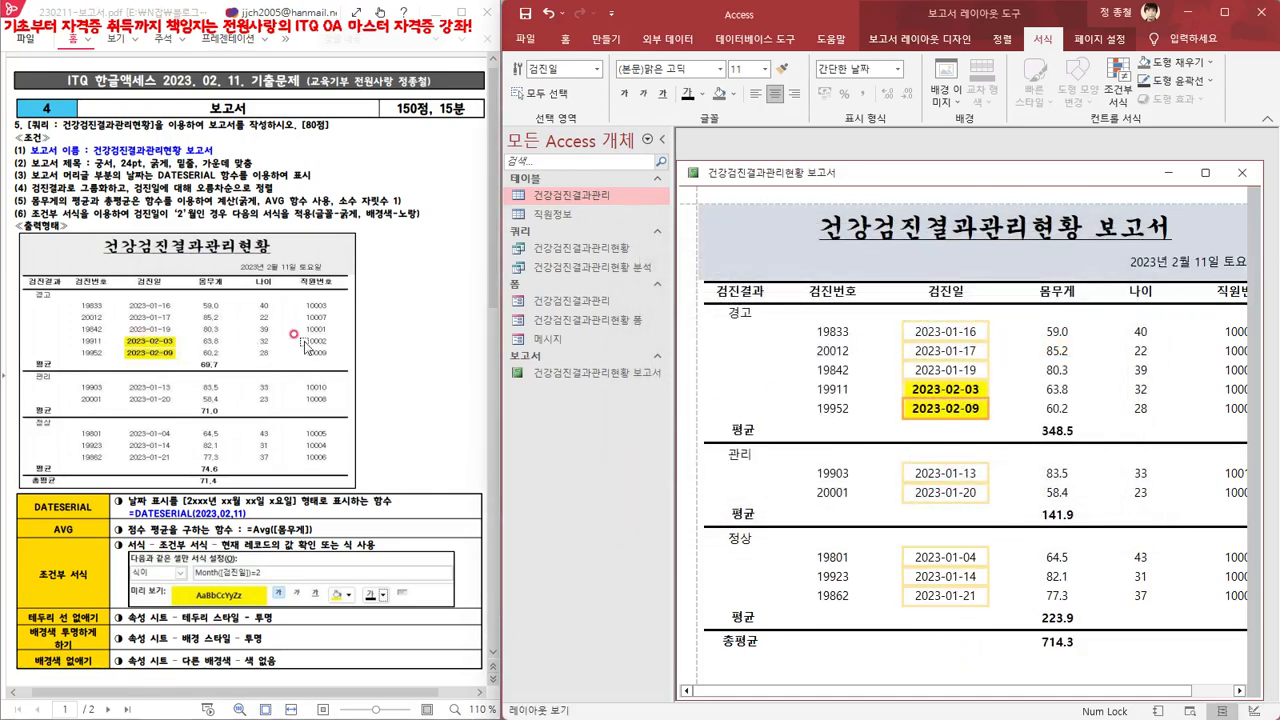
click(956, 660)
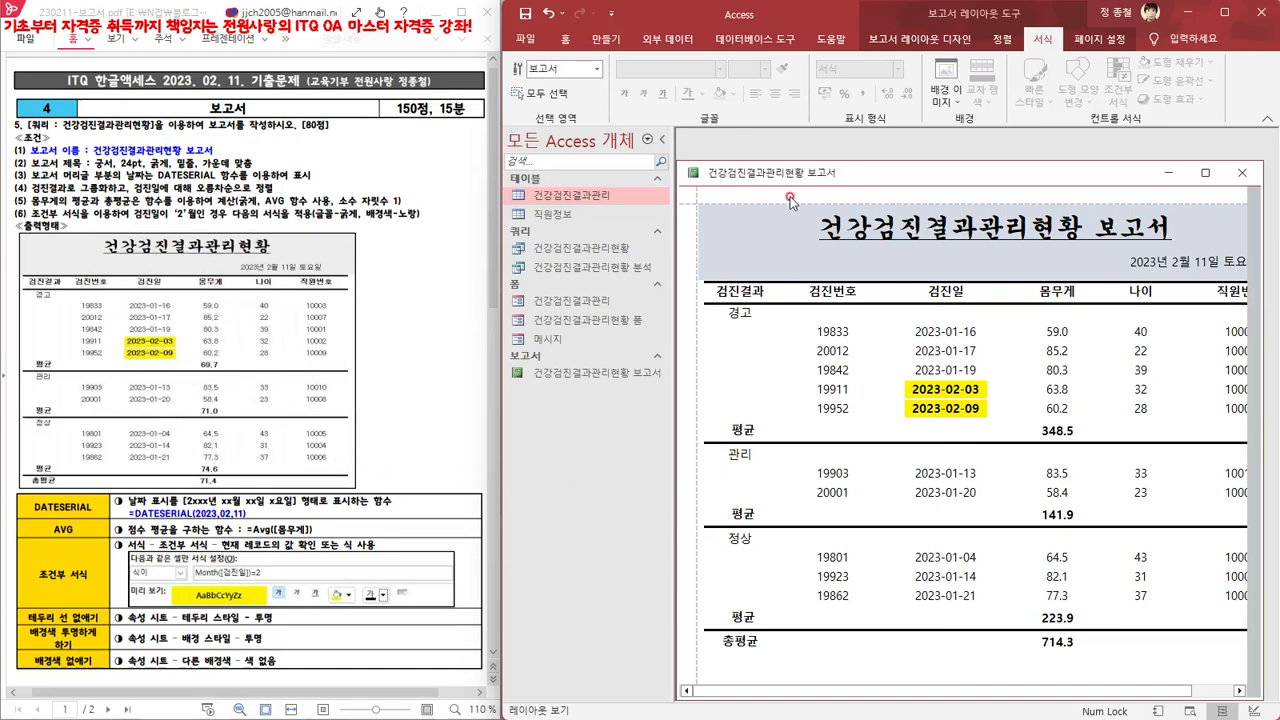
Save the 건강검진결과관리현황 보고서 report and close it
right_click(838, 172)
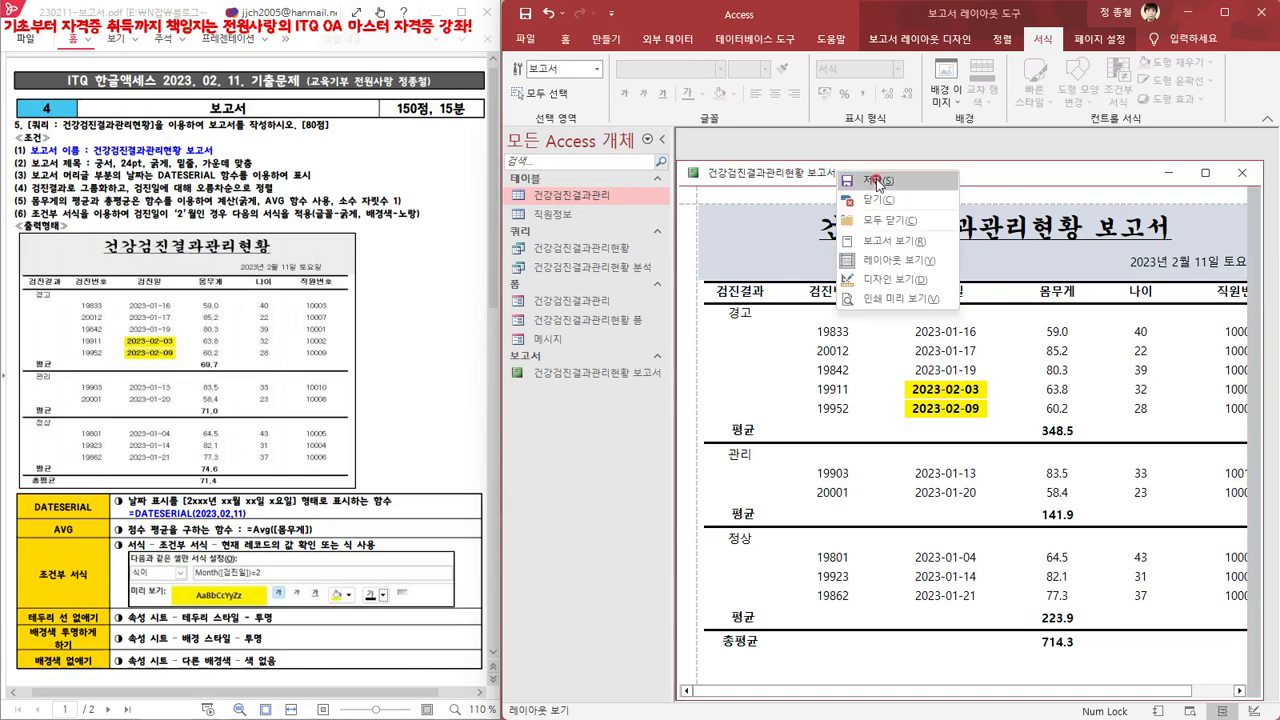
click(877, 180)
click(1242, 172)
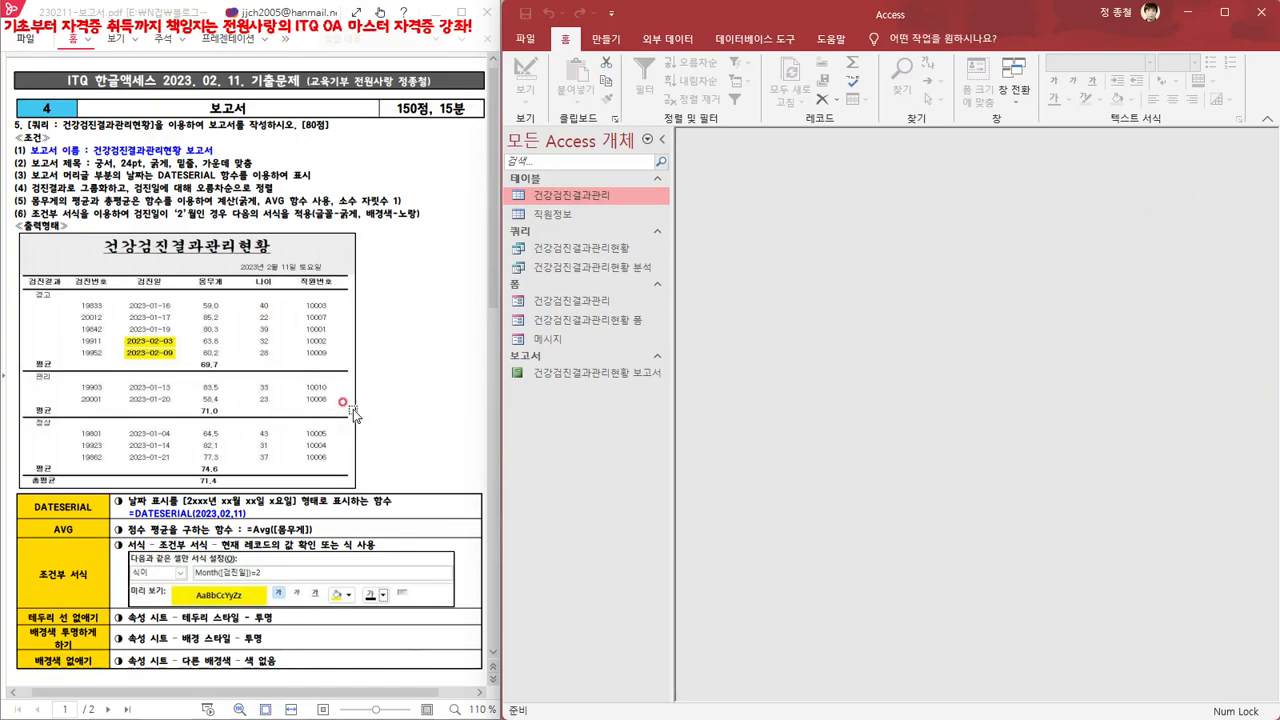
Consult the label report question on page 2 of the exam PDF and start the mailing label wizard for the 직원정보 table
scroll(345, 423, down, 10)
scroll(345, 414, down, 3)
scroll(345, 414, up, 3)
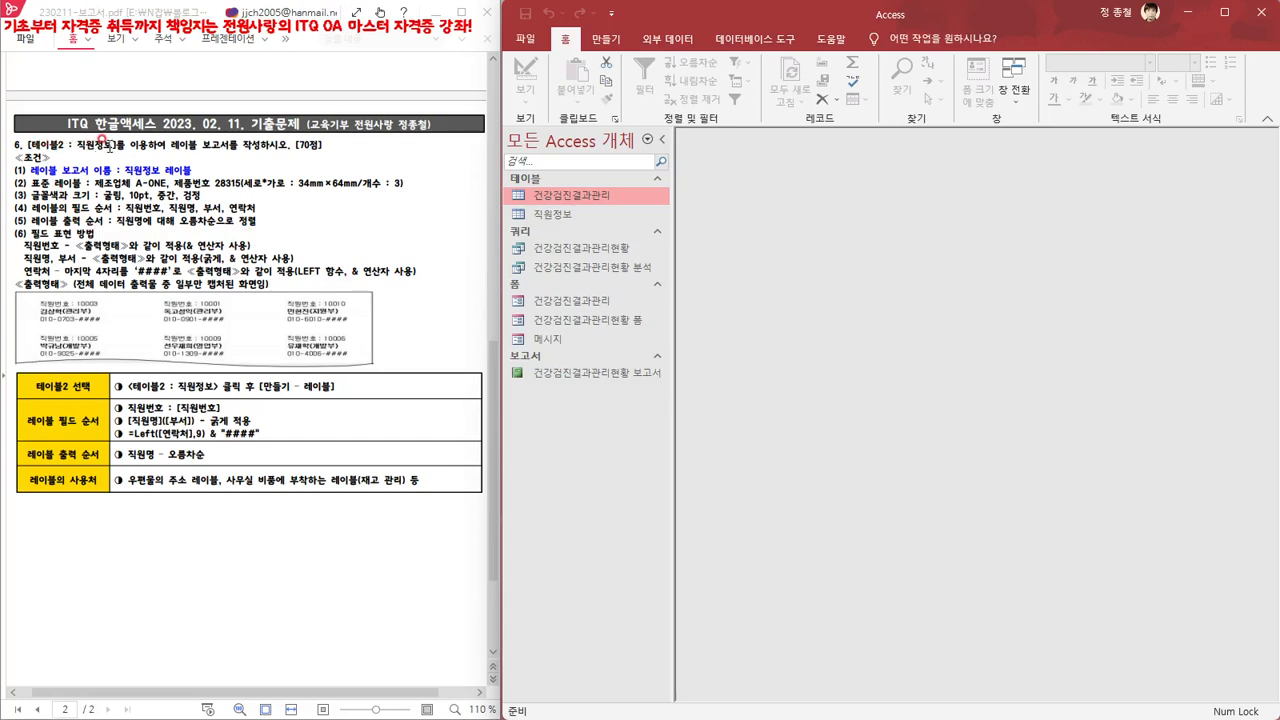
click(550, 214)
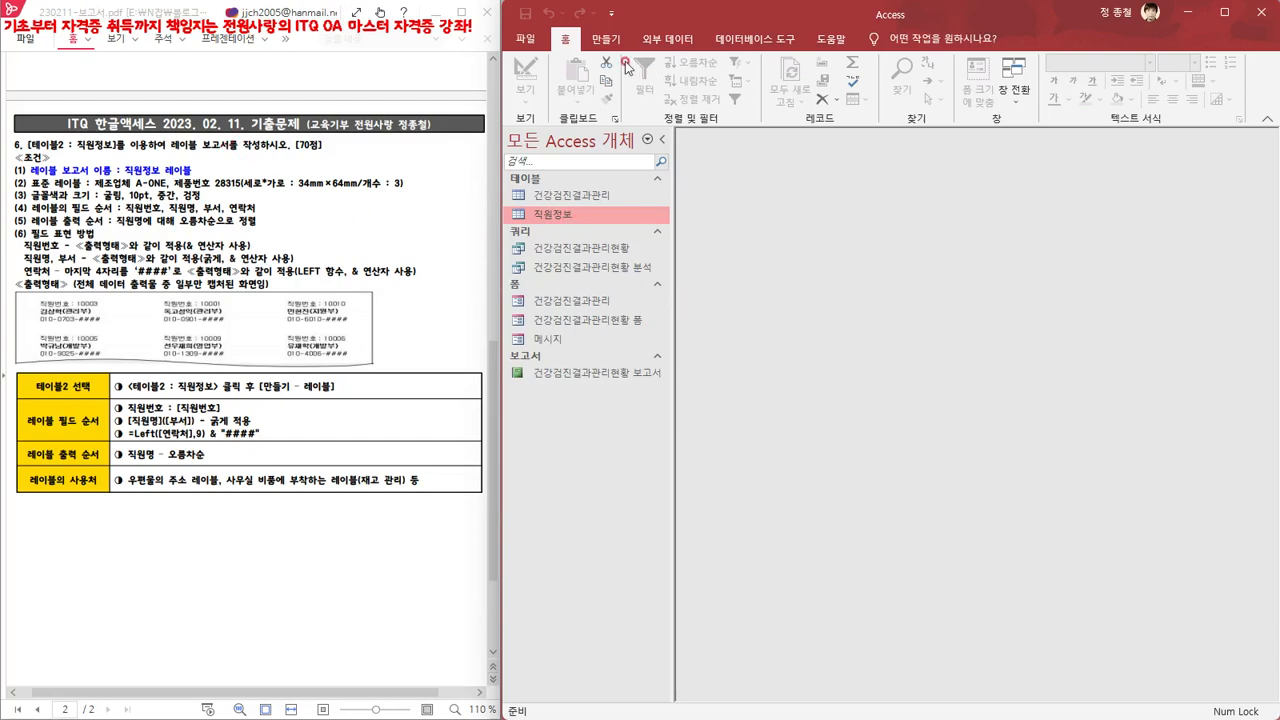
click(607, 38)
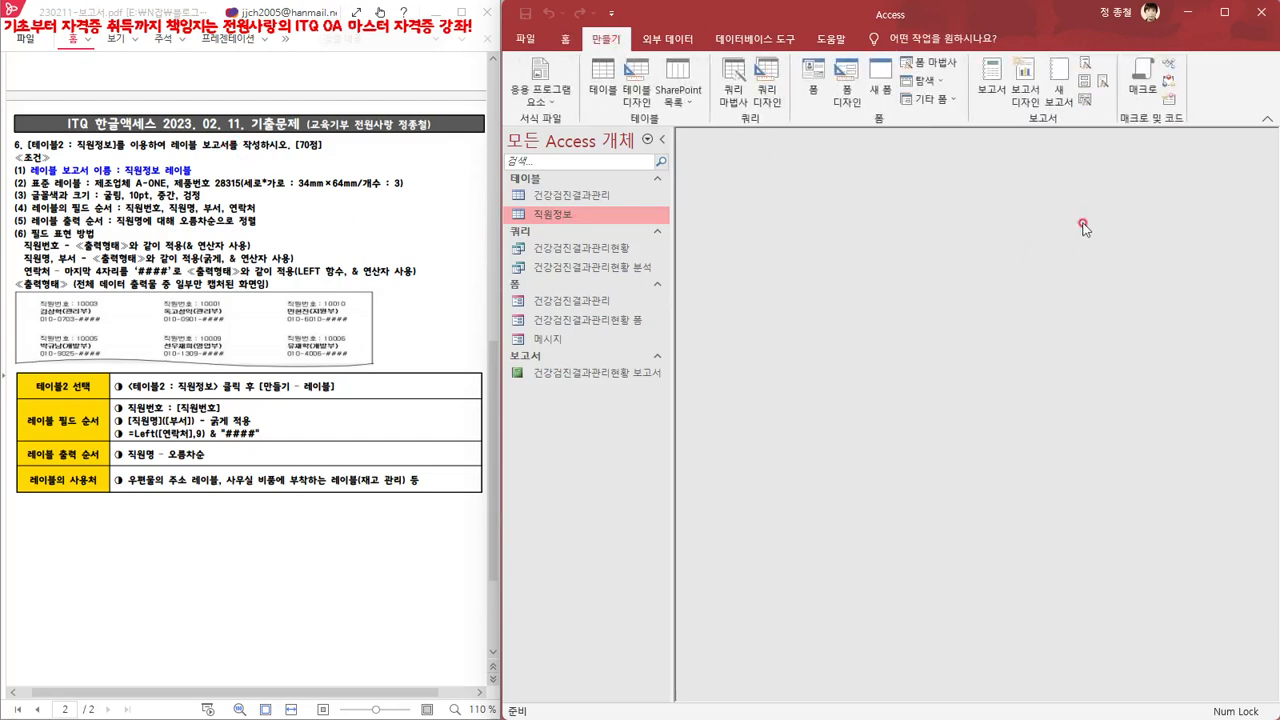
click(1086, 83)
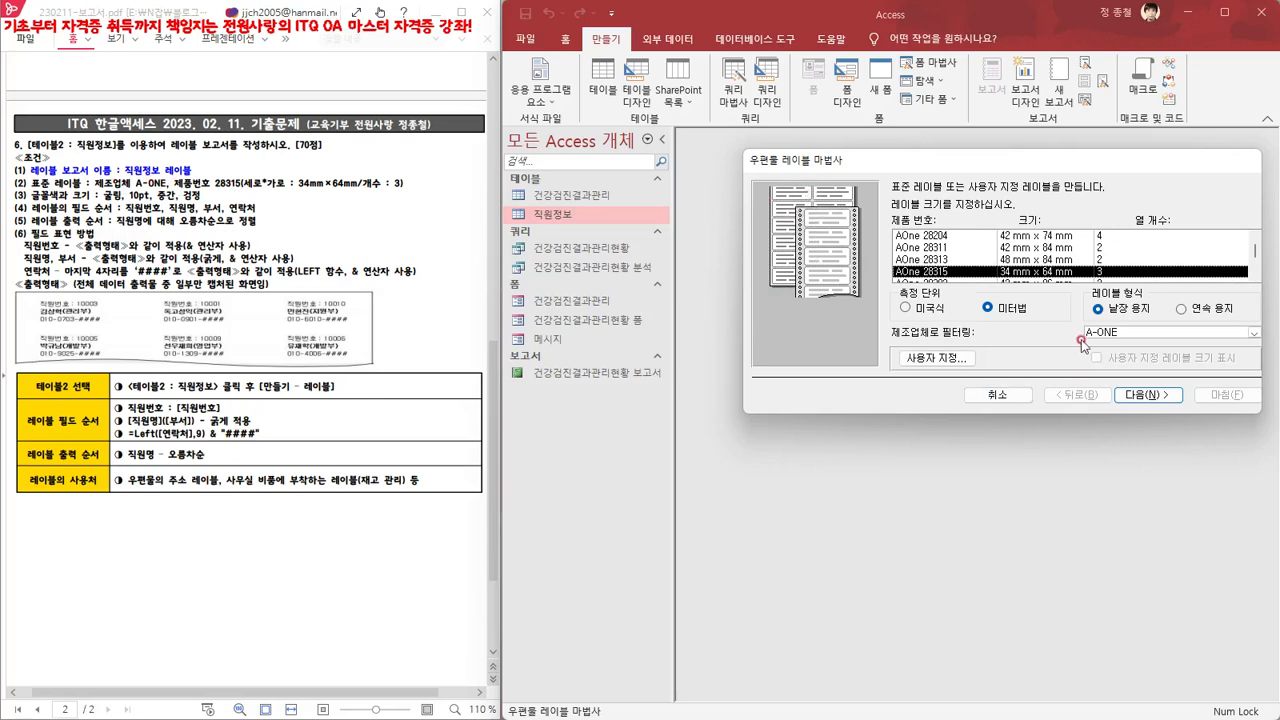
Choose the A-ONE label product AOne 28315 (34 mm x 64 mm, 3 columns) as the label size
click(1253, 332)
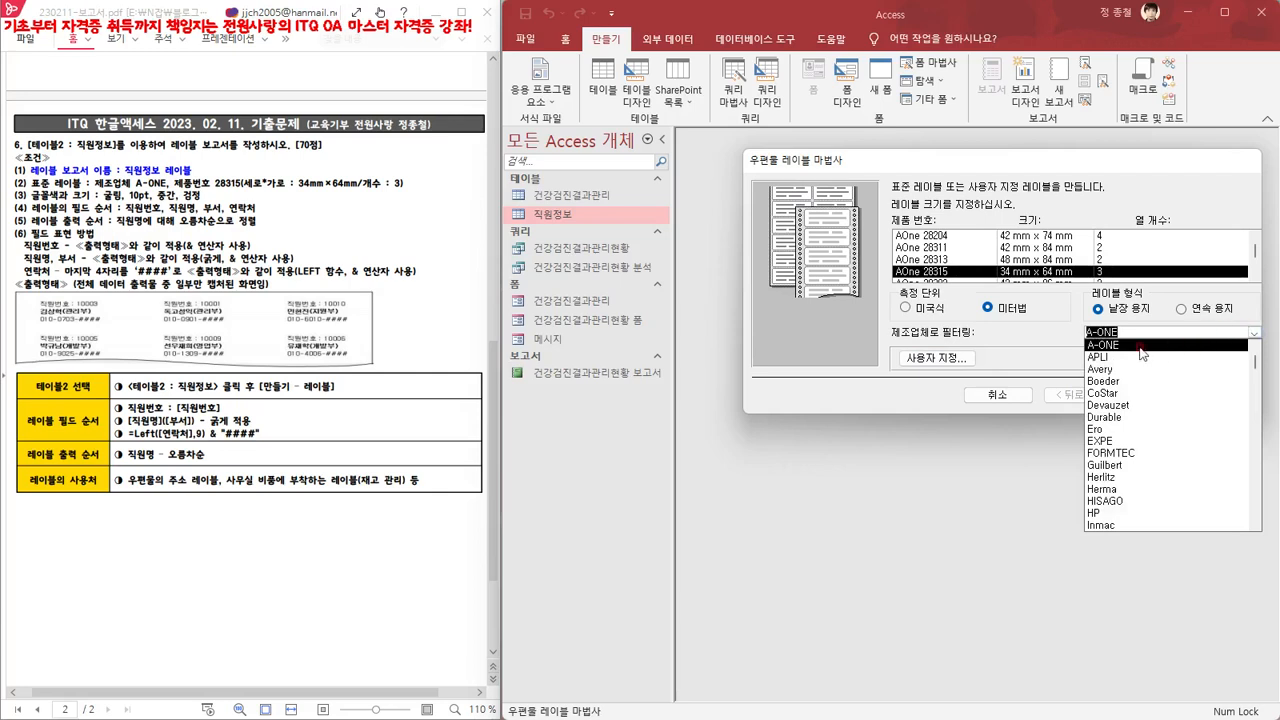
scroll(1140, 362, up, 1)
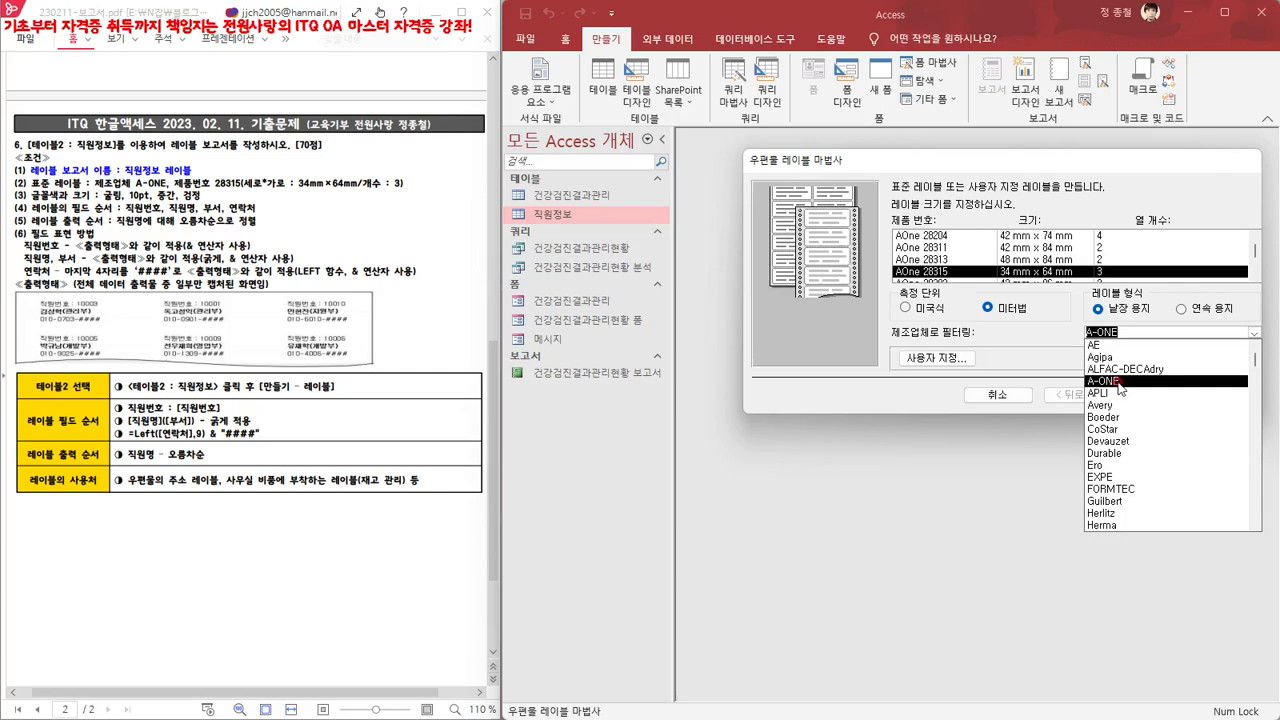
click(1118, 383)
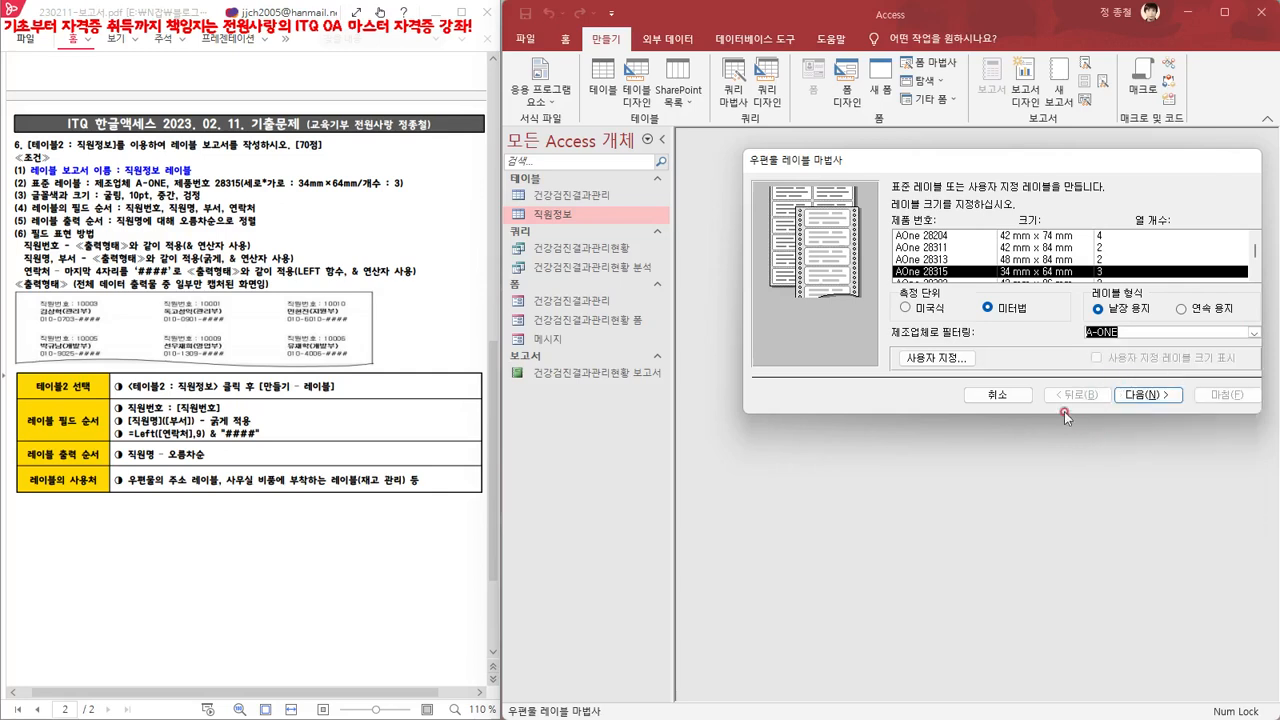
scroll(940, 258, up, 1)
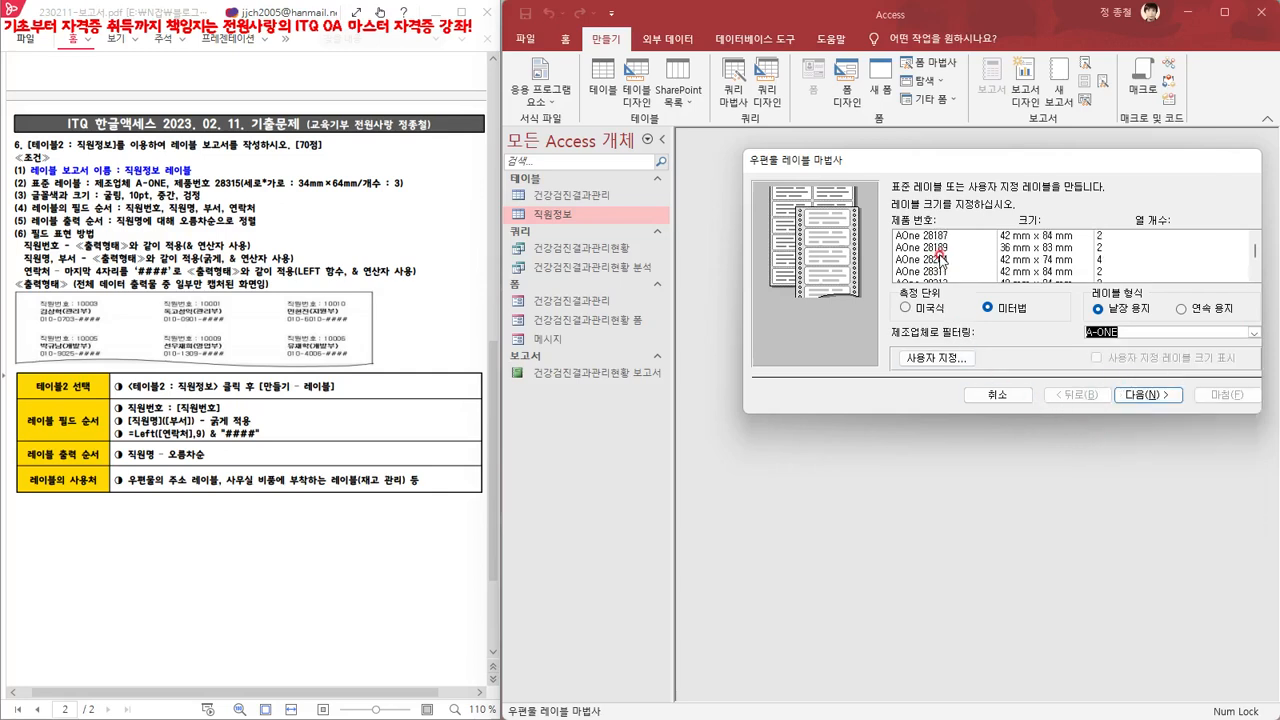
scroll(940, 258, down, 1)
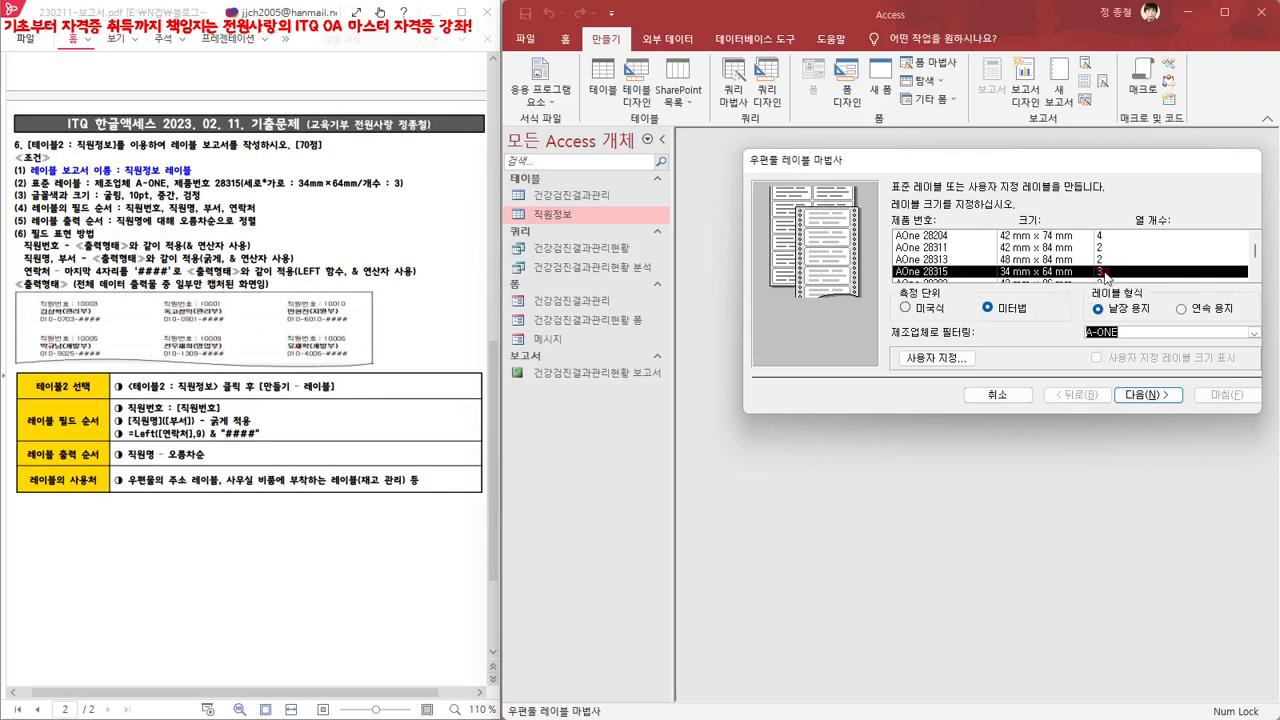
click(1148, 396)
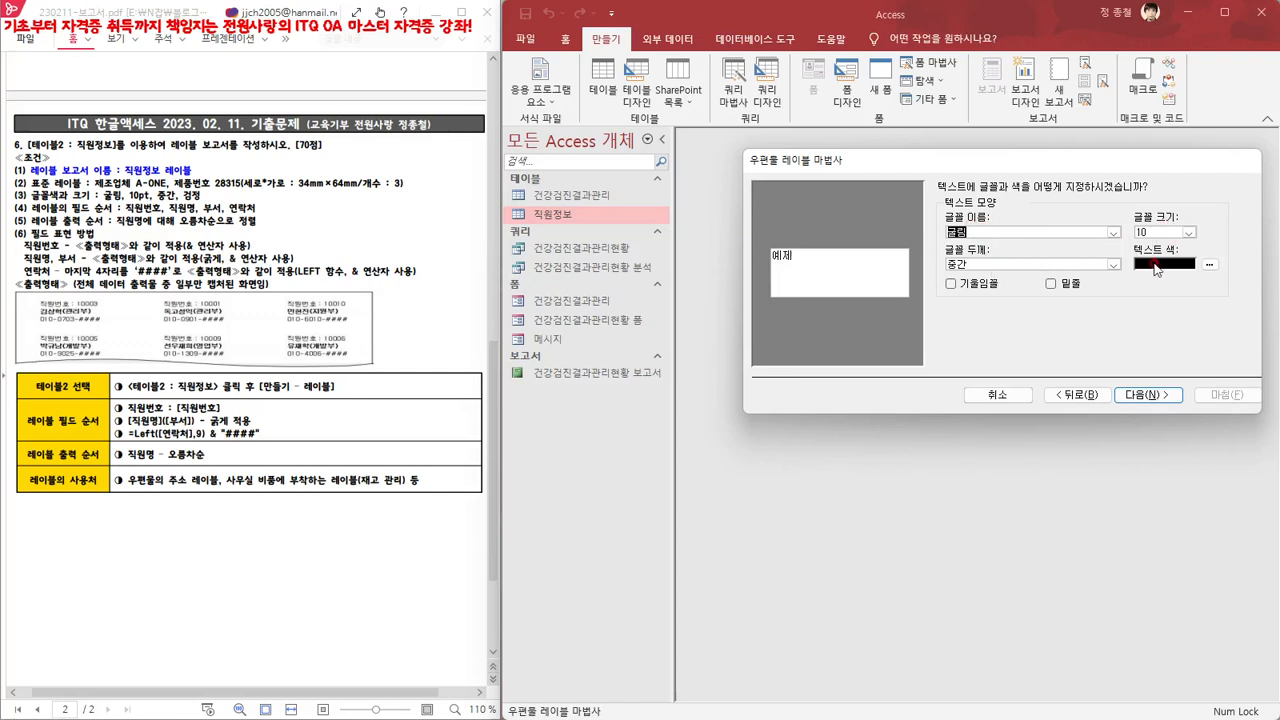
Set the label text color to black and accept the font 굴림, size 10, weight 중간
click(1209, 264)
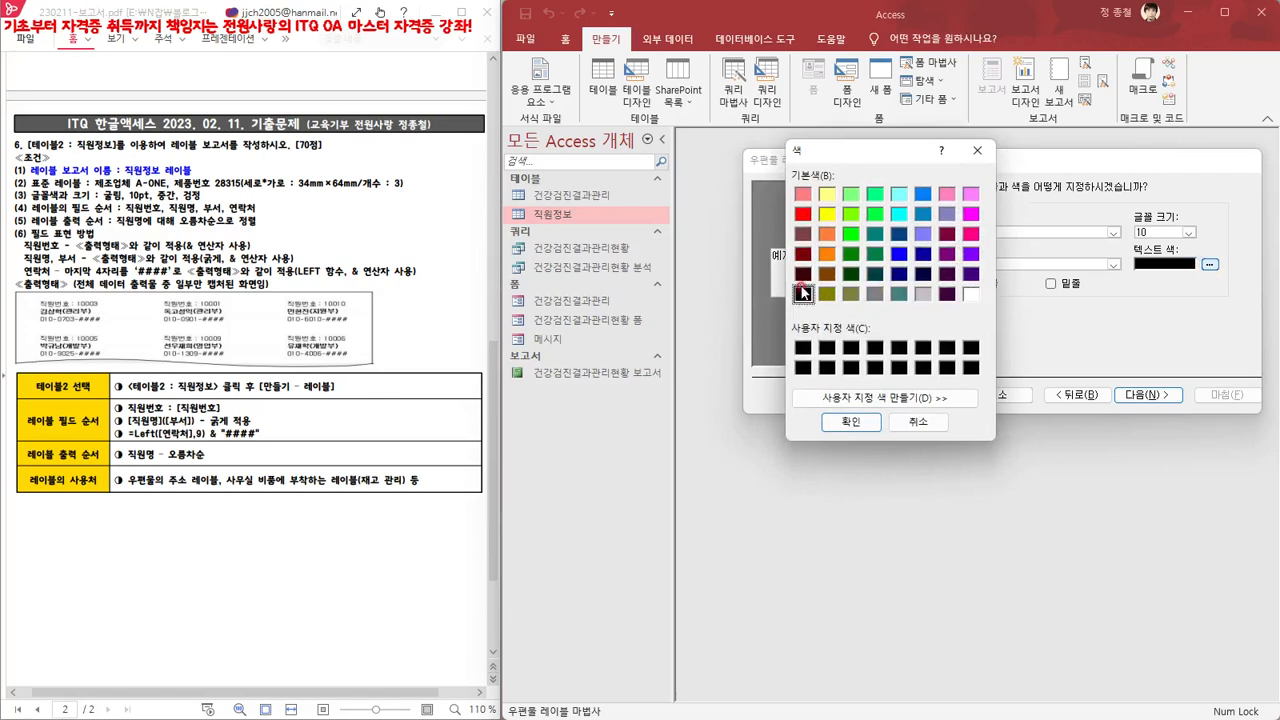
click(850, 421)
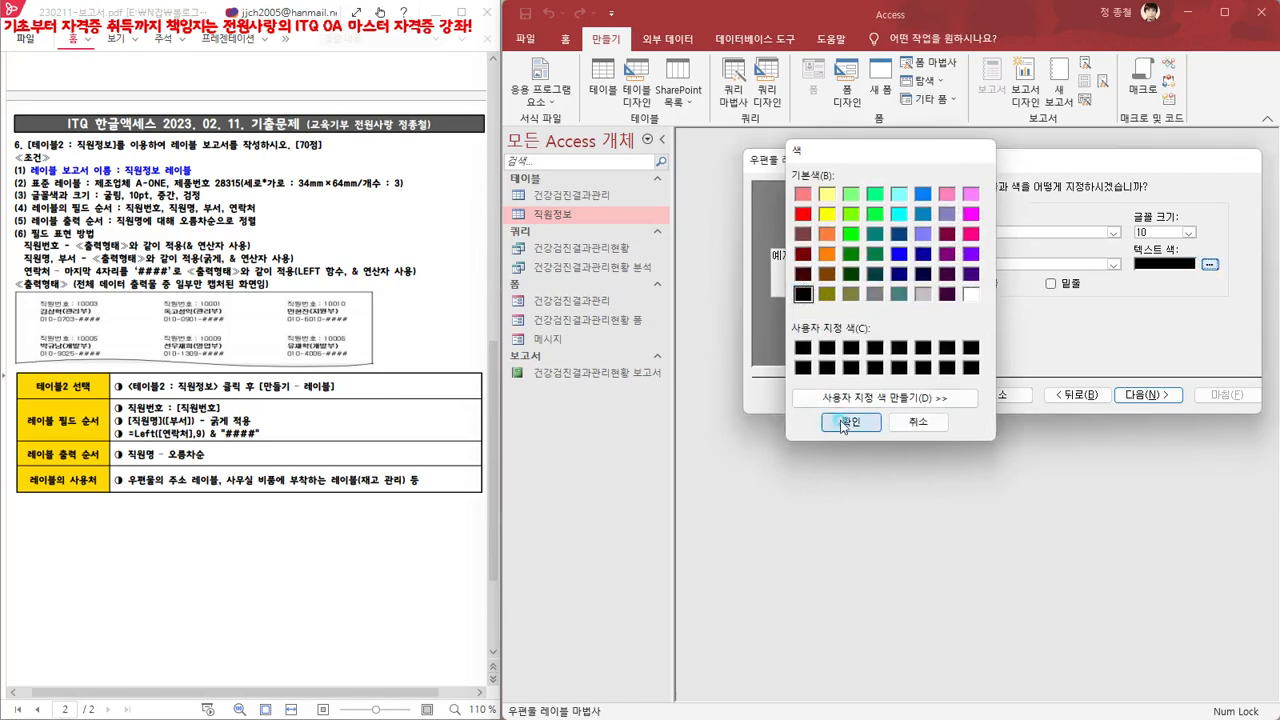
click(1145, 396)
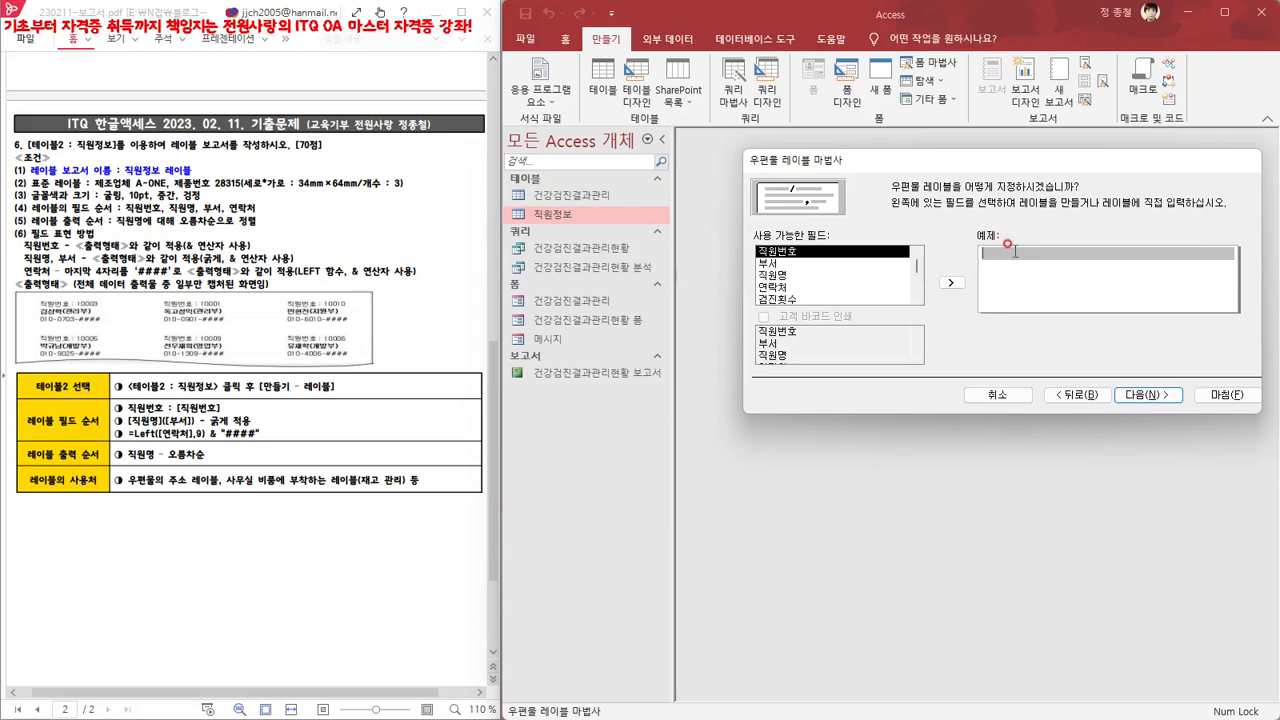
Enter 직원번호 : {직원번호} as the first line of the label prototype
text(ㄱㅇ)
click(757, 251)
click(1041, 252)
double_click(775, 253)
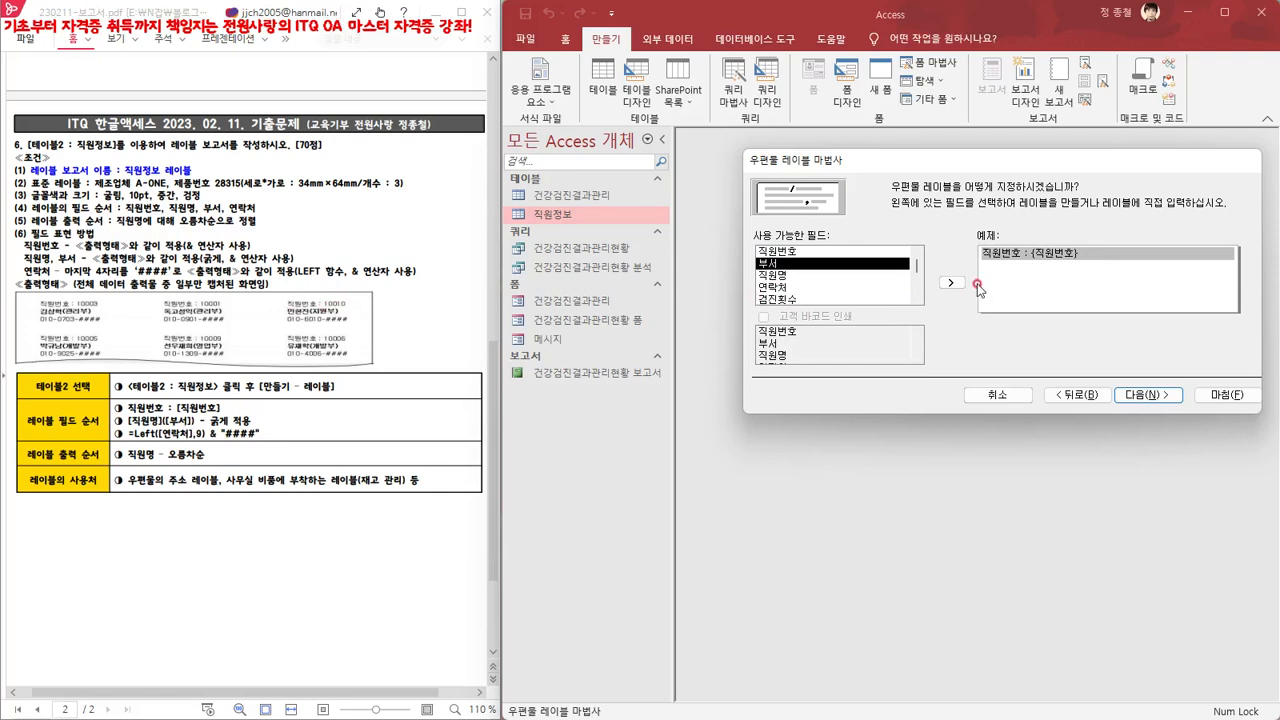
key(Return)
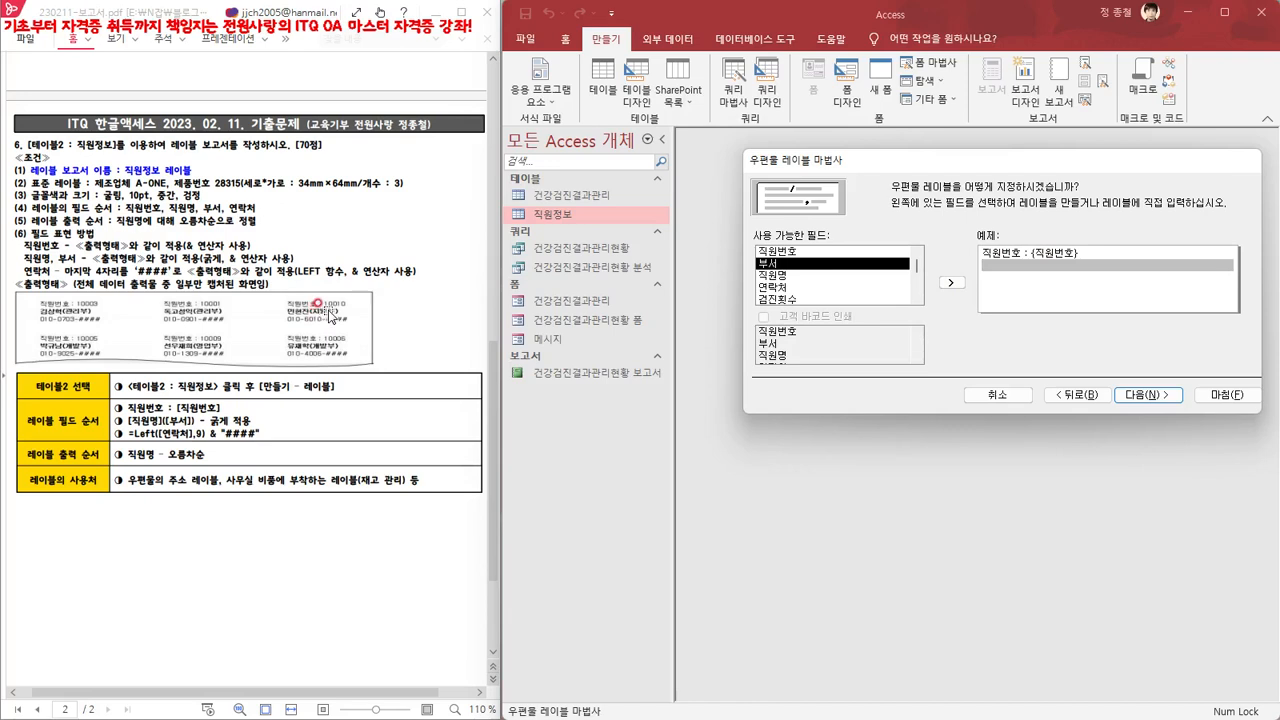
Add {직원명}({부서}) as the label's second line and {연락처} as its third line
double_click(769, 275)
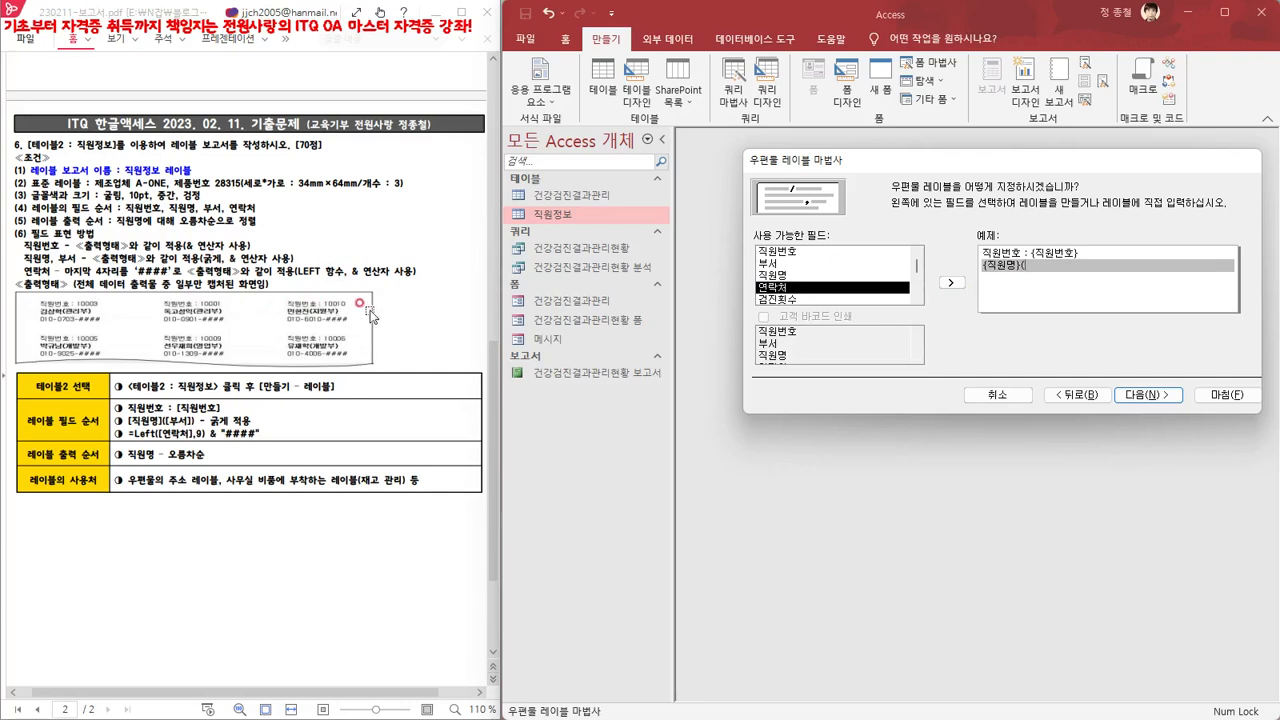
double_click(770, 263)
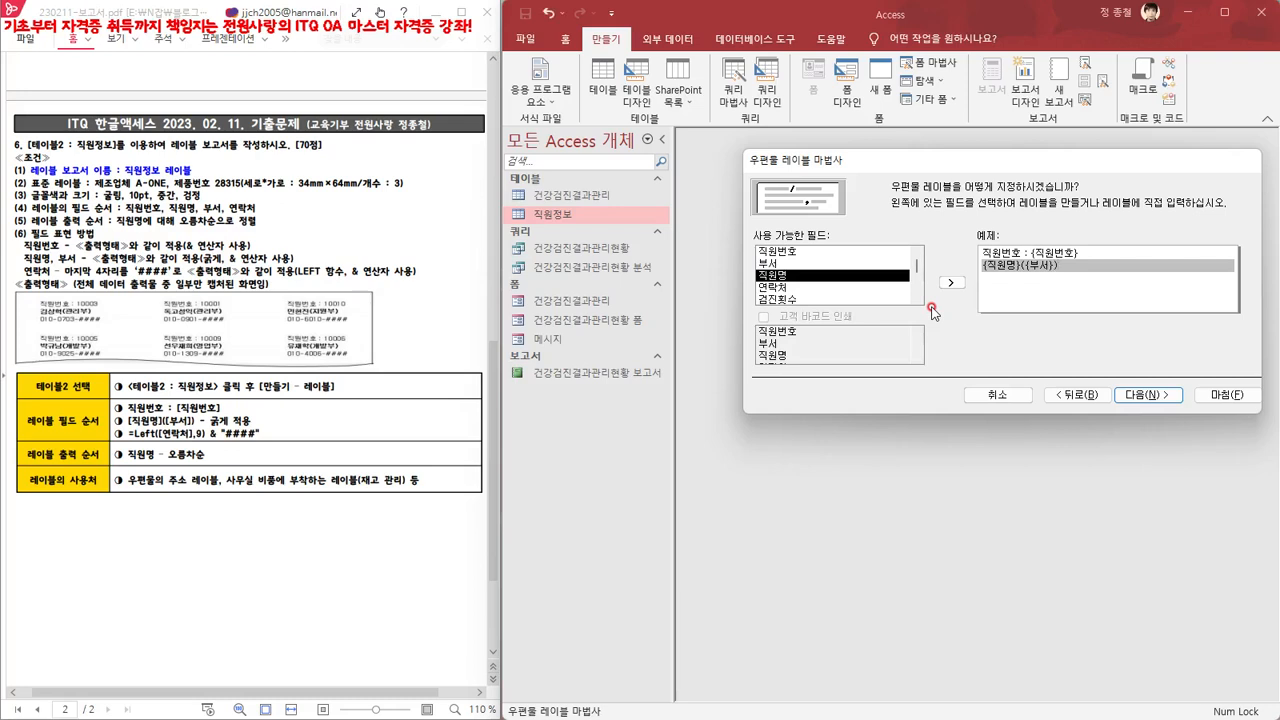
key(Return)
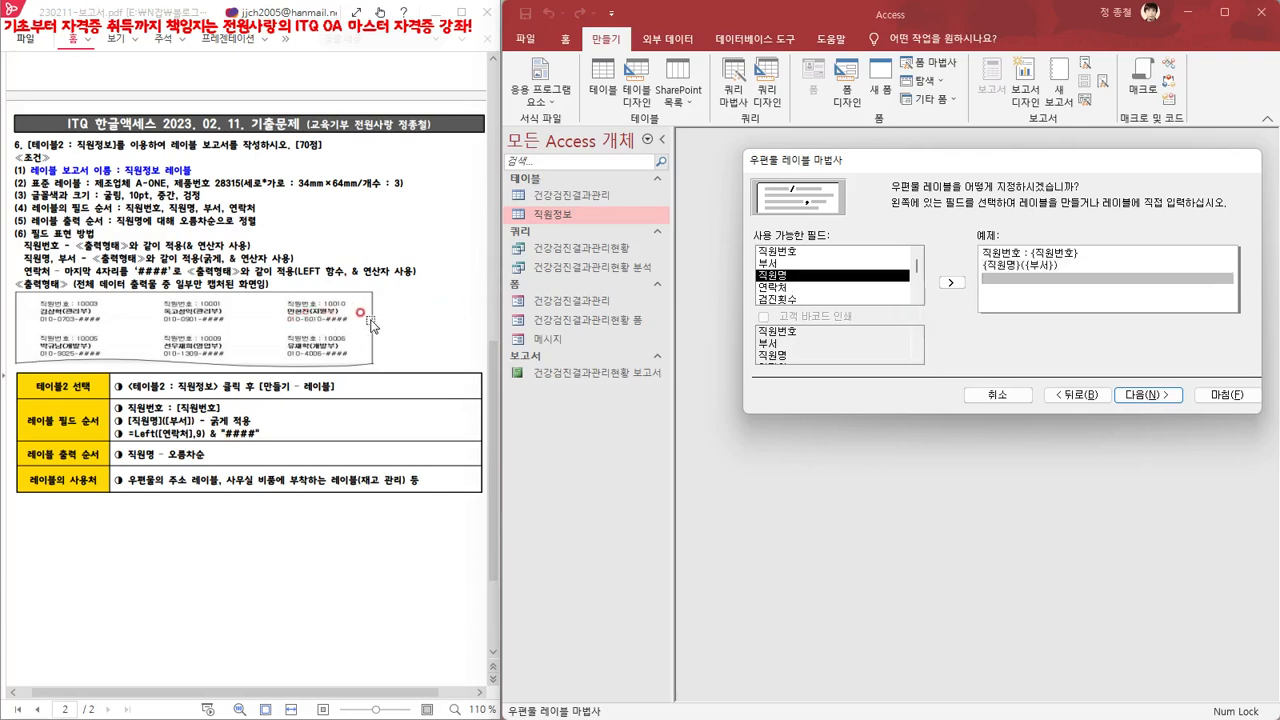
double_click(778, 288)
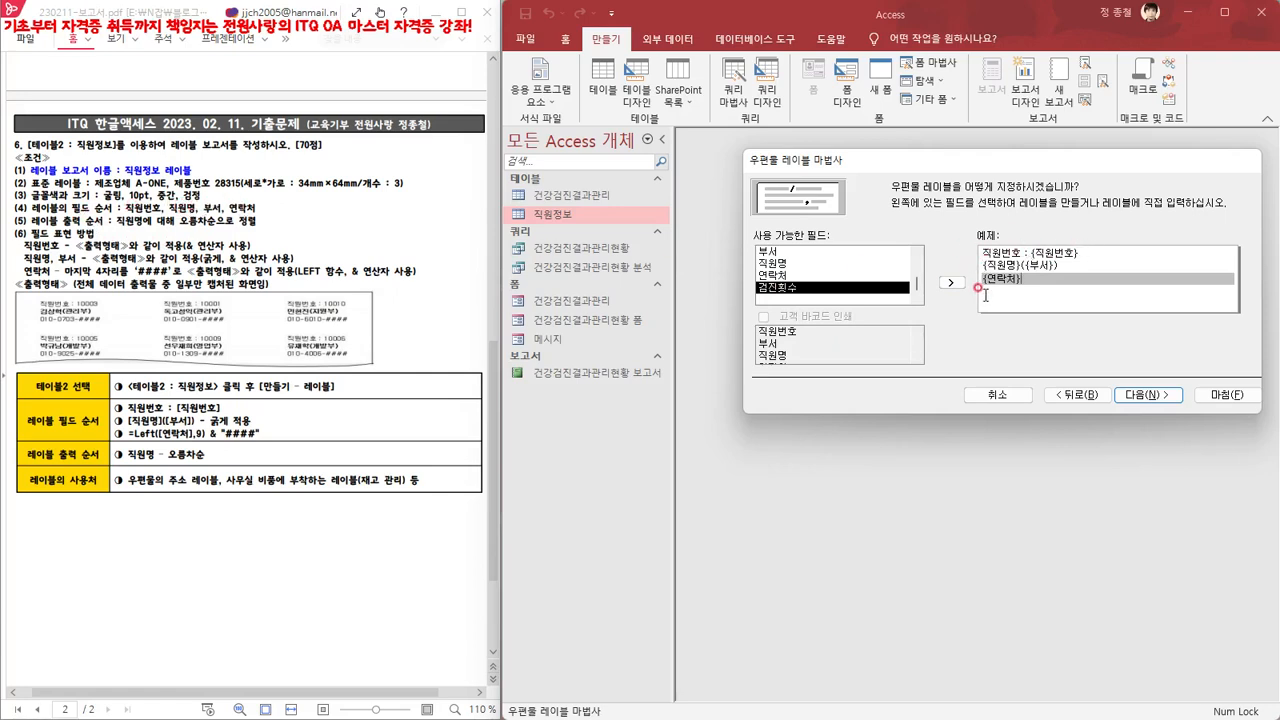
click(1141, 396)
click(1142, 398)
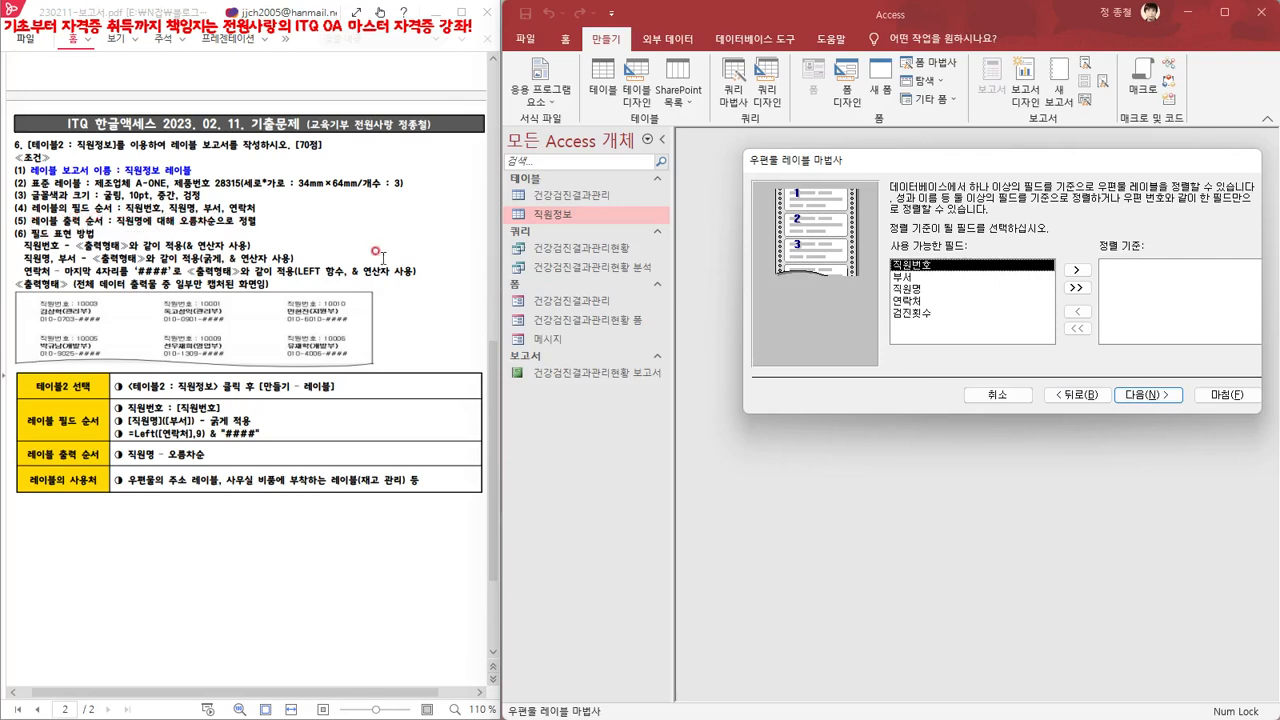
Sort the labels by the 직원명 field
double_click(906, 288)
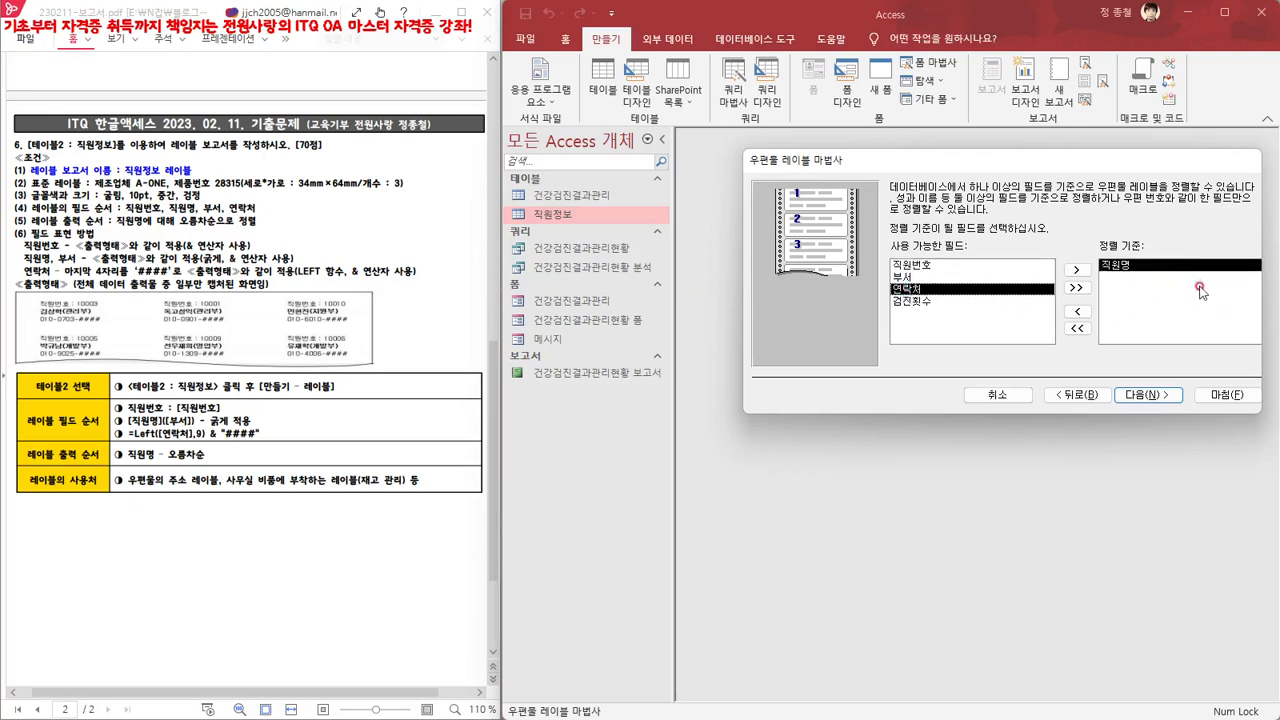
click(1112, 273)
click(1130, 274)
click(1116, 267)
click(1147, 396)
Name the label report 직원정보 레이블 and finish the wizard with the option to modify the label design
click(960, 204)
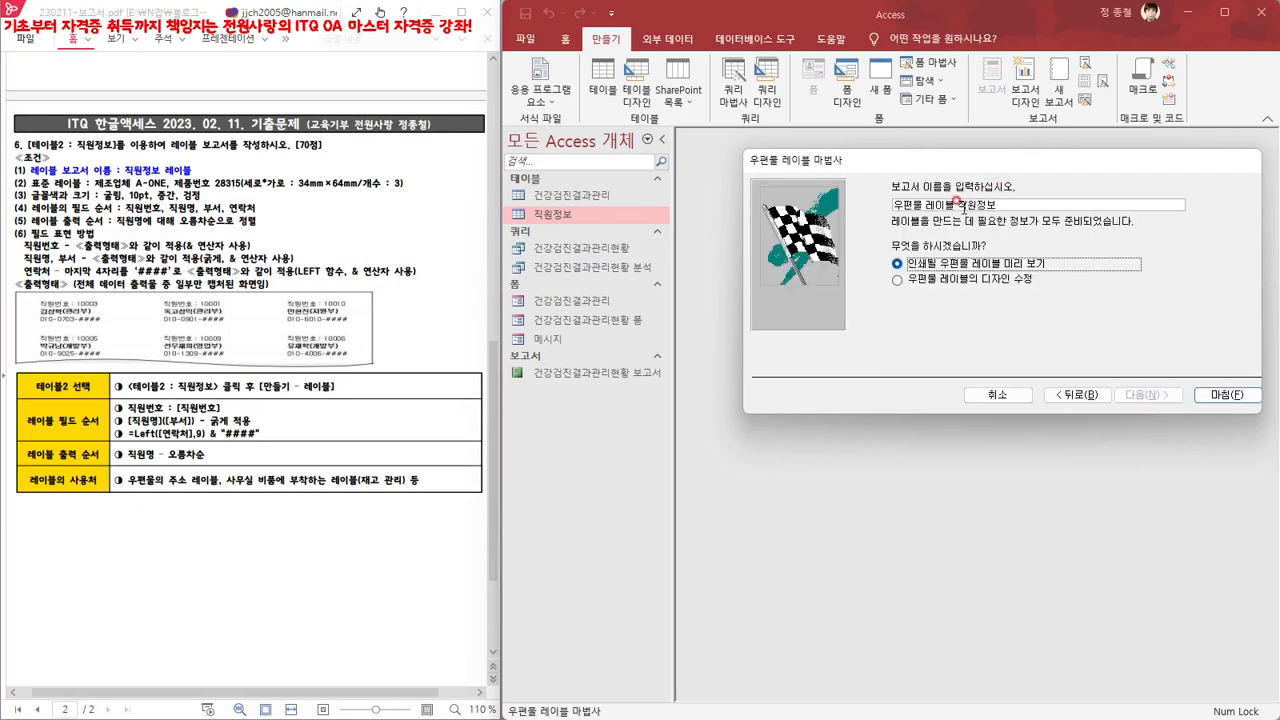
drag(958, 204, 686, 183)
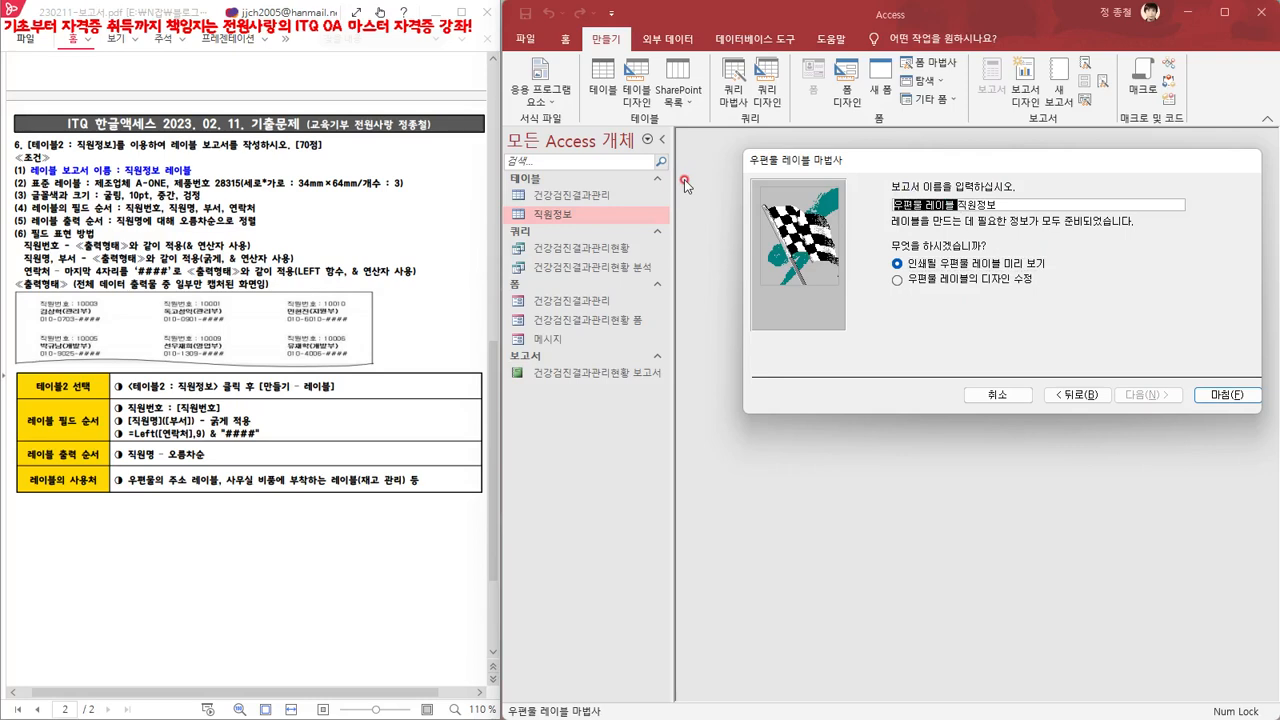
key(BackSpace)
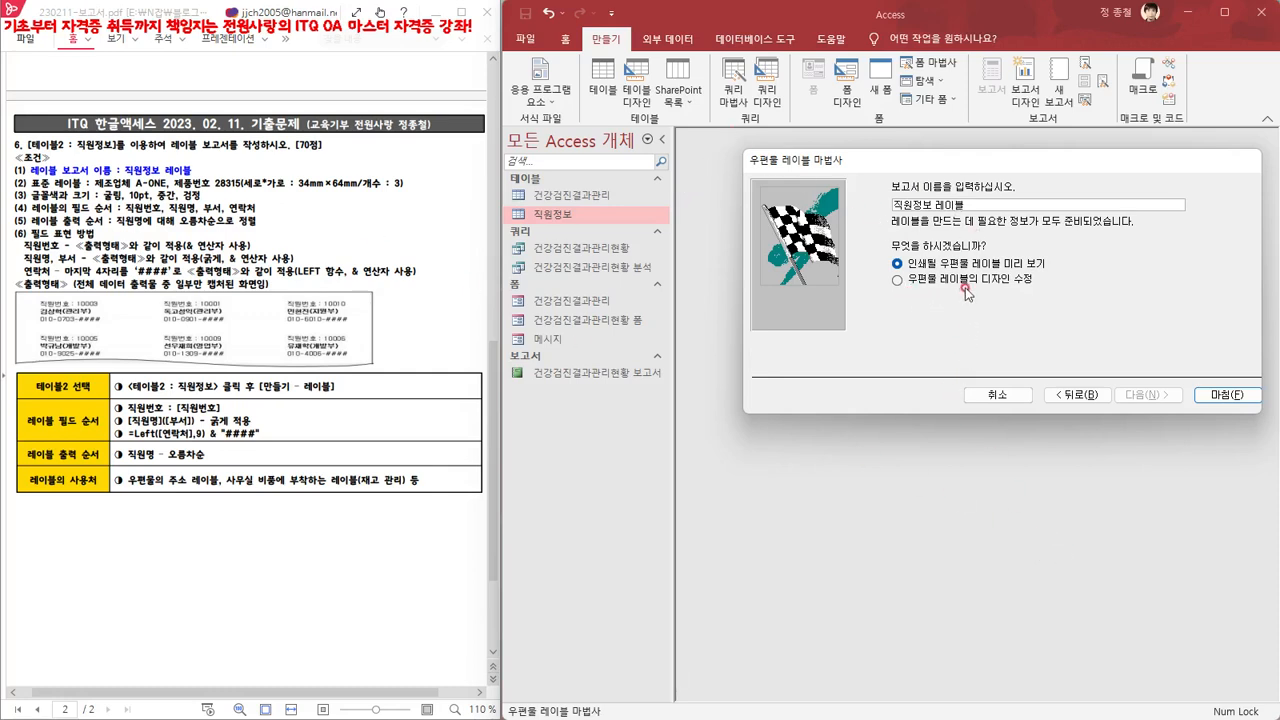
click(966, 286)
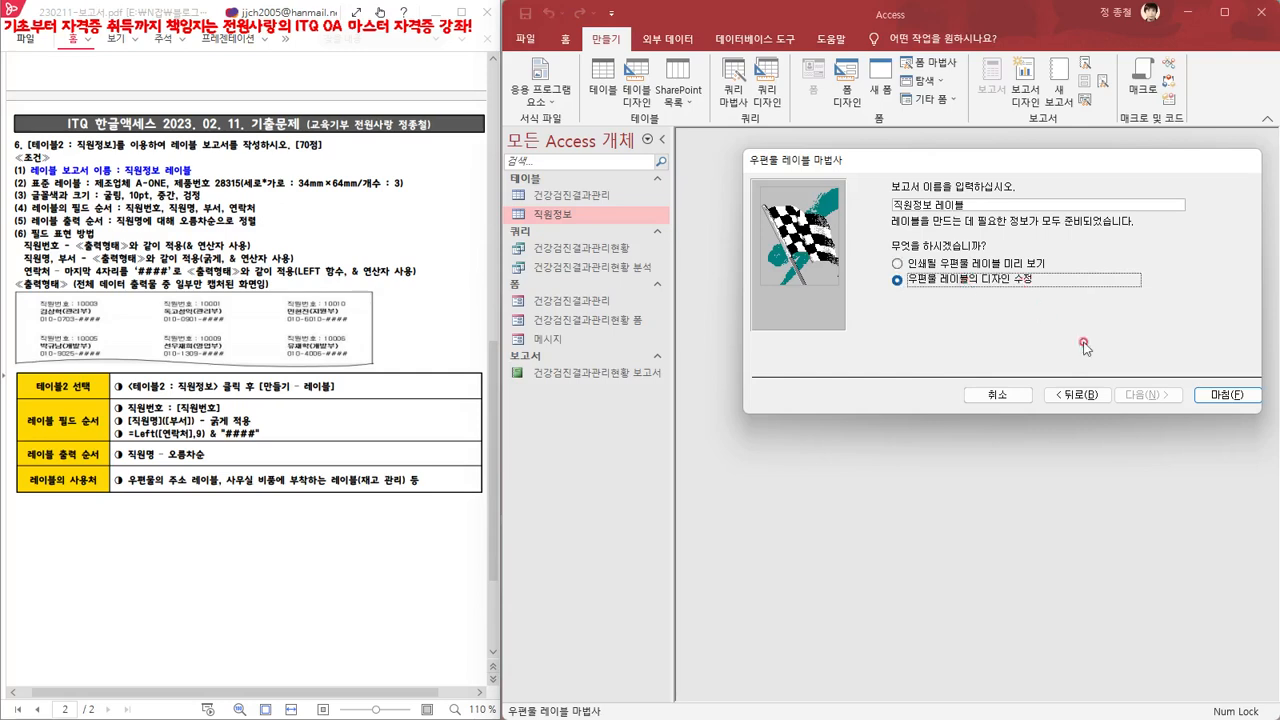
click(1229, 395)
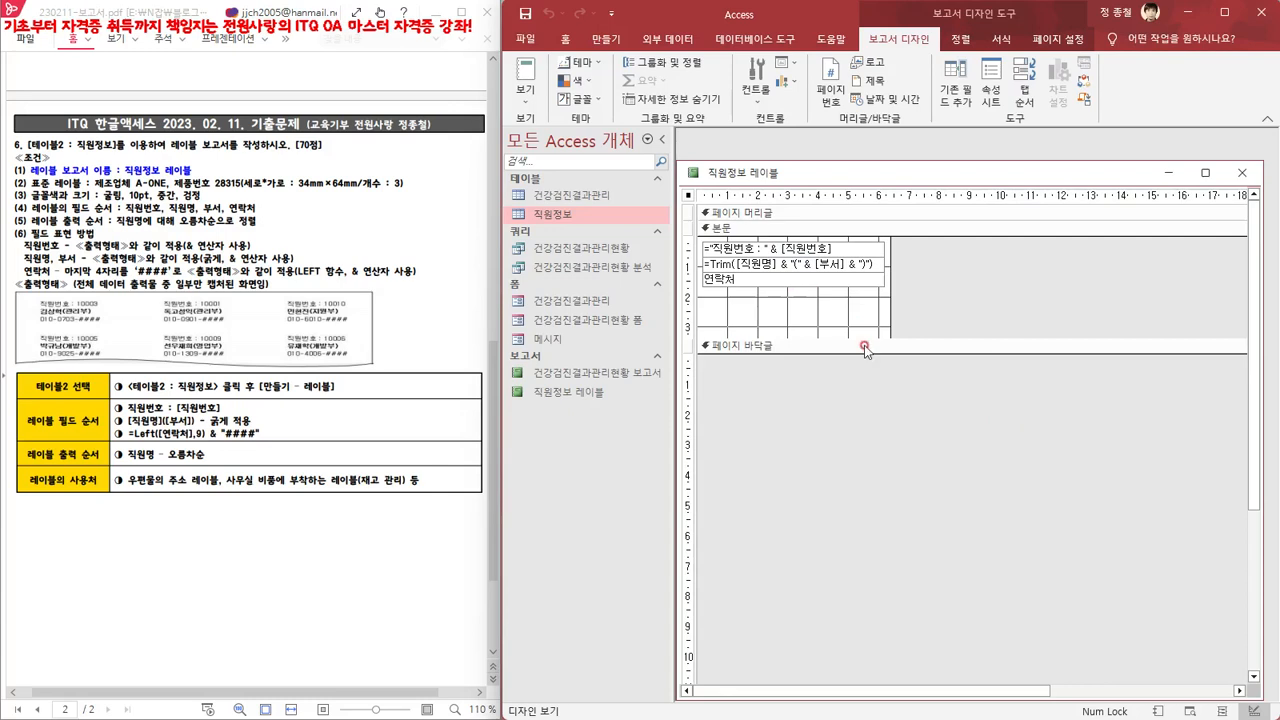
Make the text box that combines 직원명 and 부서 bold
click(795, 268)
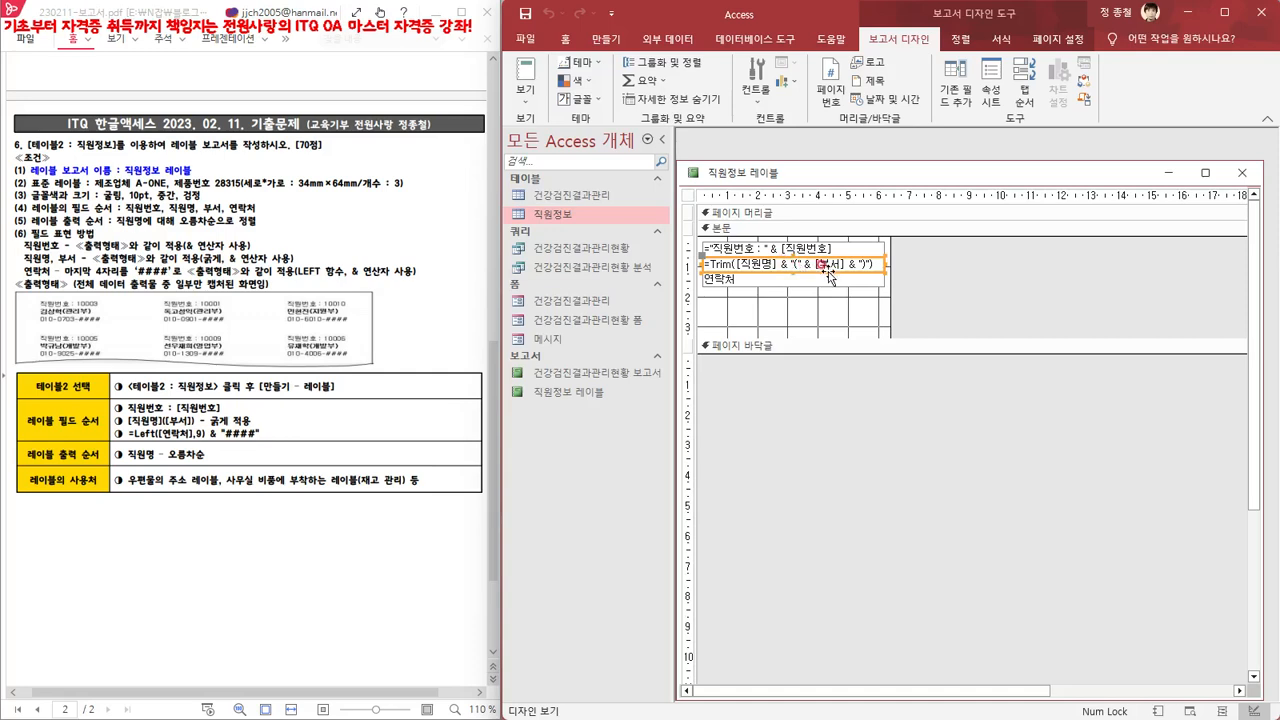
click(566, 39)
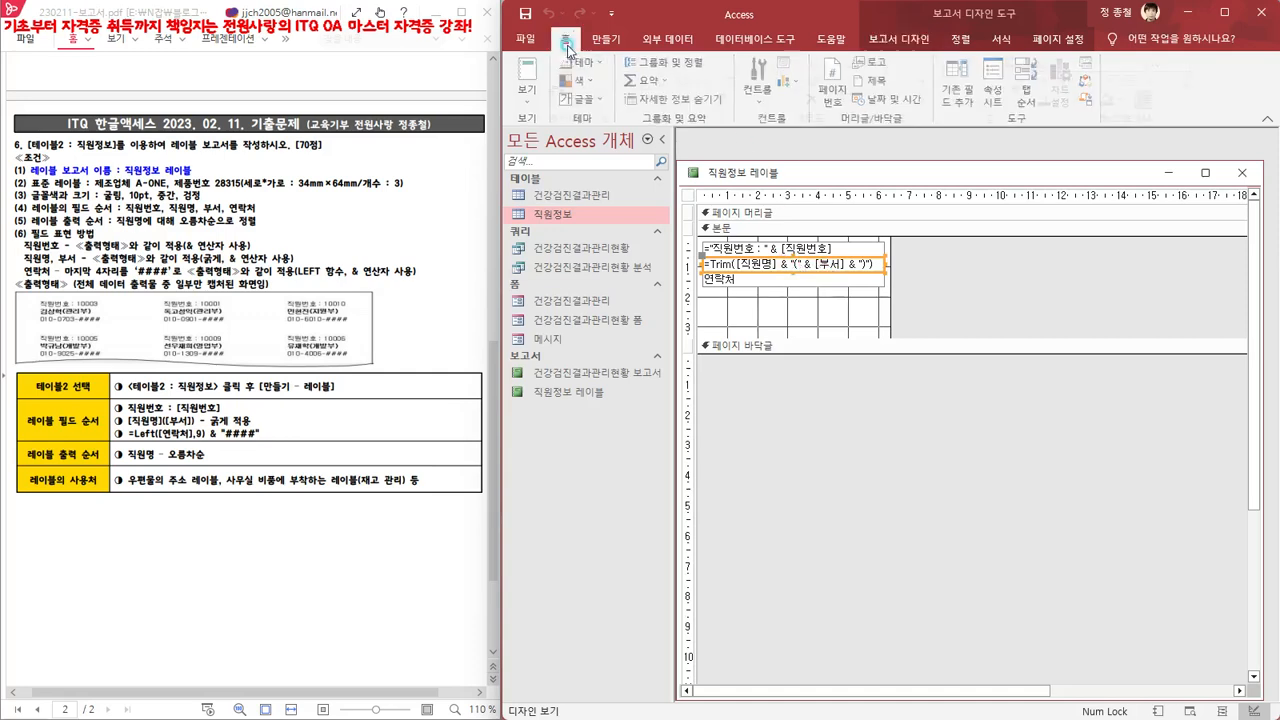
click(1054, 80)
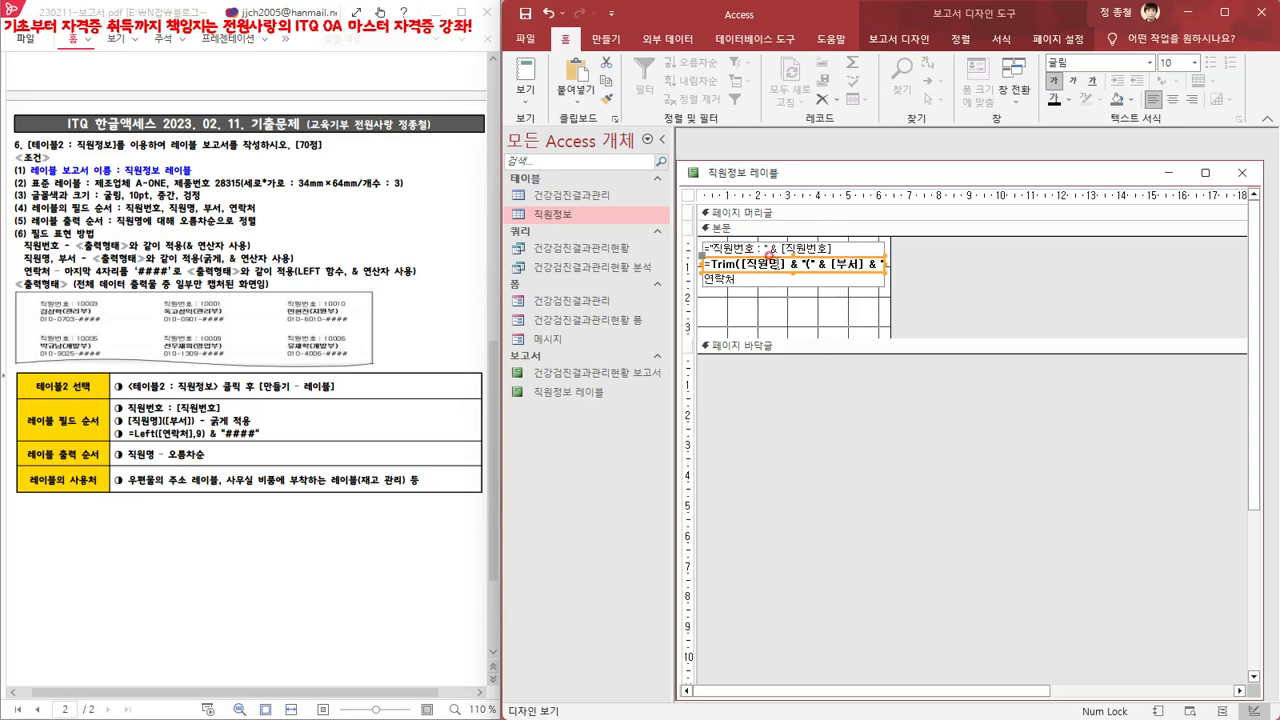
Check the label contents in Report View, then return the 직원정보 레이블 report to Design View
right_click(781, 174)
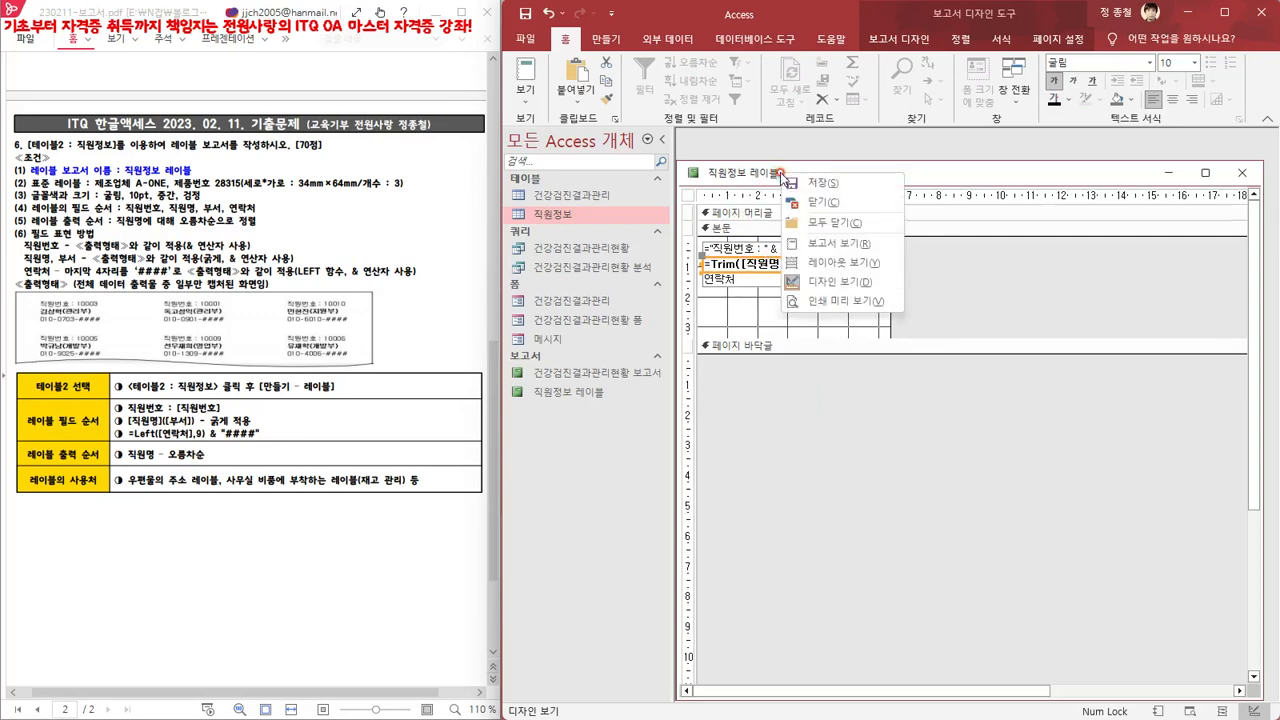
click(838, 243)
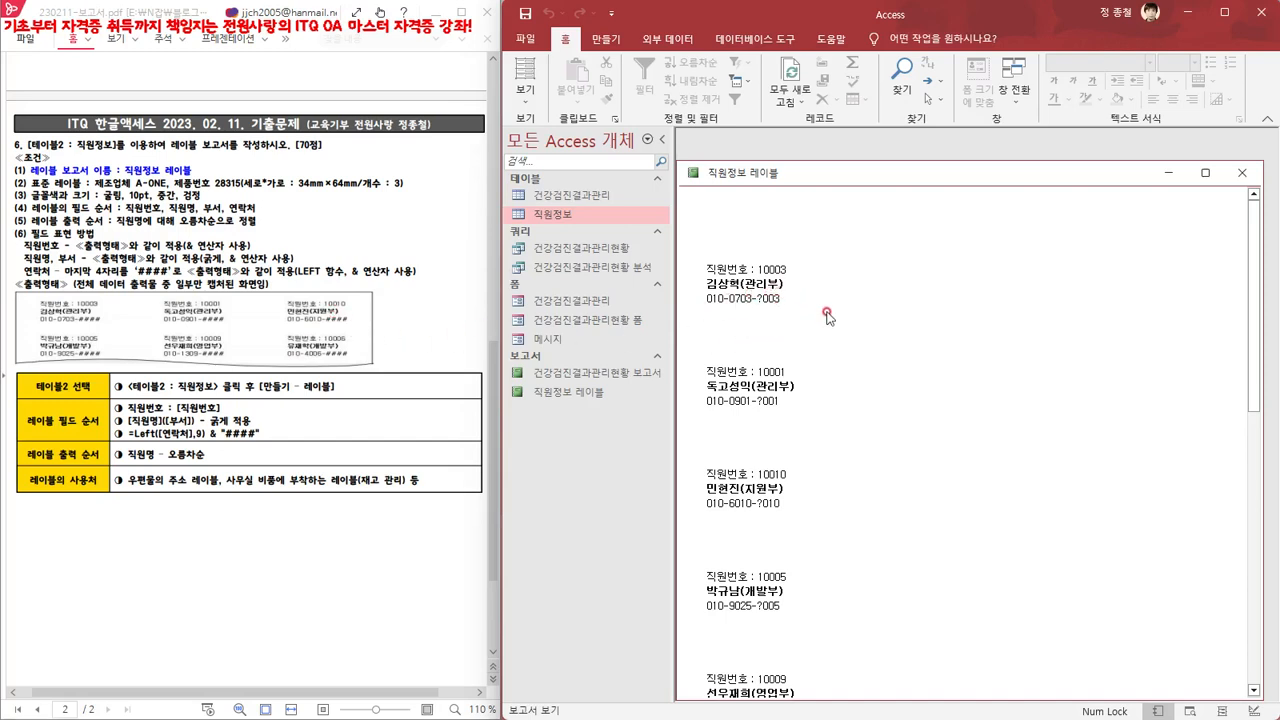
right_click(838, 173)
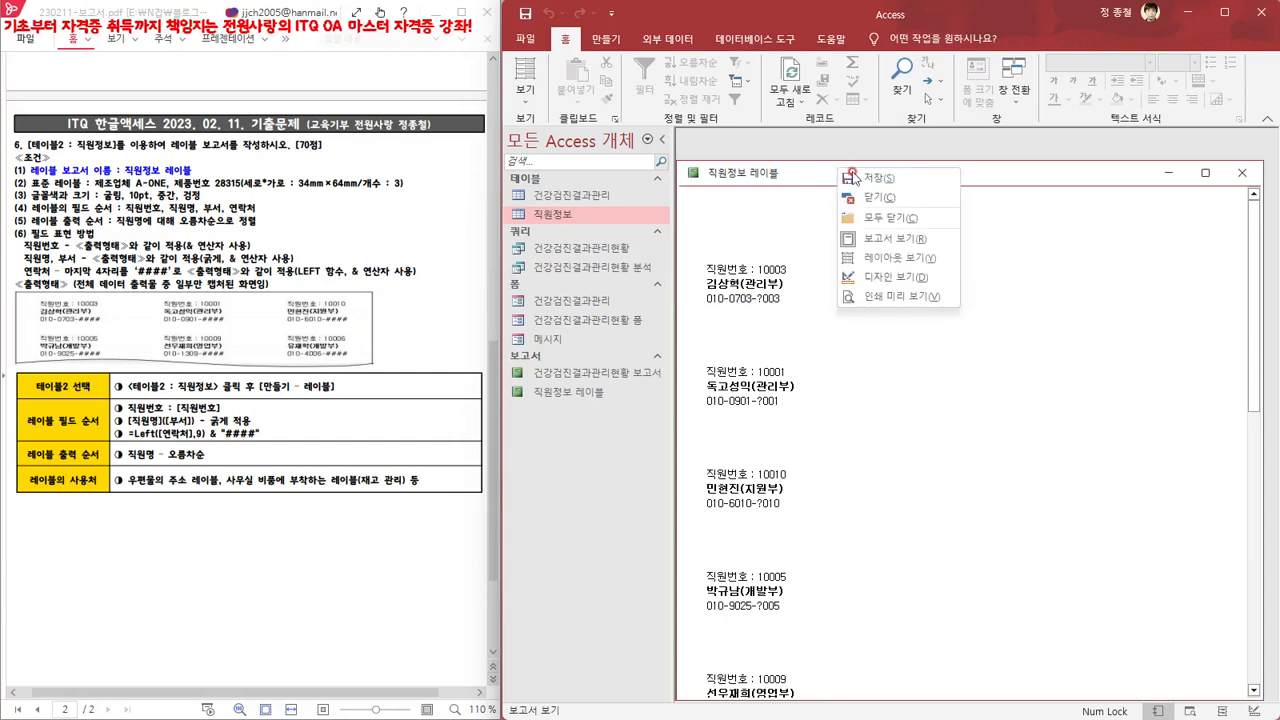
click(915, 270)
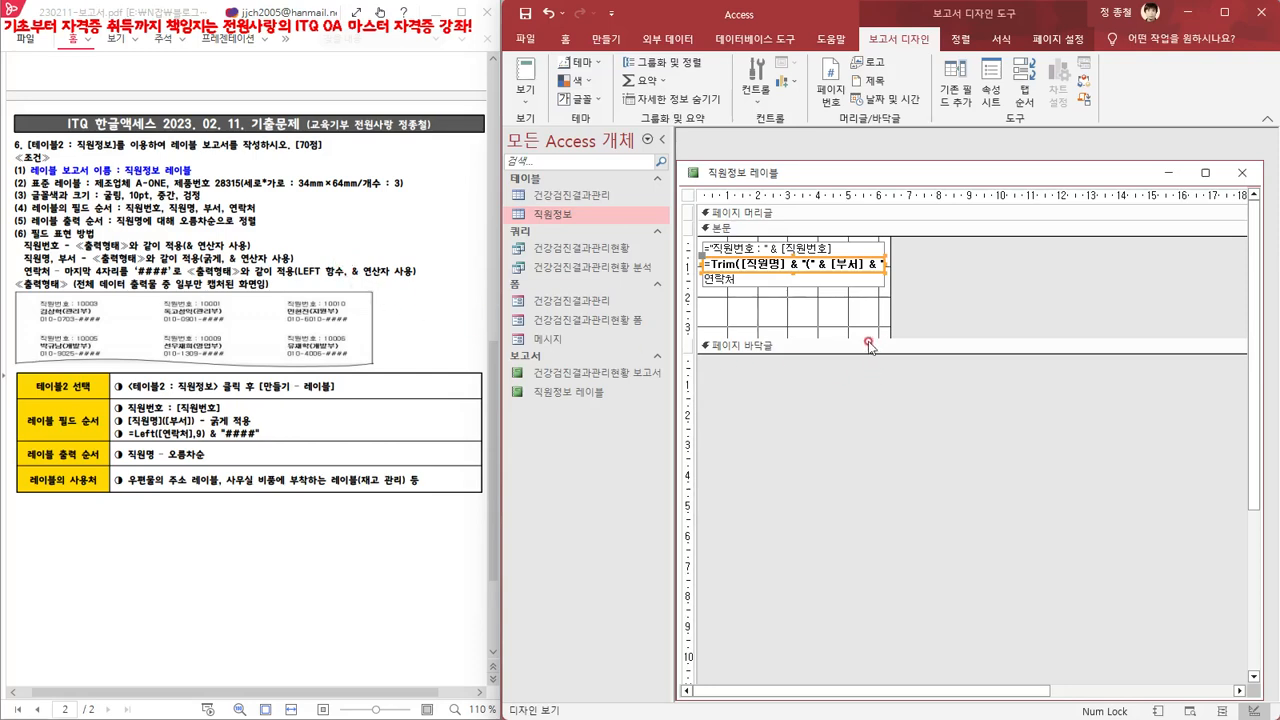
Replace the 연락처 text box's source with the expression =left([연락처], 9)&"####" to mask the last four digits
click(731, 281)
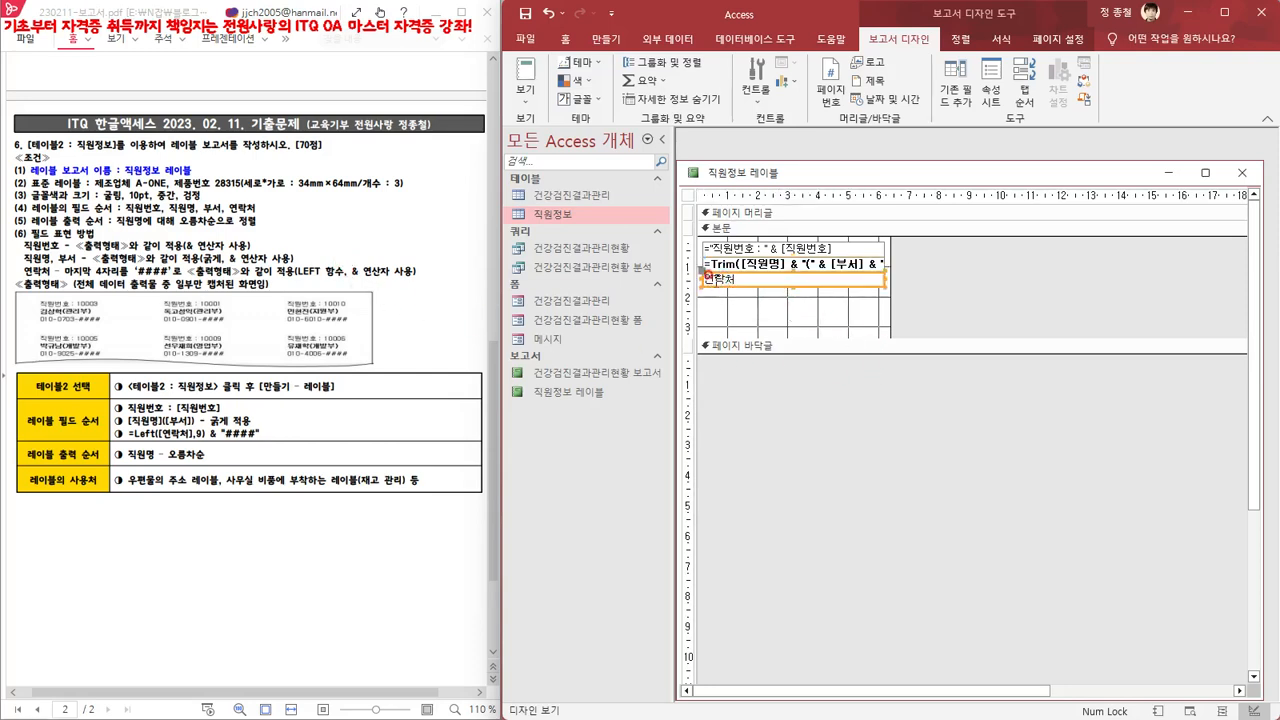
click(706, 279)
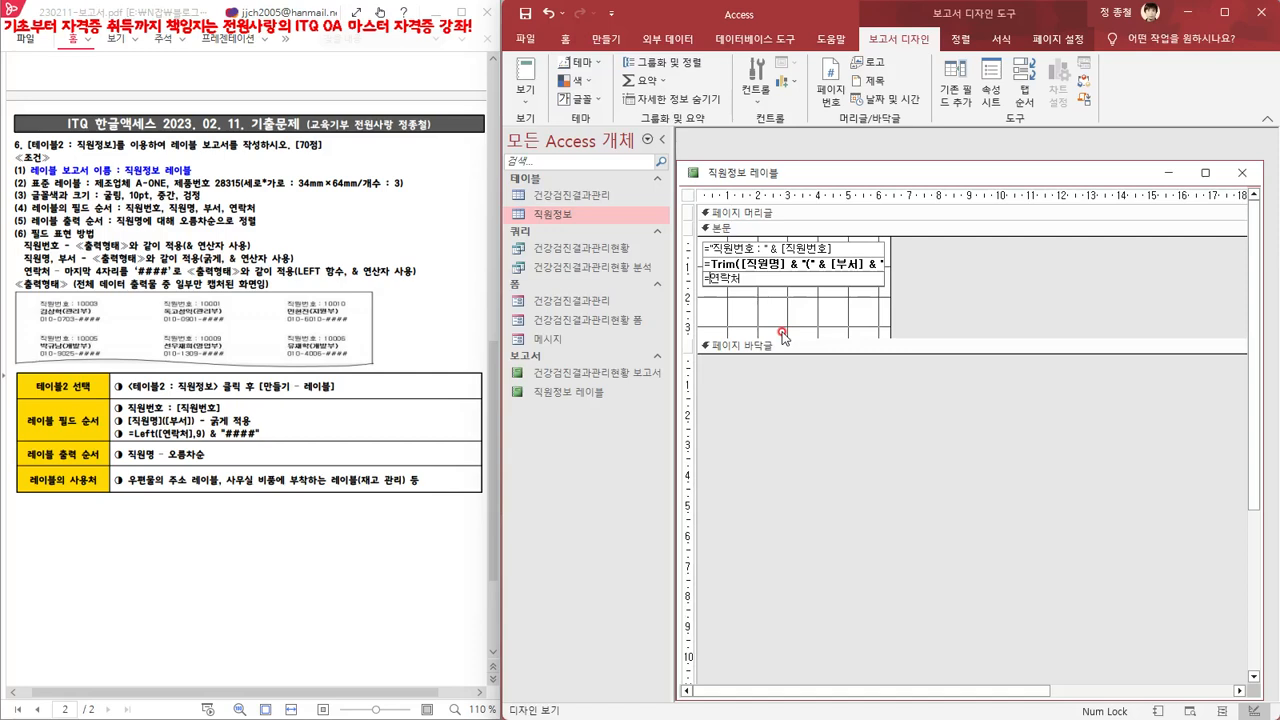
text(left([)
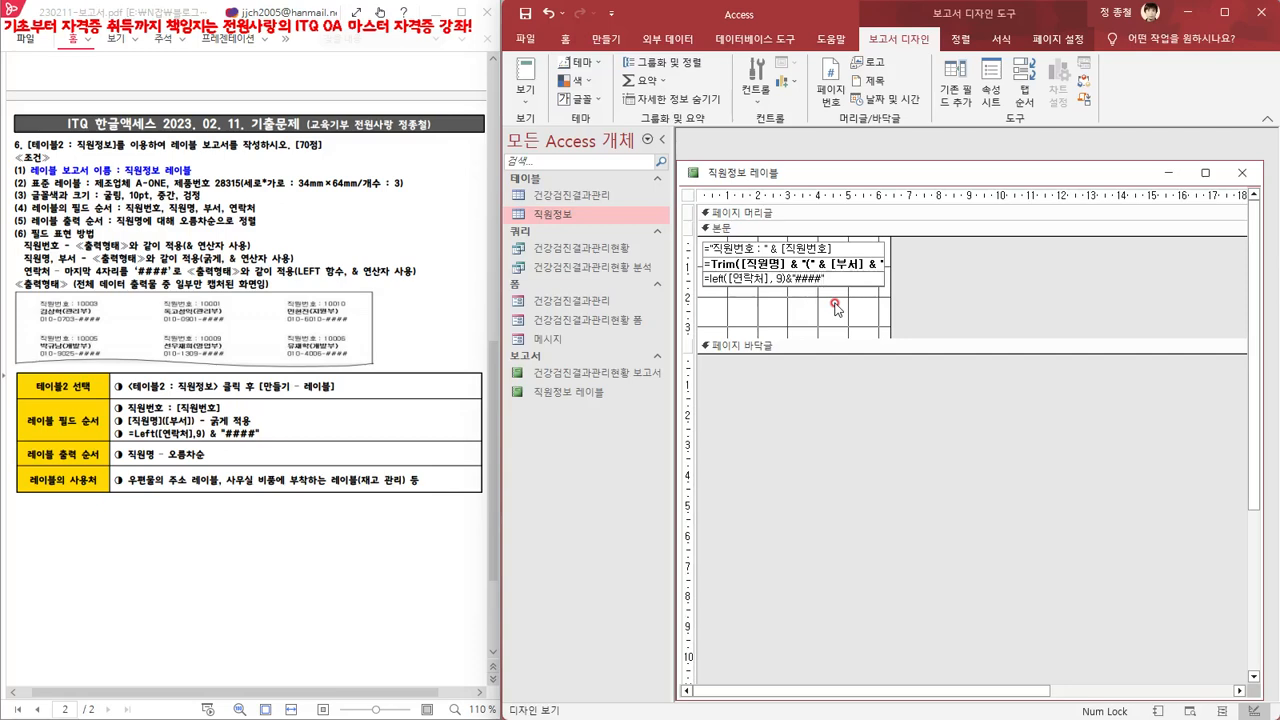
Check the masked contact numbers in Report View and Print Preview, and return the label report to Design View
right_click(812, 175)
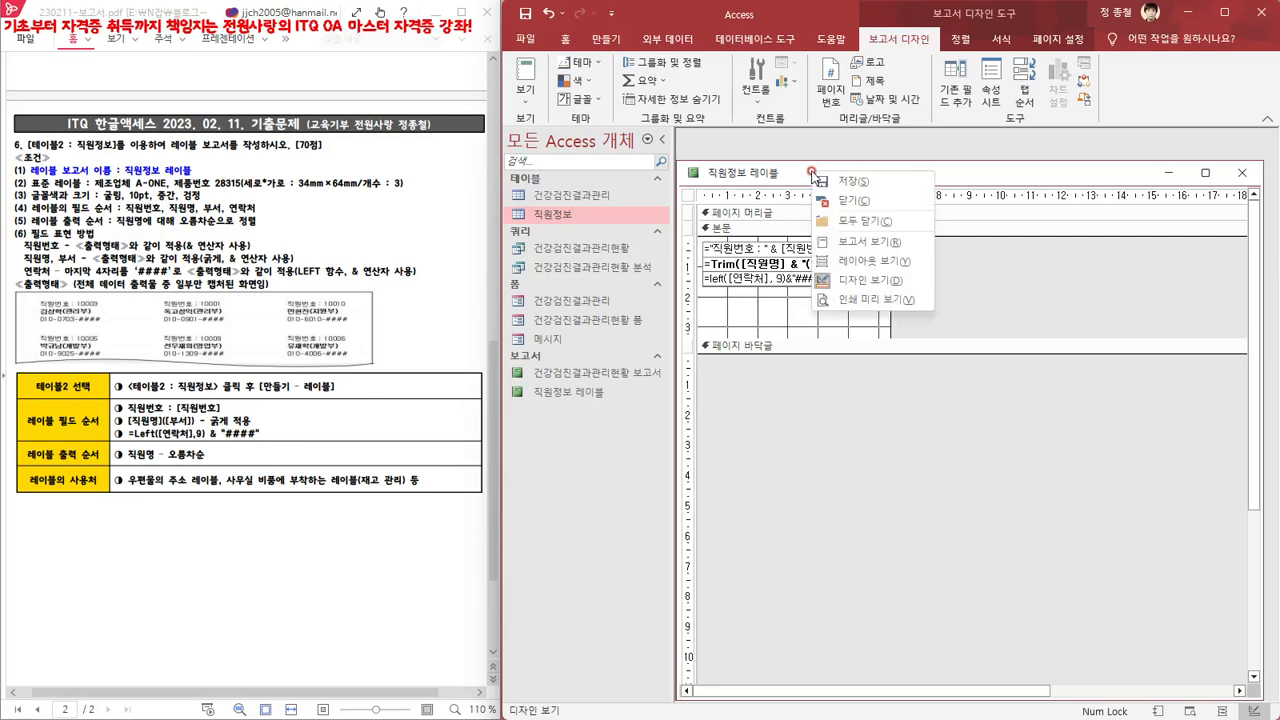
click(866, 242)
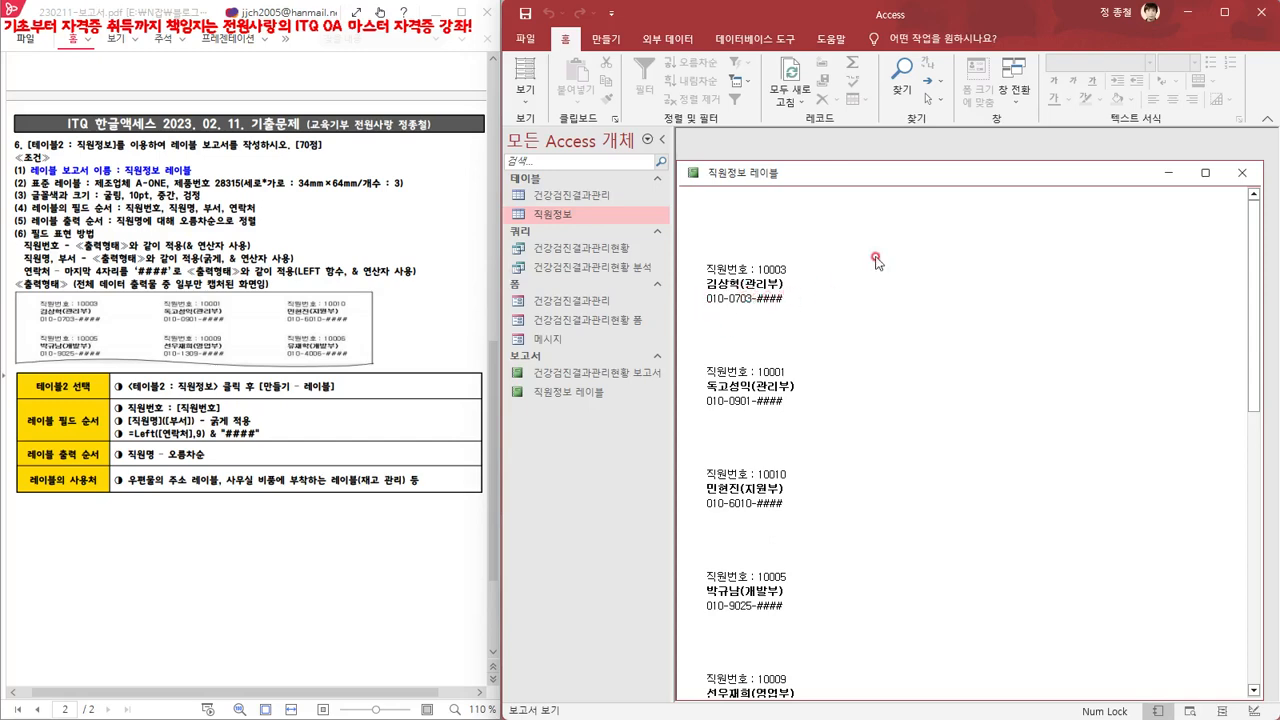
right_click(884, 177)
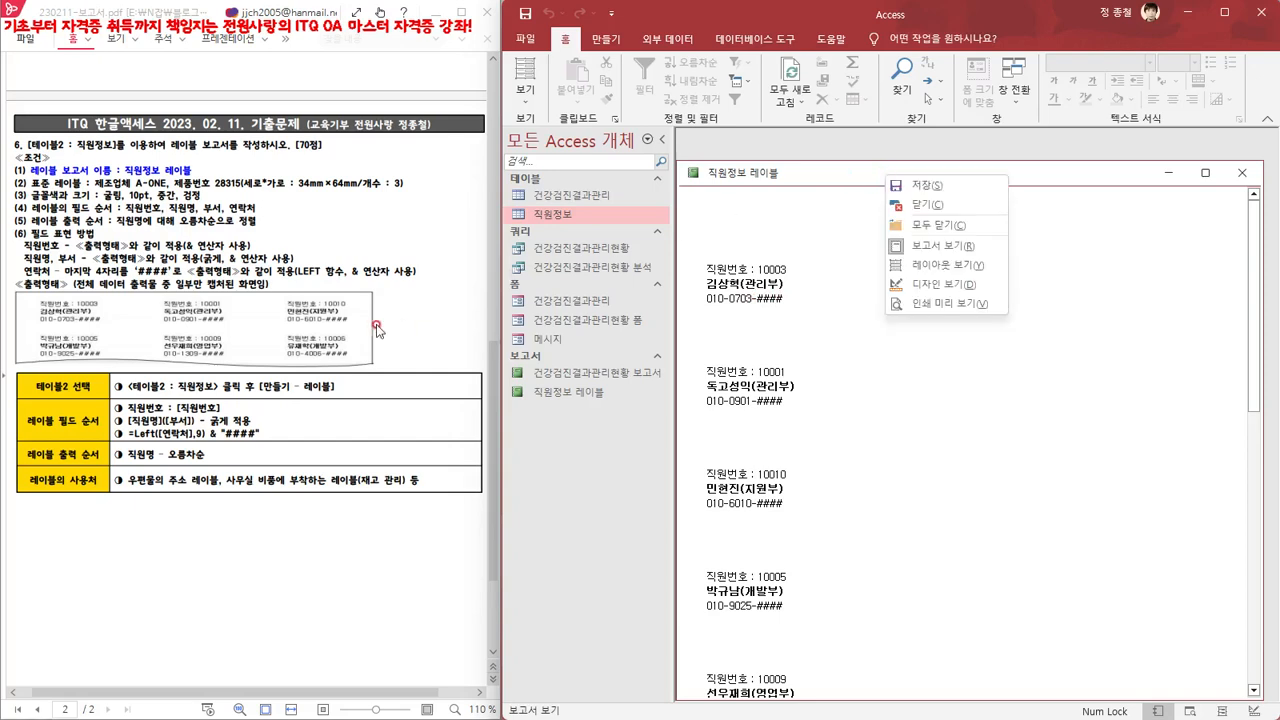
click(948, 305)
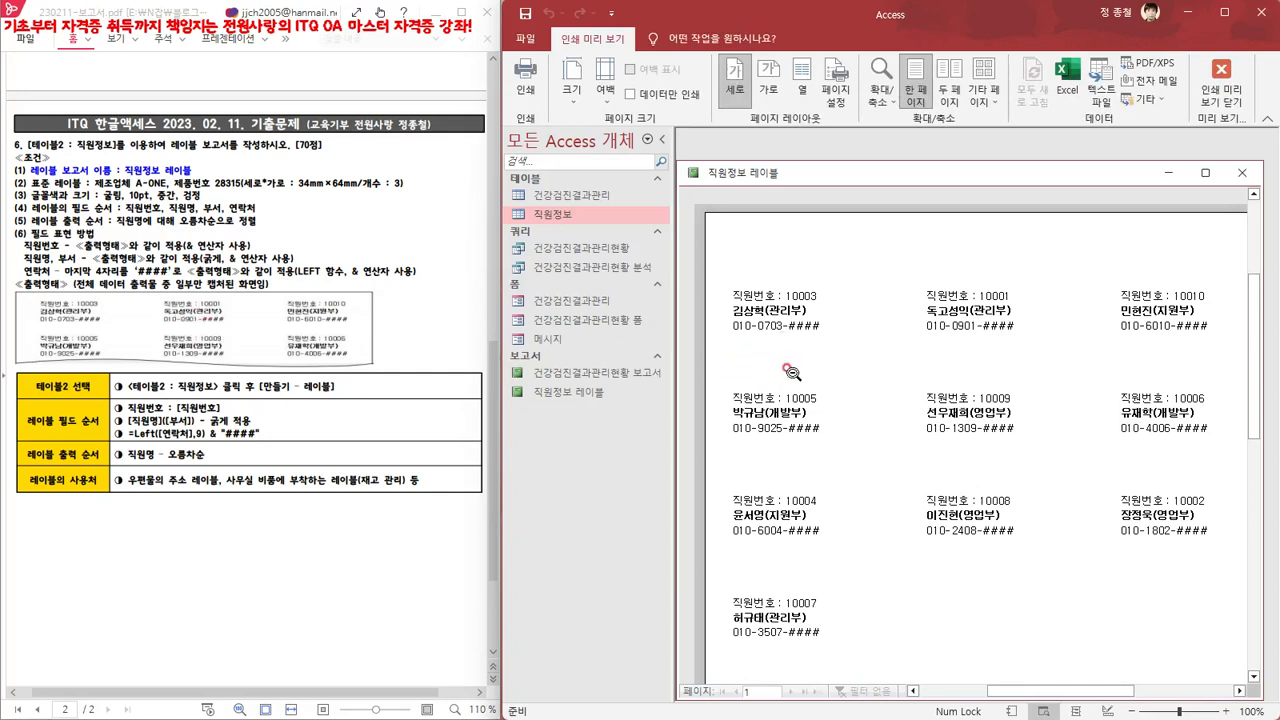
right_click(877, 174)
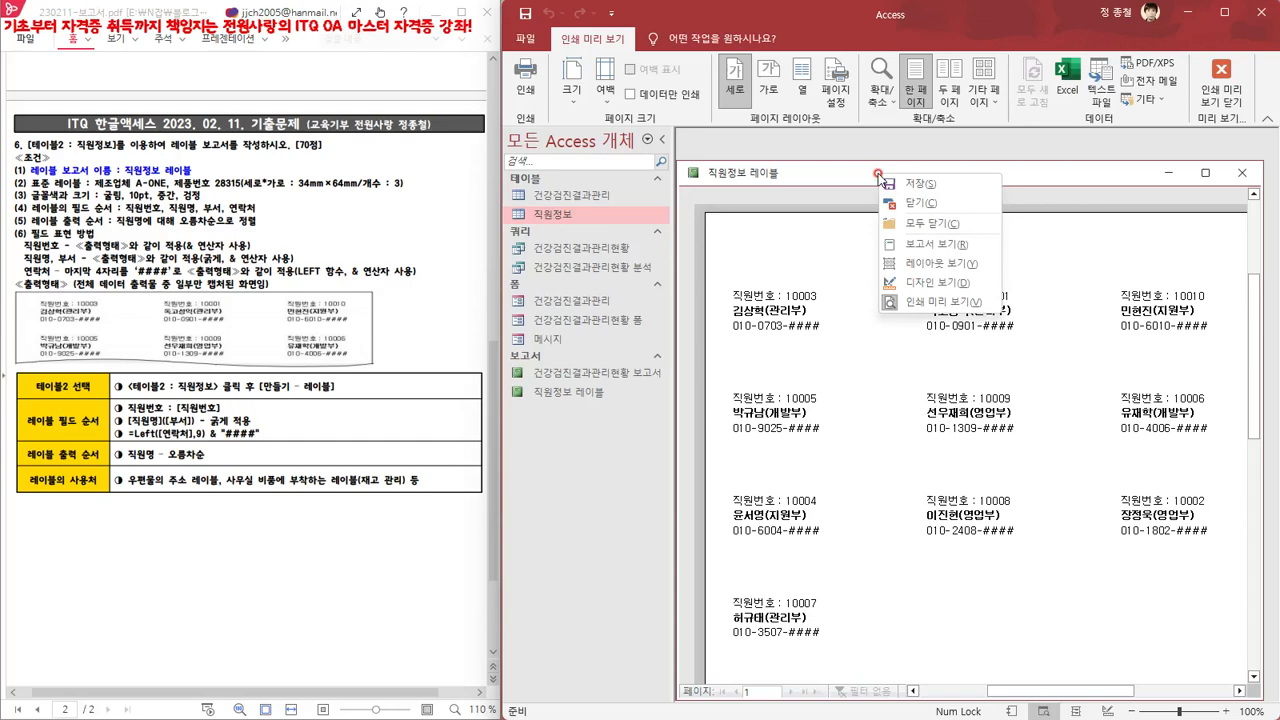
click(937, 282)
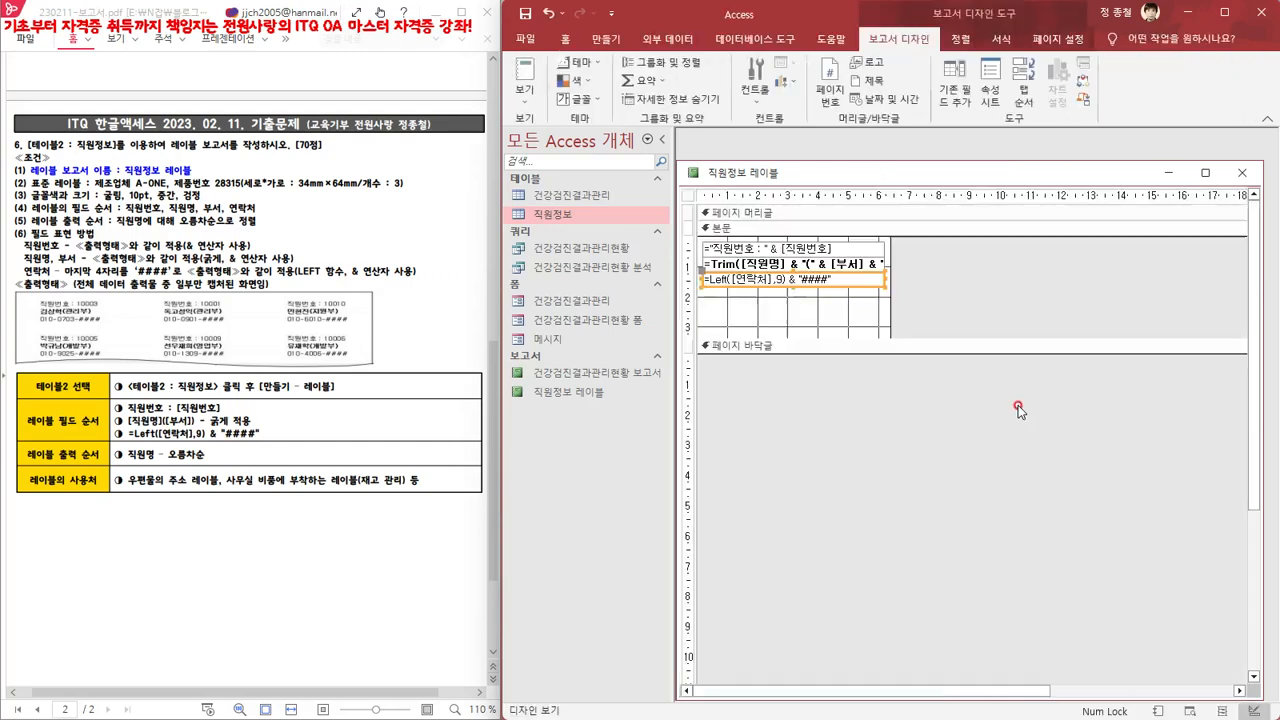
Shorten the 본문 section to about 2.4 cm and choose 오름차순 as the 직원명 sort order
drag(793, 338, 794, 309)
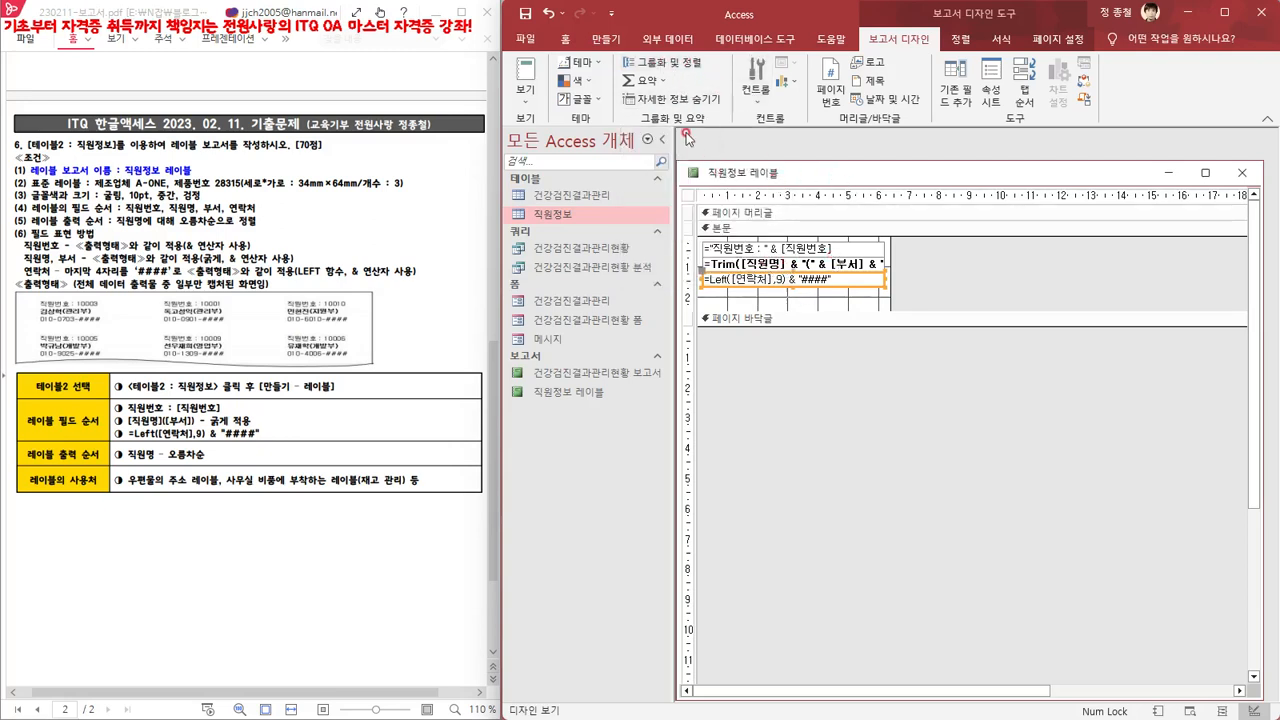
click(681, 65)
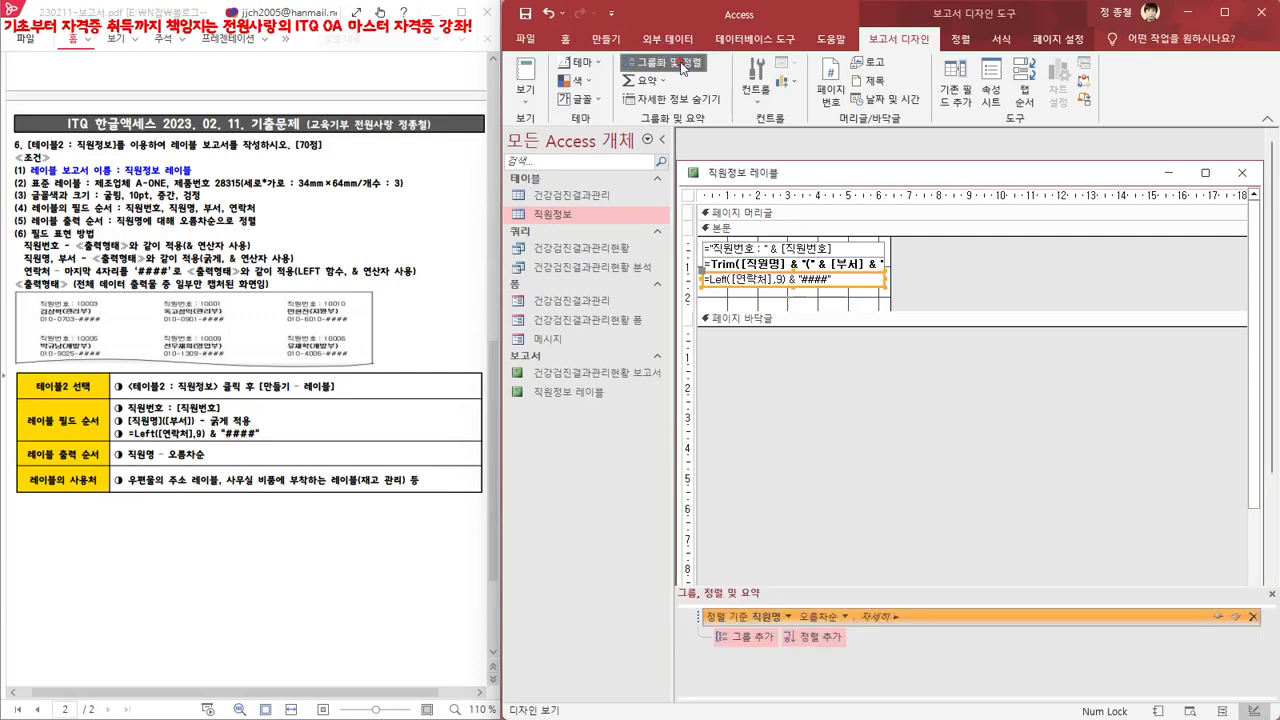
click(816, 618)
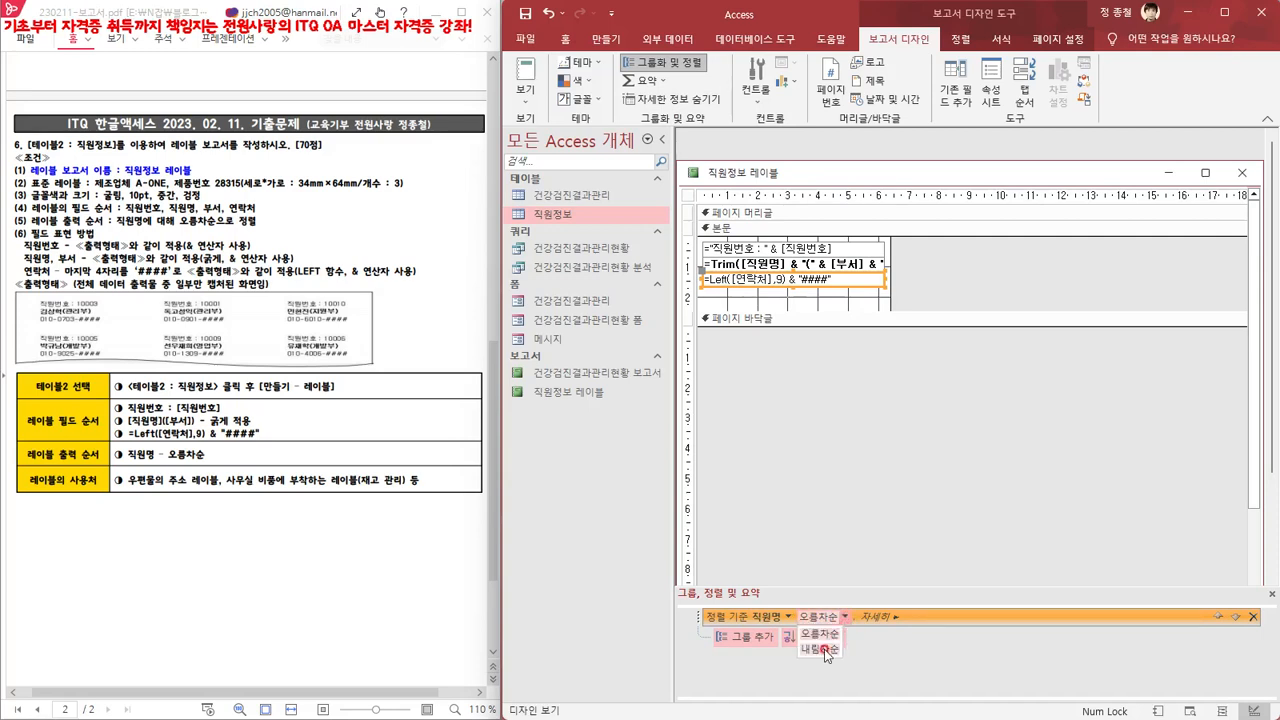
click(826, 636)
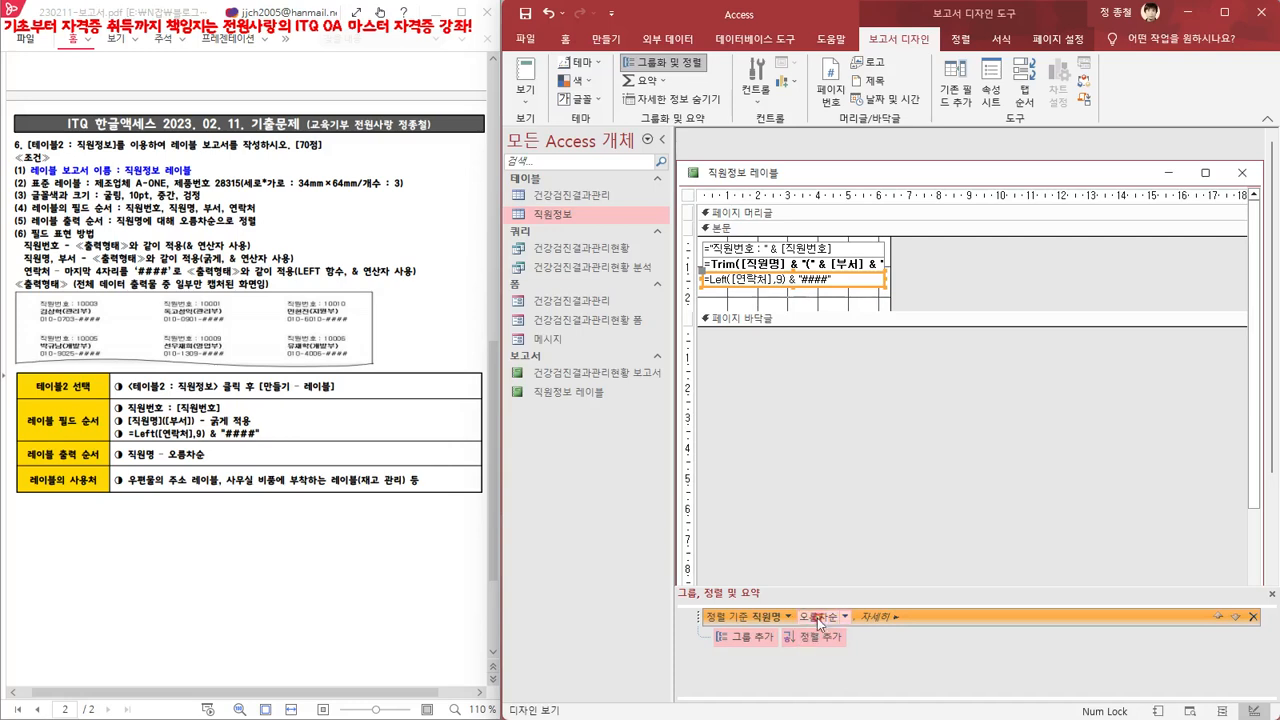
Review the finished labels in Print Preview and close the 직원정보 레이블 report
right_click(841, 180)
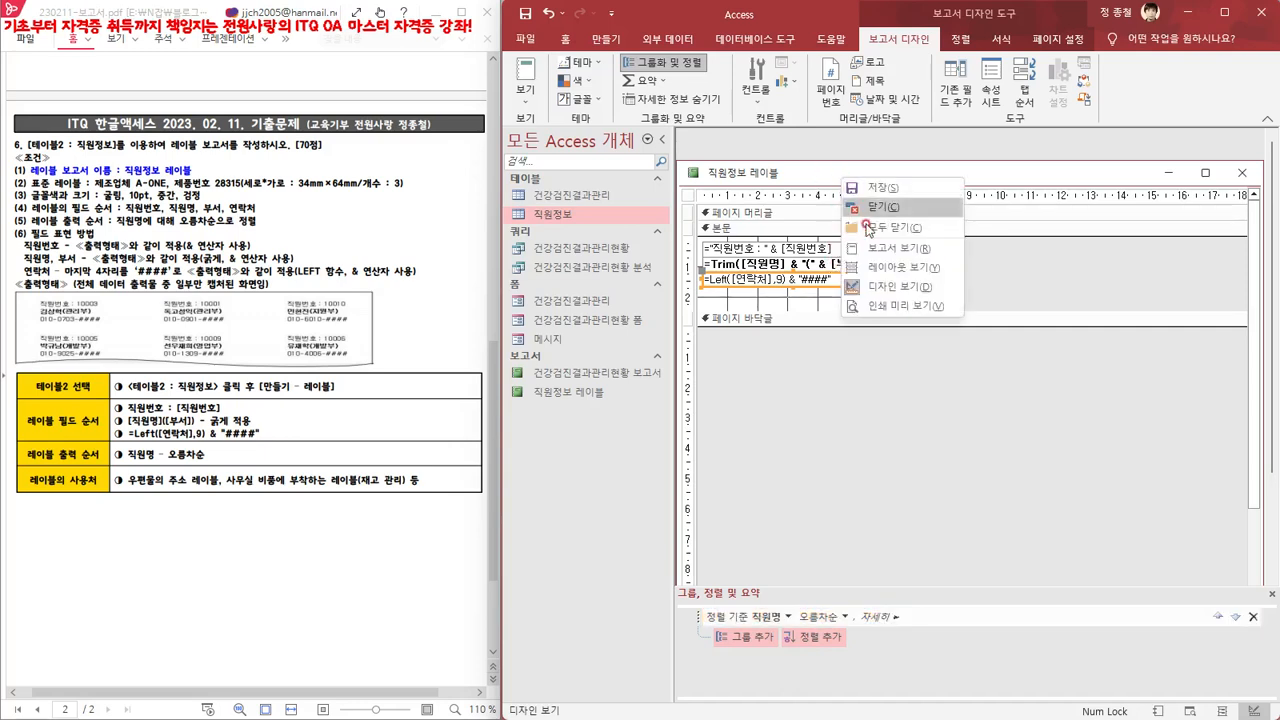
click(902, 306)
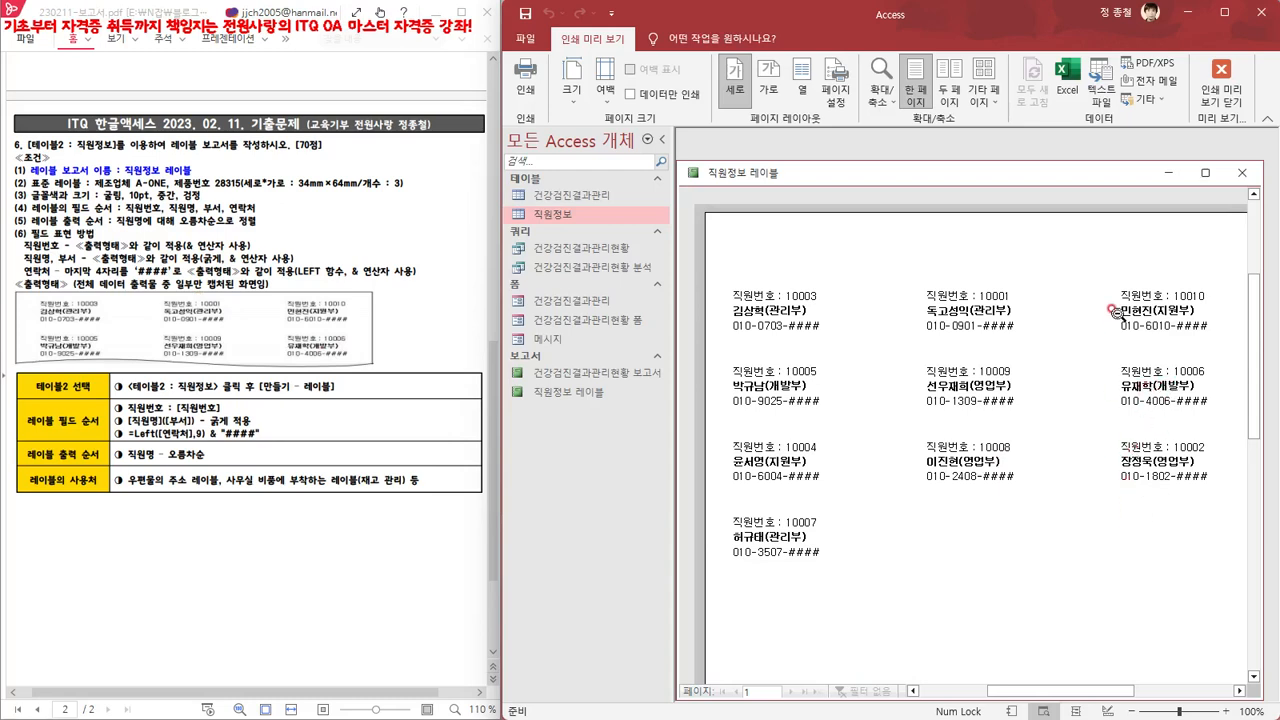
right_click(968, 176)
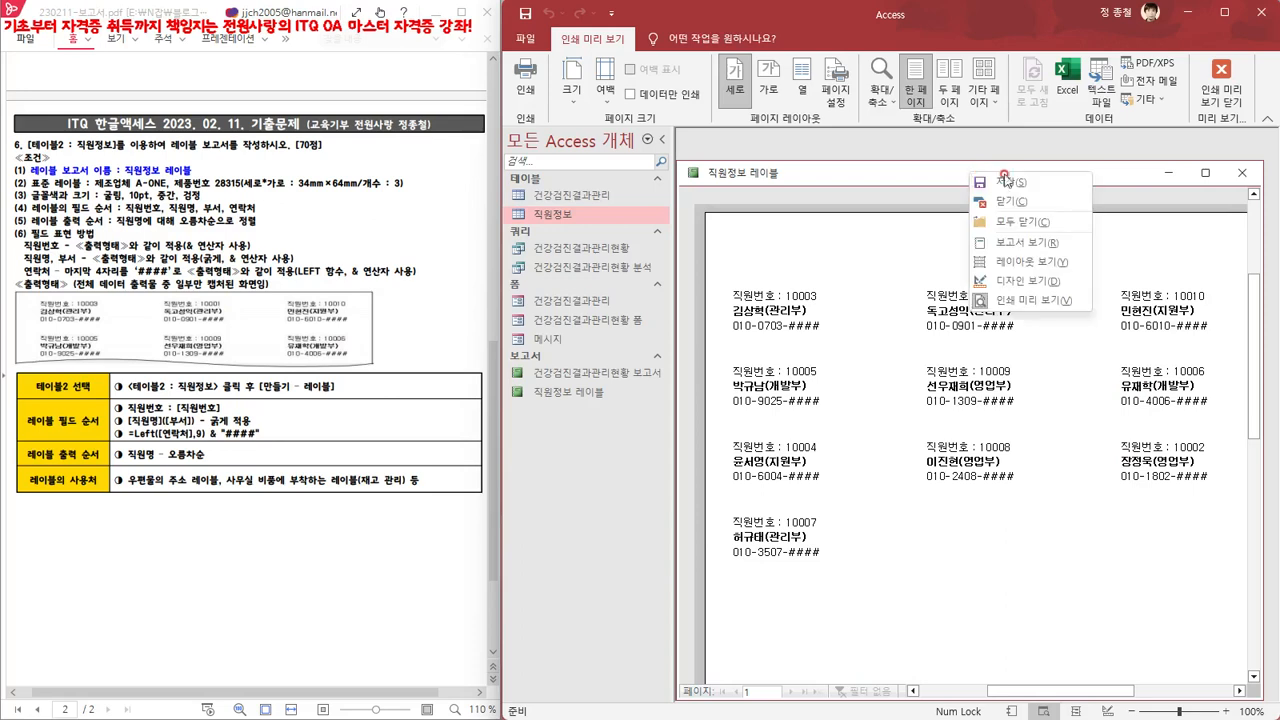
key(Escape)
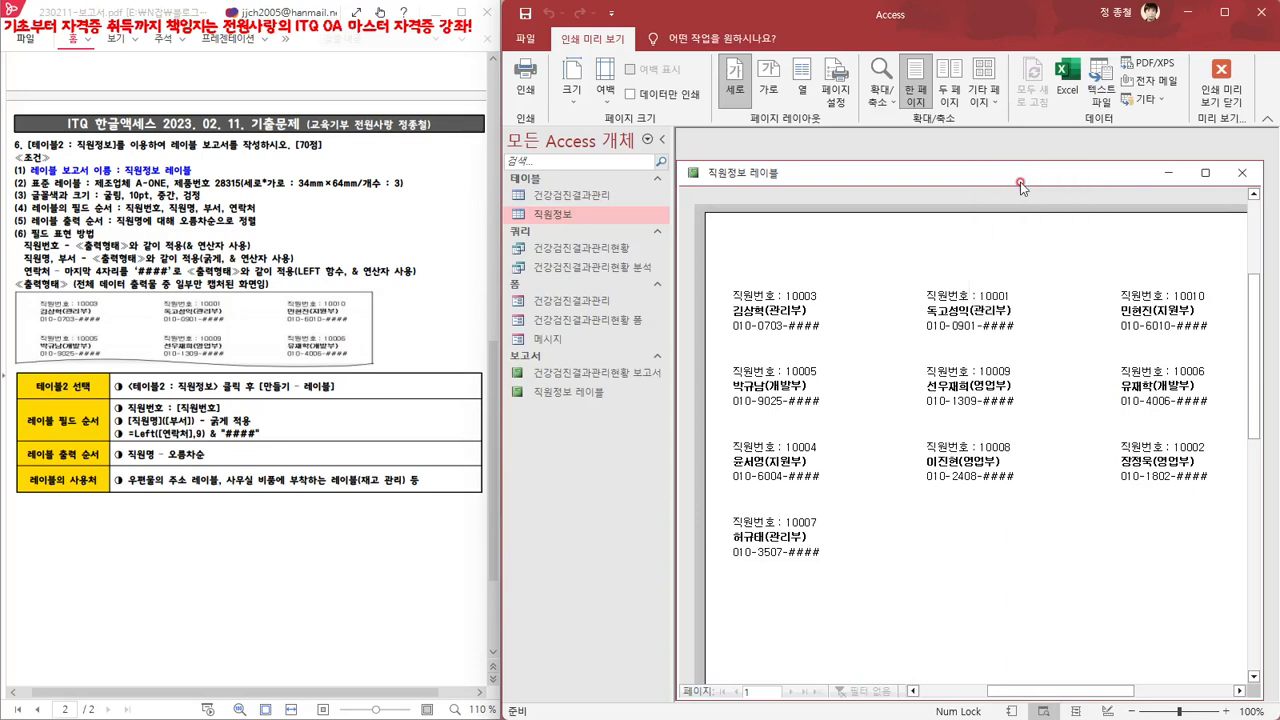
click(1243, 176)
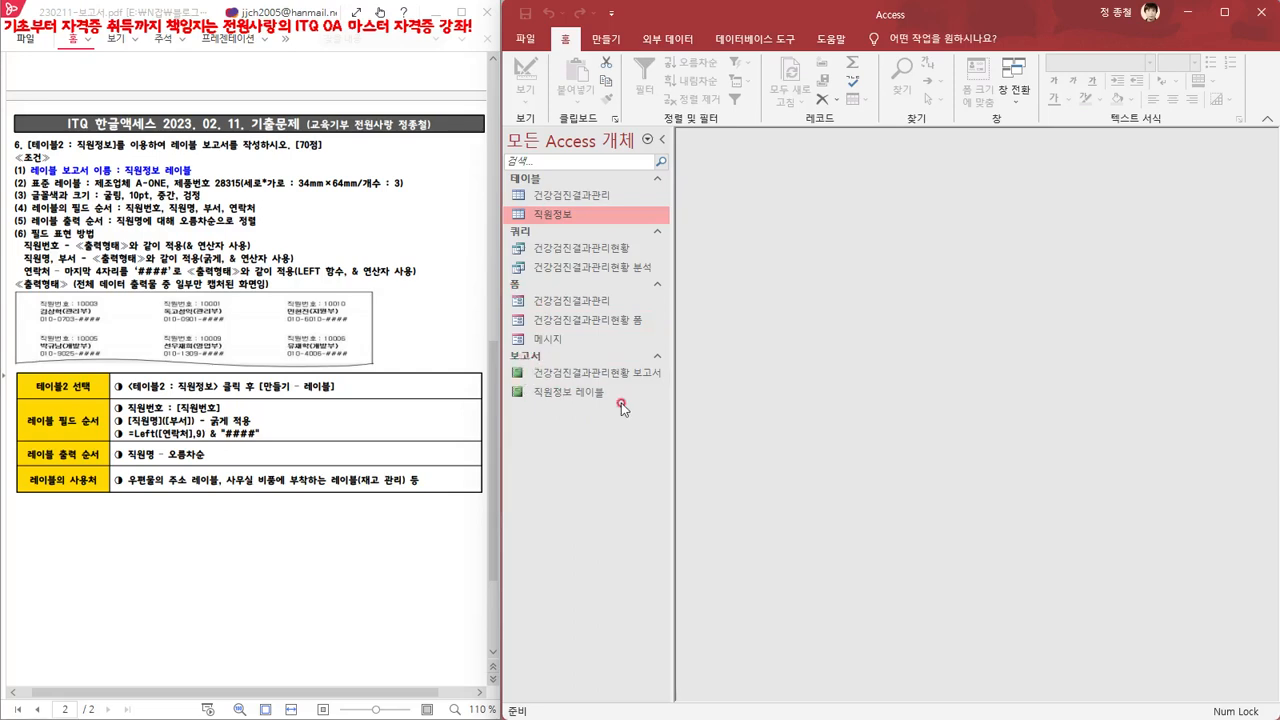
Start saving the database under another name in Access .accdb format, with the desktop as the destination folder
click(526, 40)
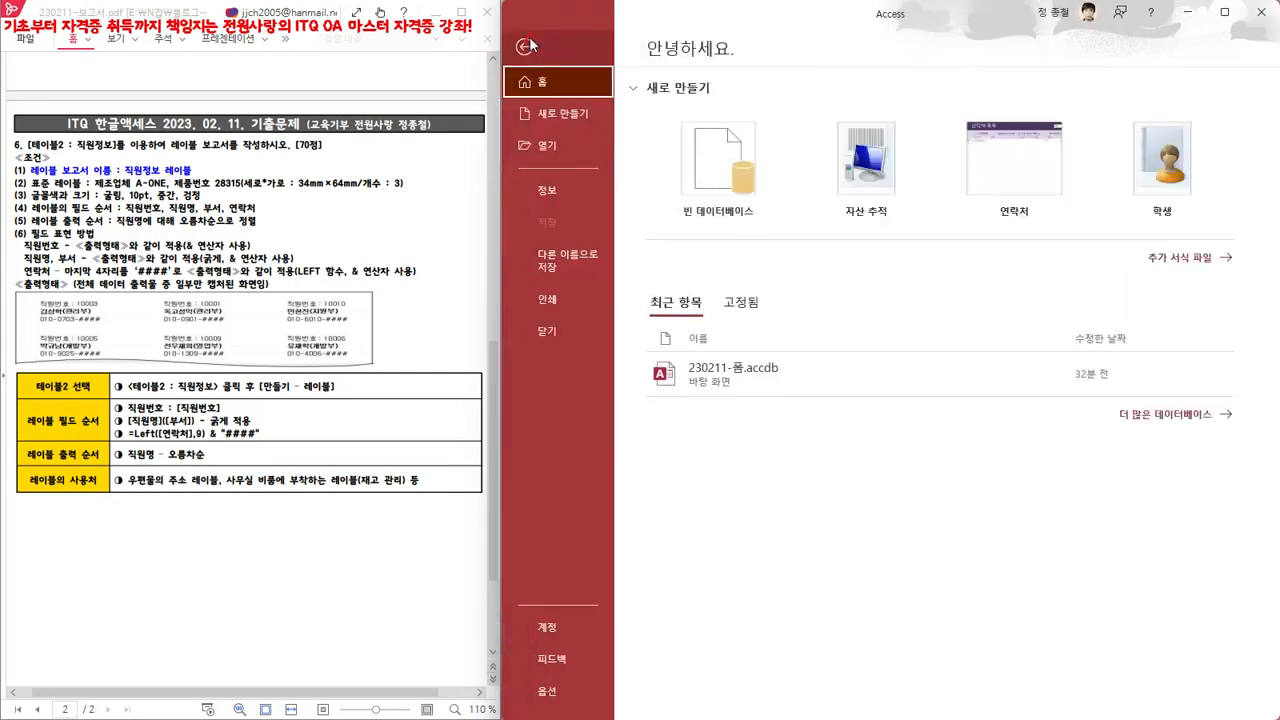
click(578, 261)
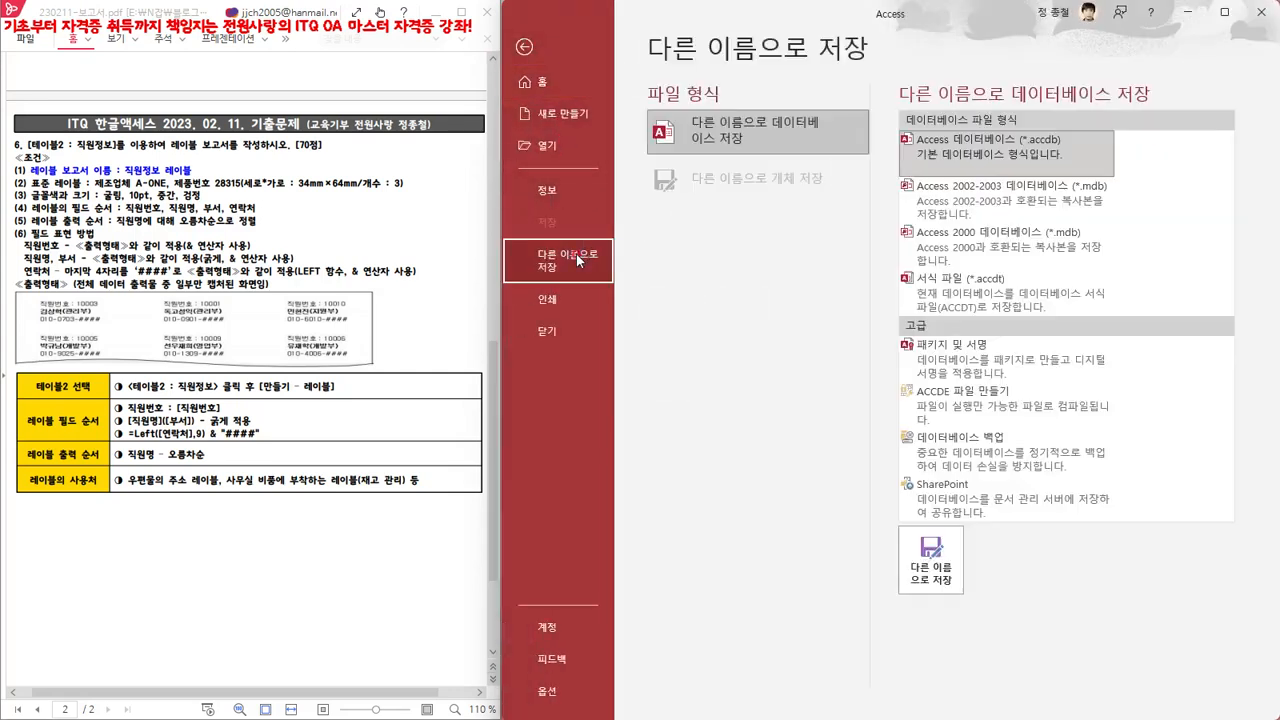
click(936, 558)
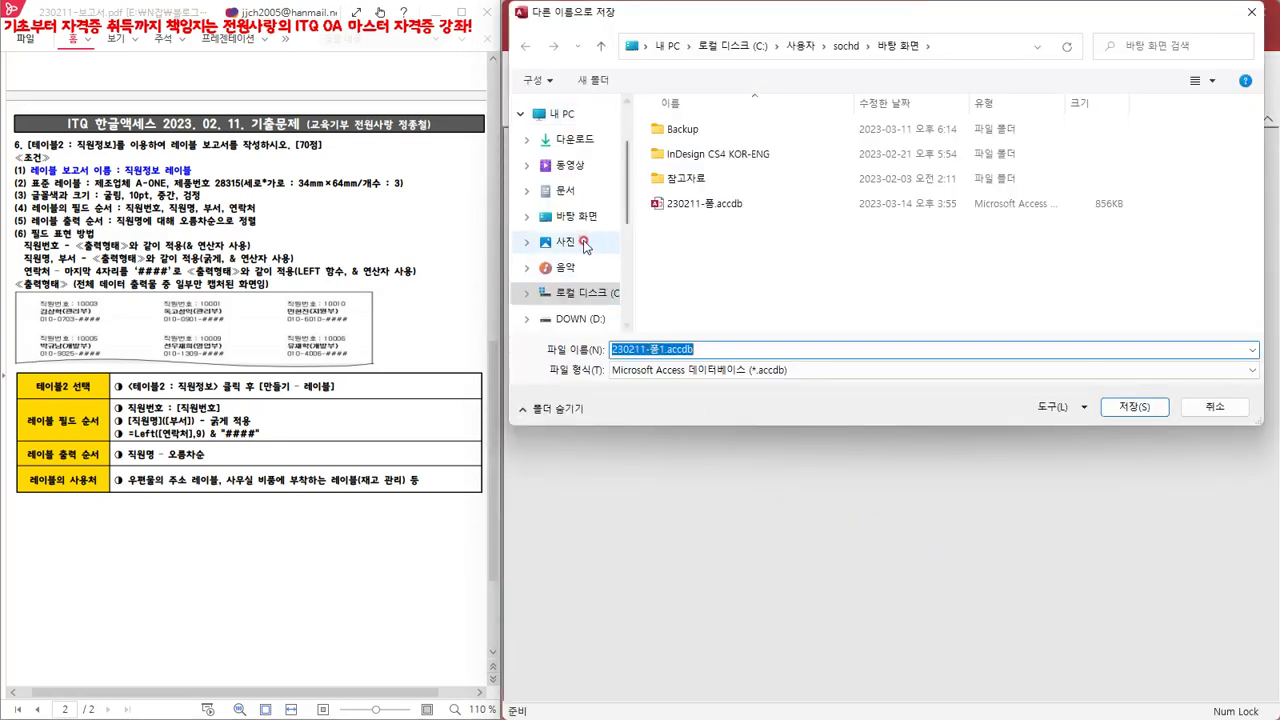
click(577, 222)
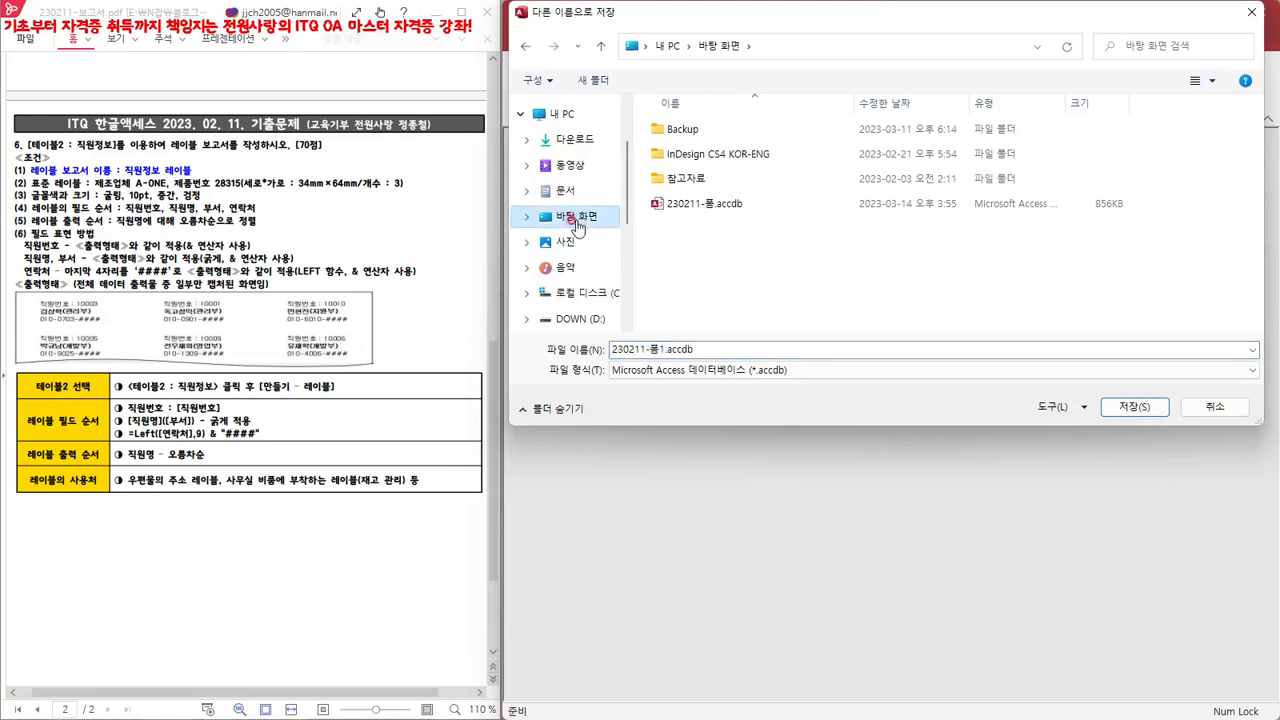
Save the database copy as 230211-보고서.accdb and enable its blocked content
click(646, 346)
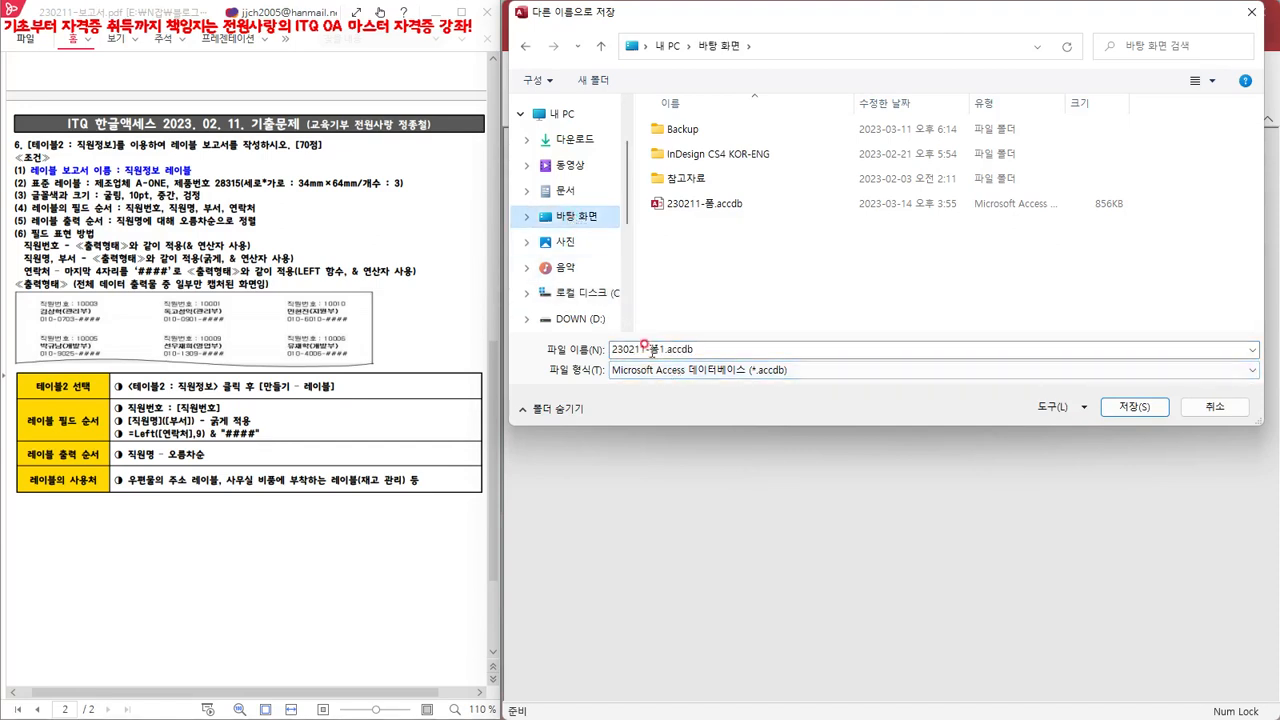
click(658, 350)
drag(650, 347, 659, 348)
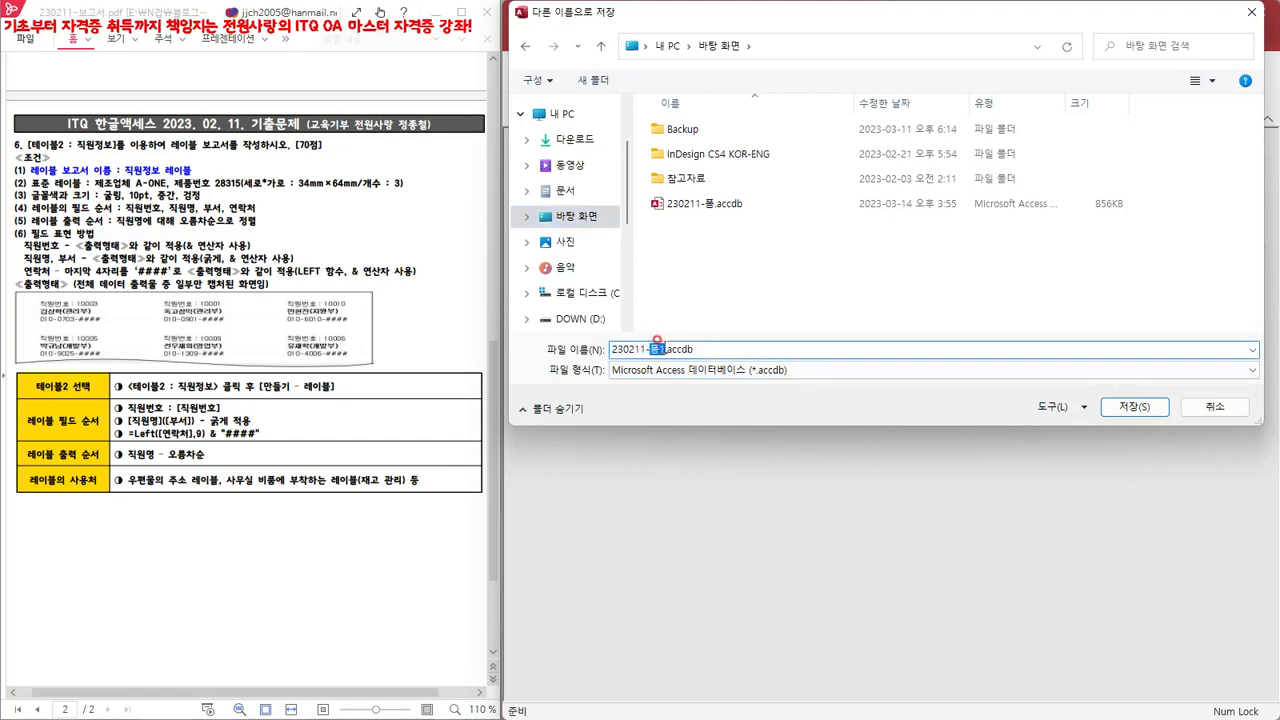
text(qh)
key(BackSpace)
key(BackSpace)
text(ㅂ)
text(고서)
click(683, 347)
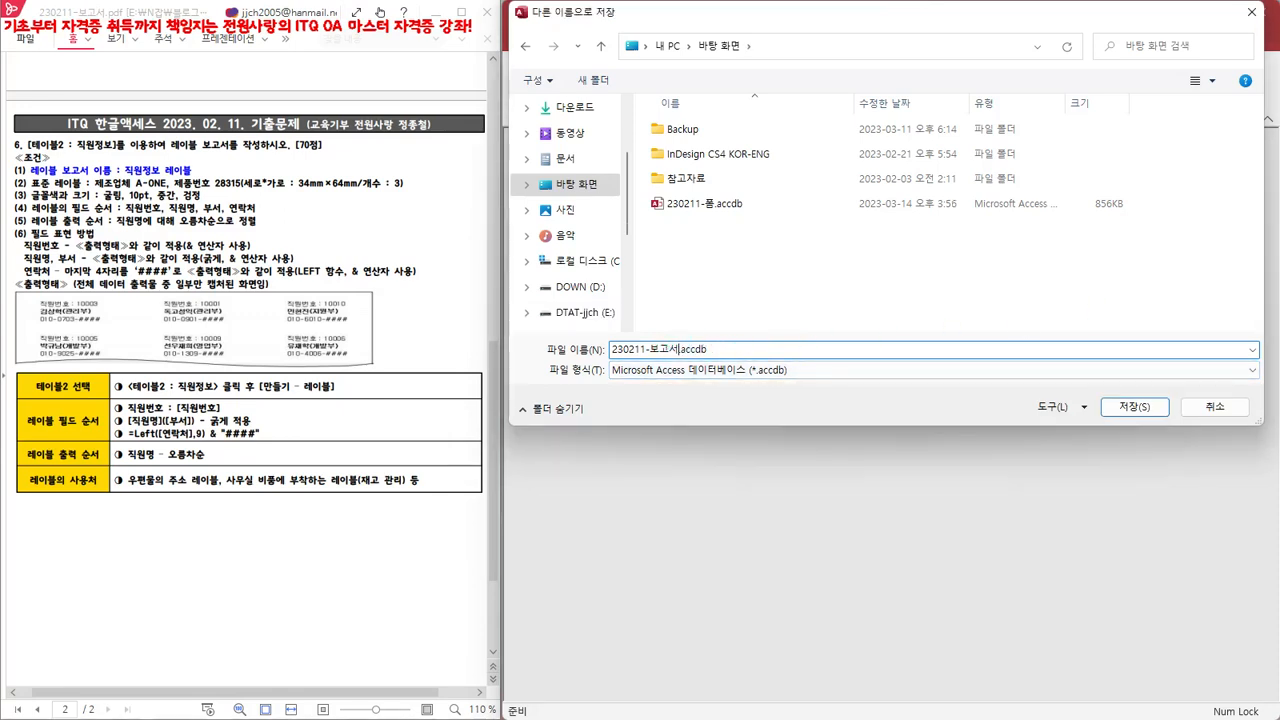
click(1124, 407)
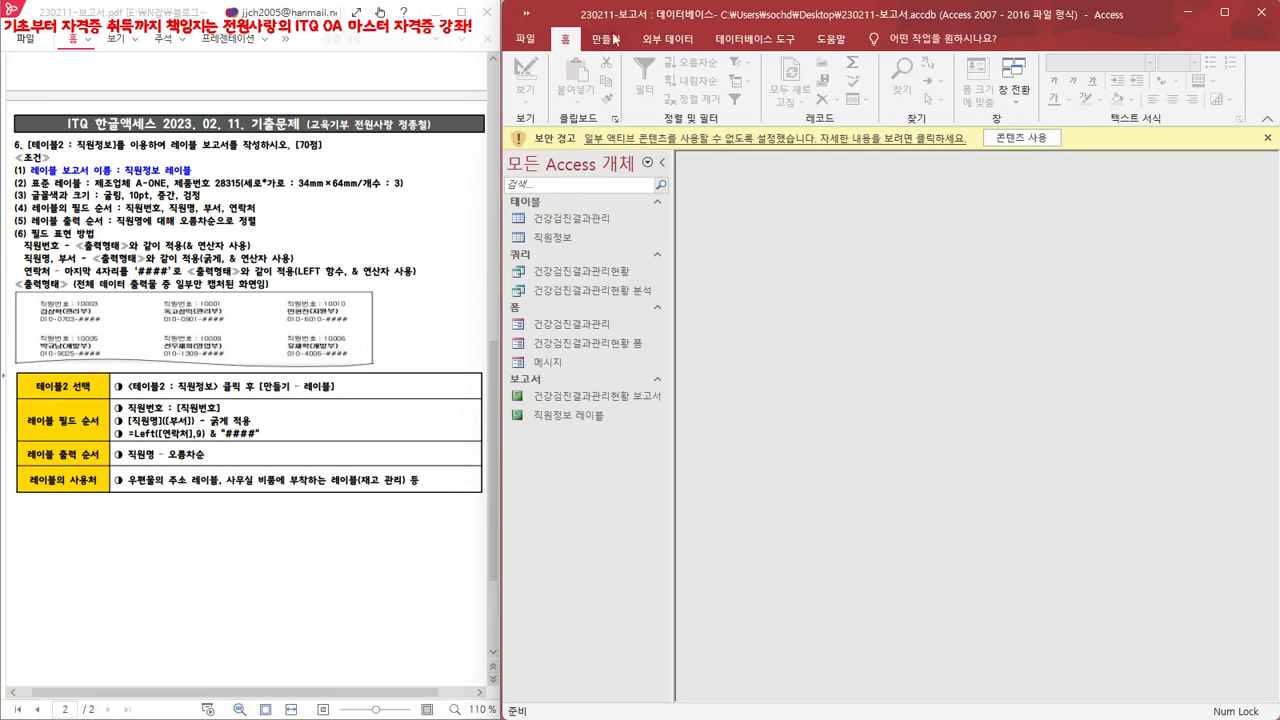
click(1006, 142)
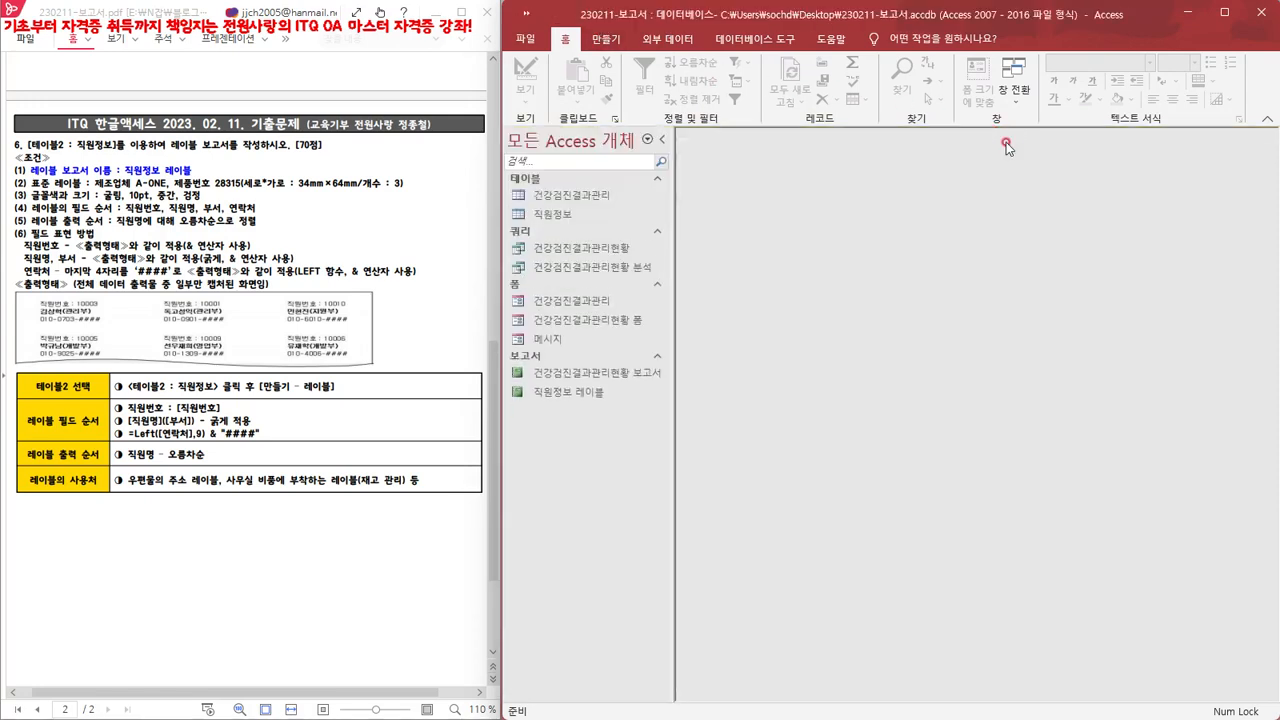